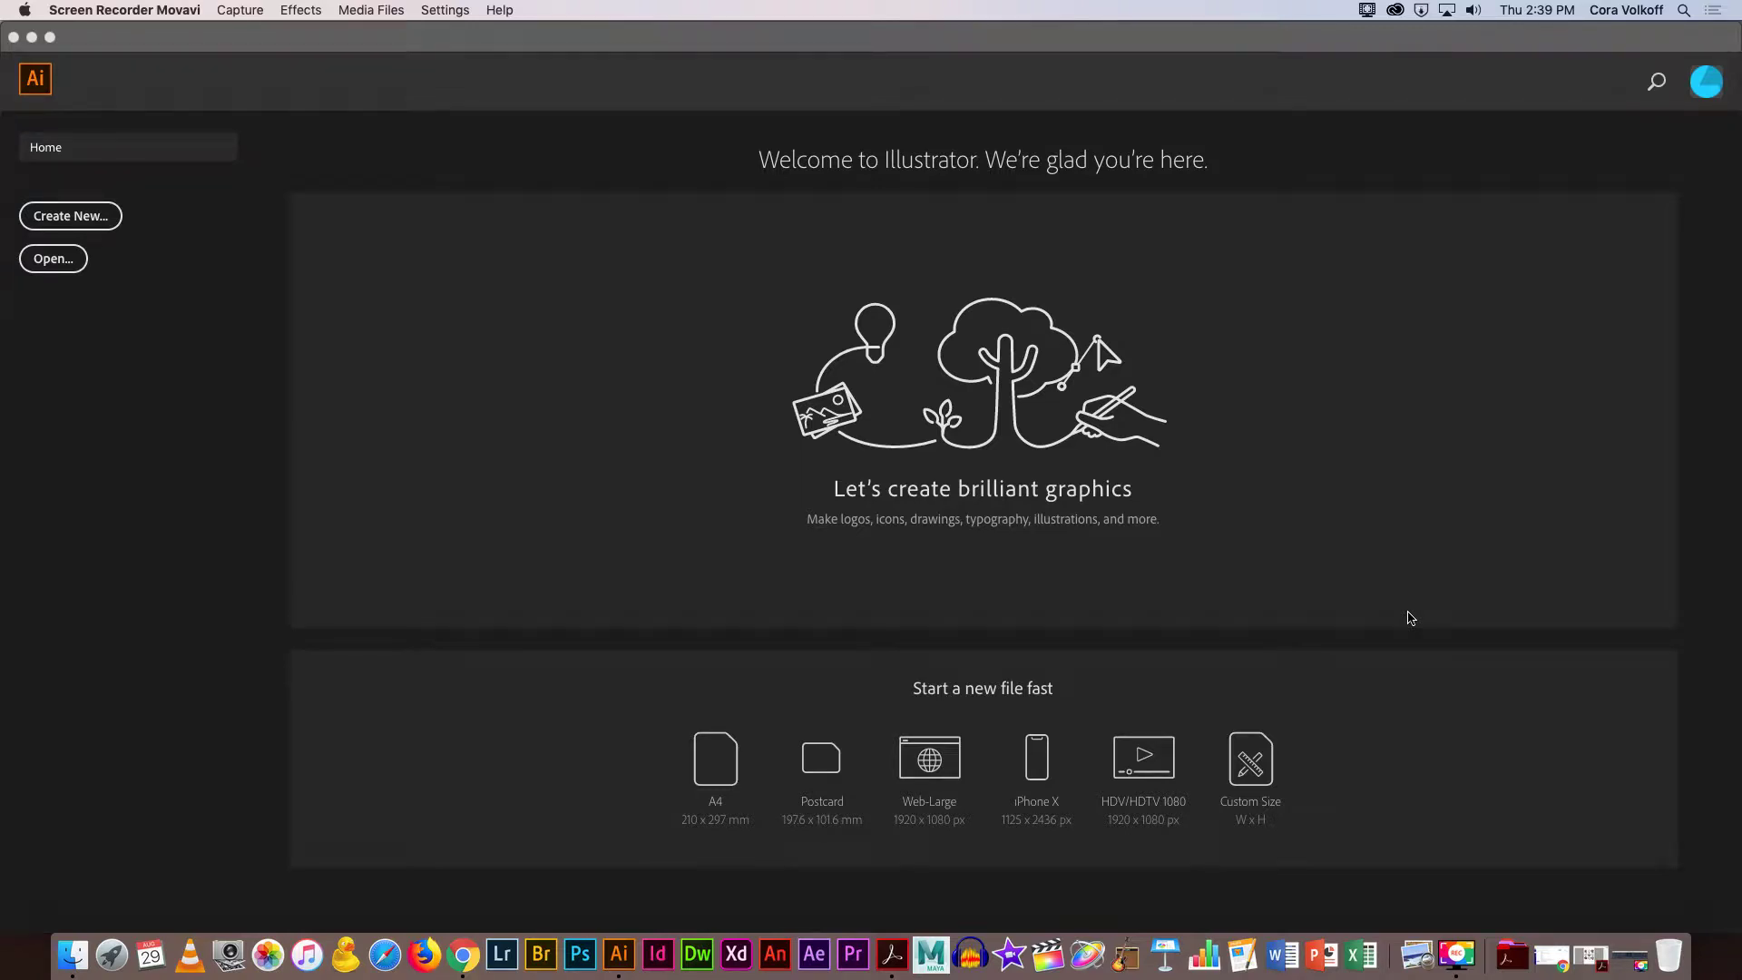
Create a new A3 print document from the Print presets, with units set to inches.
left_click(78, 219)
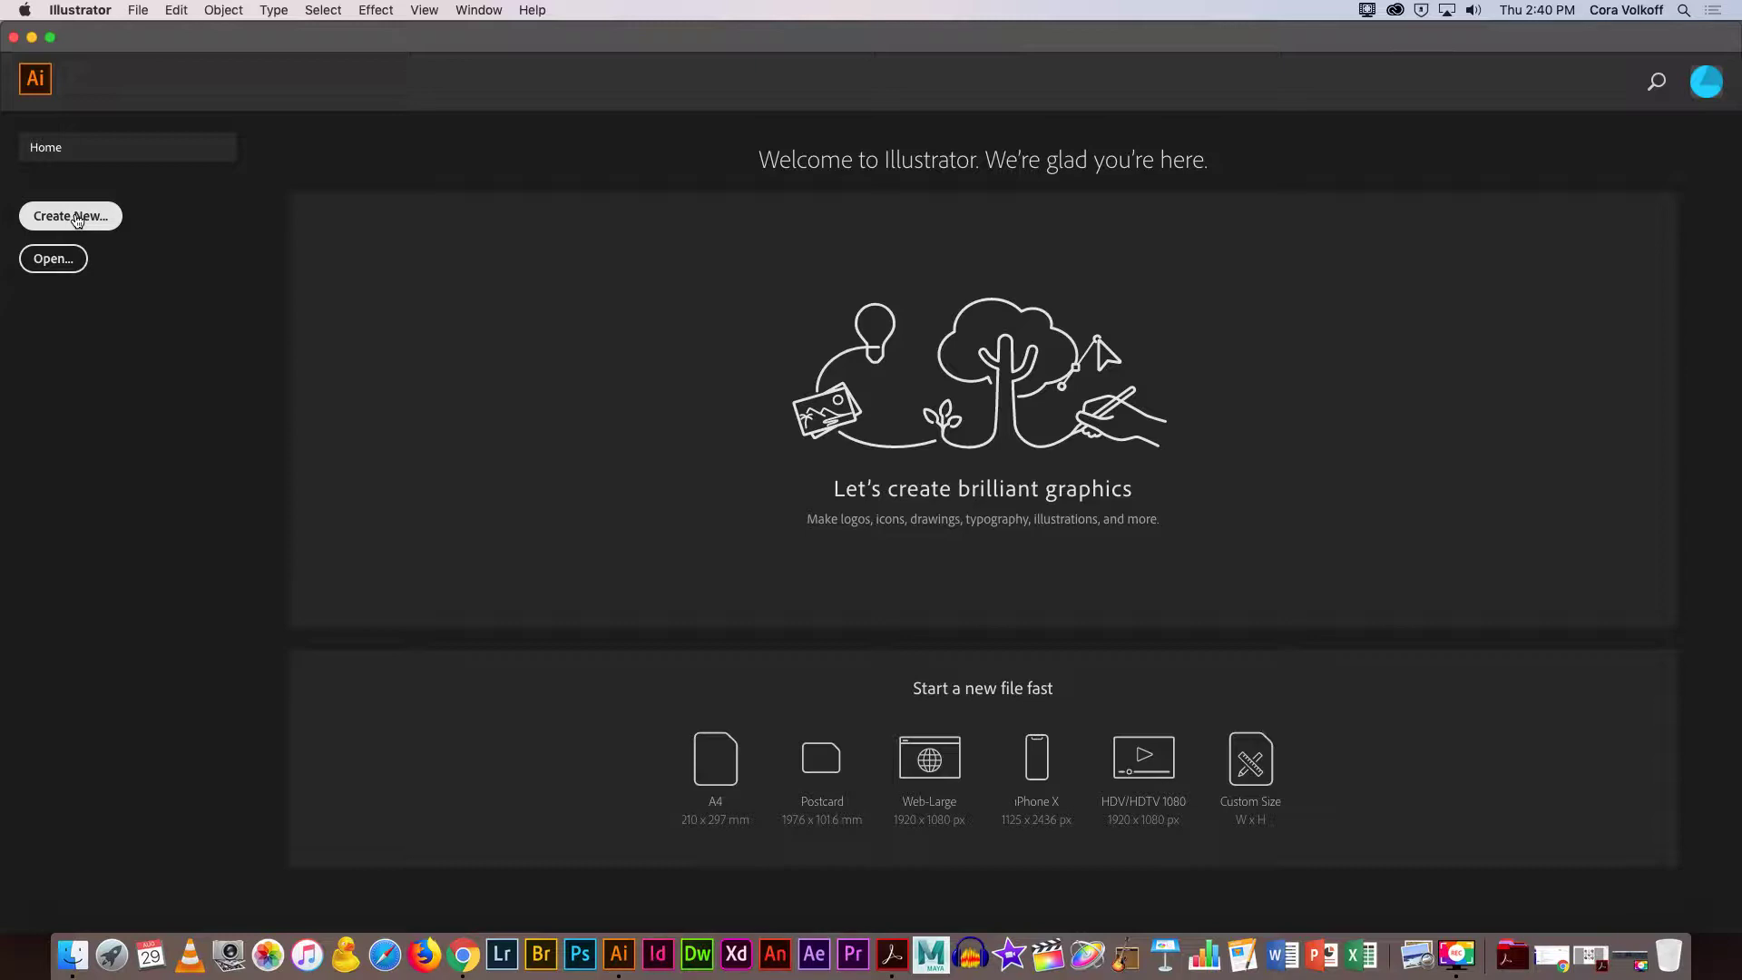
left_click(78, 220)
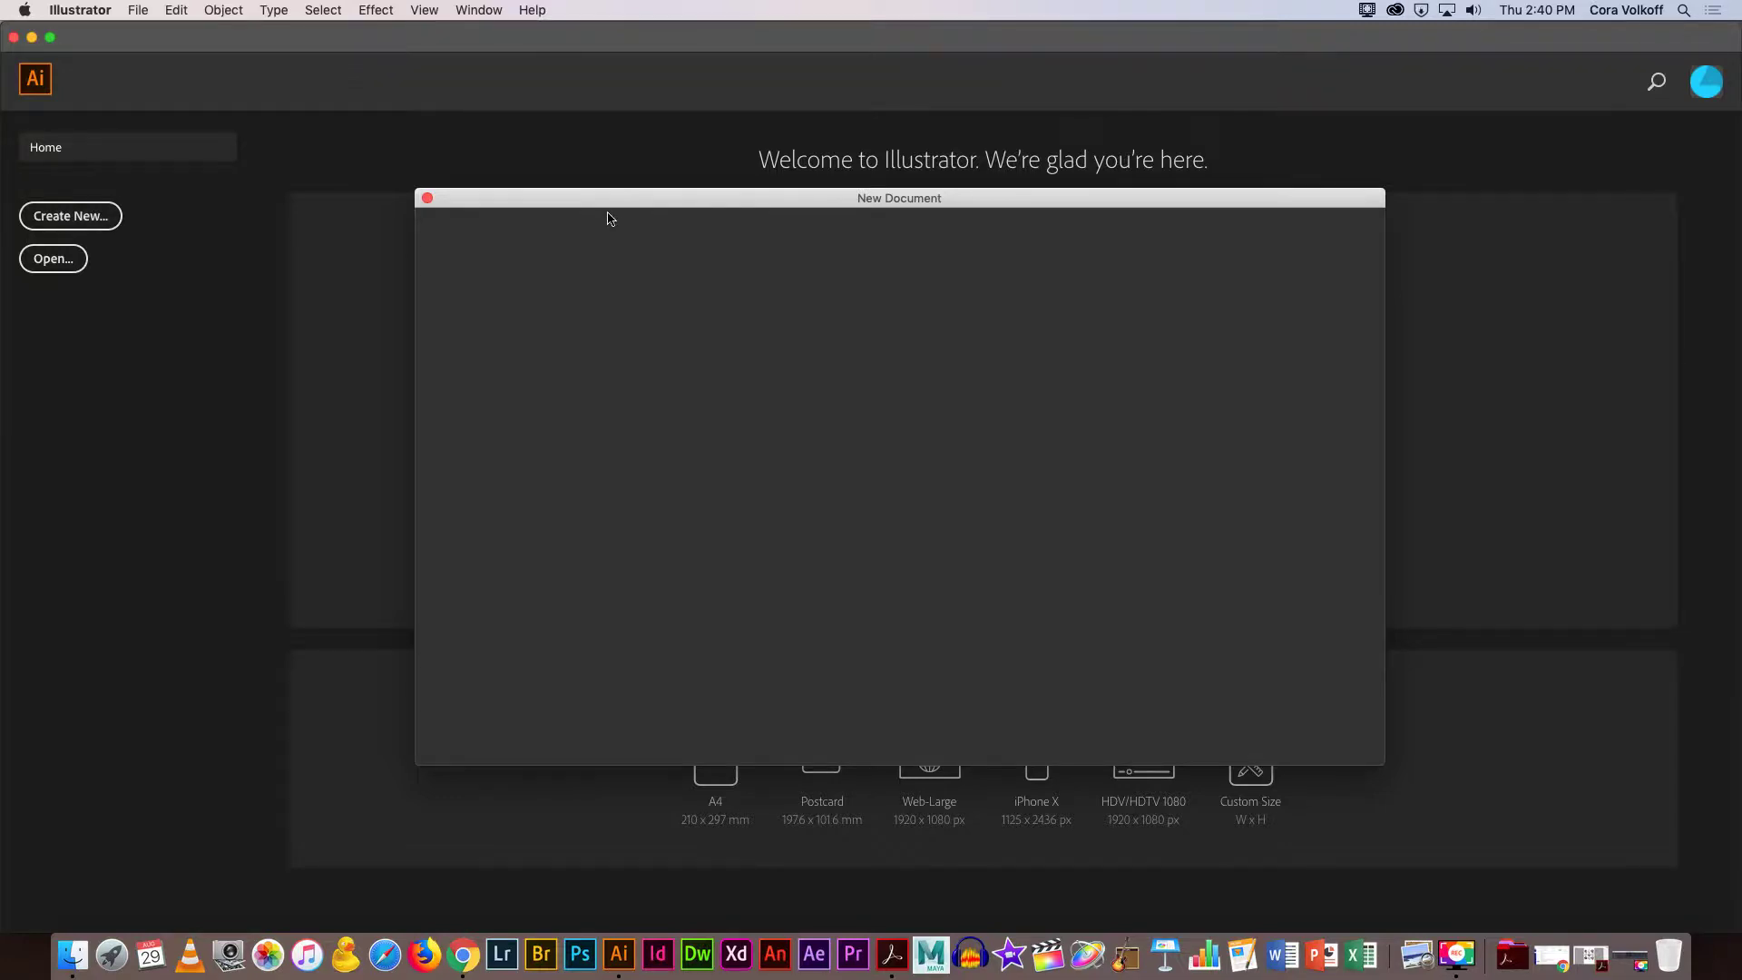
left_click(959, 234)
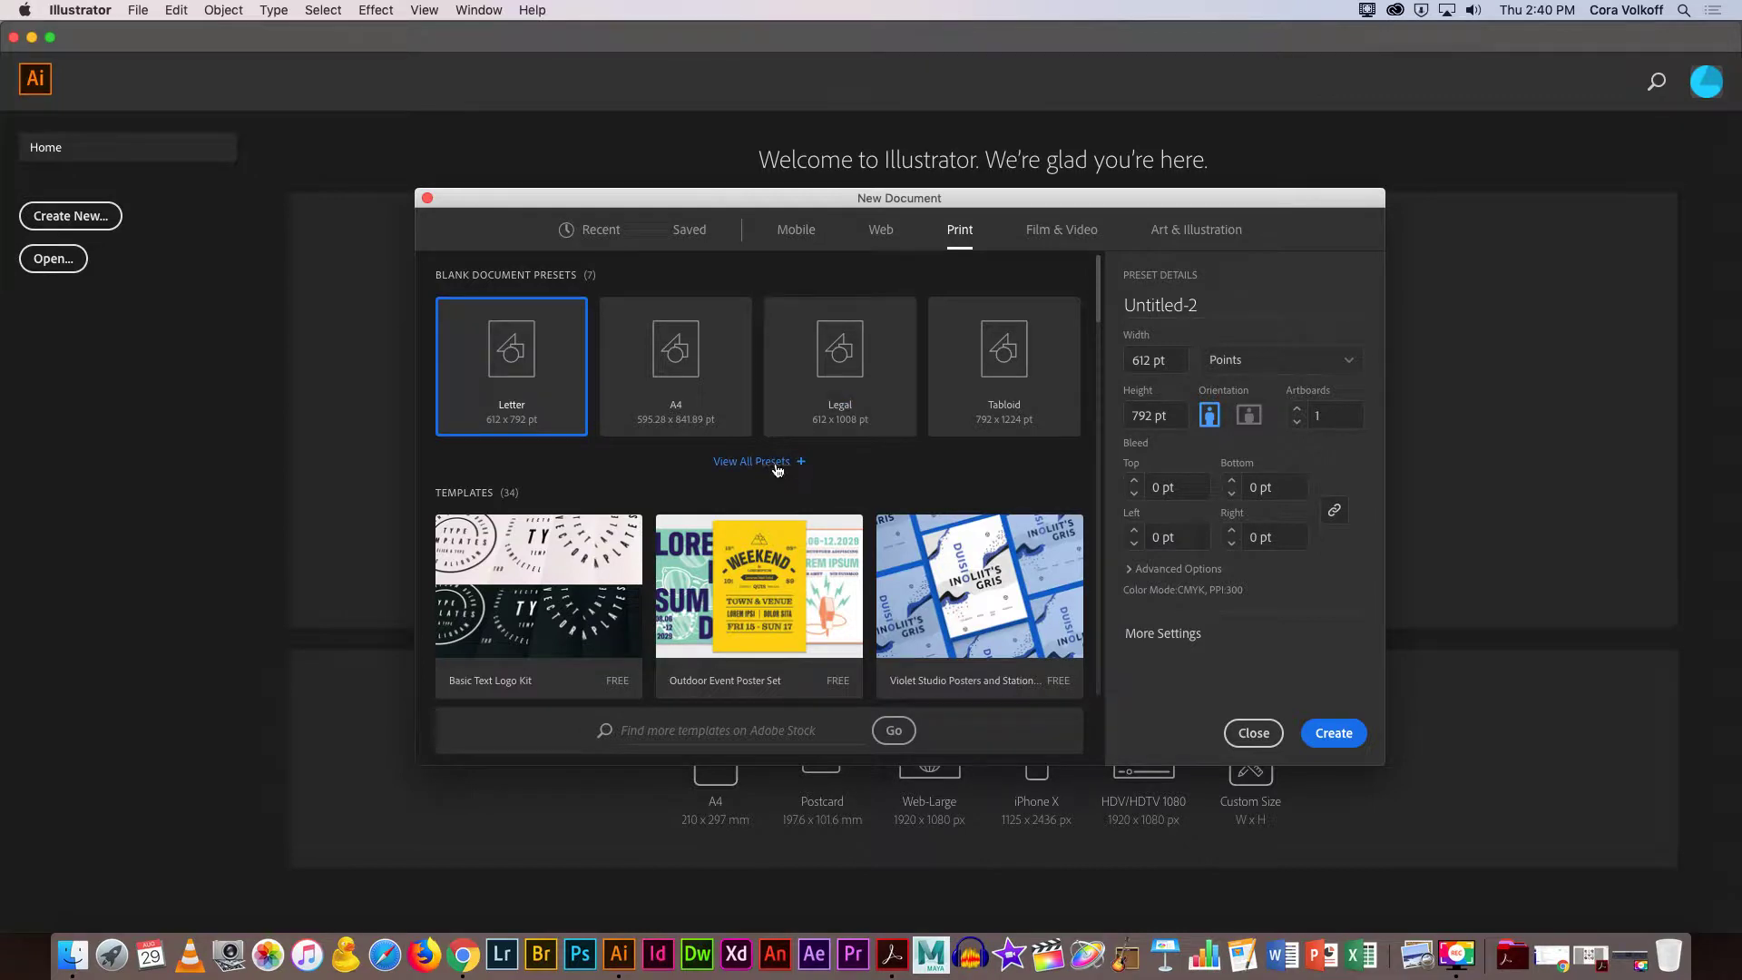
left_click(777, 463)
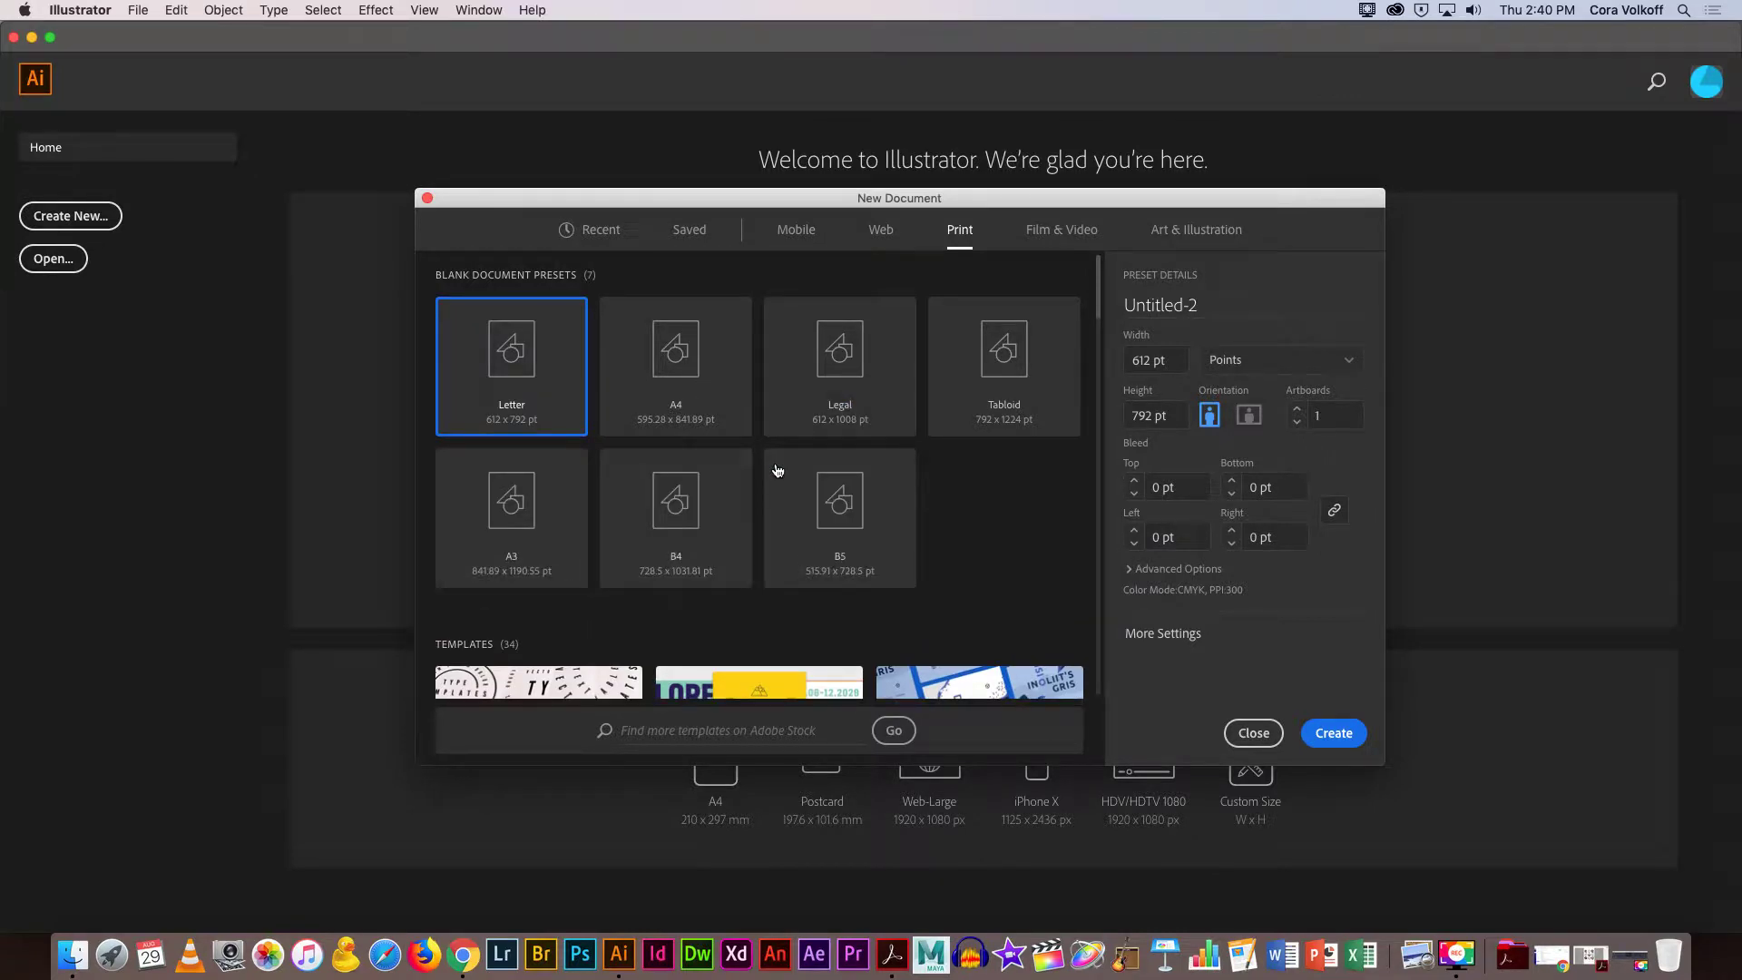
left_click(509, 534)
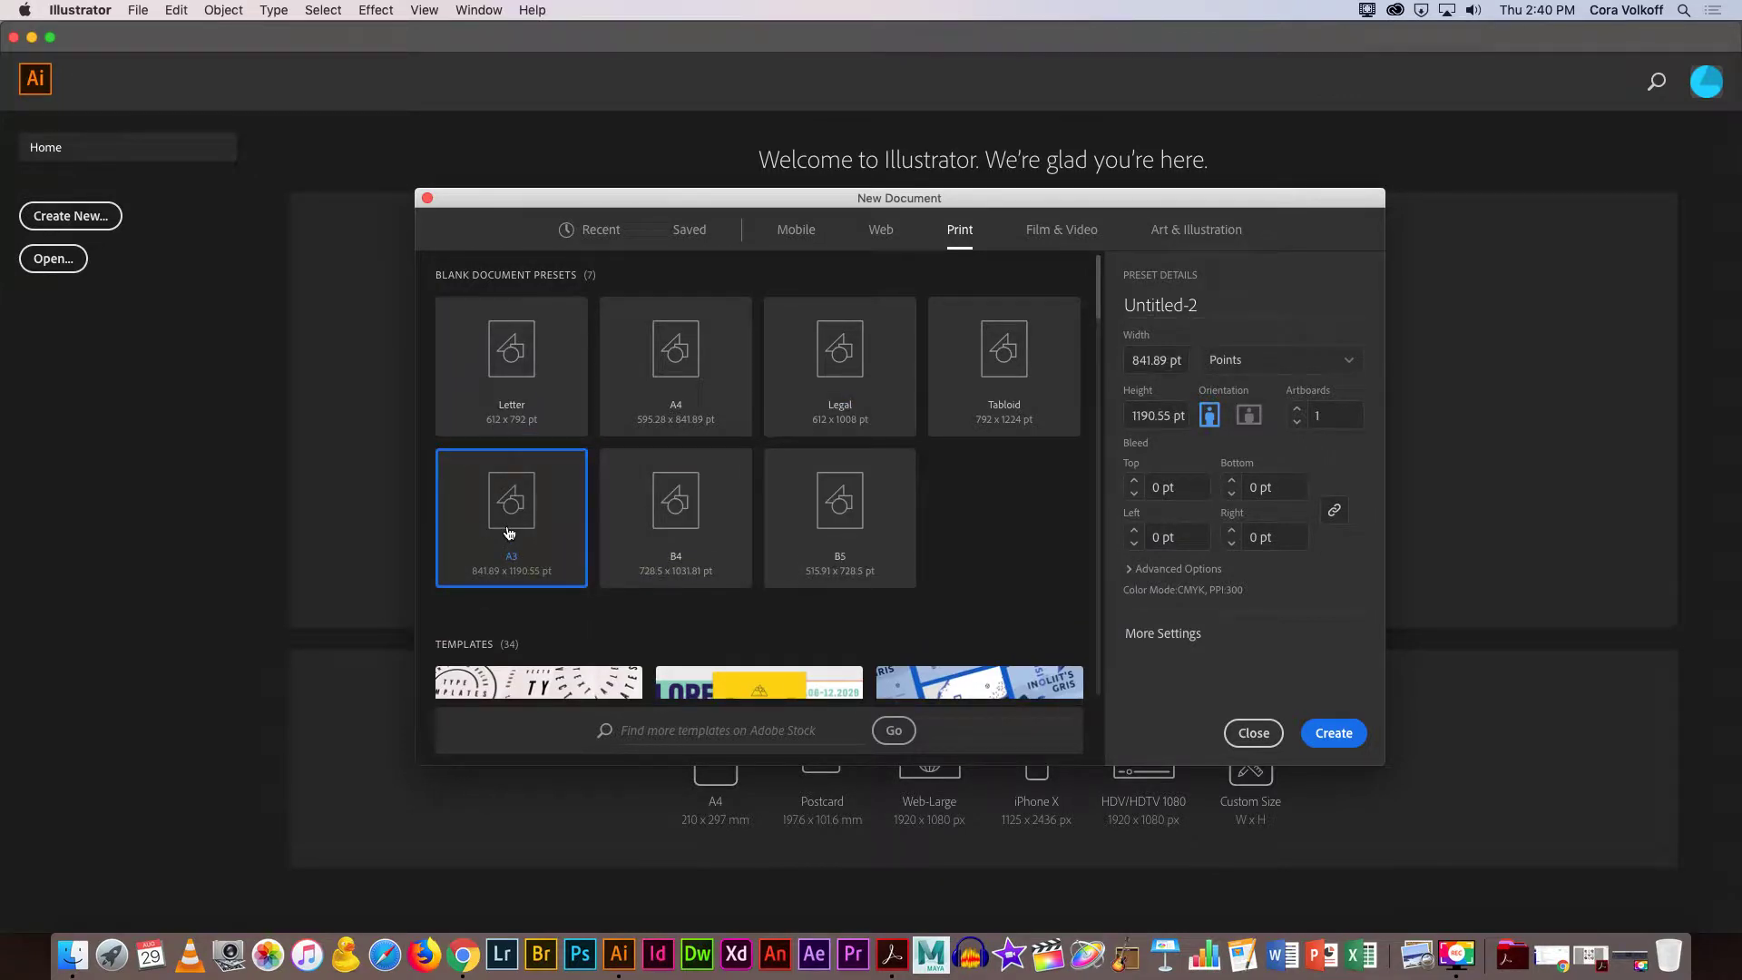
left_click(1220, 363)
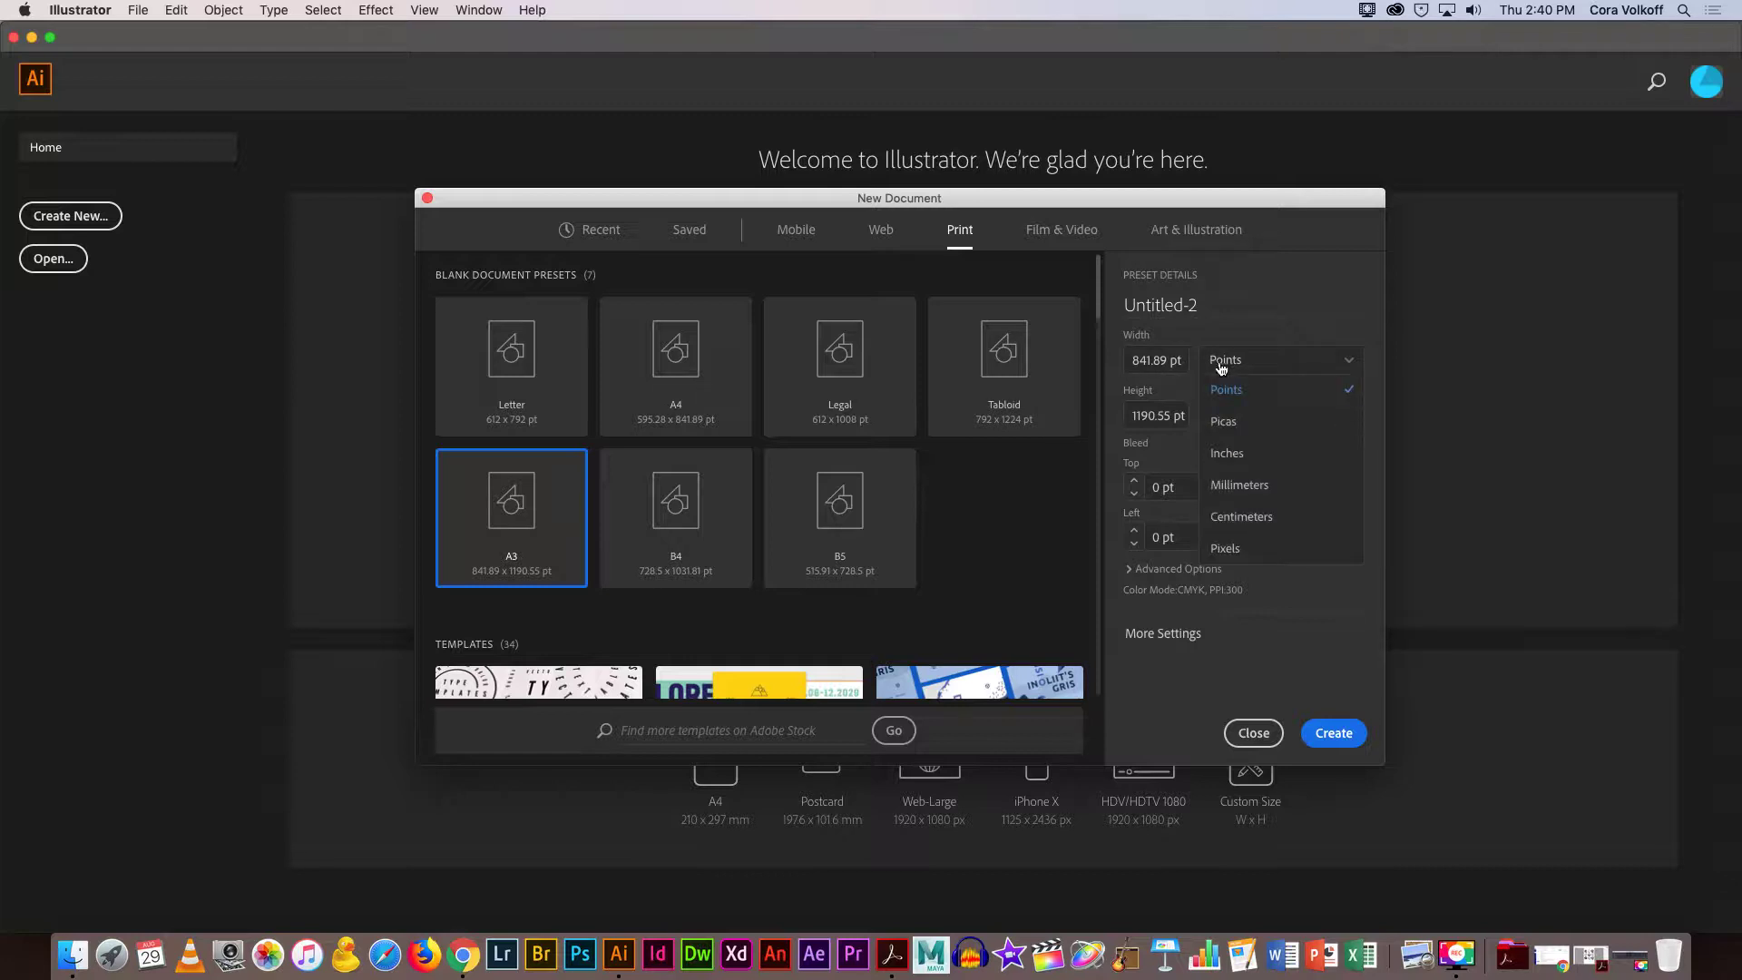
left_click(1231, 454)
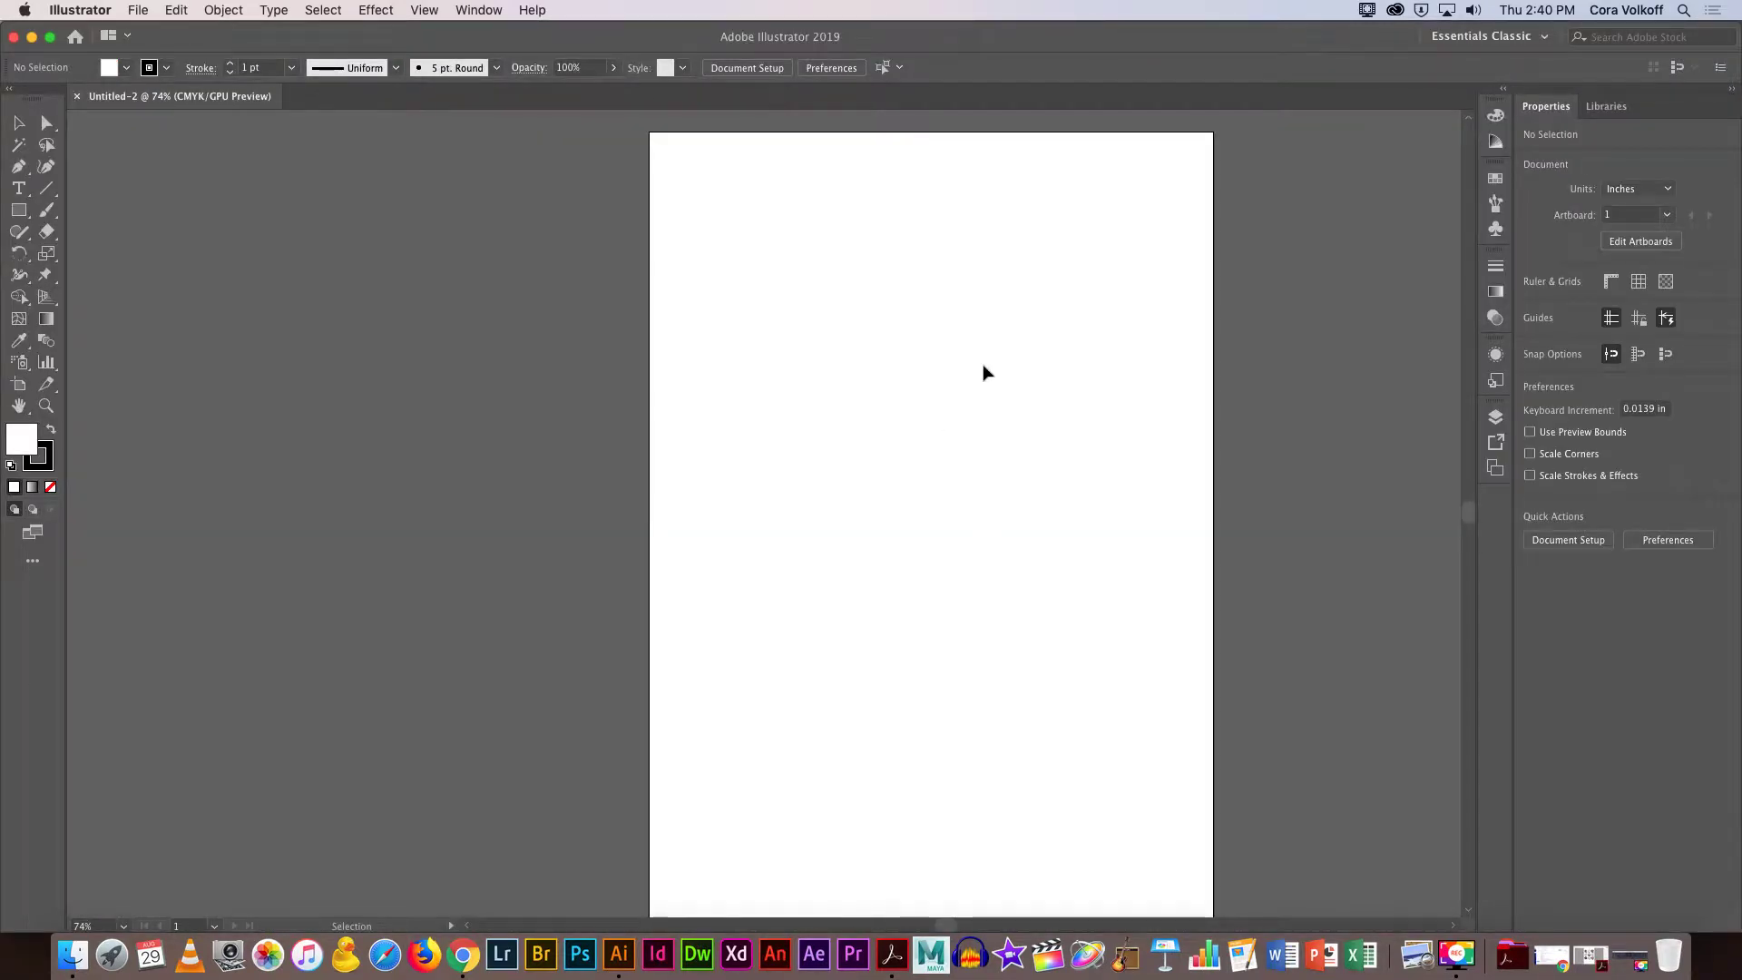
In Chrome, read through the Type Classification Study assignment's nine classifications and poster requirements.
left_click(464, 953)
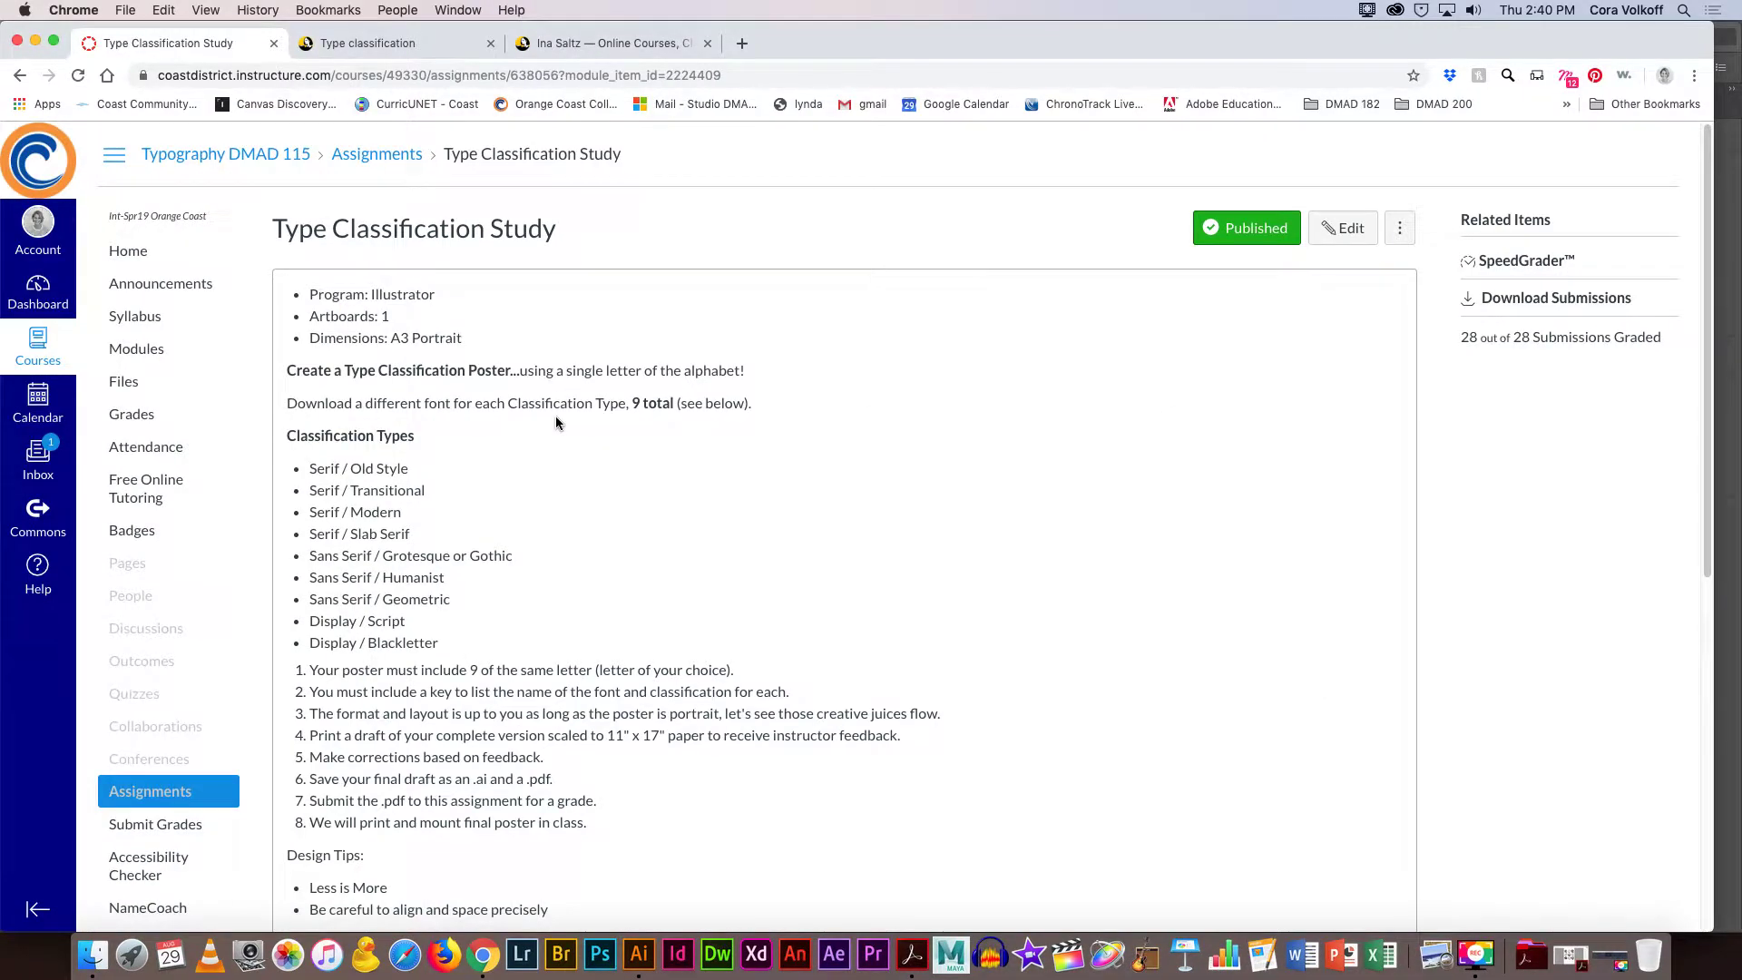
scroll(546, 424, "down", 1)
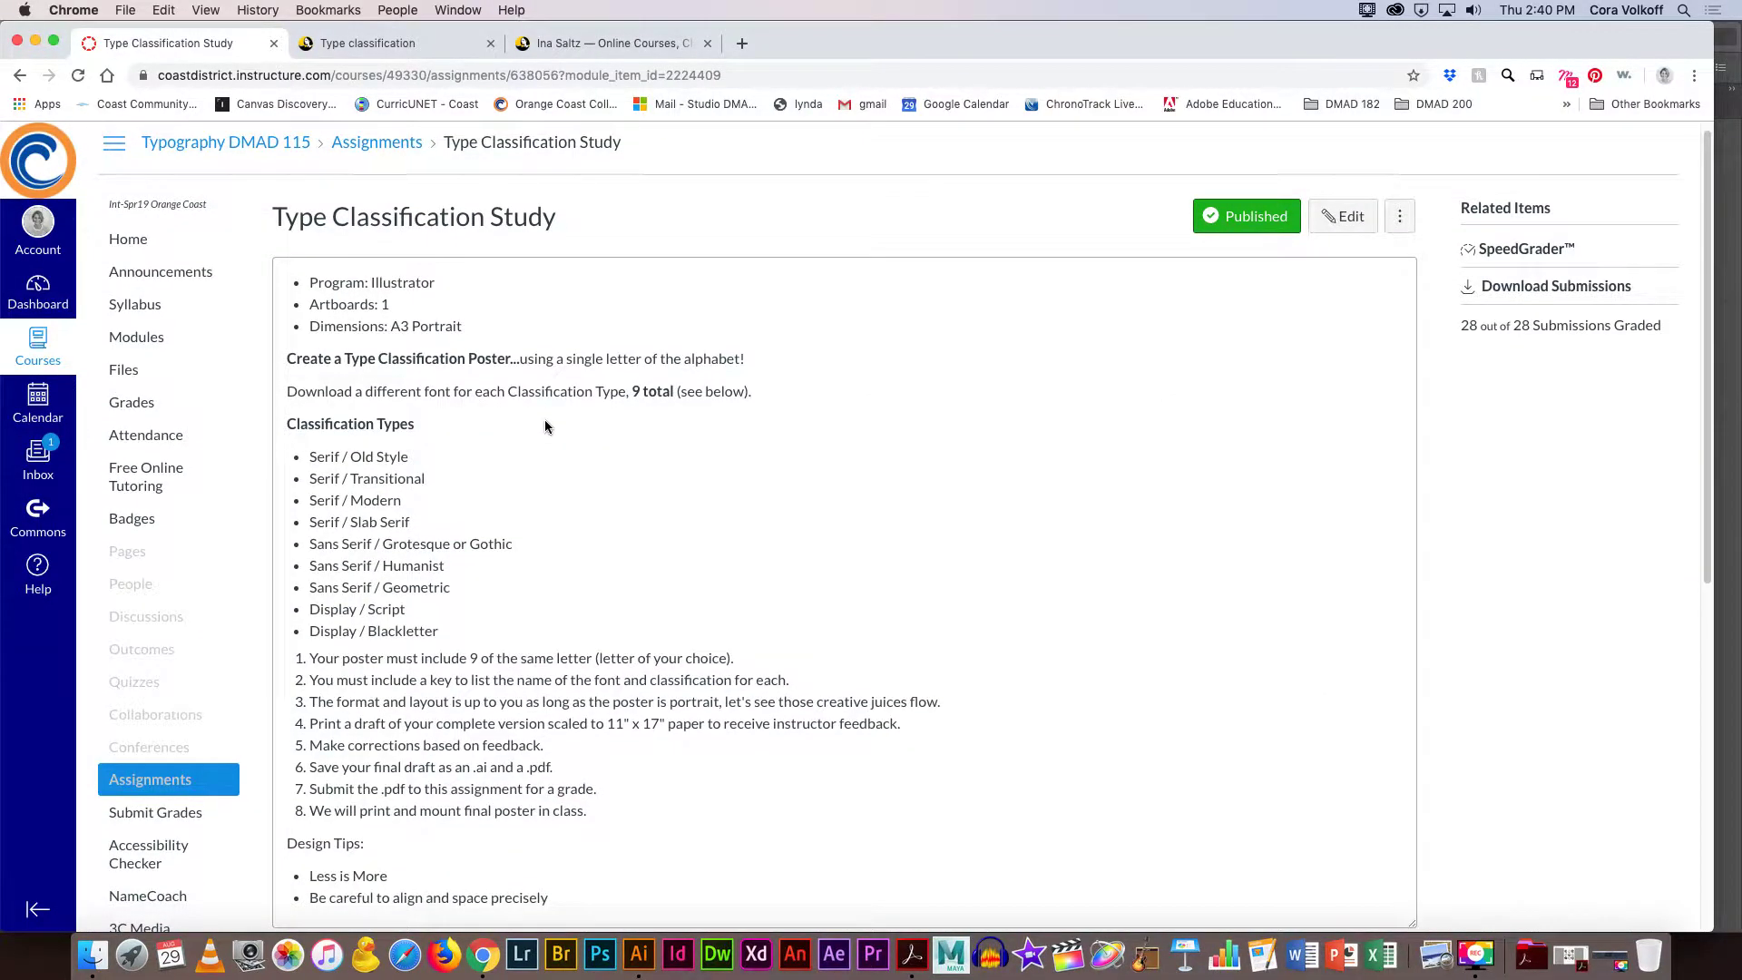
scroll(545, 421, "down", 3)
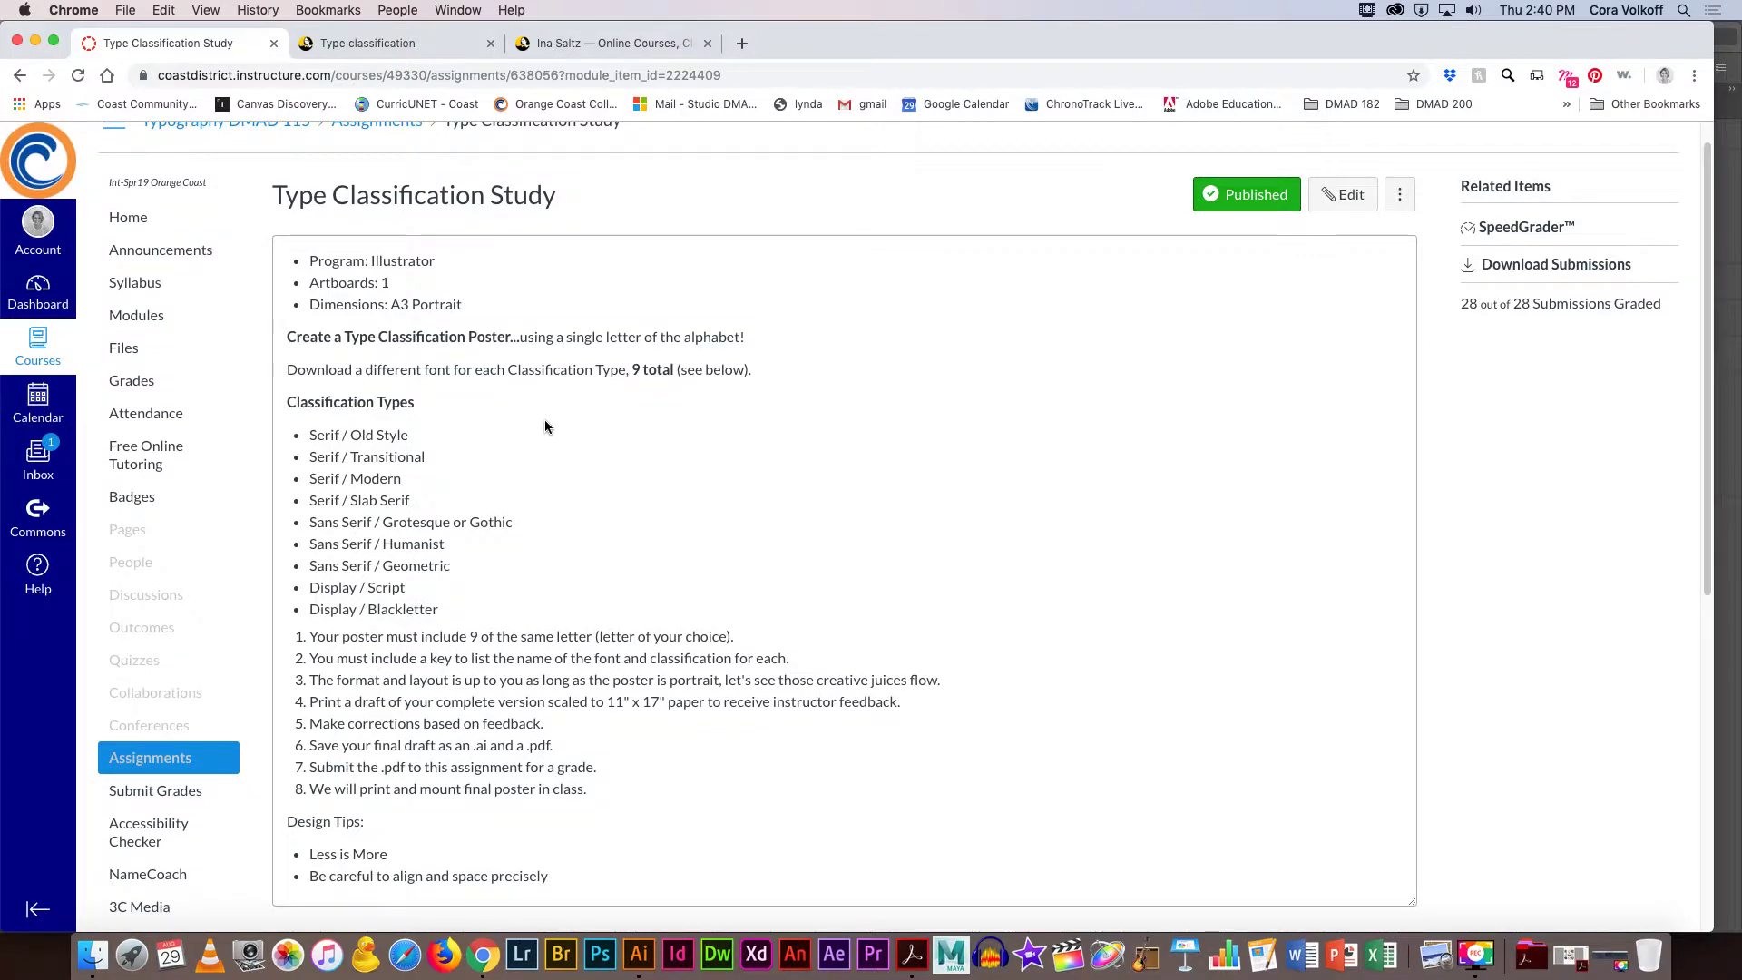
scroll(544, 420, "down", 1)
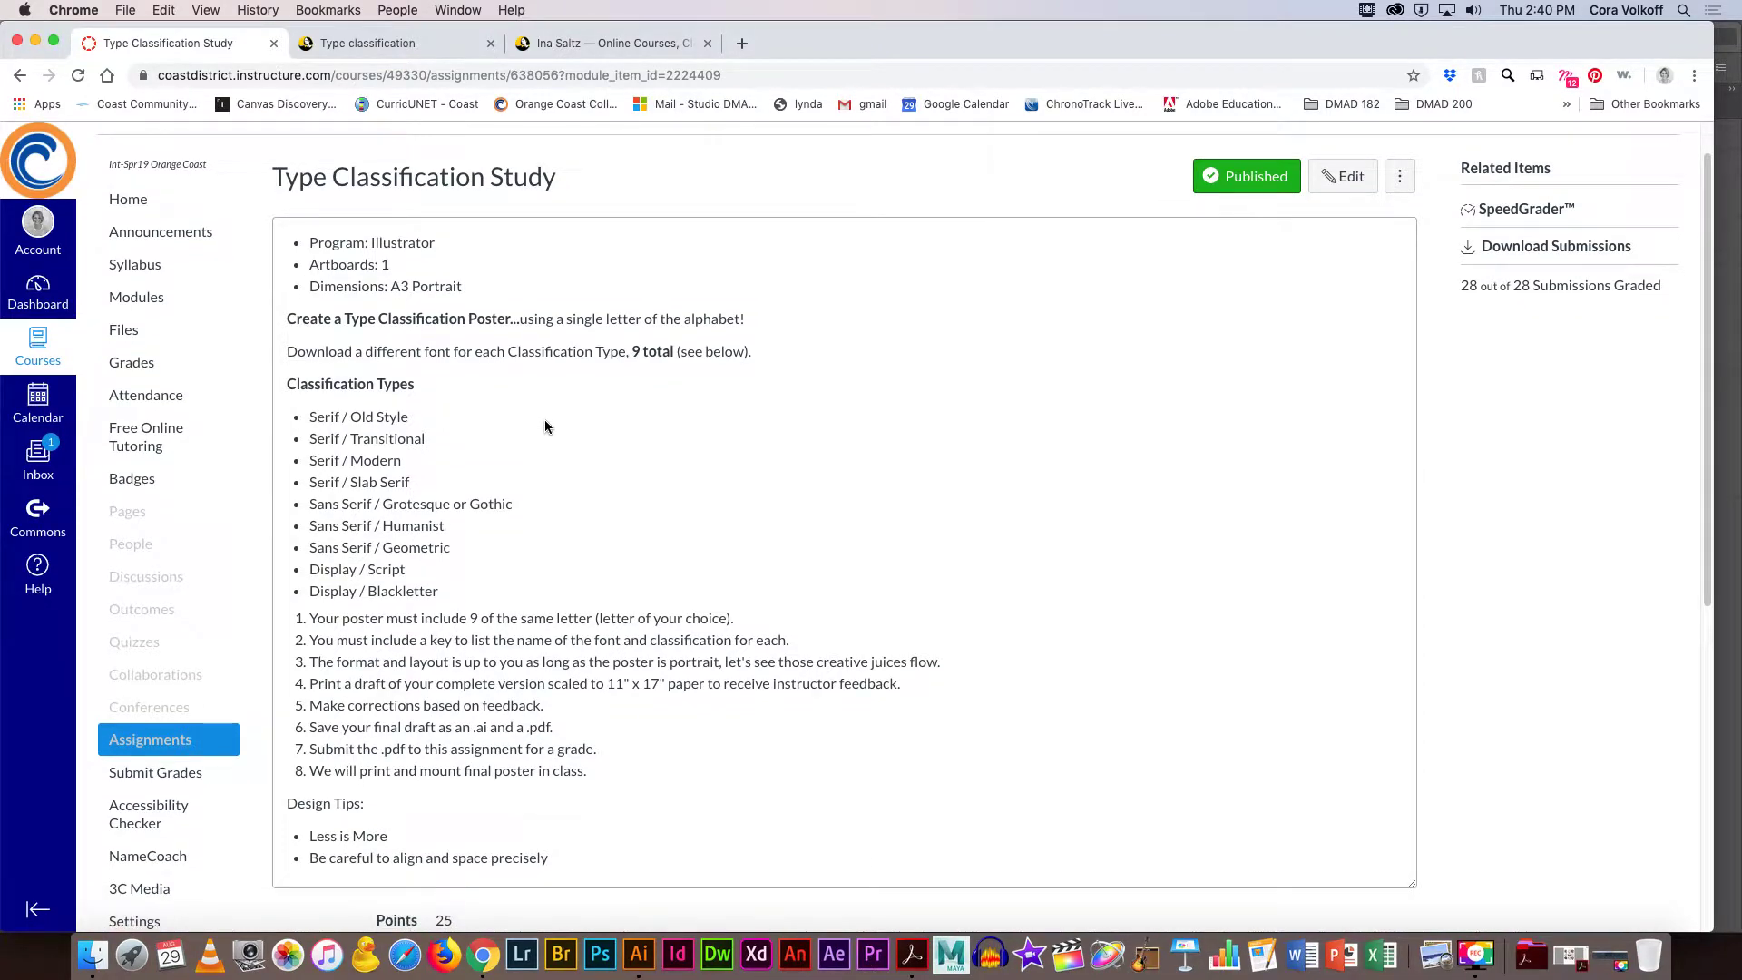
scroll(544, 420, "down", 1)
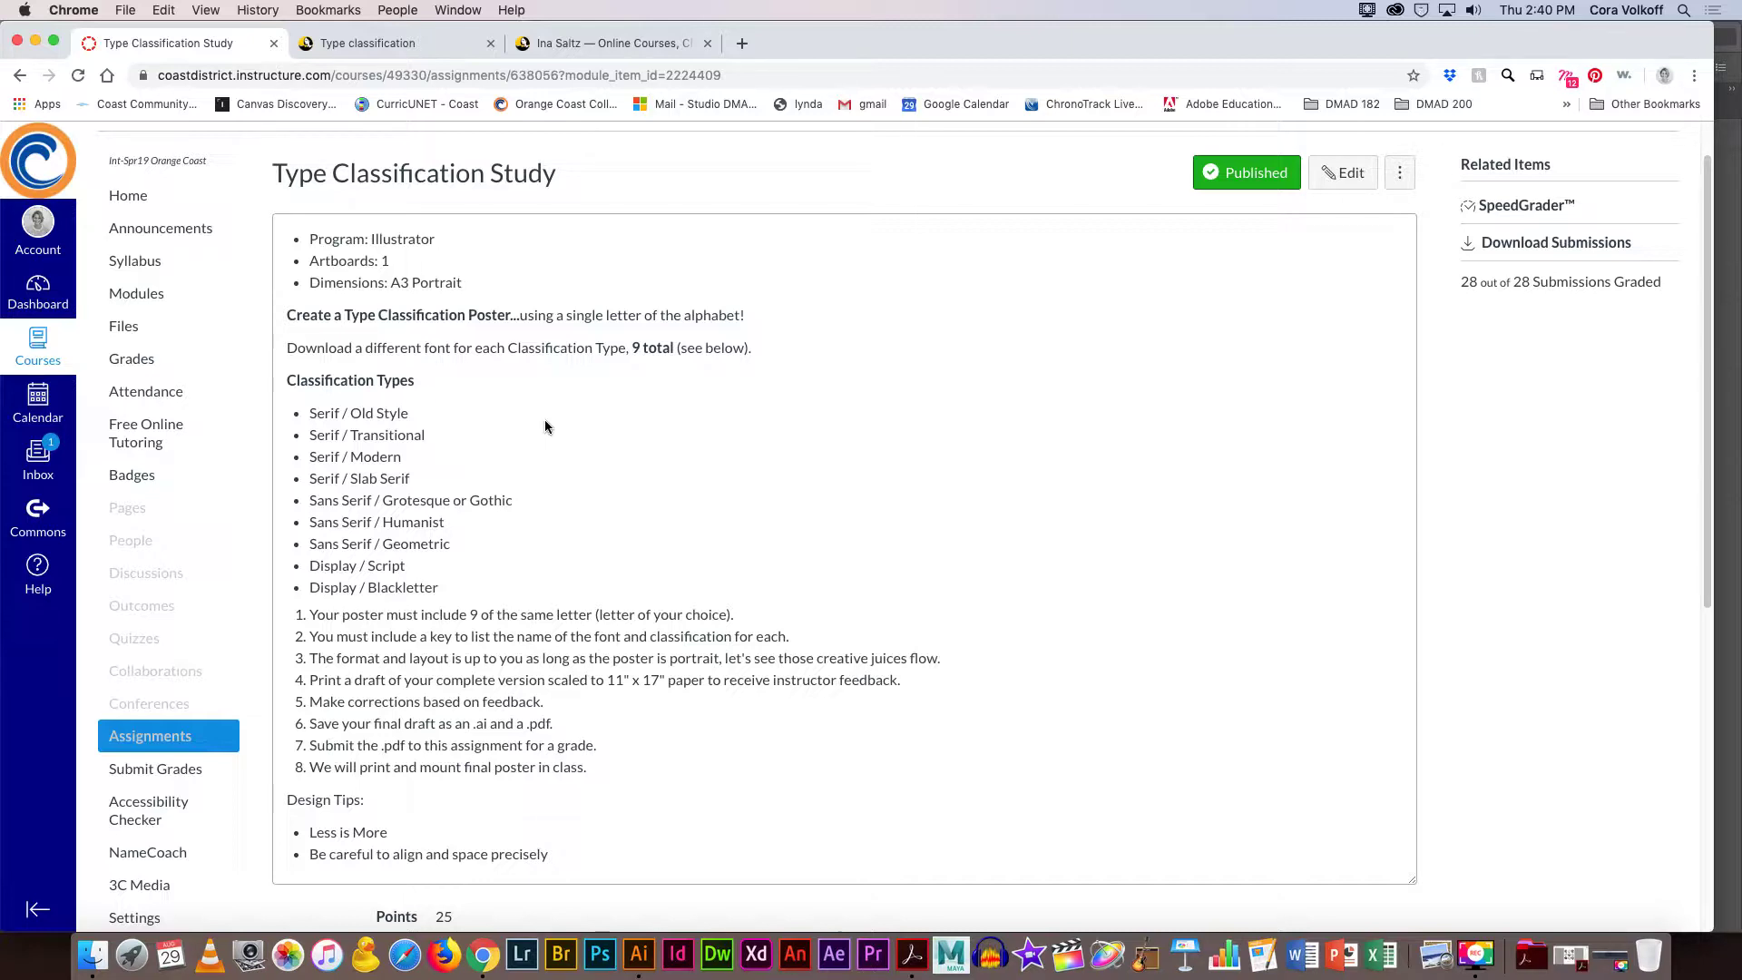
scroll(545, 421, "down", 1)
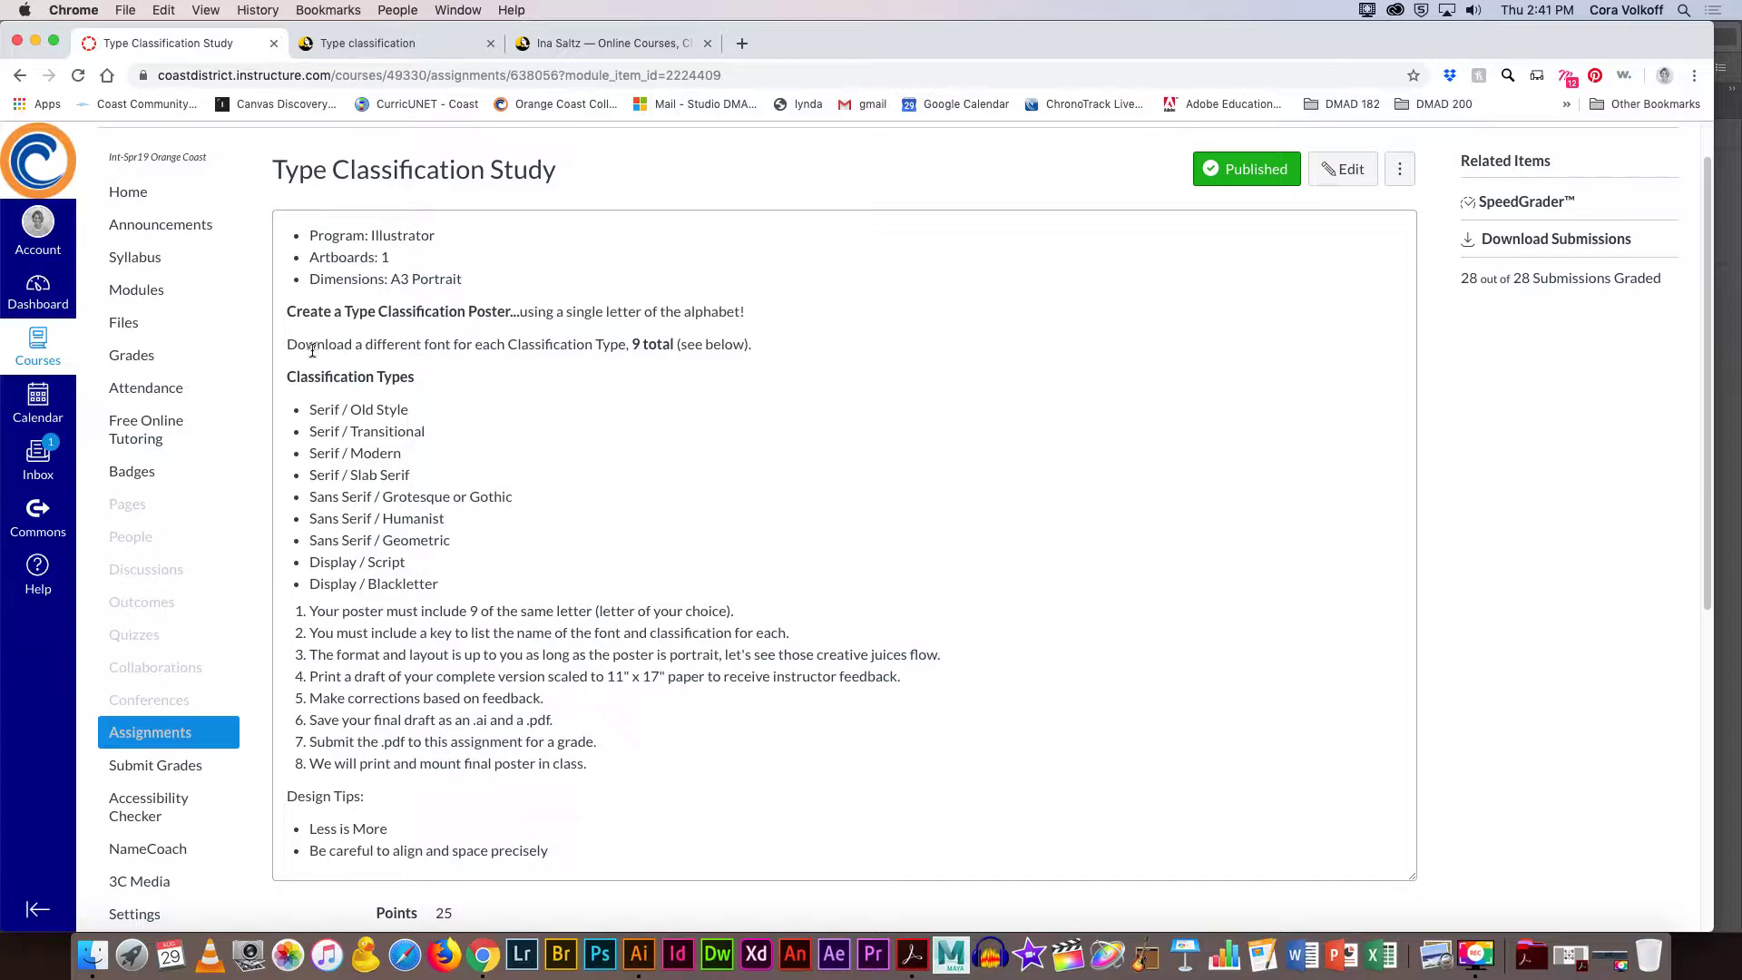
scroll(312, 352, "down", 1)
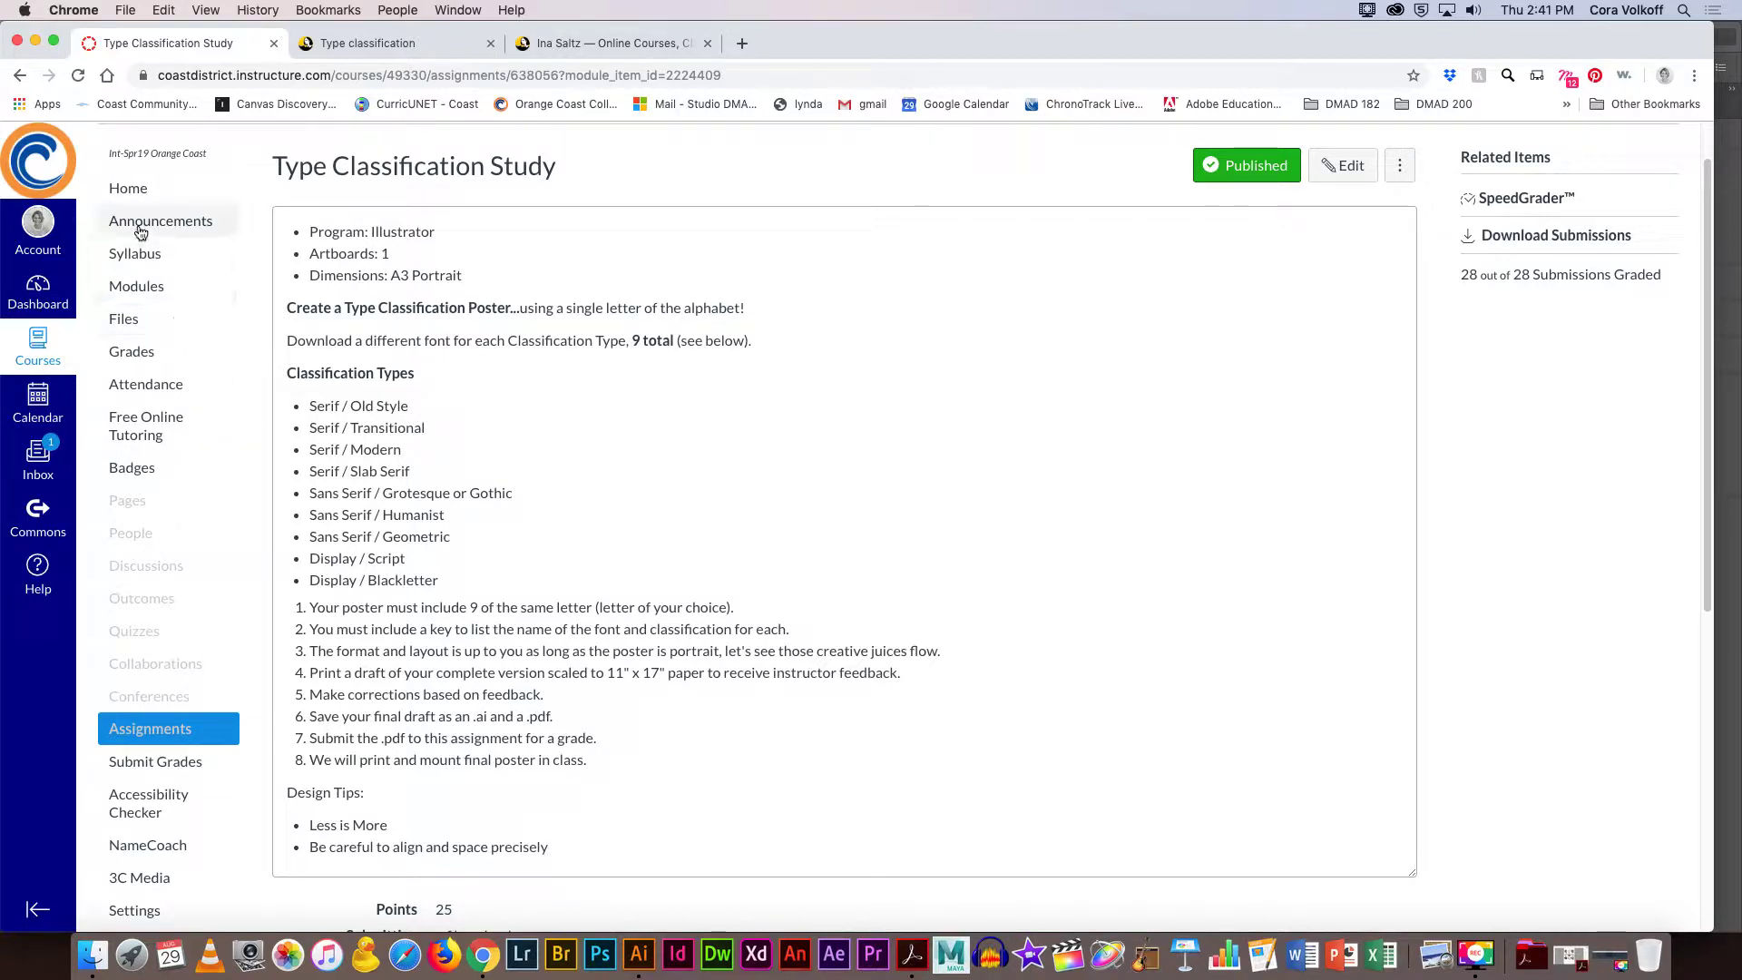
left_click(131, 190)
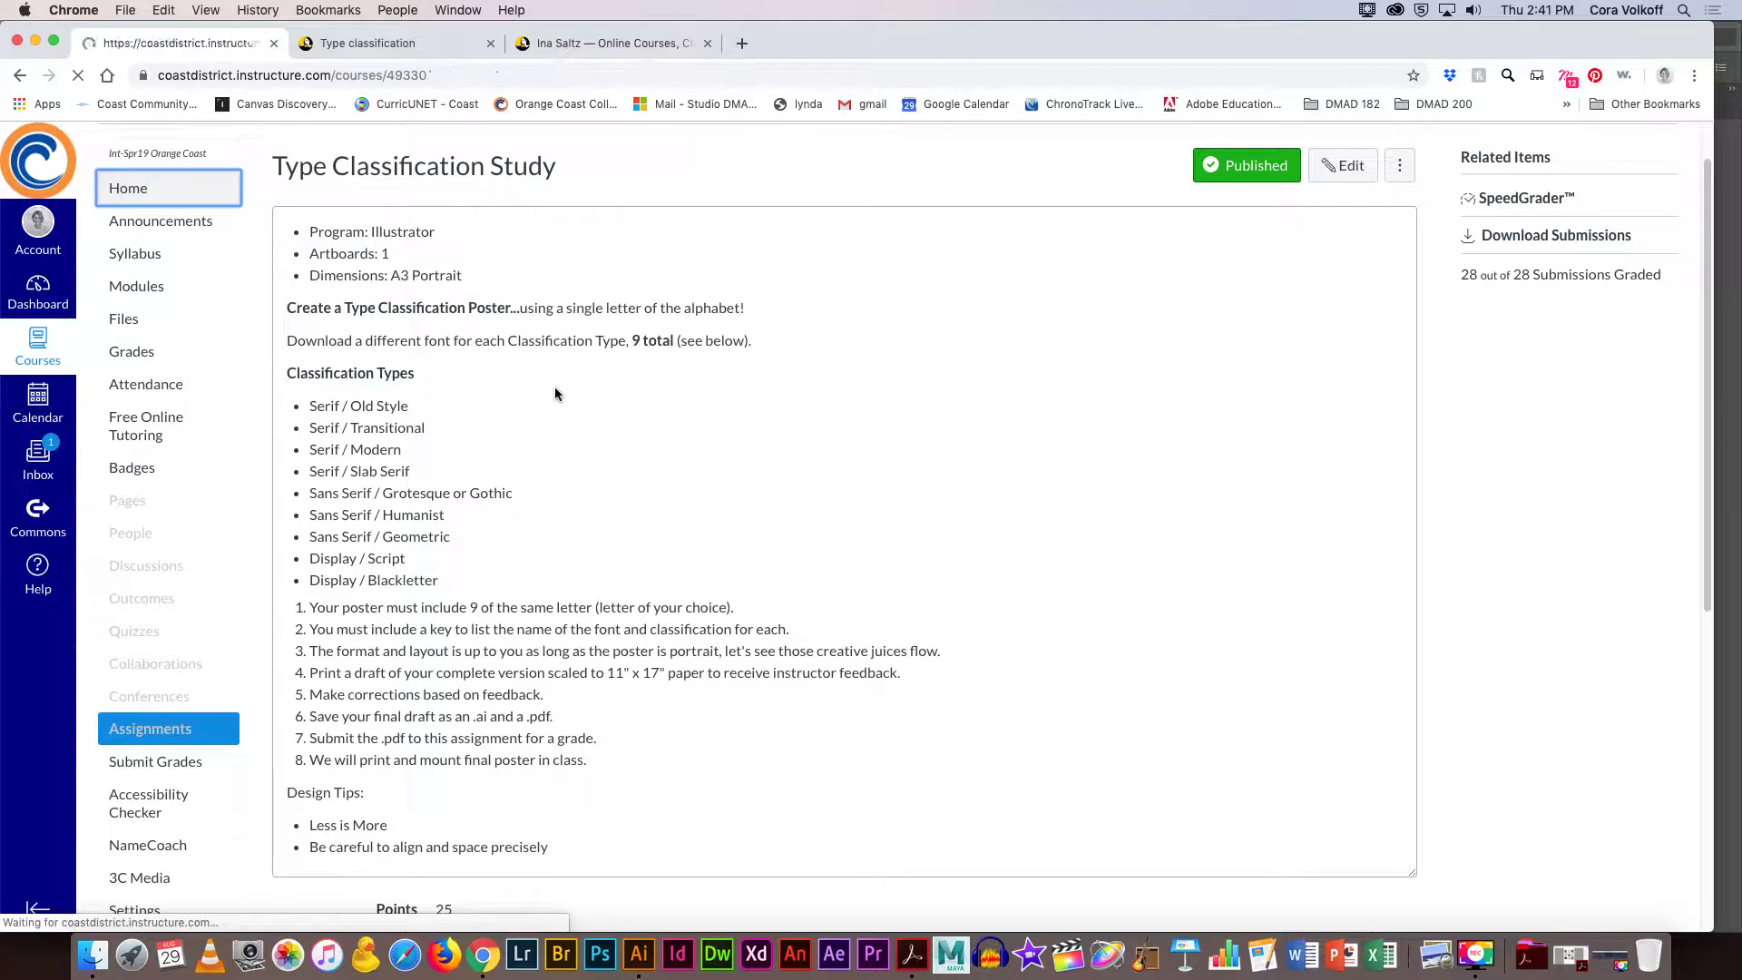
Scroll the course home page to Resources and open the fontsquirrel.com link.
scroll(490, 397, "down", 10)
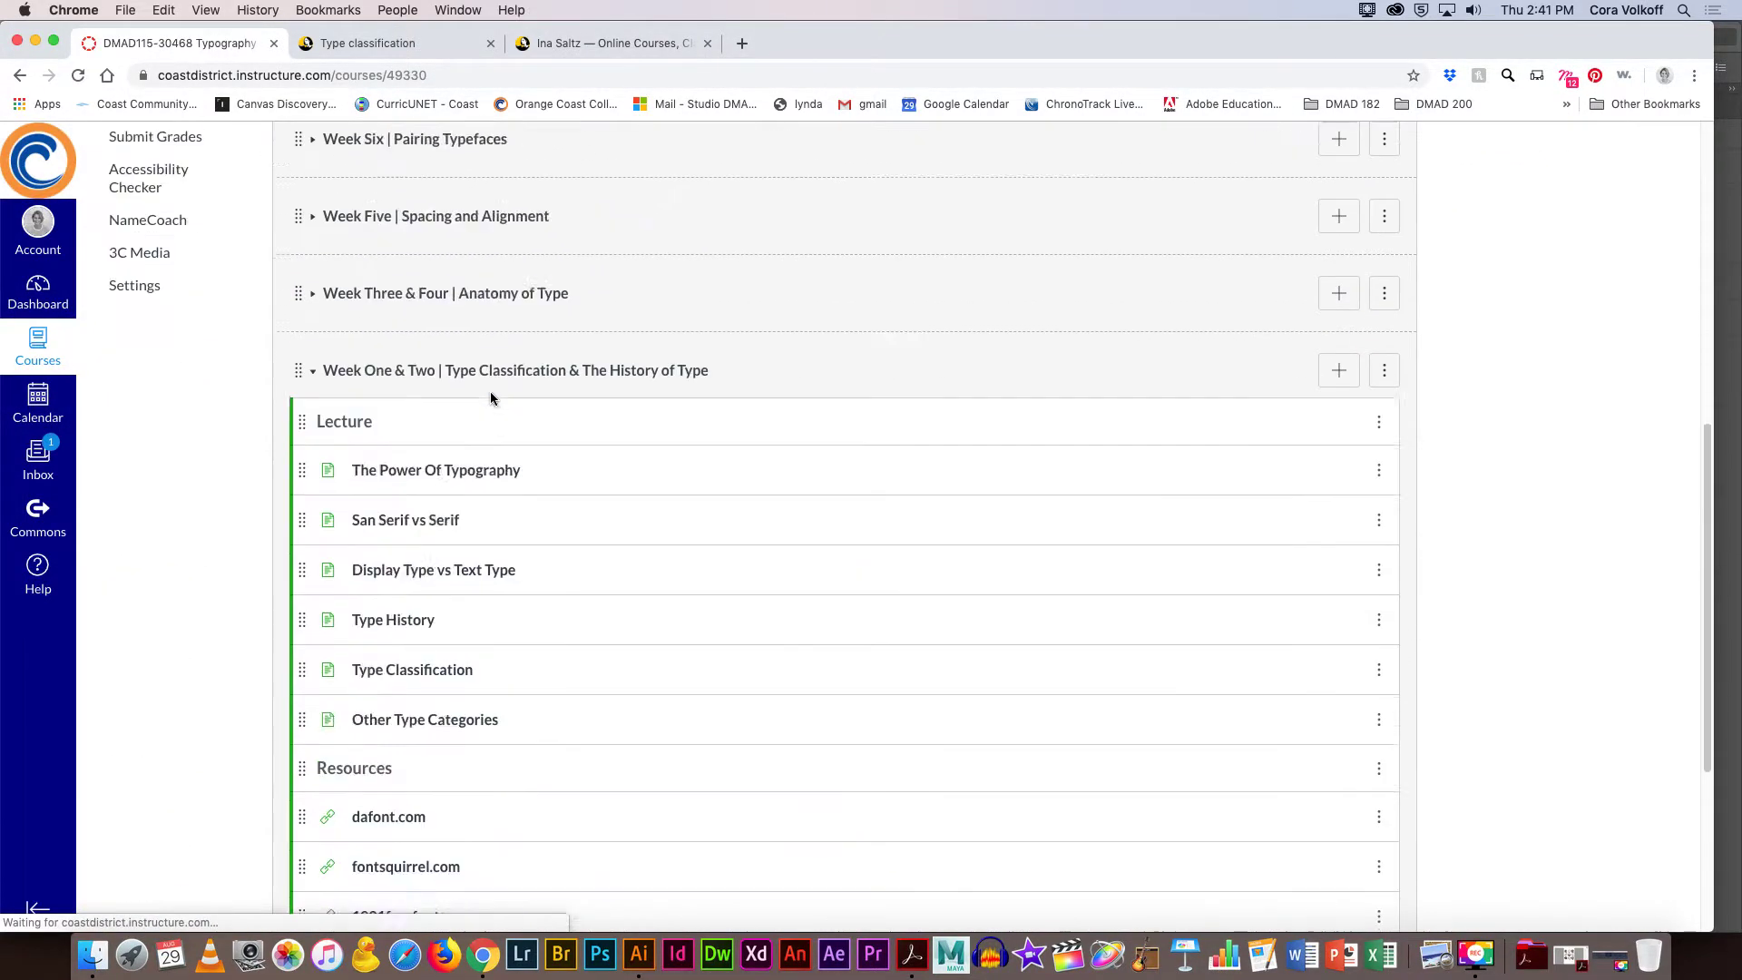
scroll(489, 392, "down", 2)
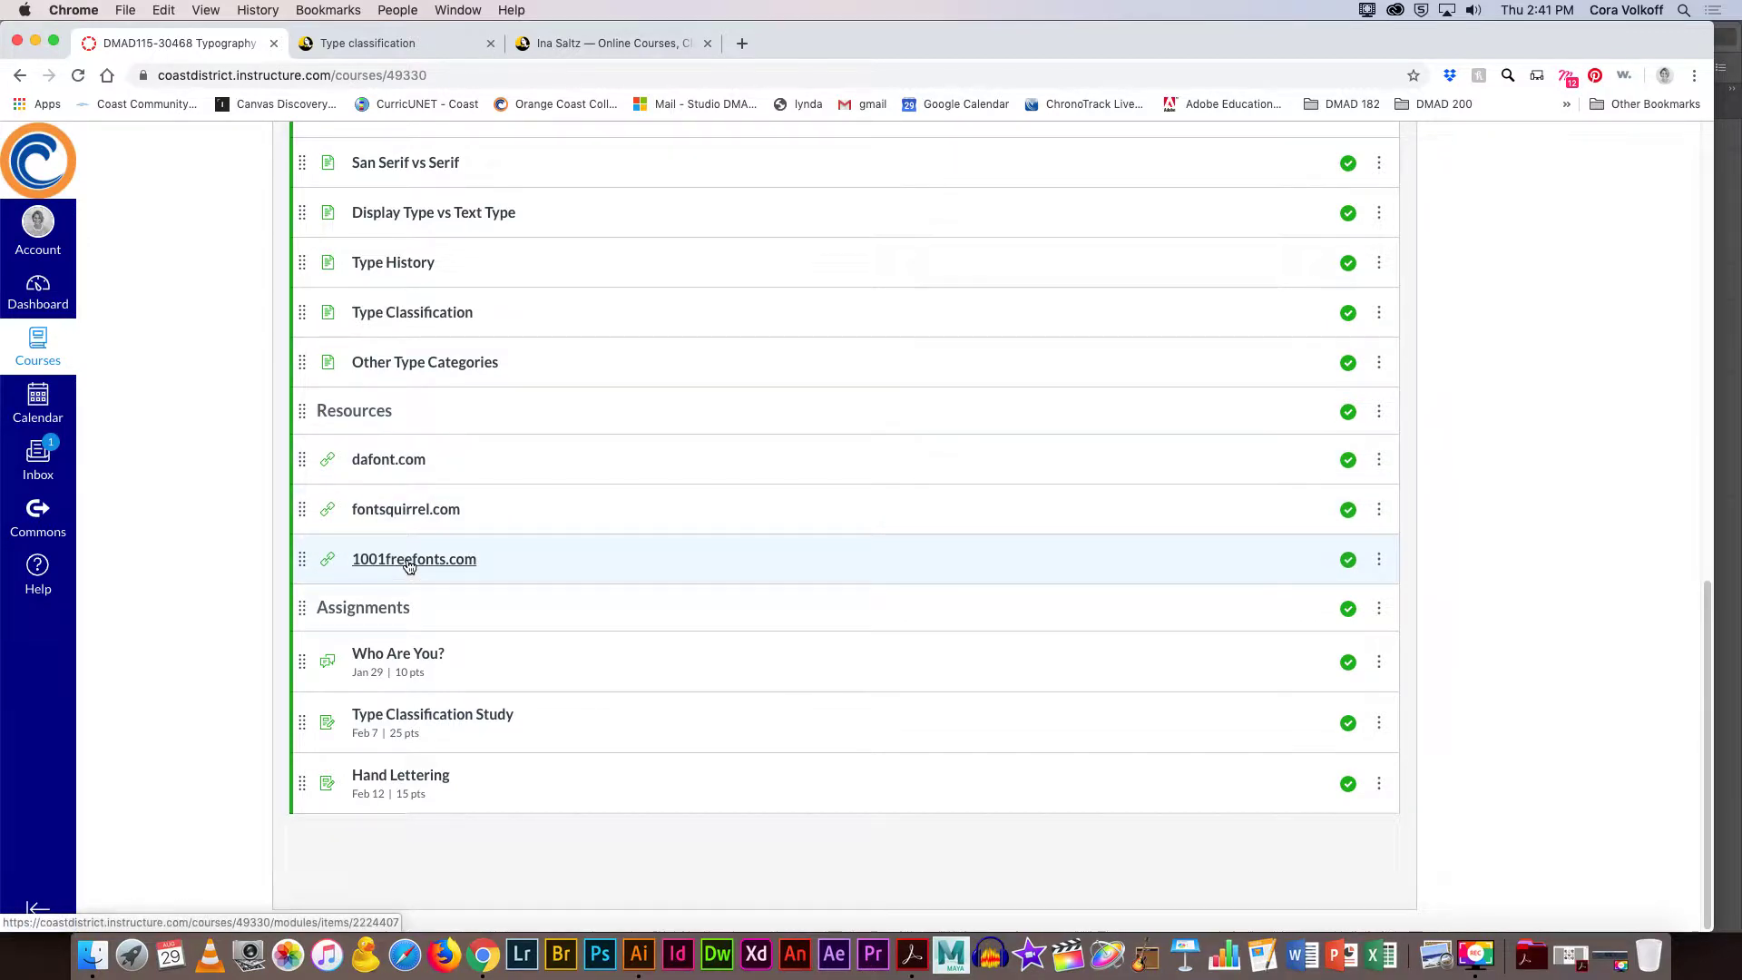
left_click(395, 517)
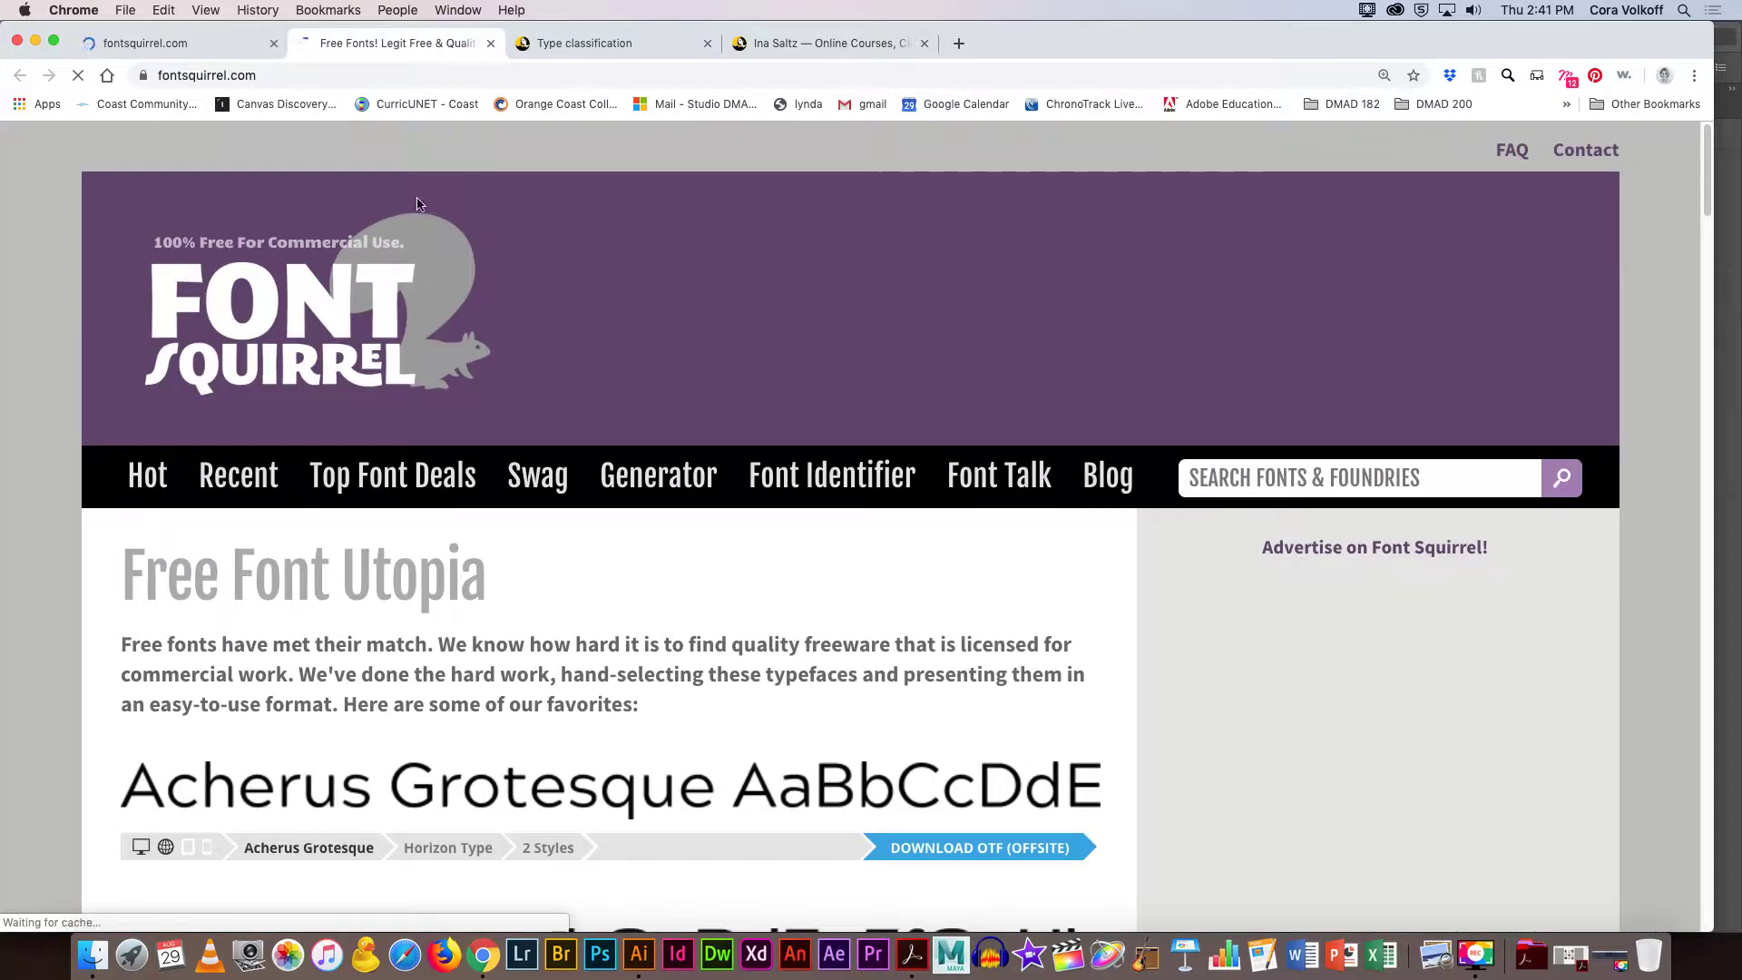
left_click(208, 48)
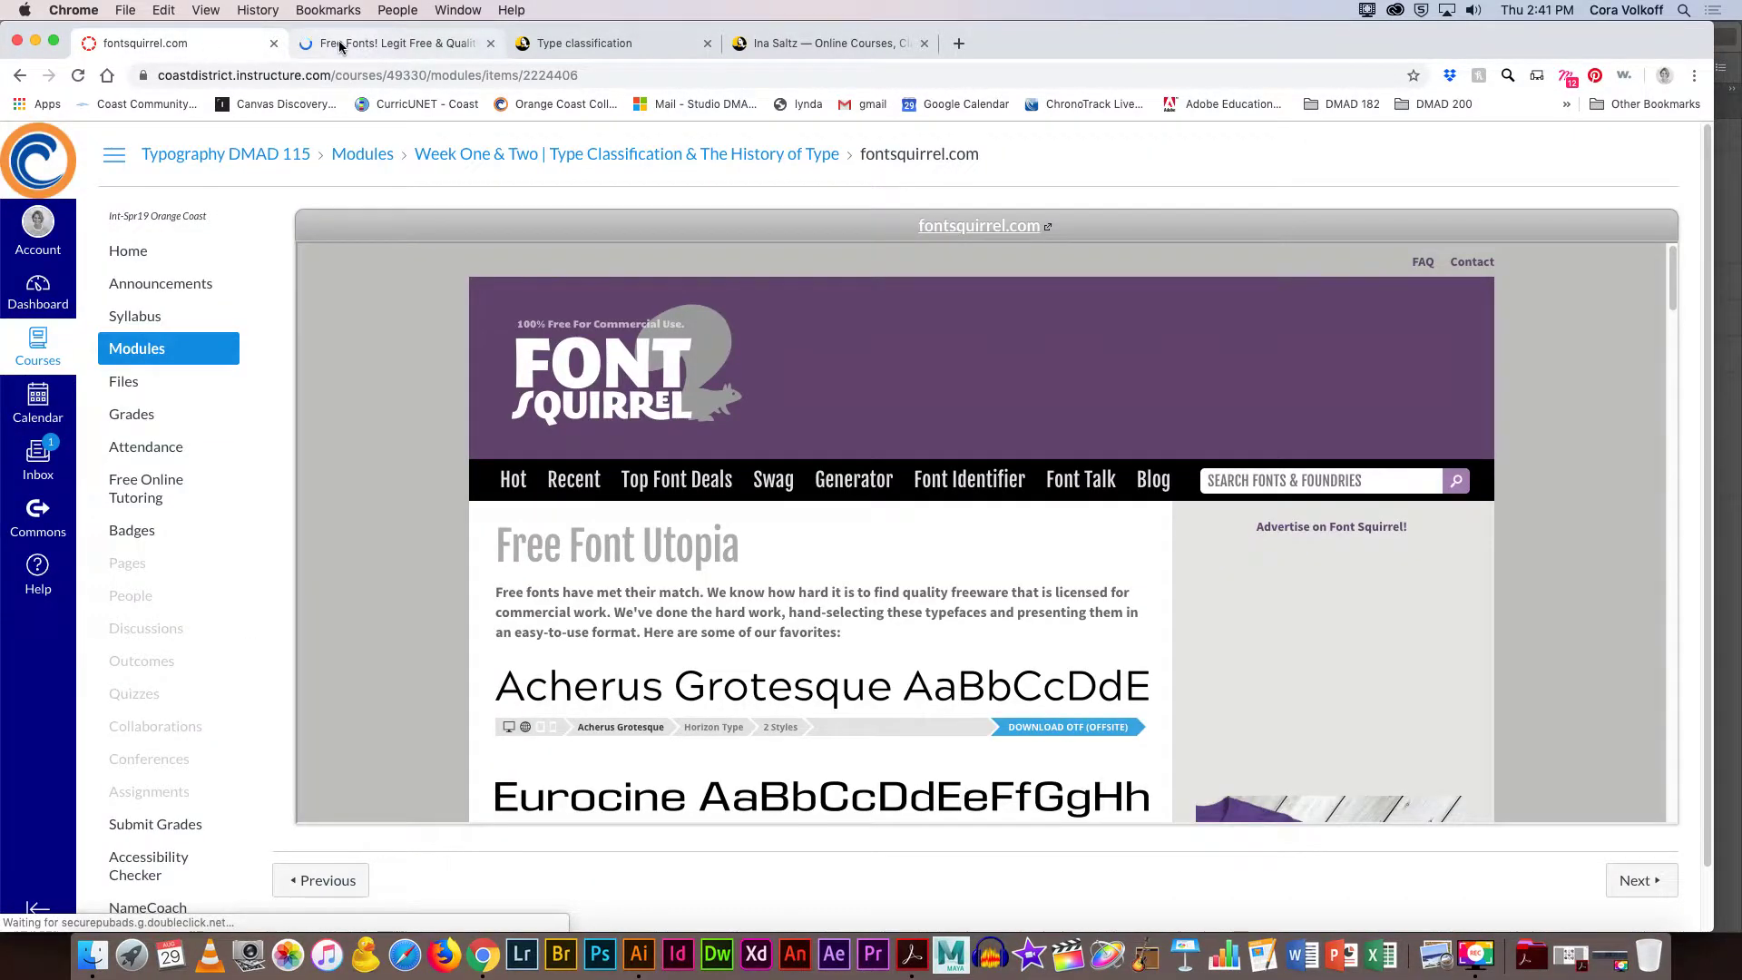
Scroll Font Squirrel's featured free fonts down to the Find Fonts Classifications list.
left_click(341, 45)
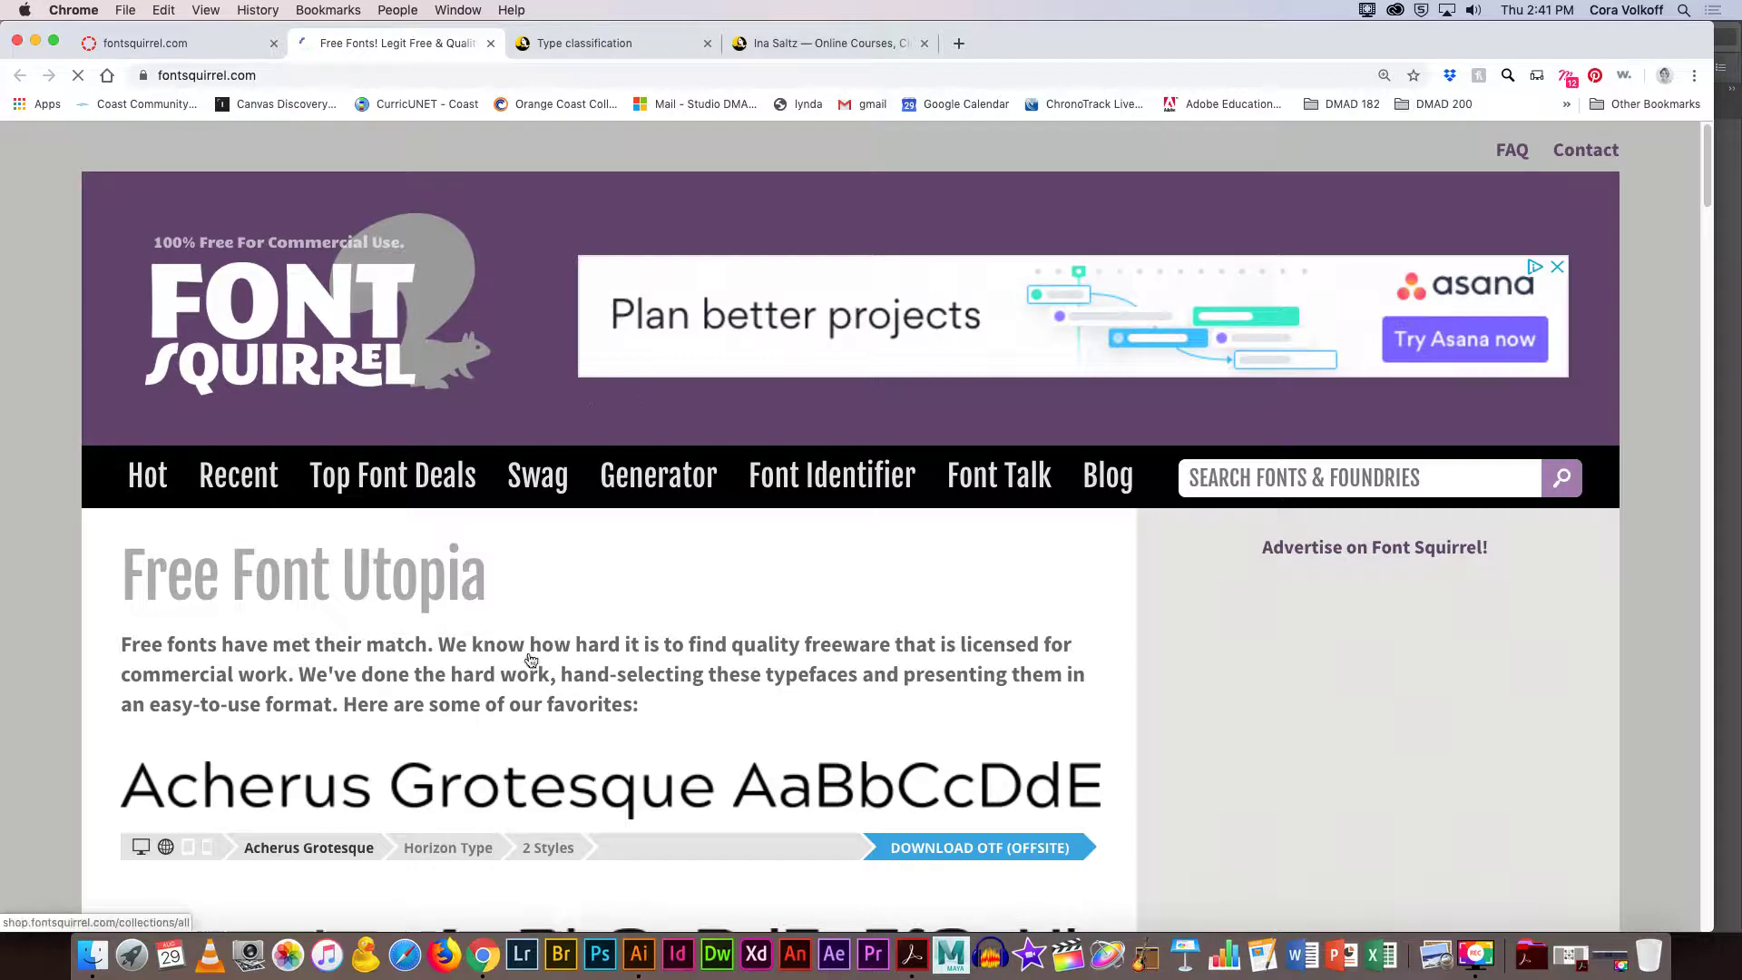
scroll(578, 624, "down", 1)
scroll(809, 624, "down", 15)
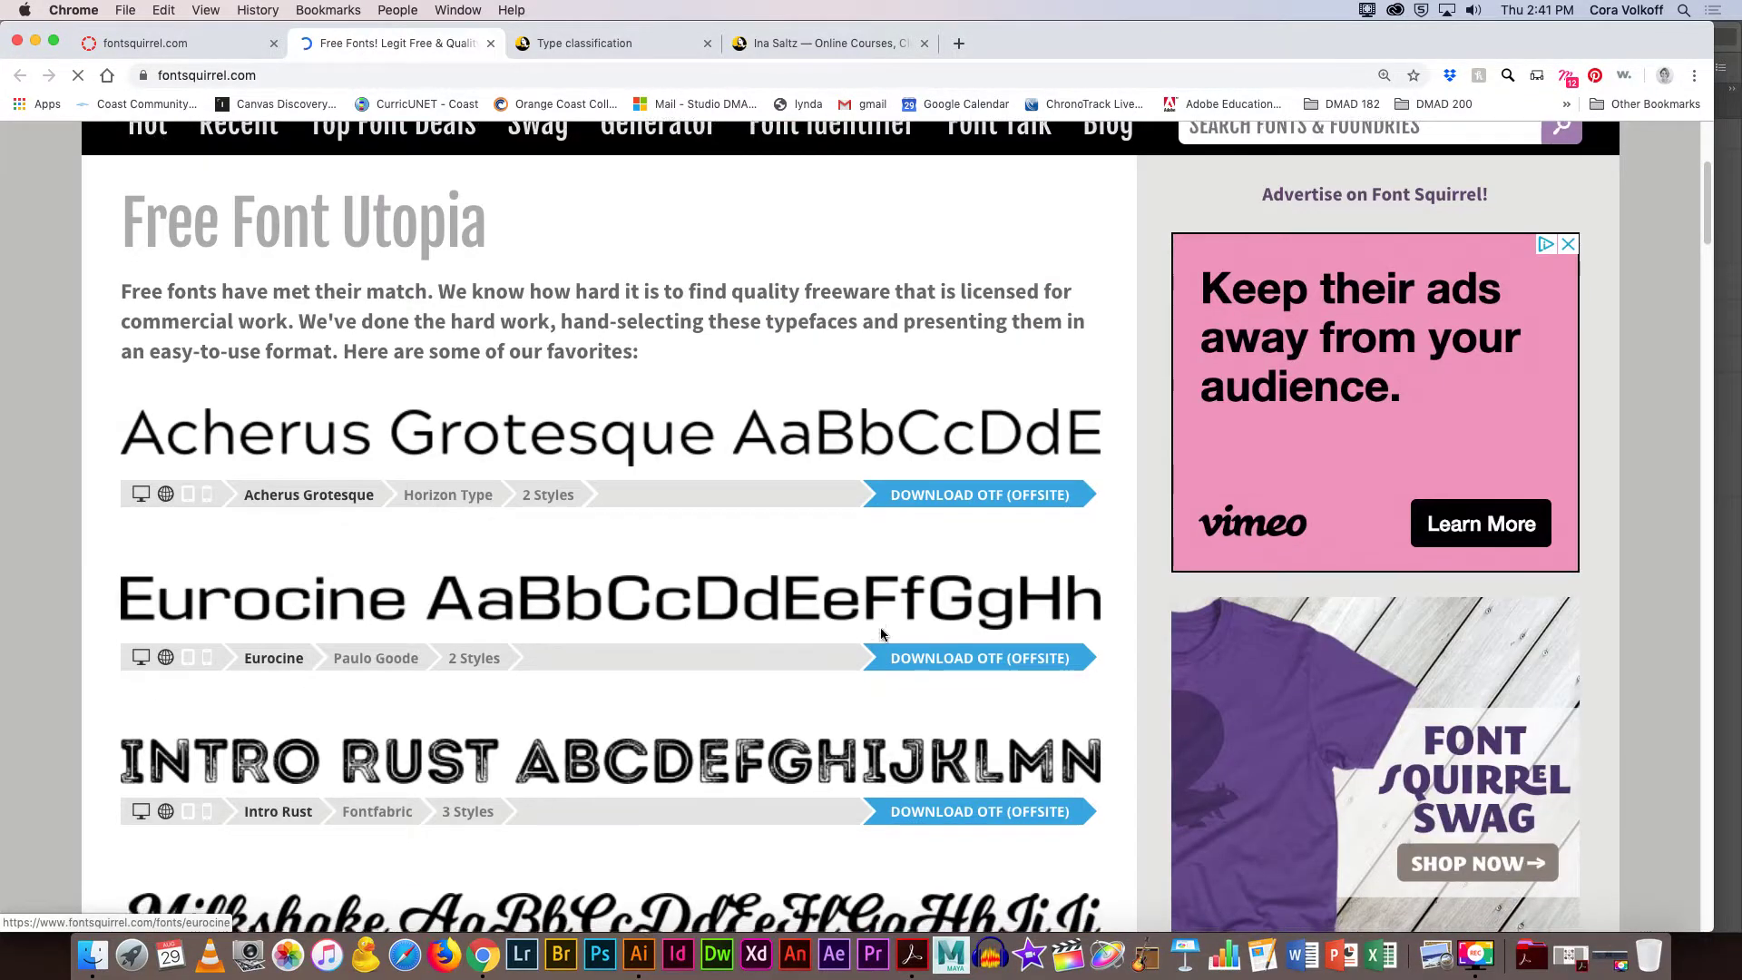
scroll(881, 632, "down", 4)
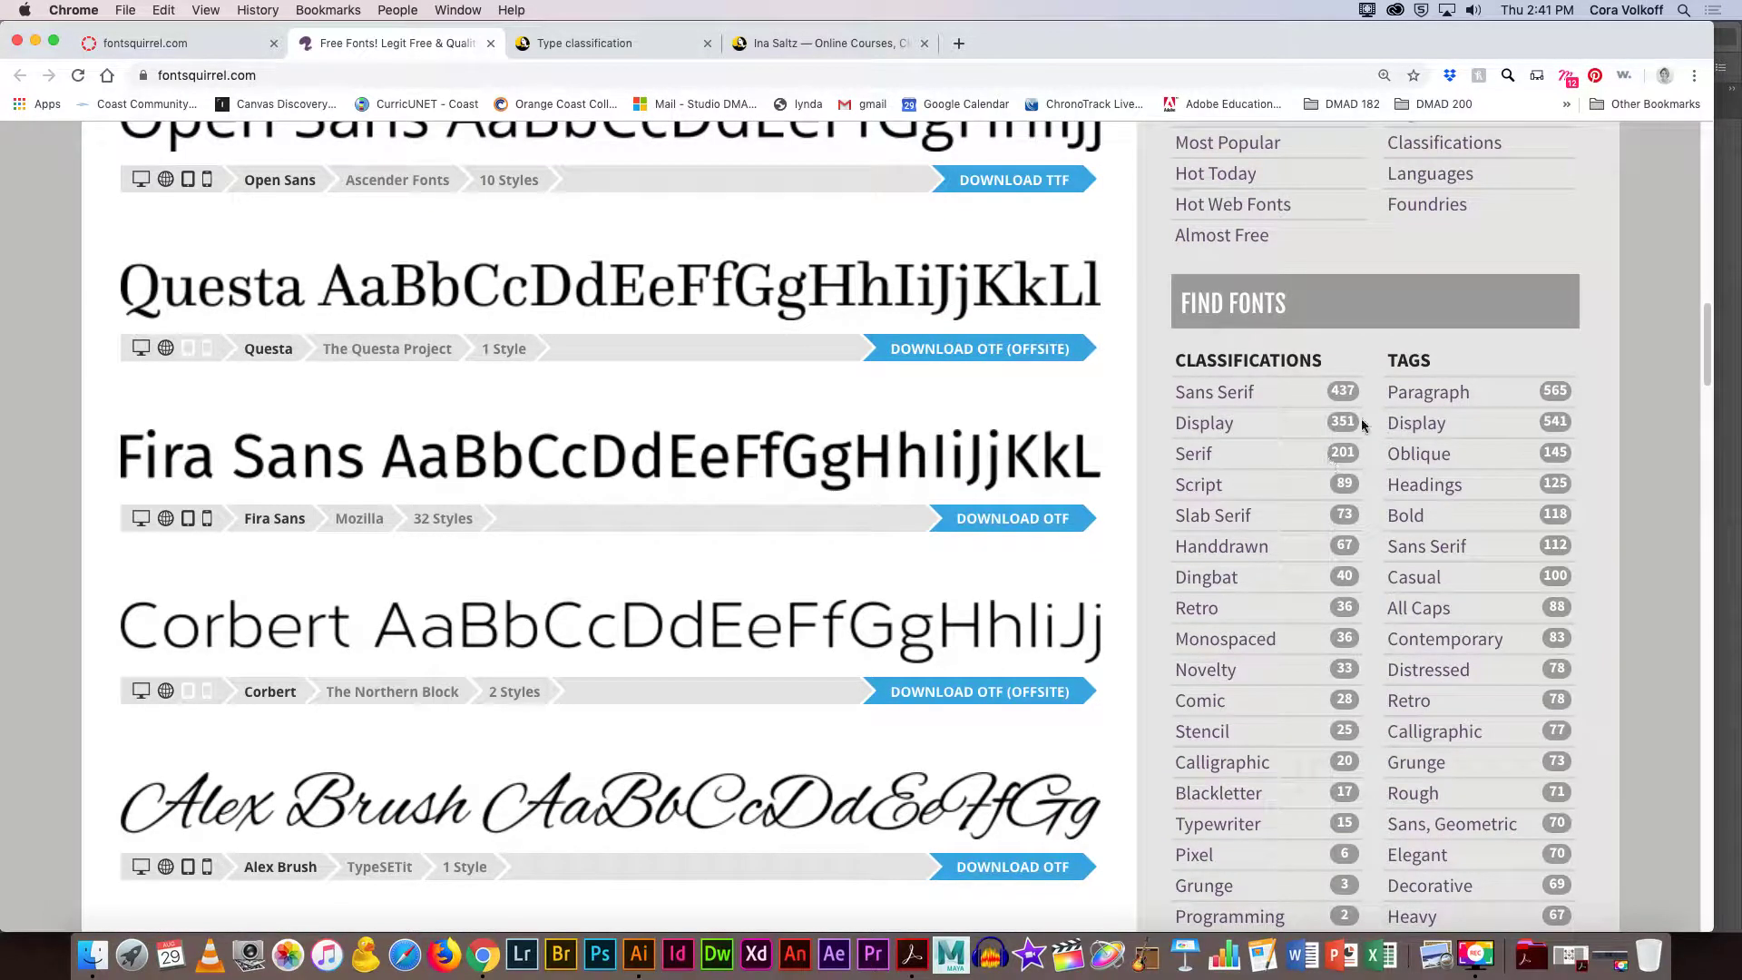
scroll(1414, 464, "down", 2)
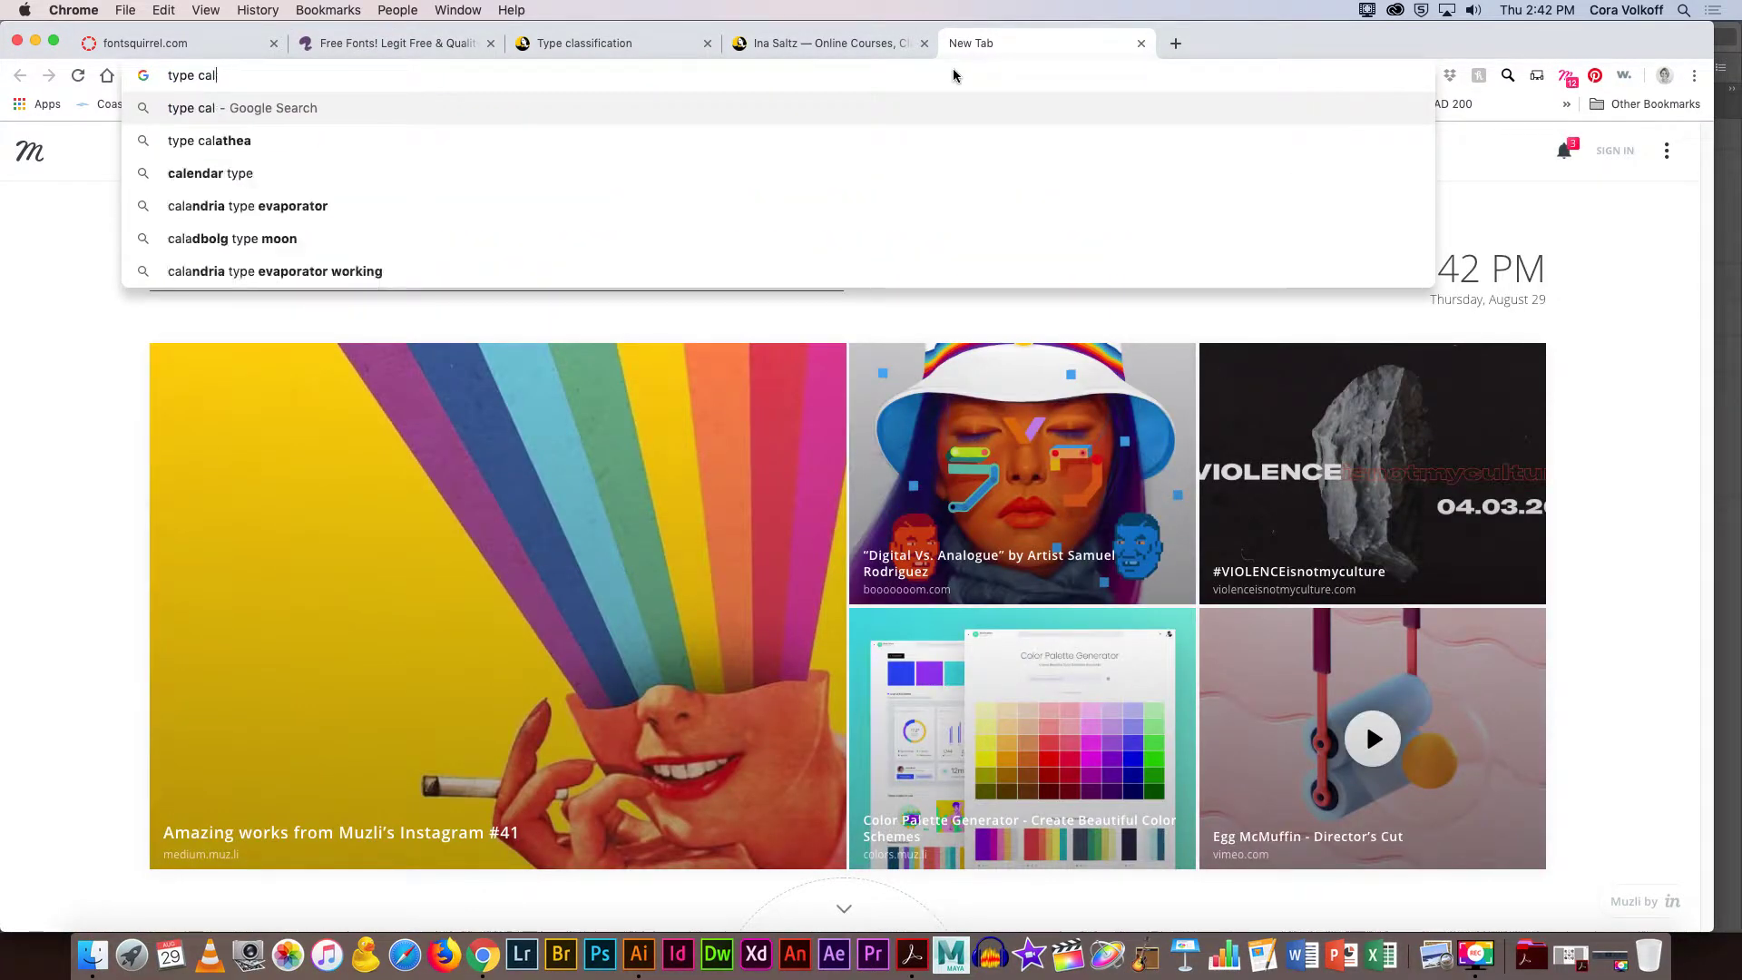
Run a Google search for type classification in a new tab and skim the results.
type("ssification")
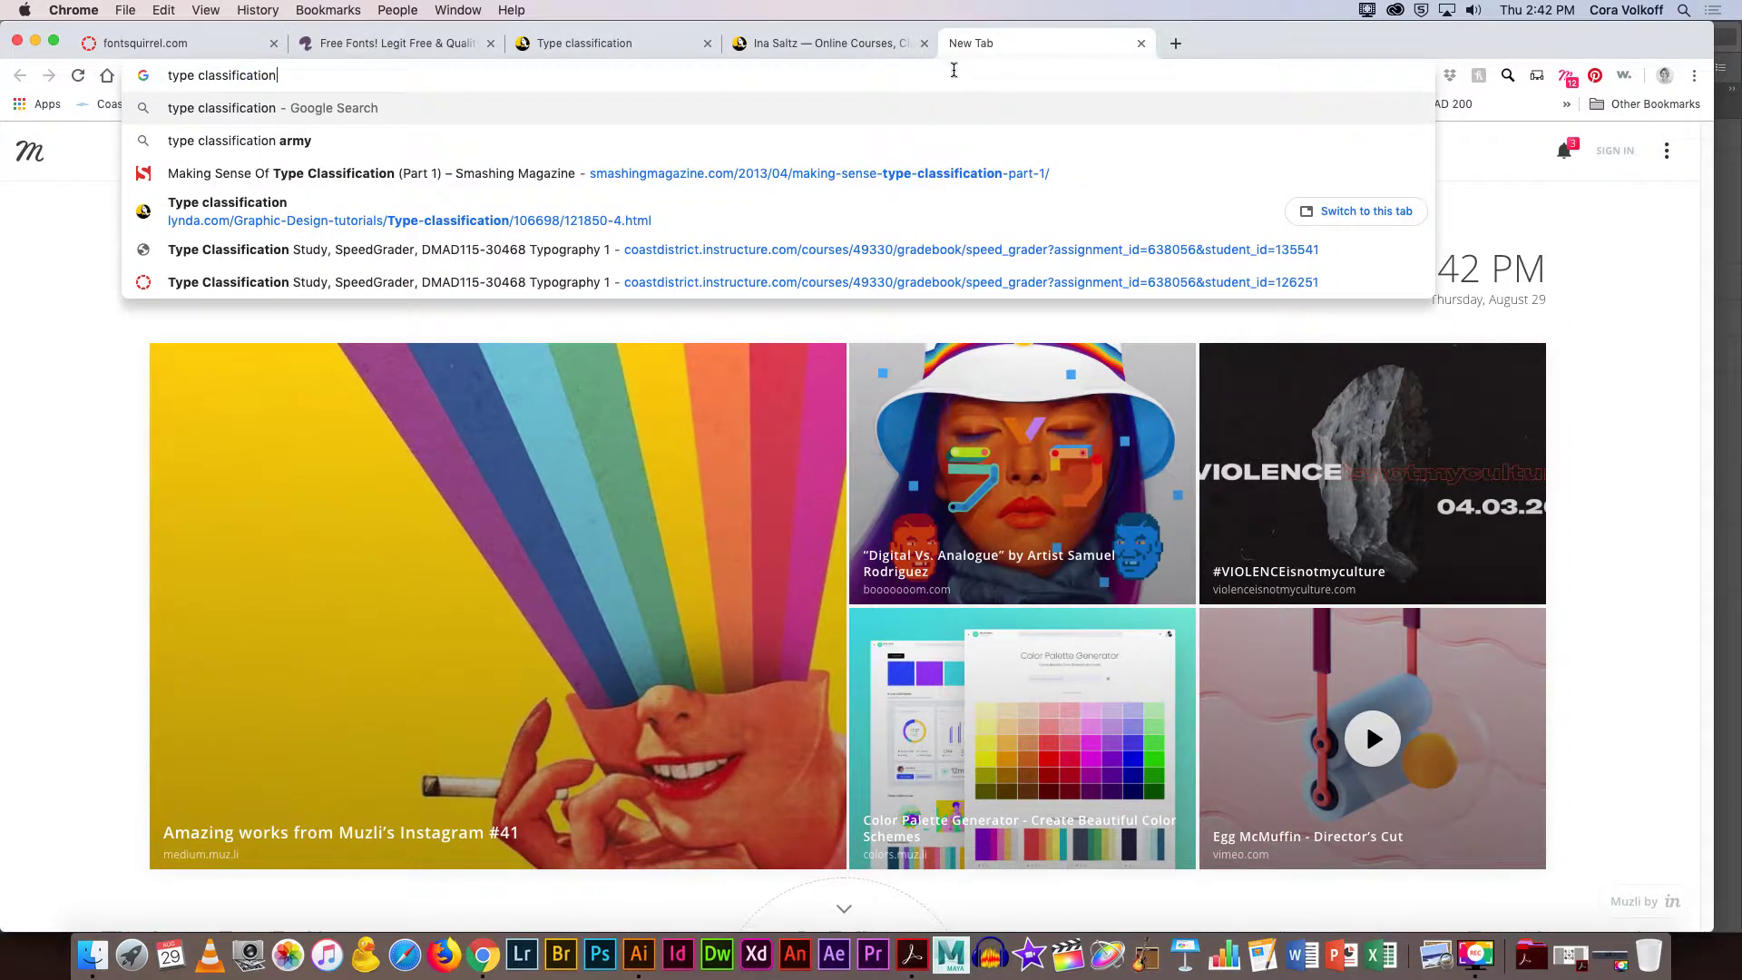
key("Return")
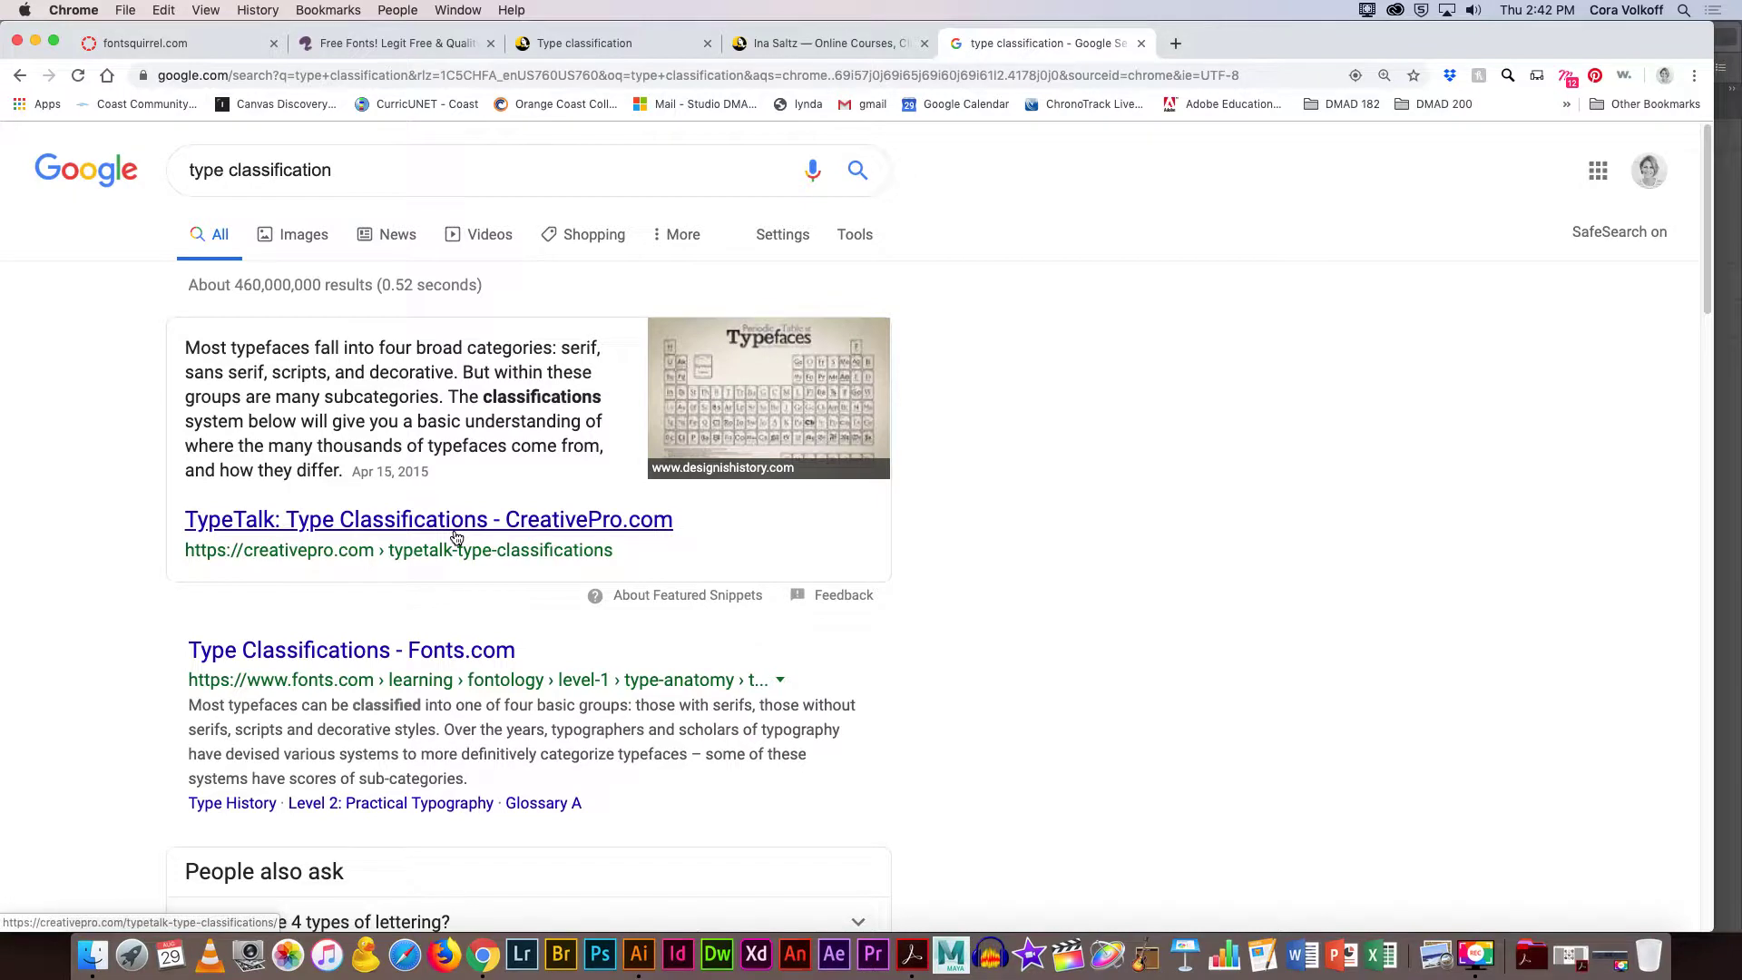
scroll(456, 537, "down", 1)
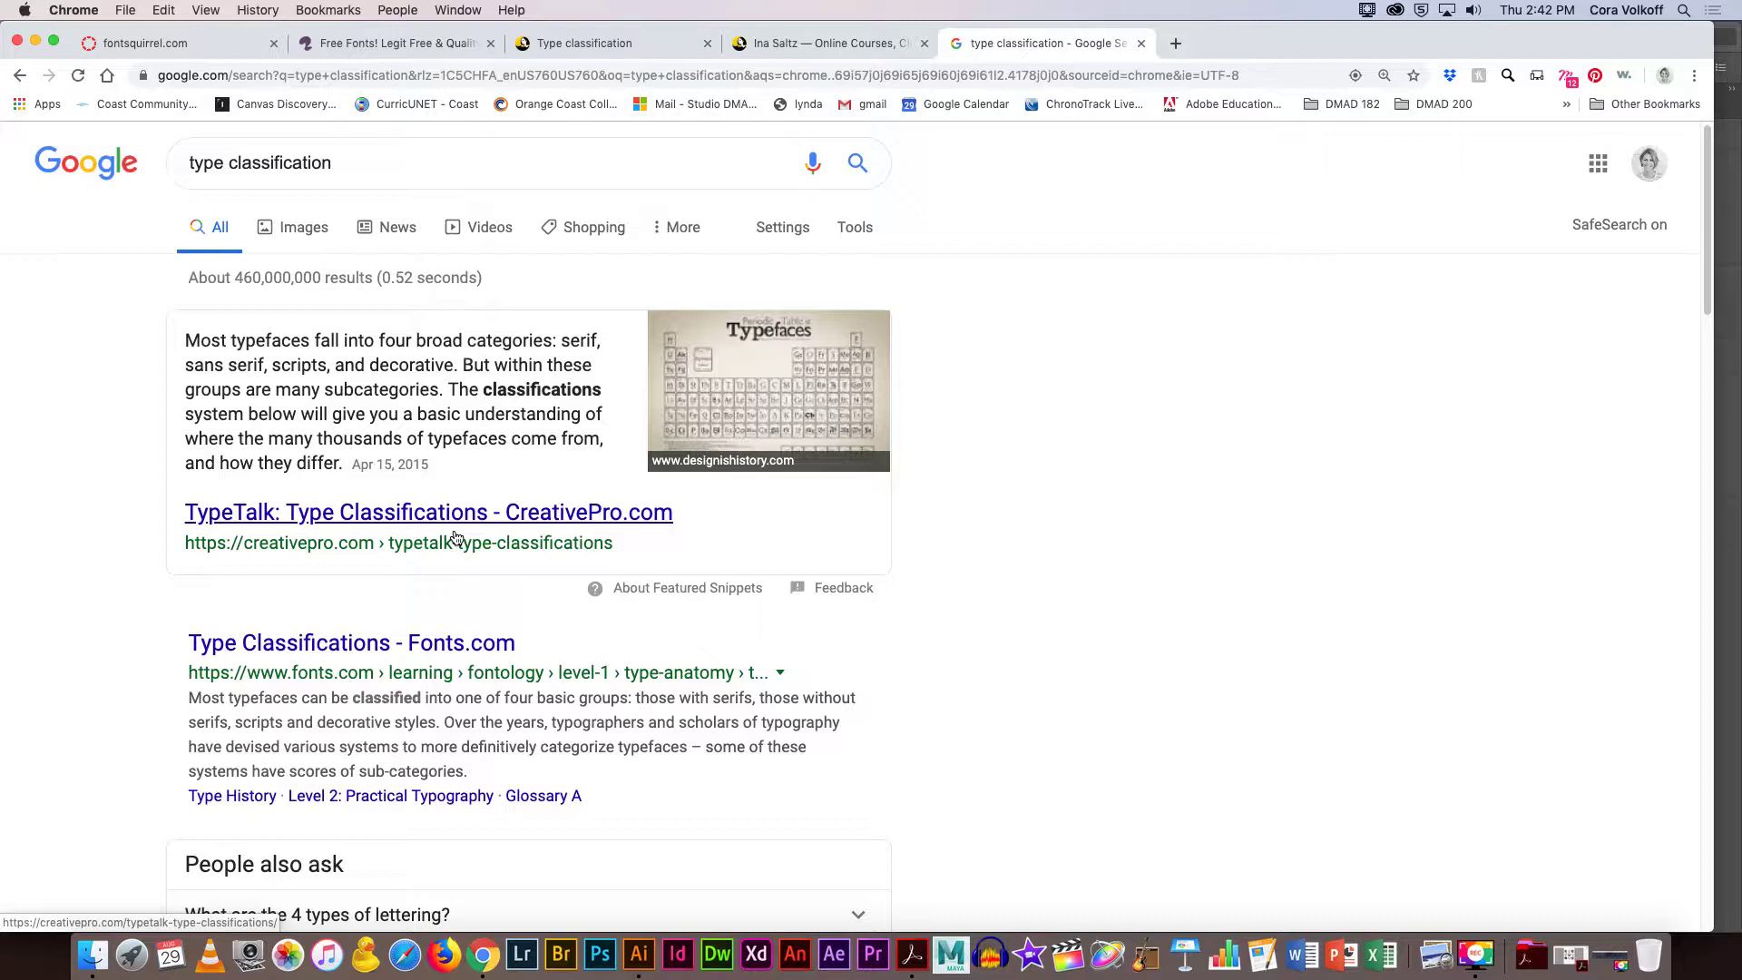
left_click(166, 46)
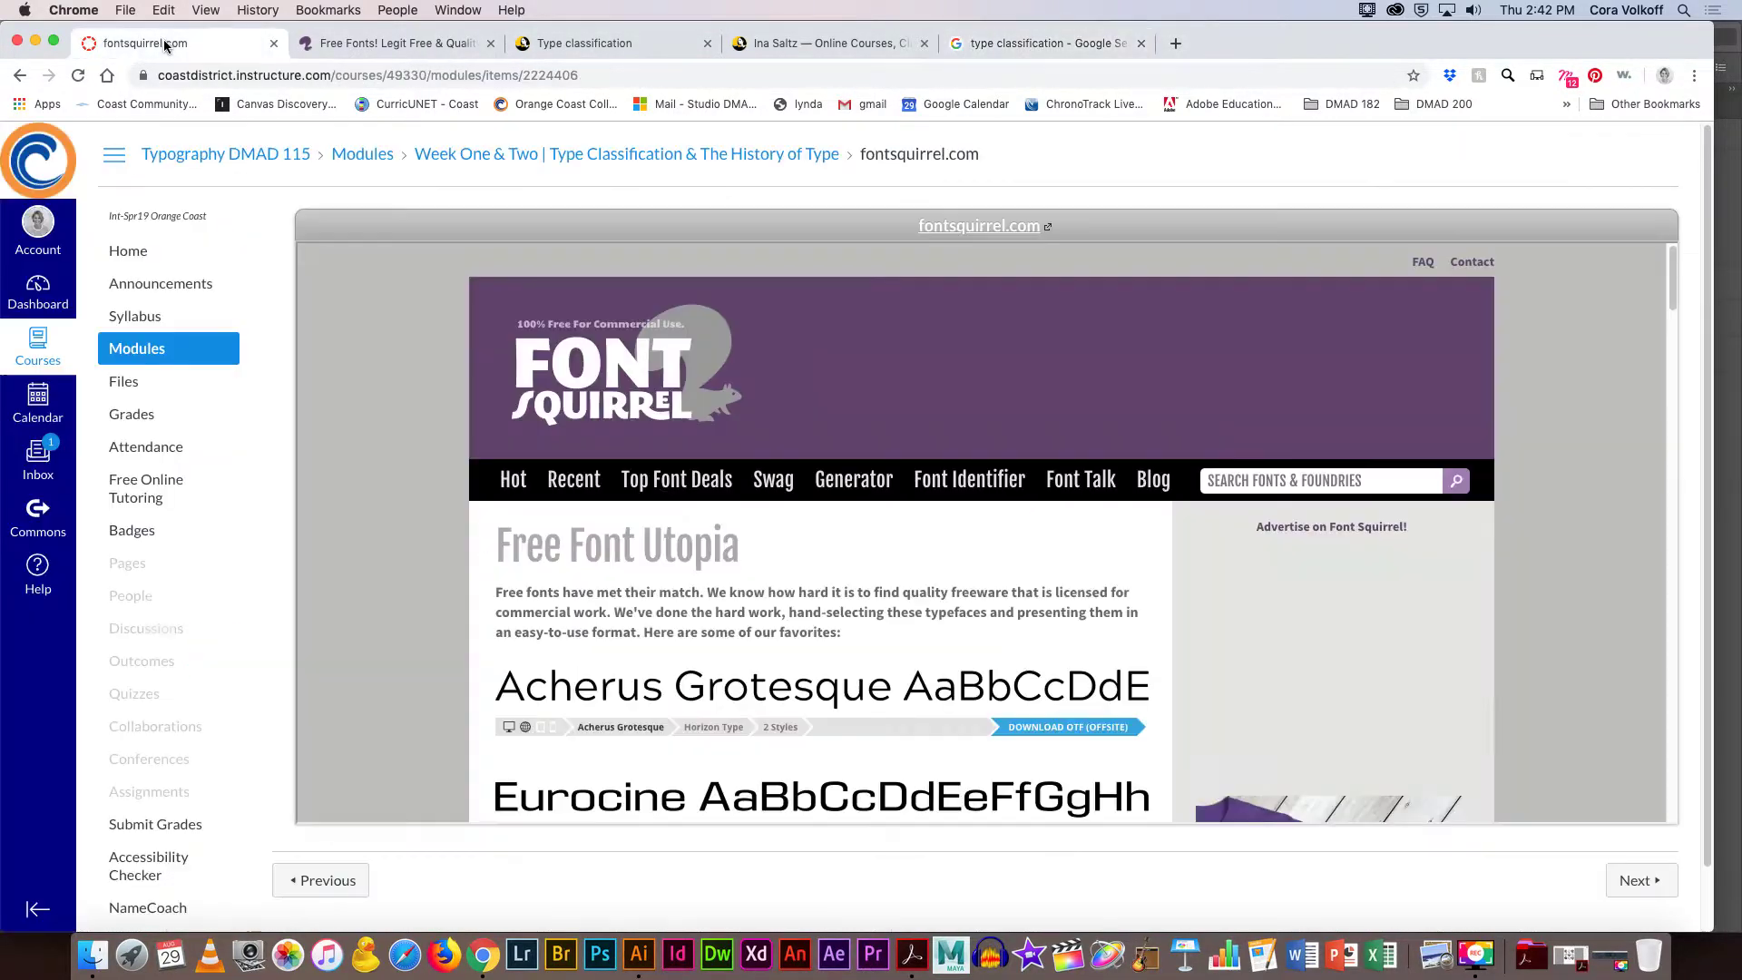
Return to the course home page and reload it.
left_click(132, 238)
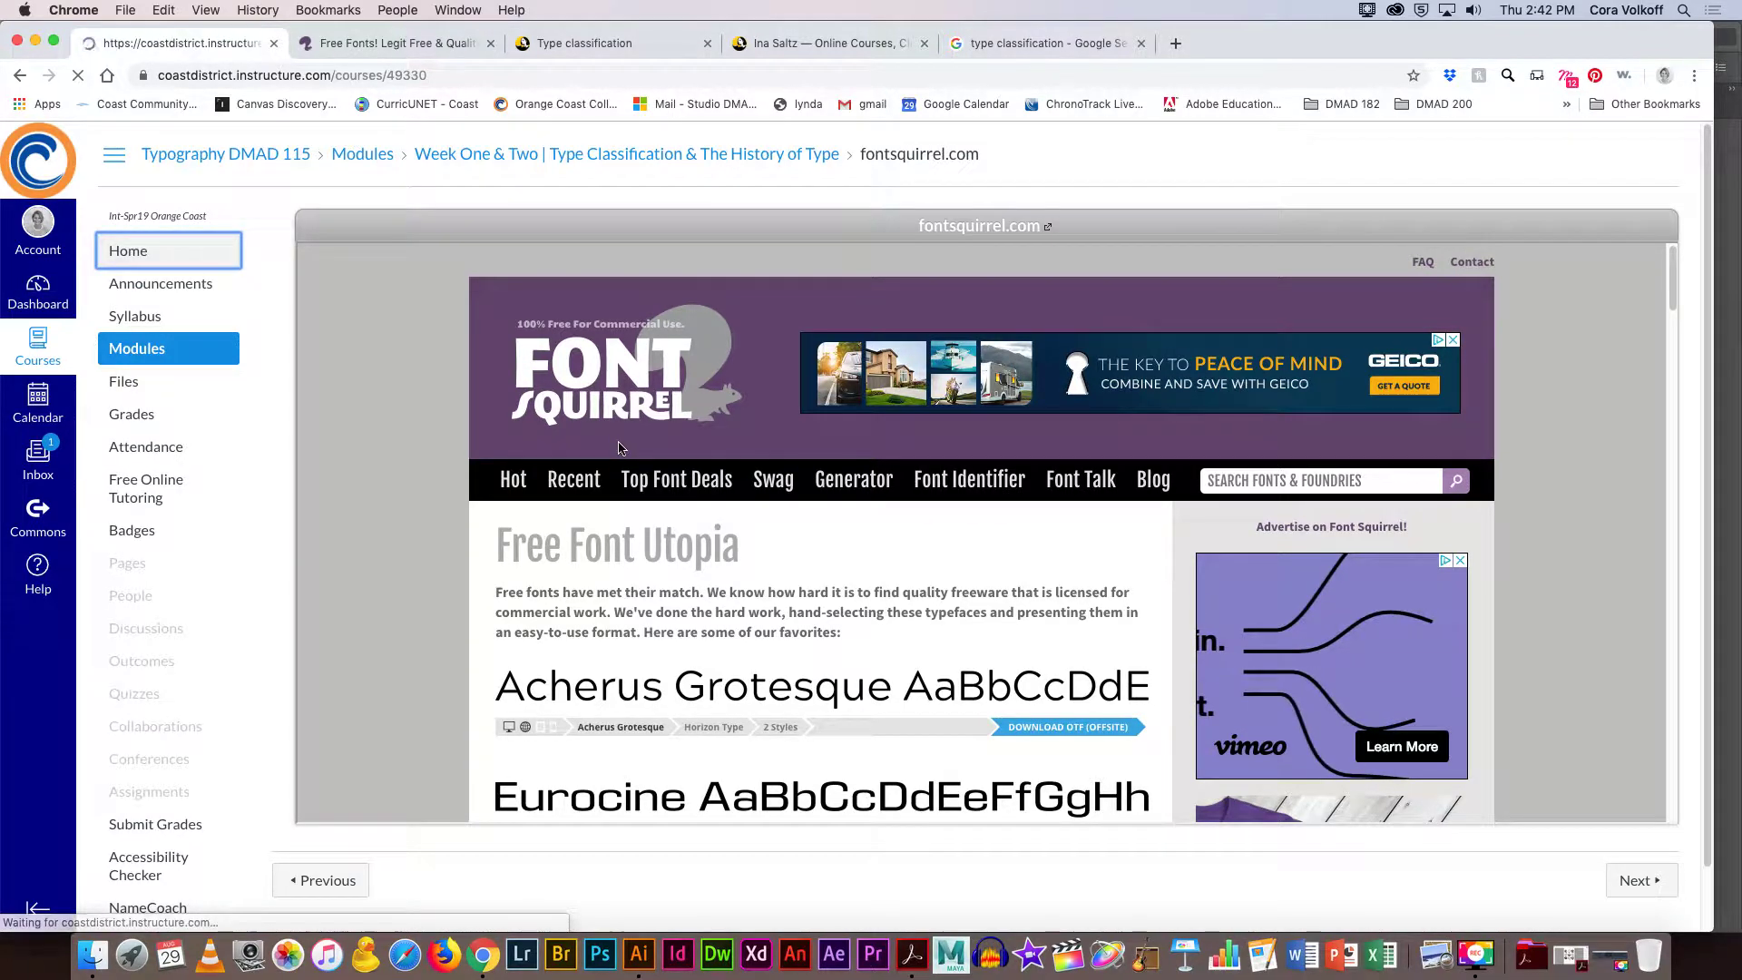
scroll(448, 392, "down", 15)
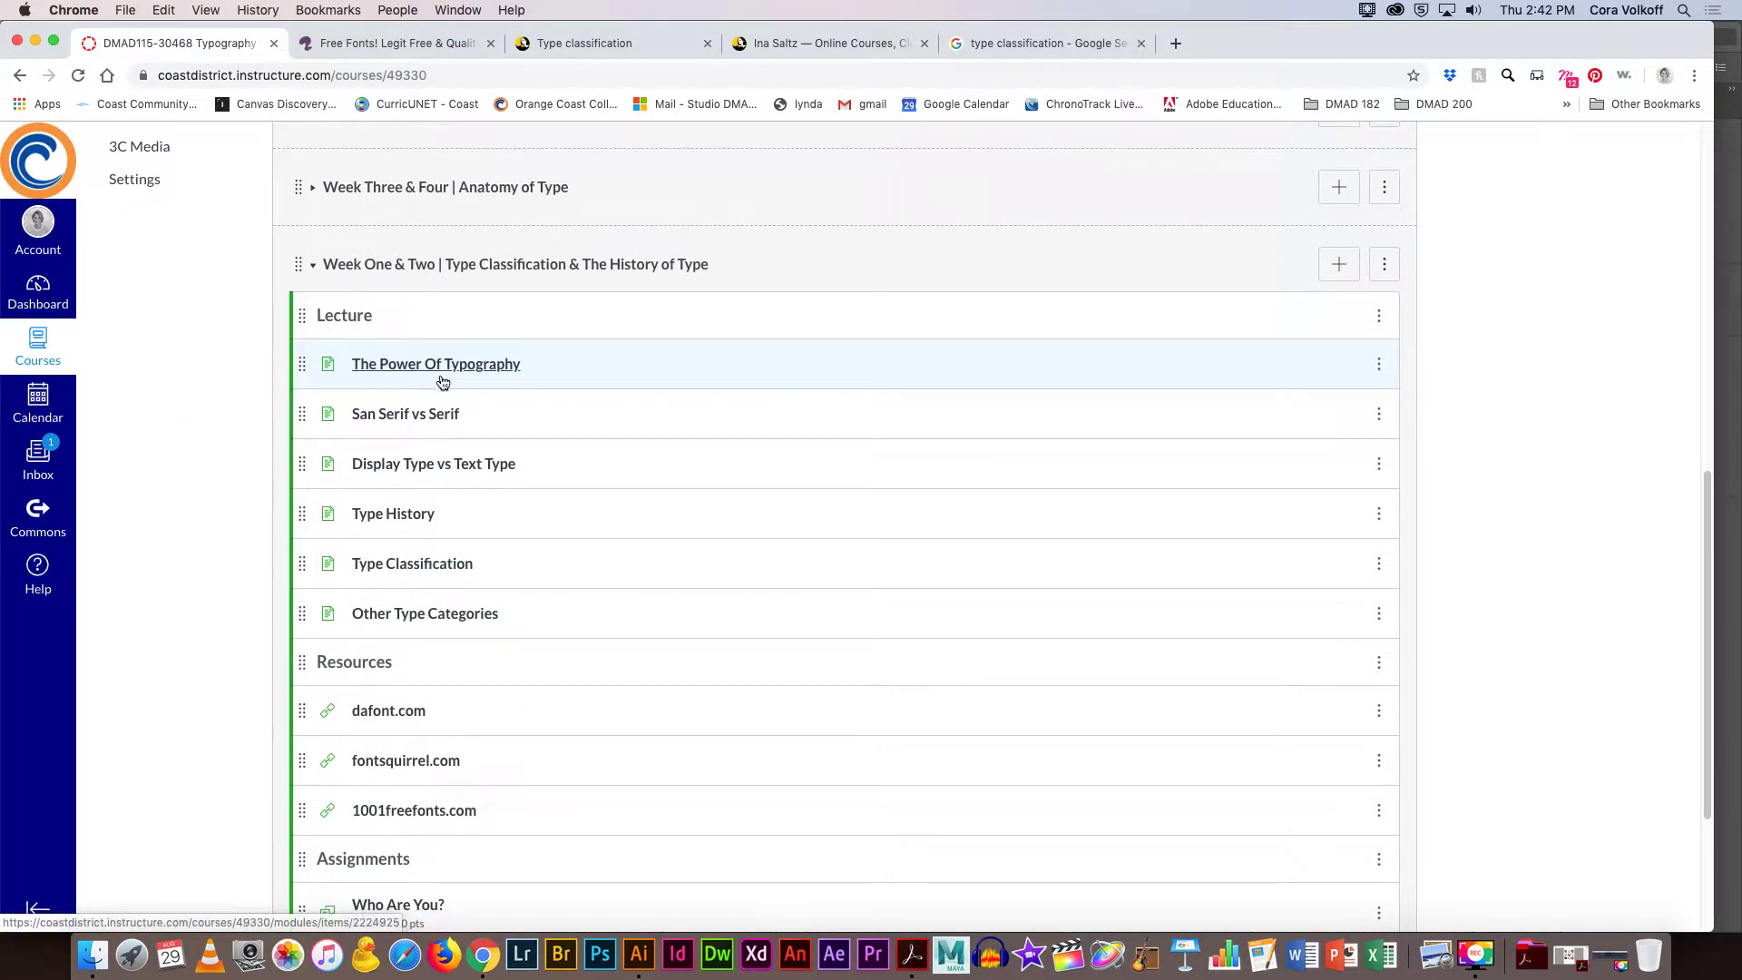
scroll(445, 399, "up", 10)
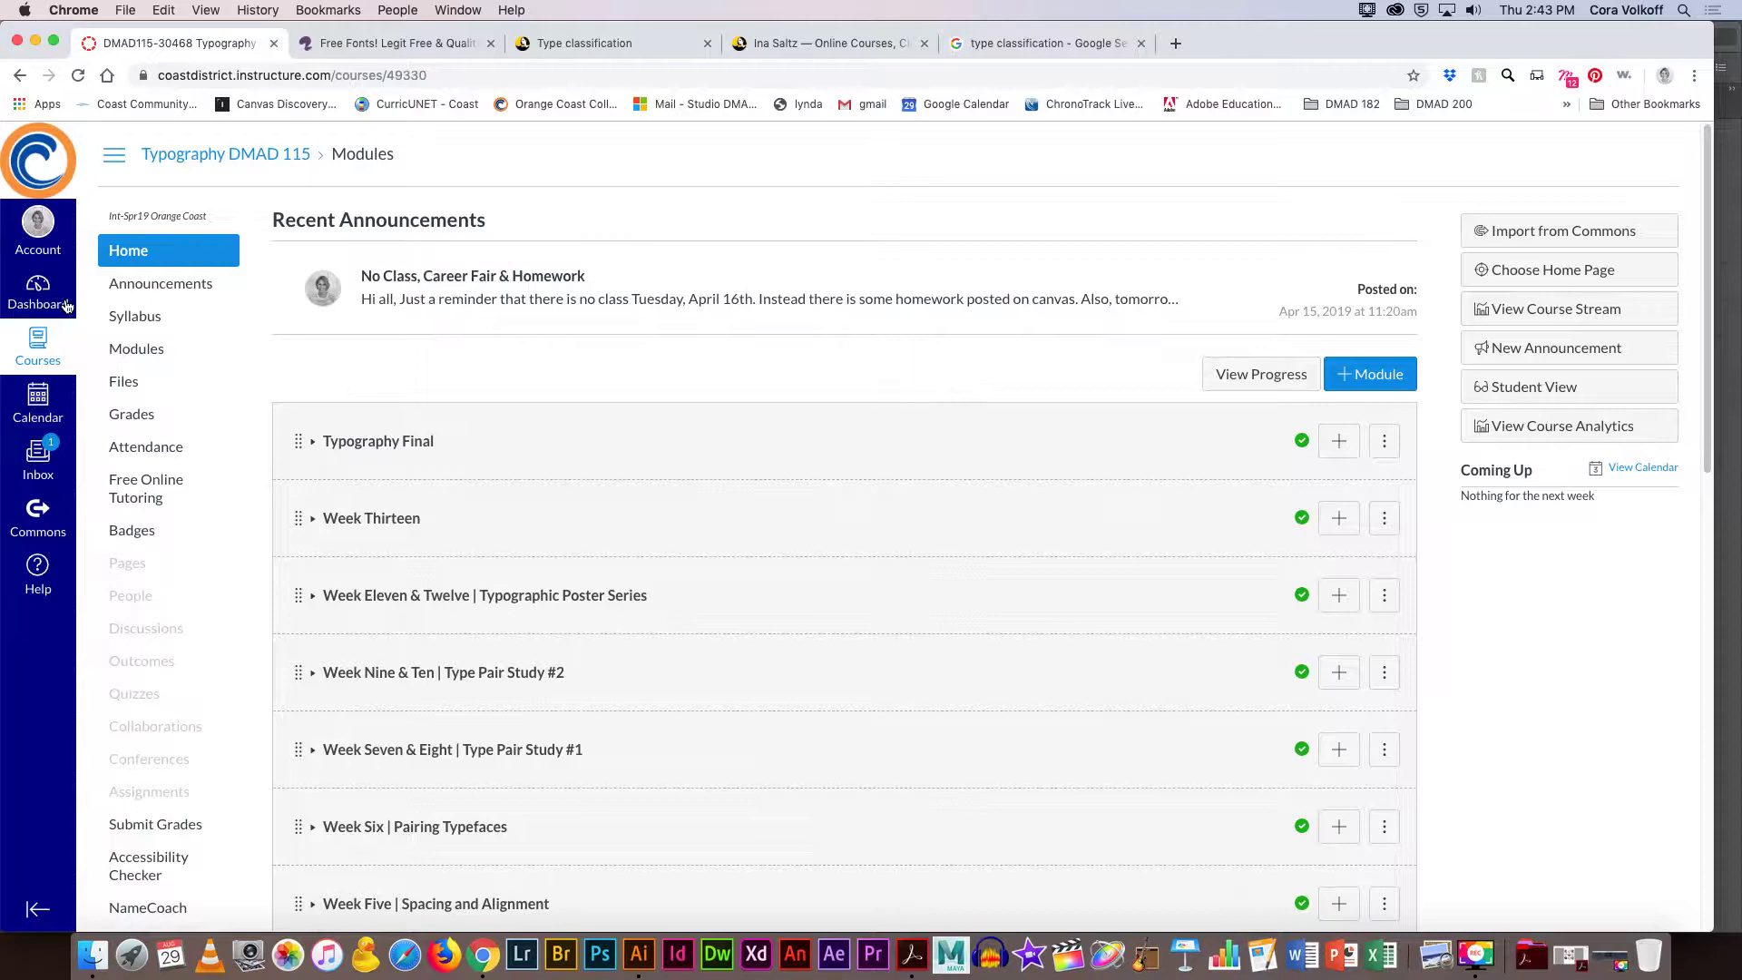
left_click(132, 258)
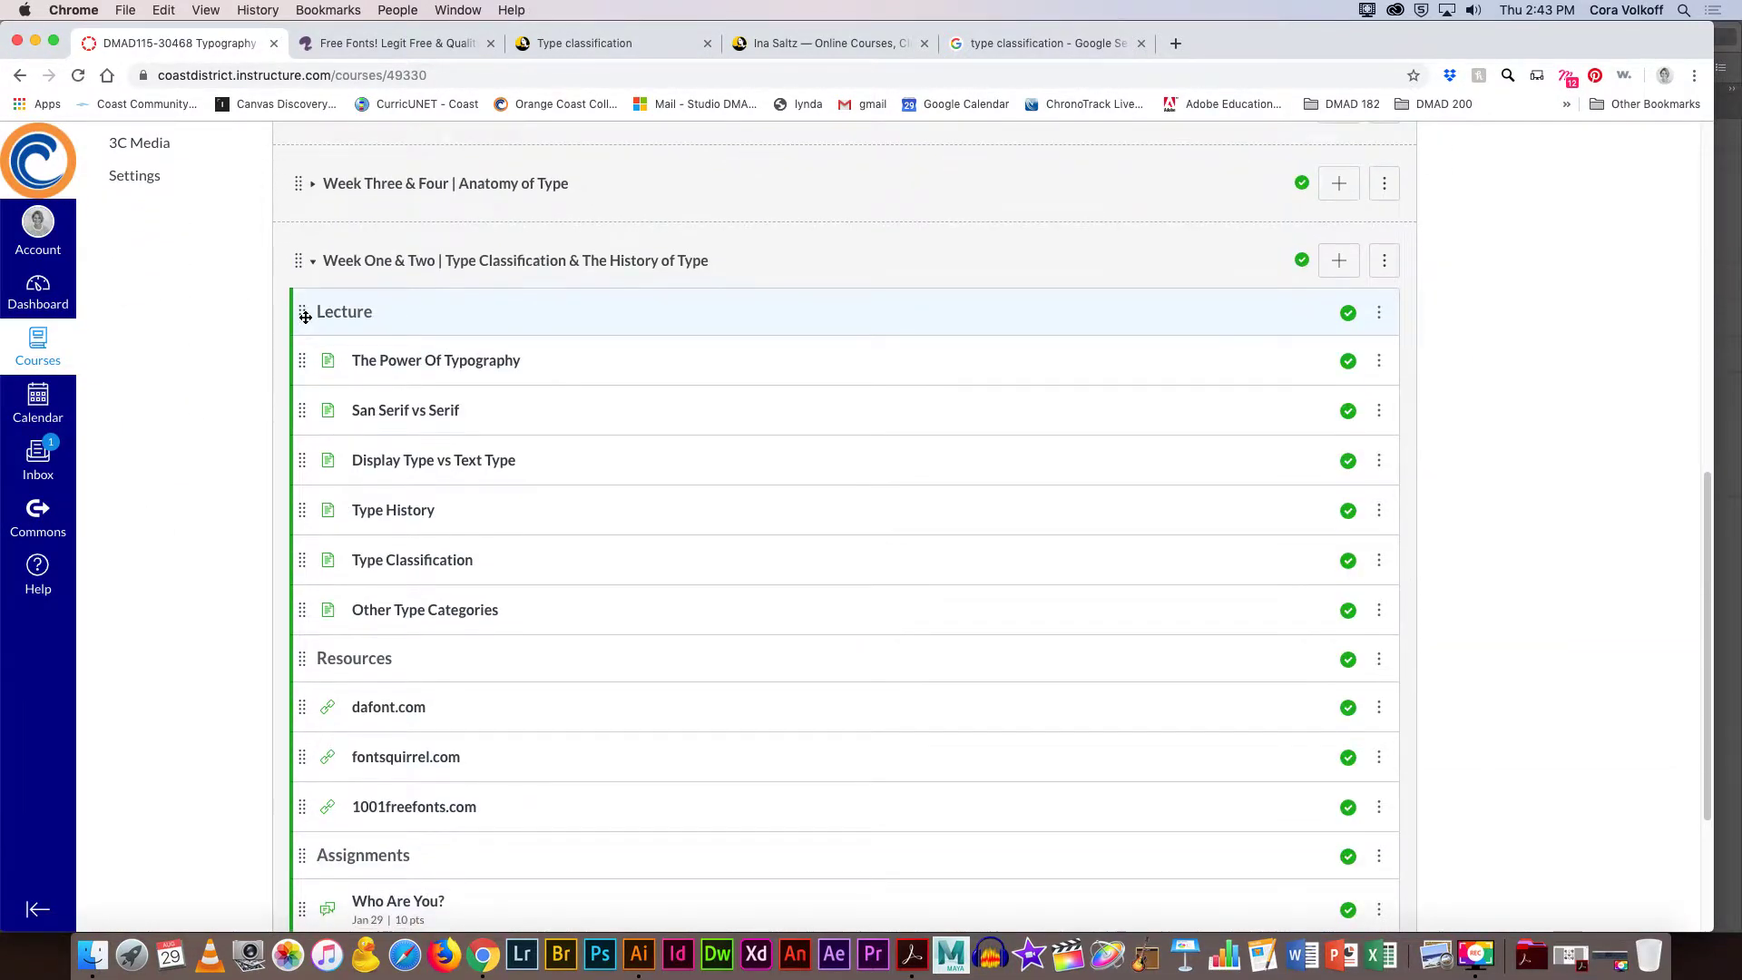
scroll(305, 322, "up", 5)
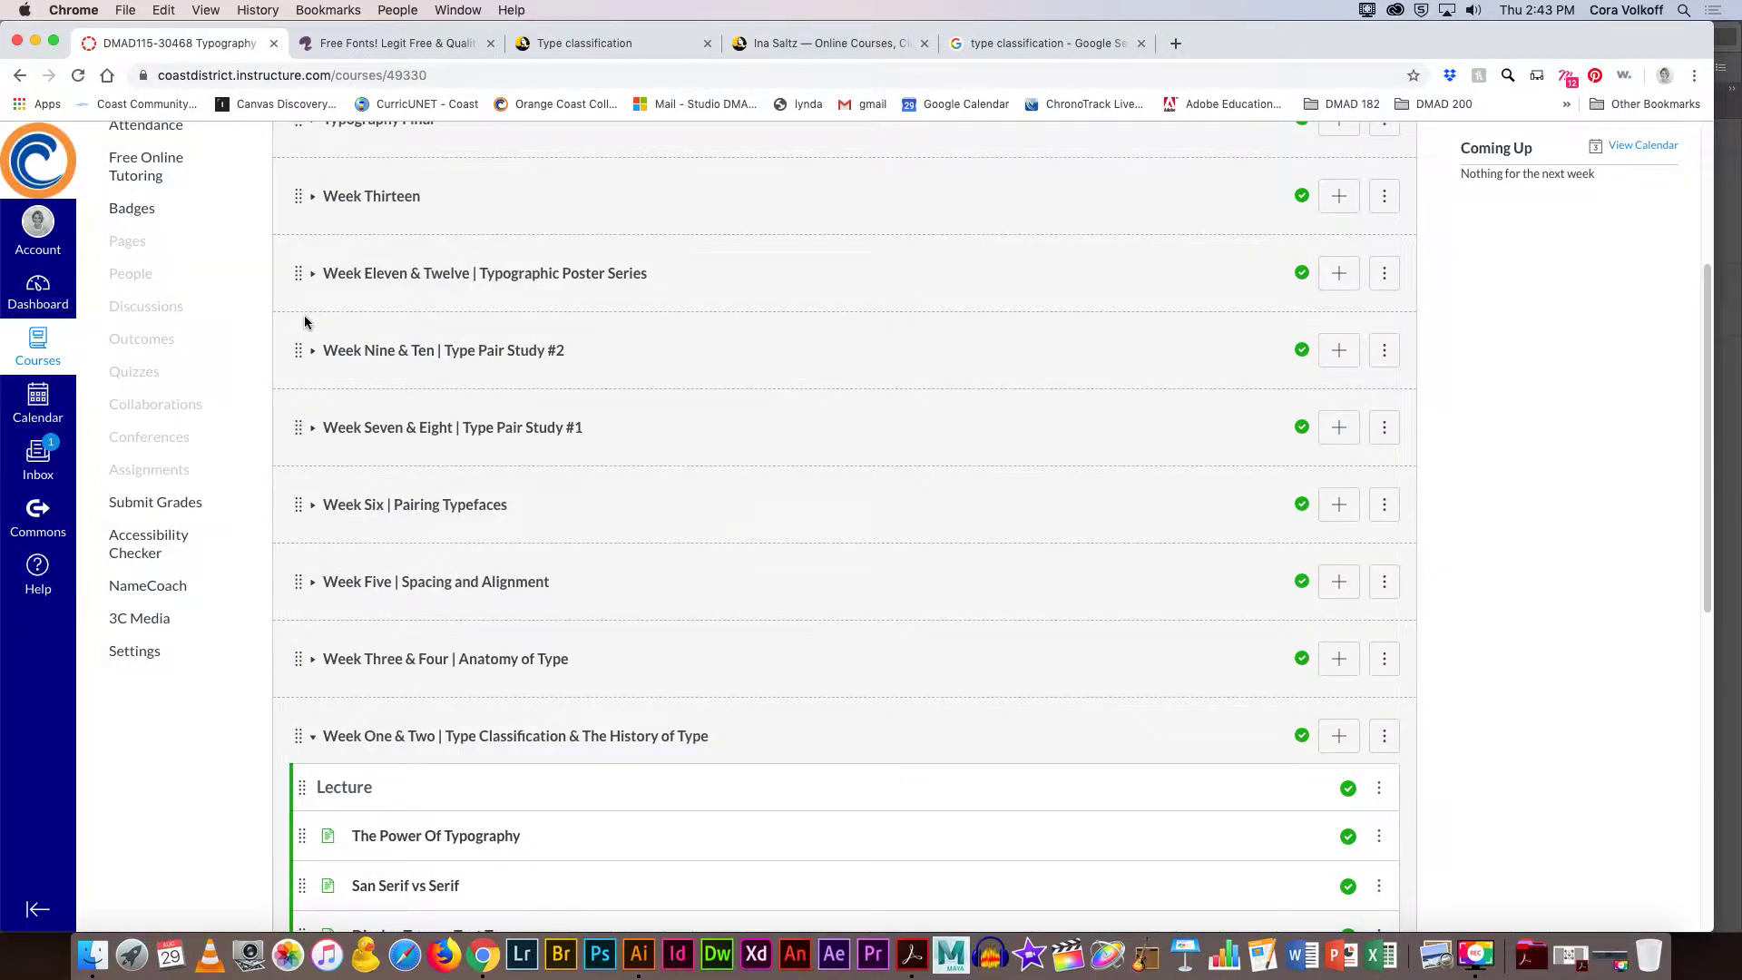
scroll(305, 322, "up", 4)
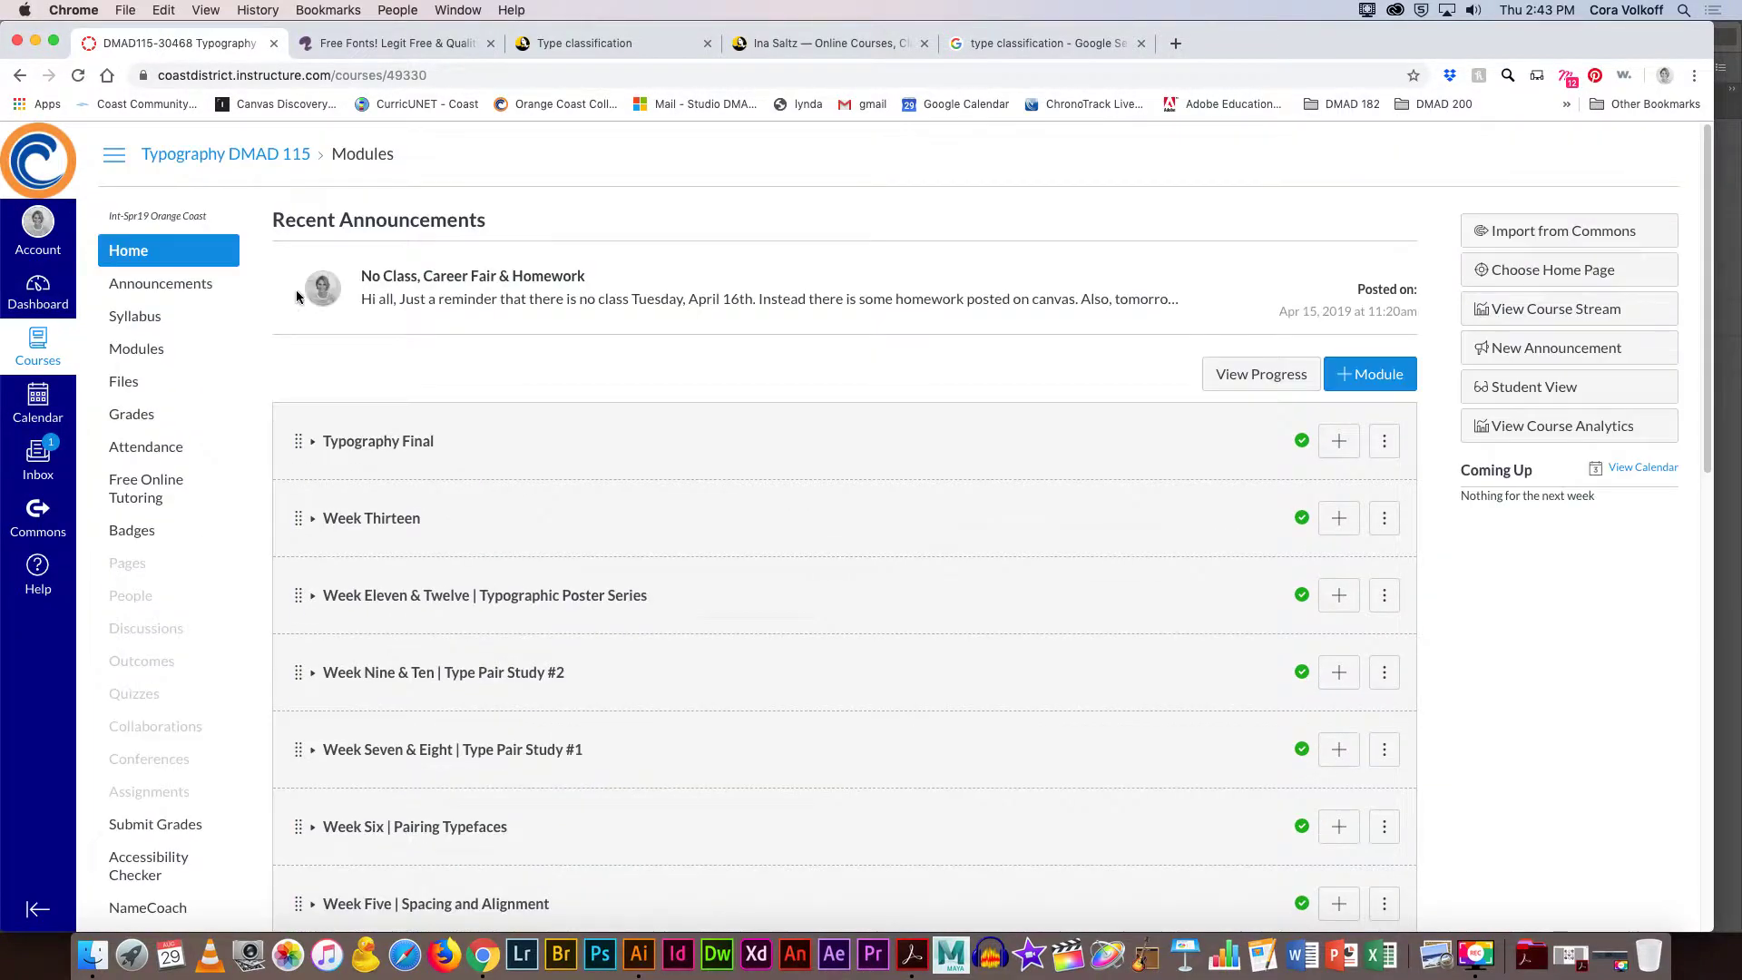
From the Dashboard, open the Type One course's Type Classification Study assignment.
left_click(43, 288)
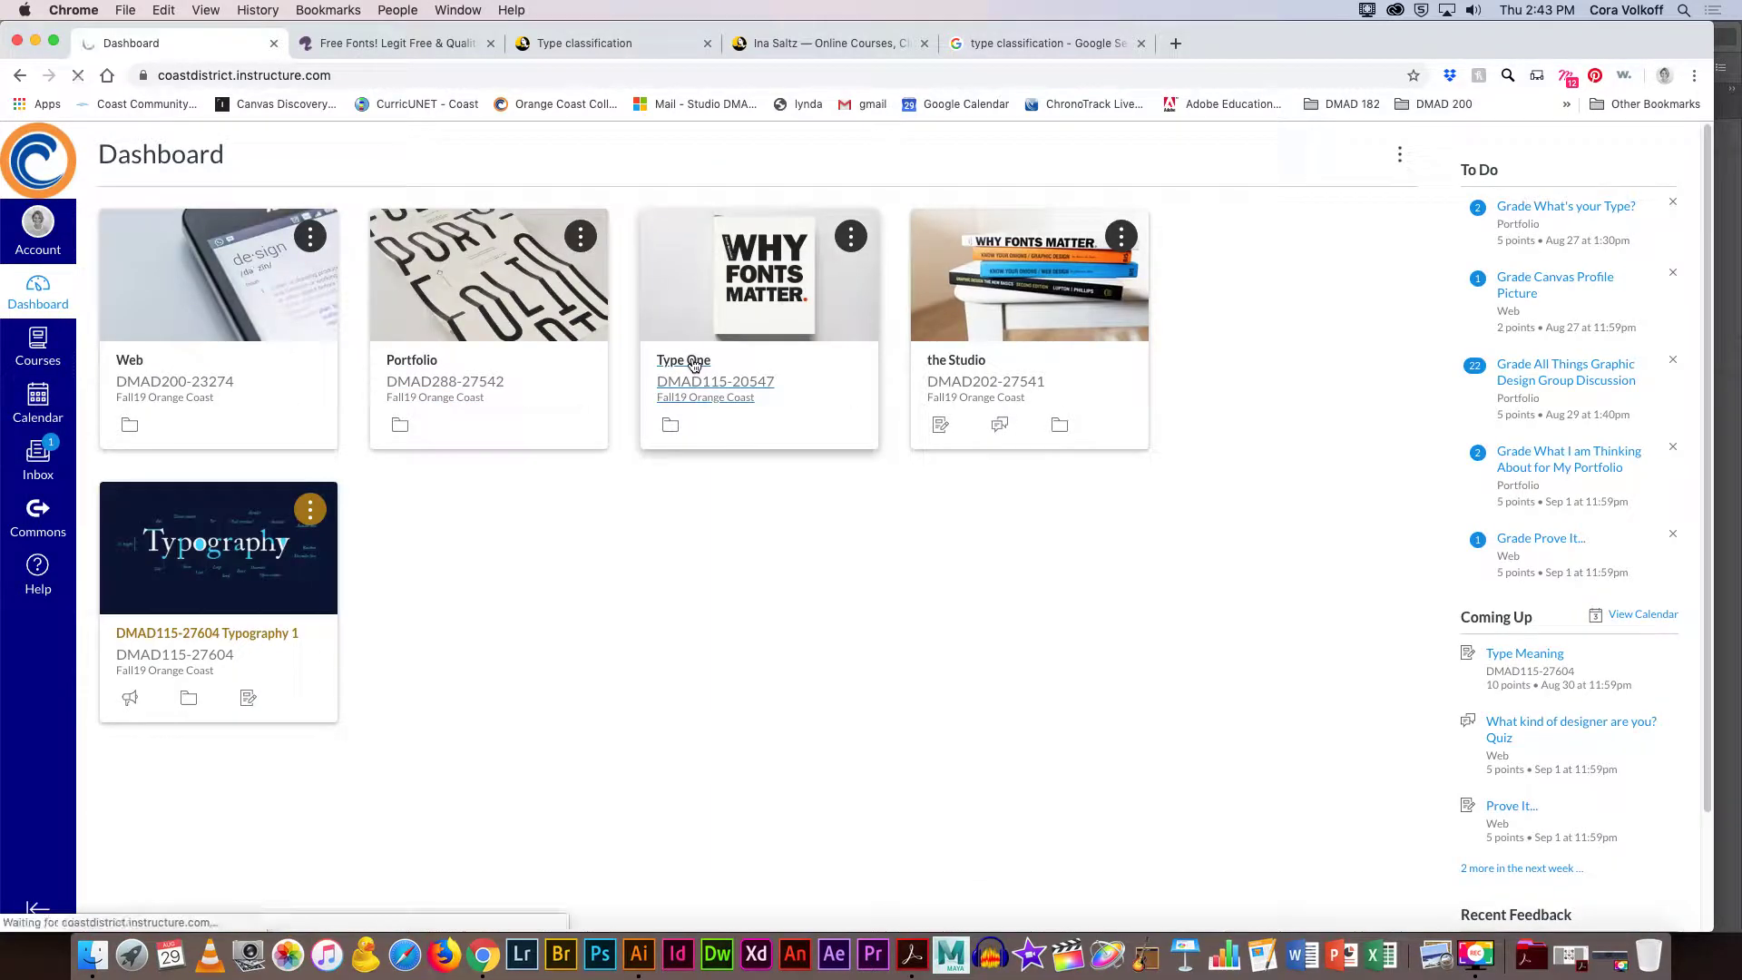
left_click(693, 362)
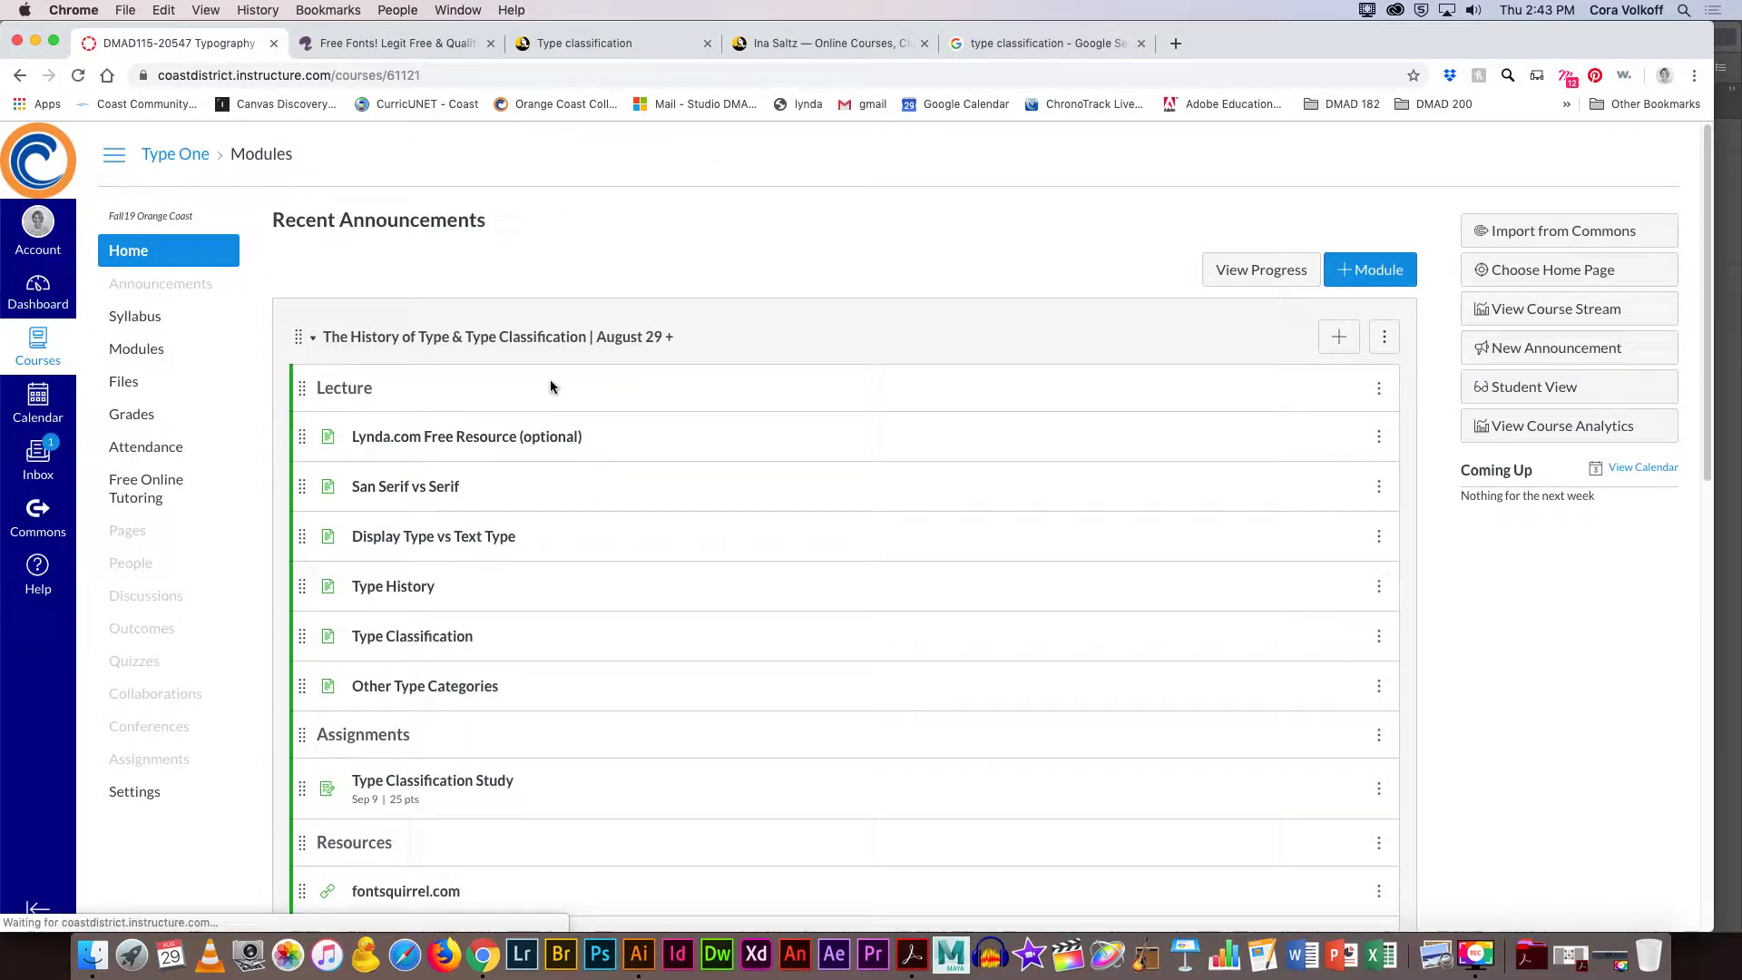
scroll(406, 372, "down", 1)
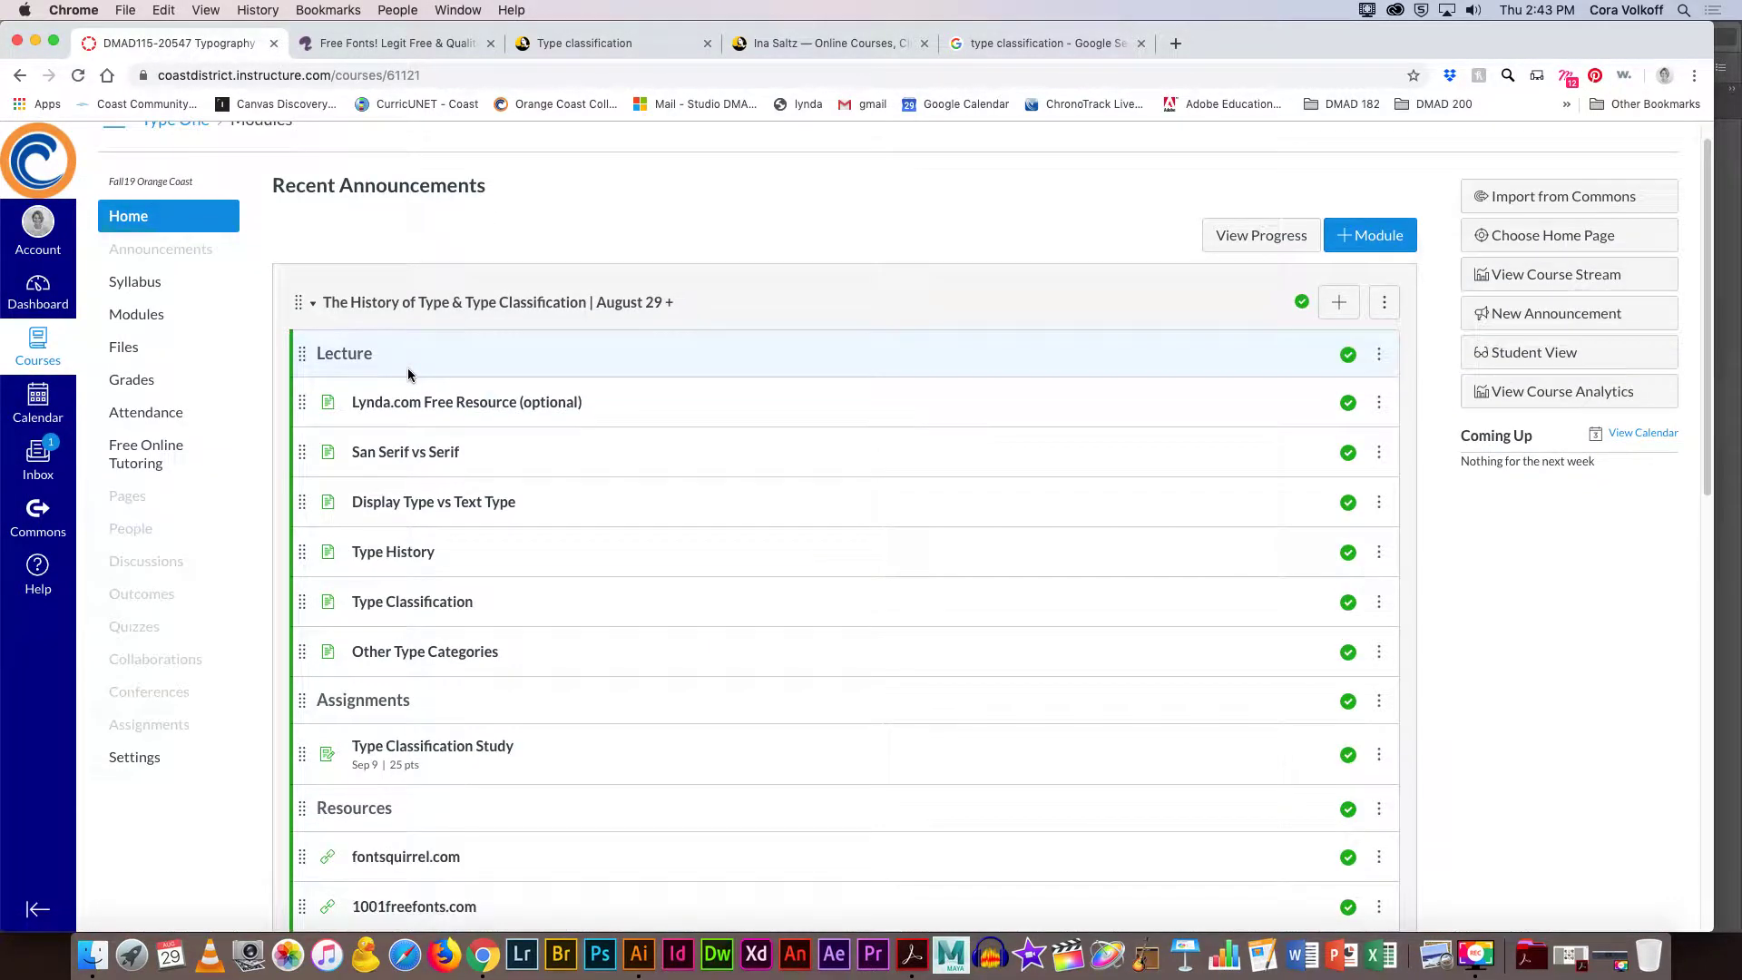
left_click(483, 746)
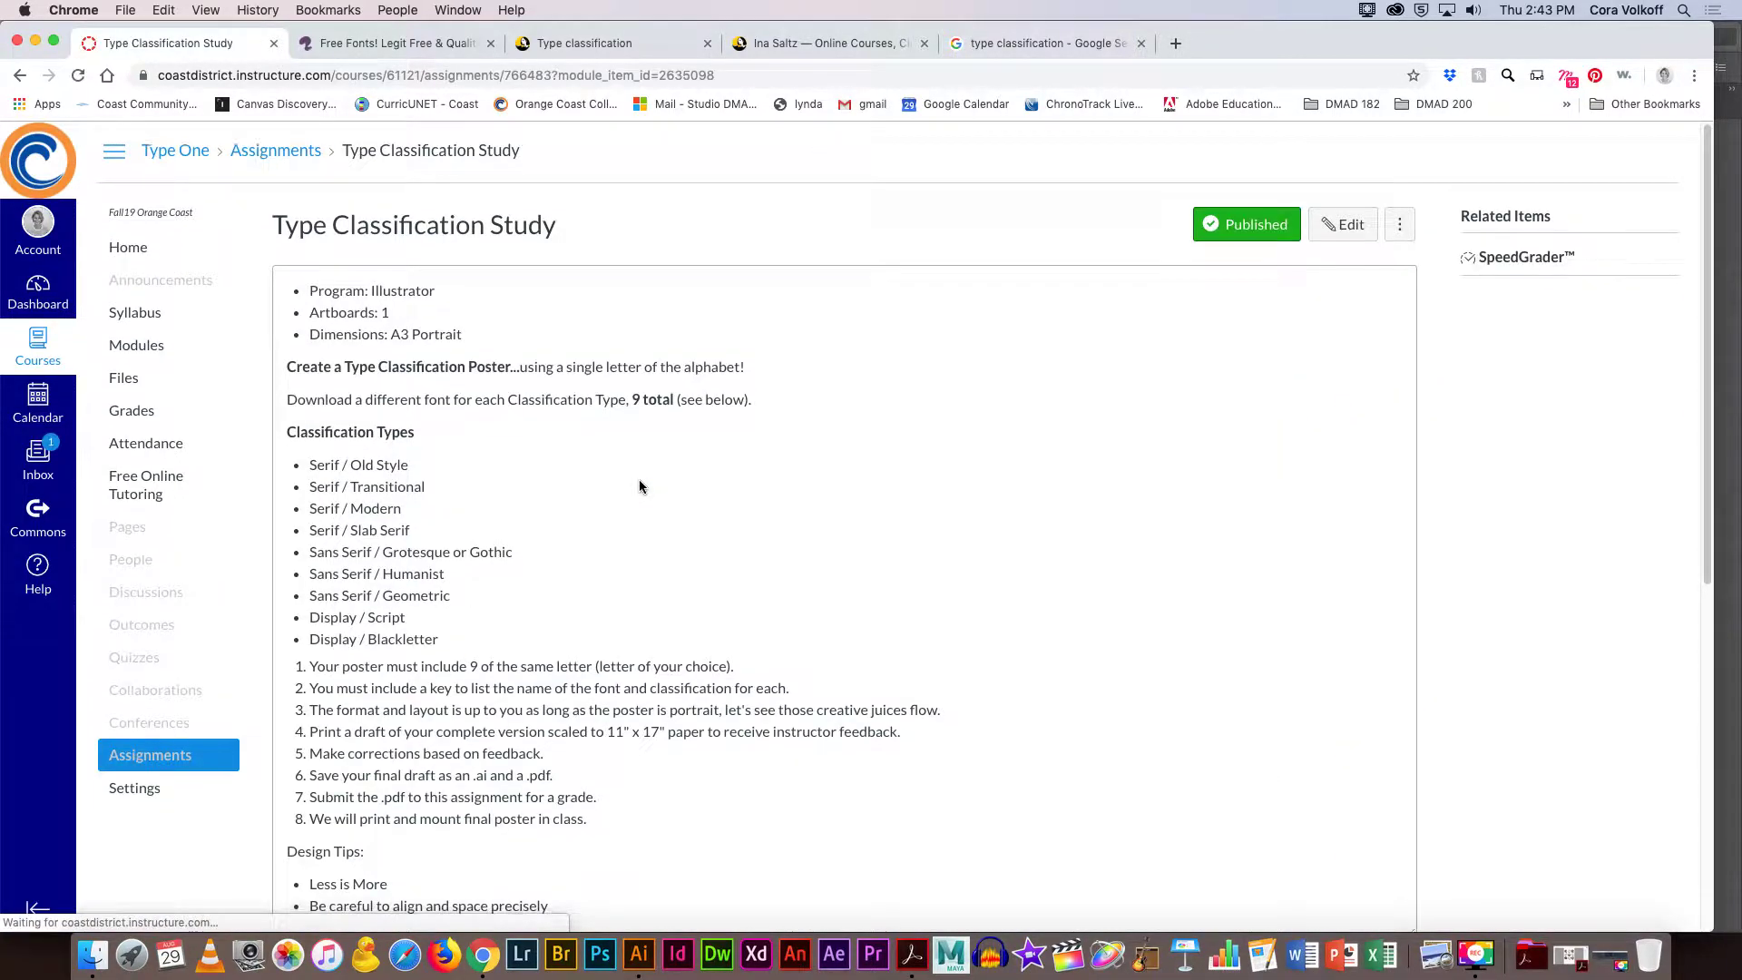
scroll(639, 487, "down", 1)
left_click_drag(317, 471, 392, 470)
left_click(392, 472)
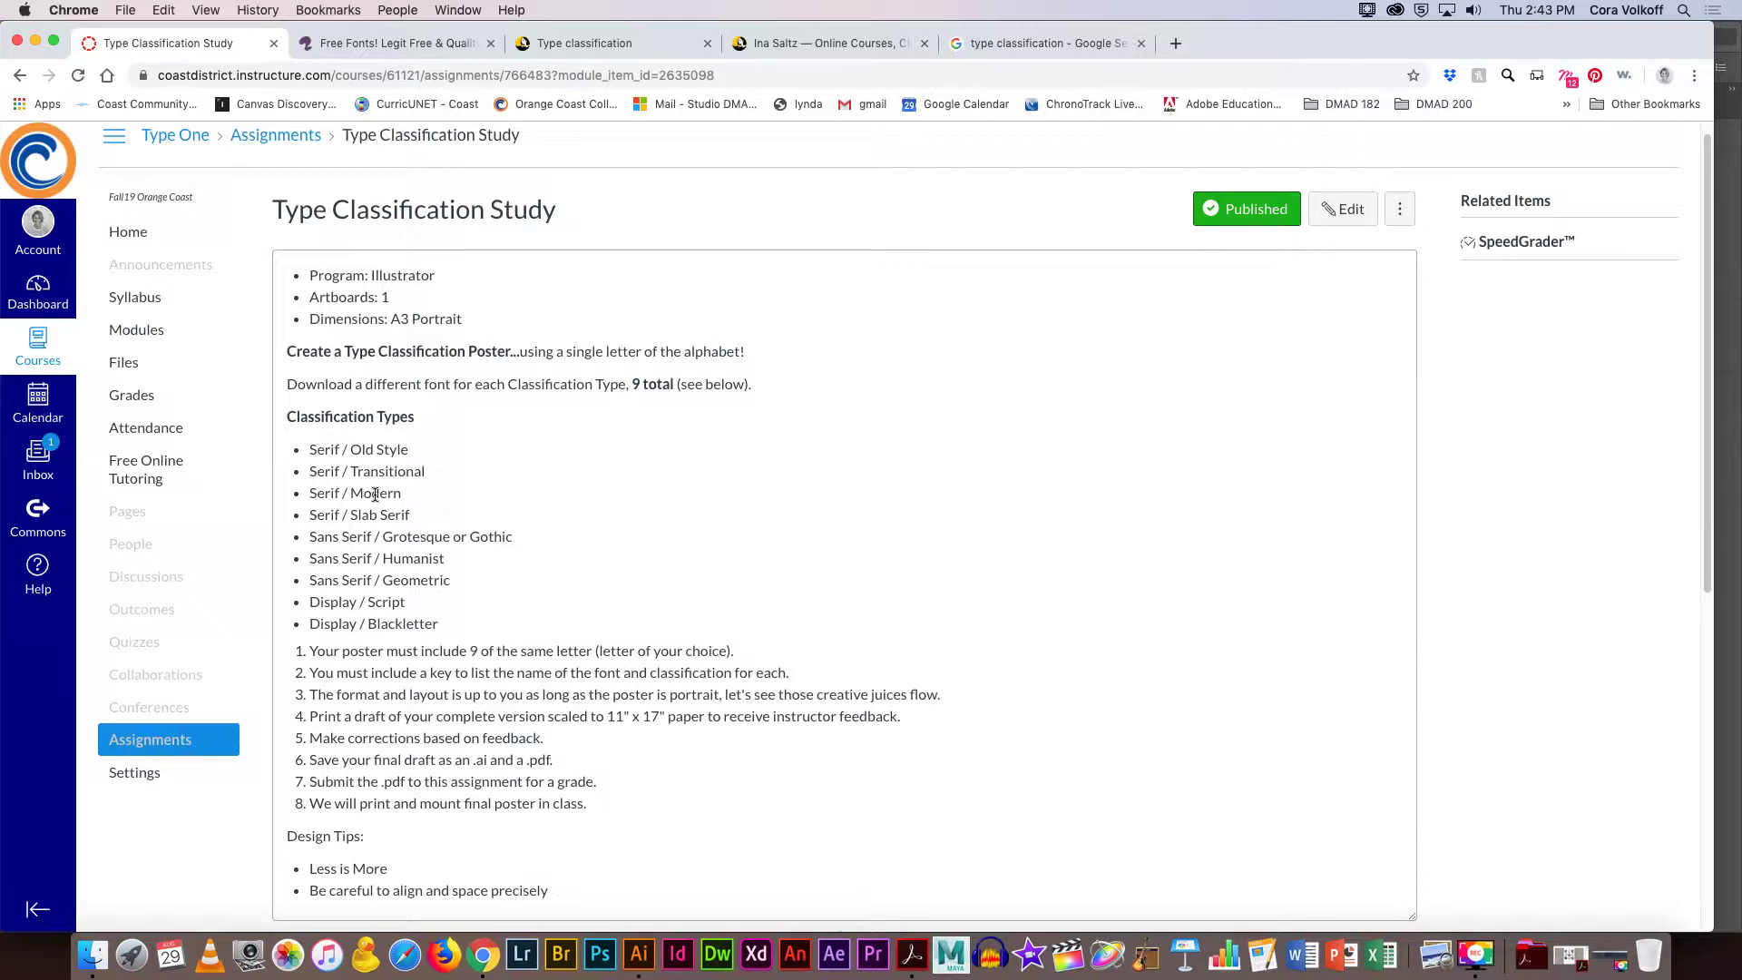
left_click(1000, 46)
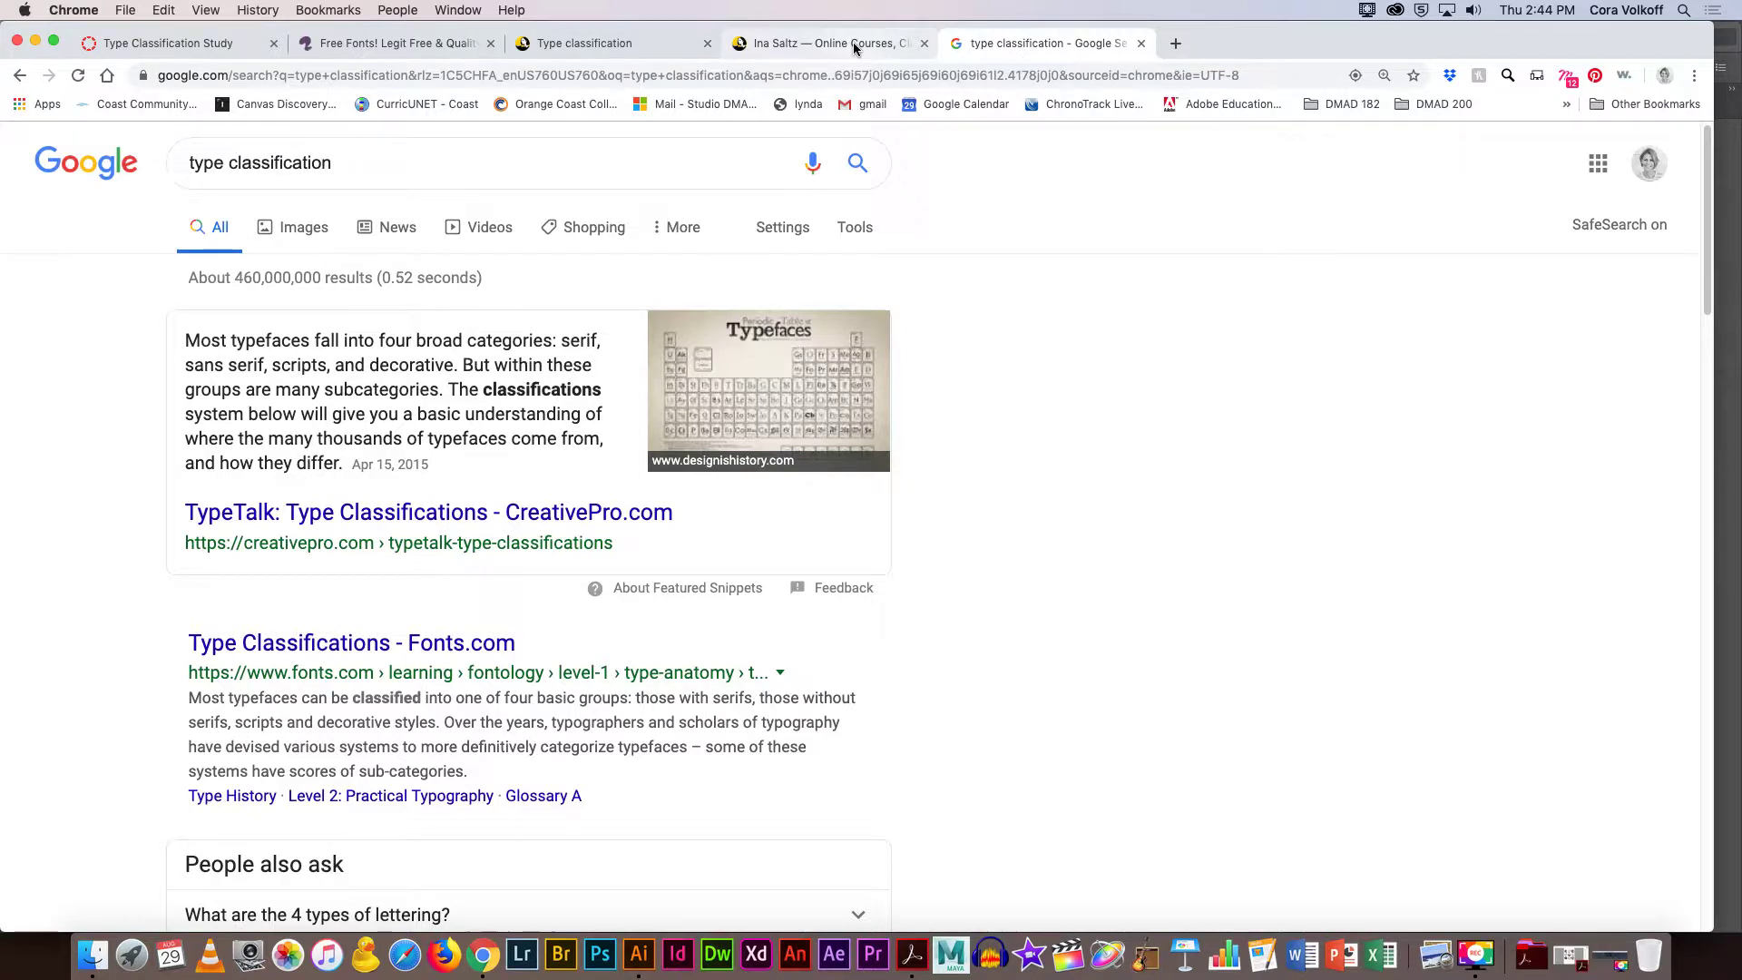
left_click(199, 54)
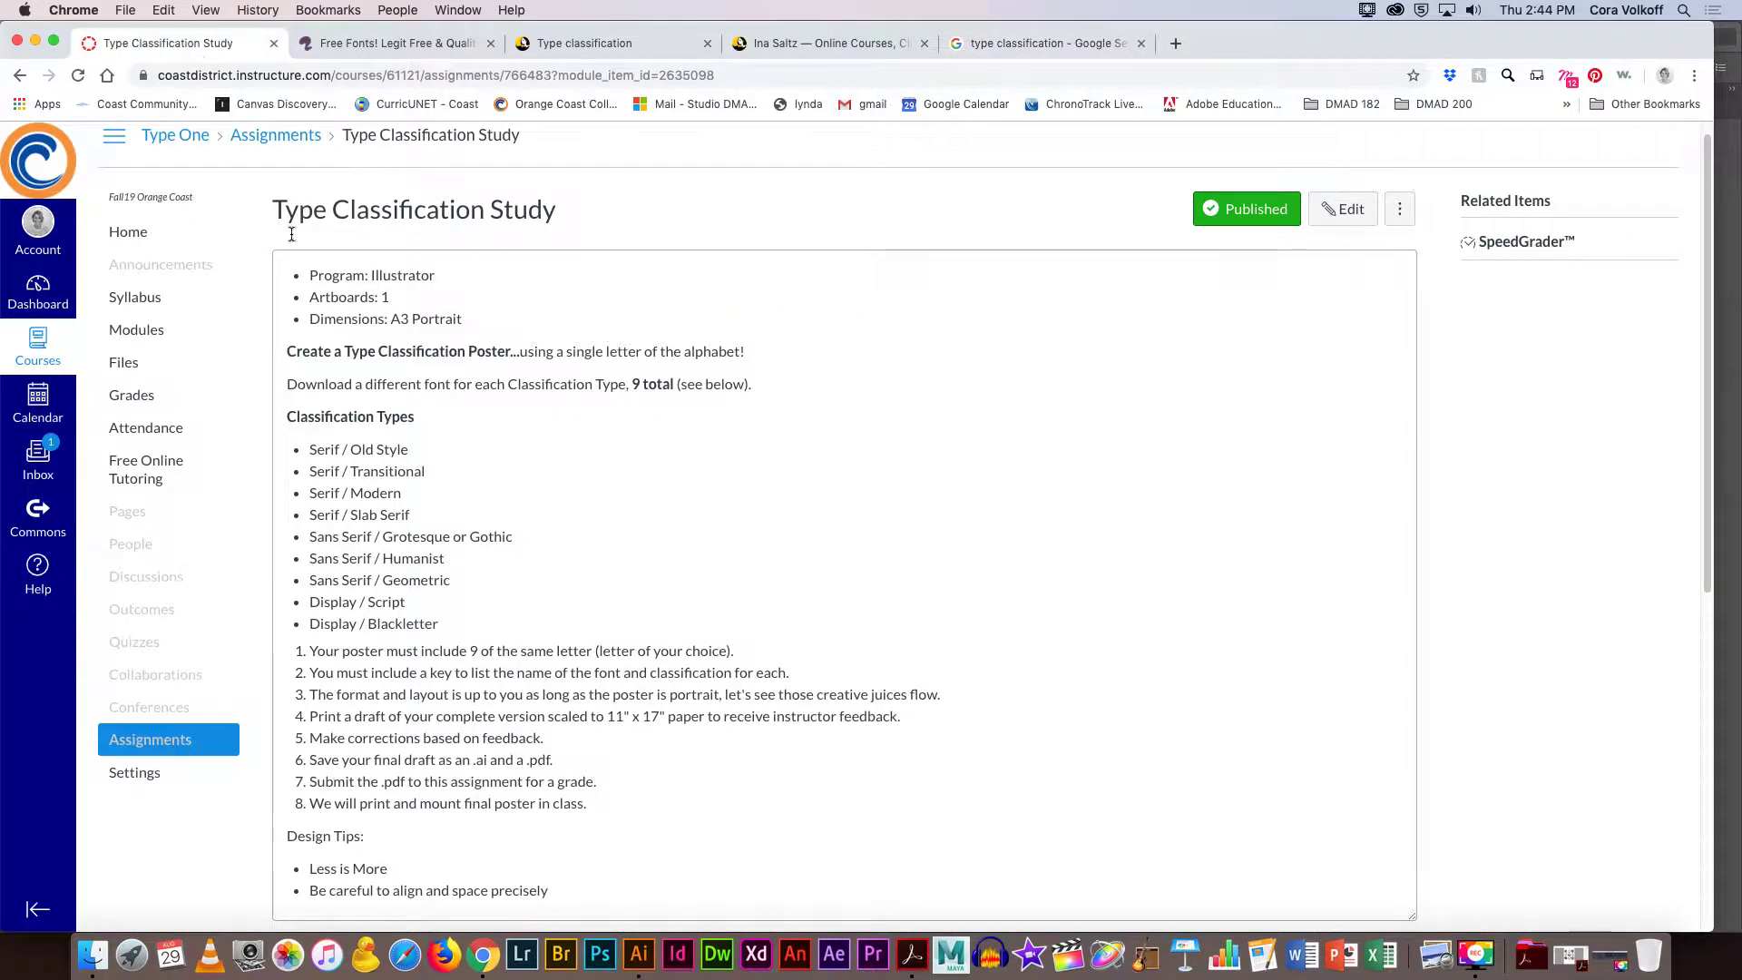
left_click_drag(362, 449, 398, 451)
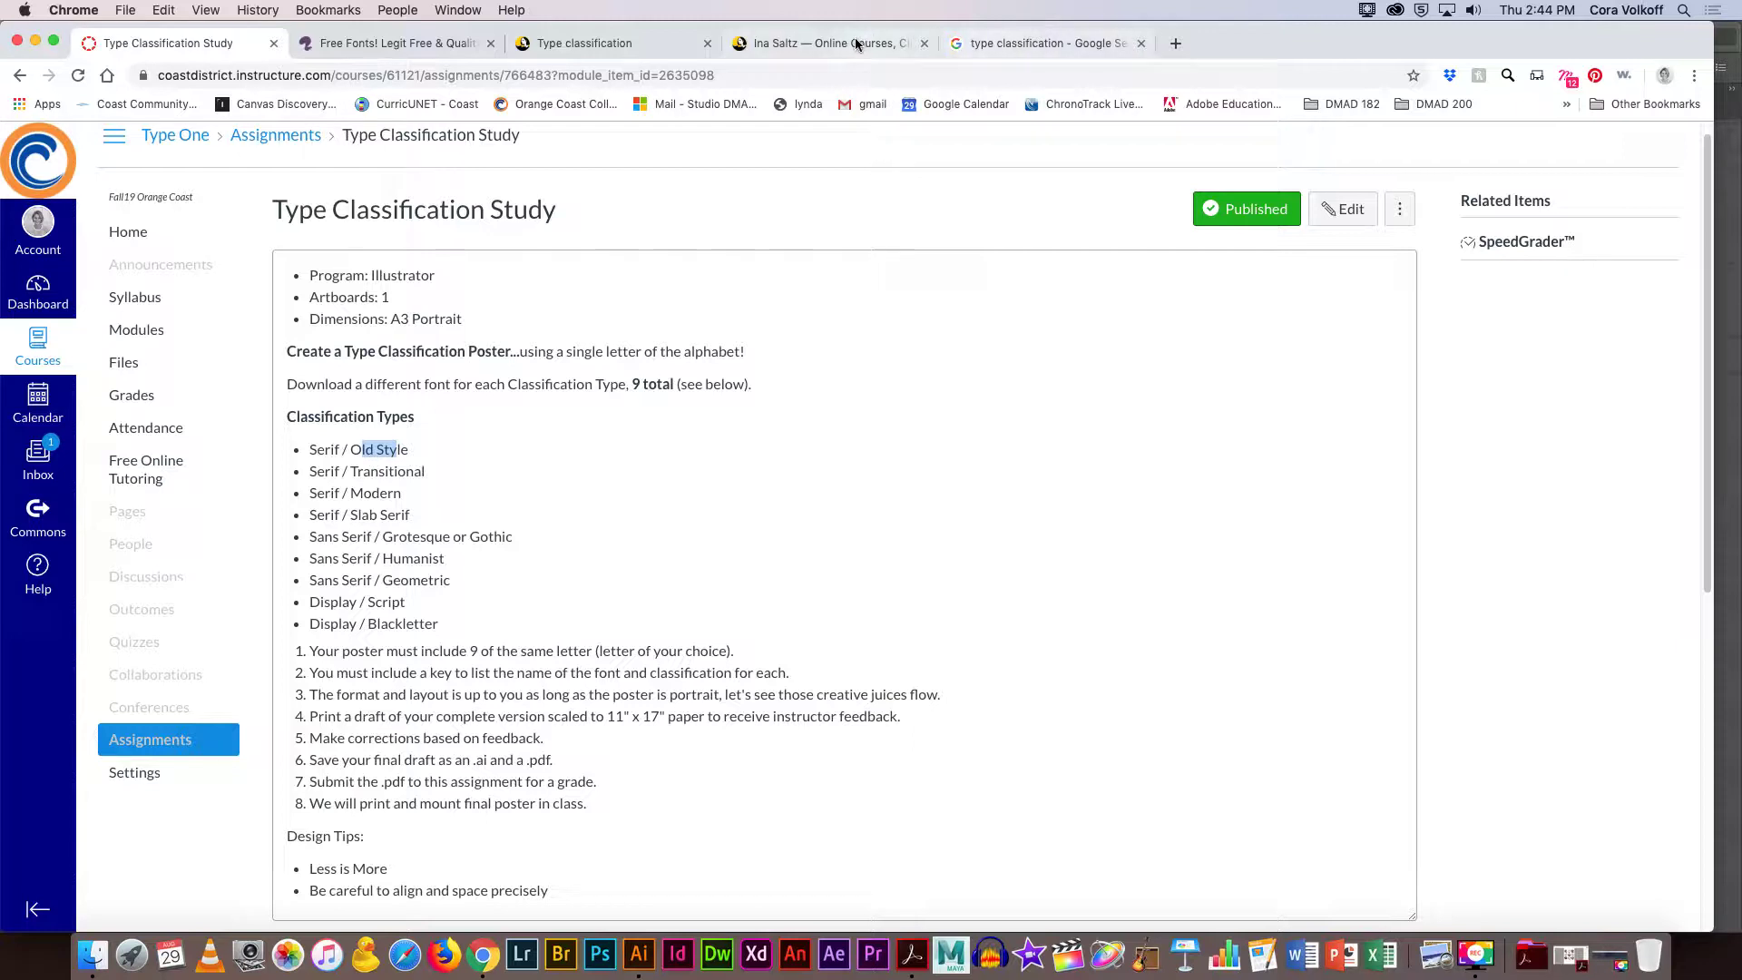
Glance at the type classification search results, then scroll the Font Squirrel font list.
left_click(1044, 43)
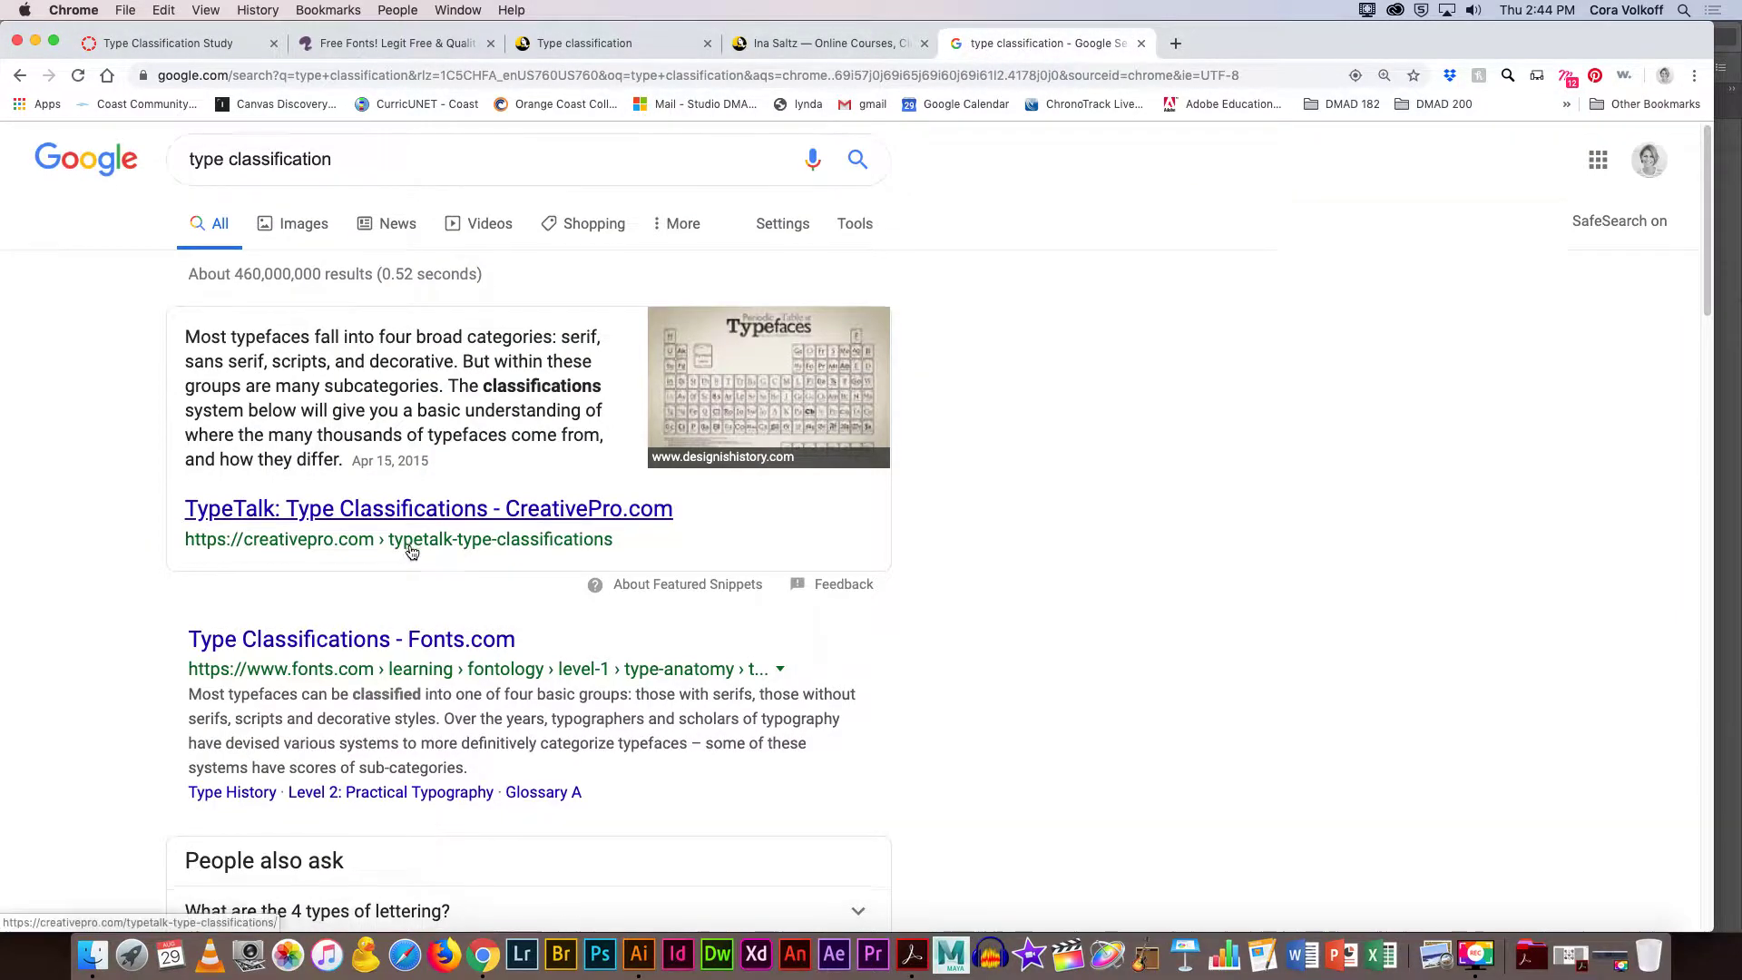
scroll(411, 551, "down", 1)
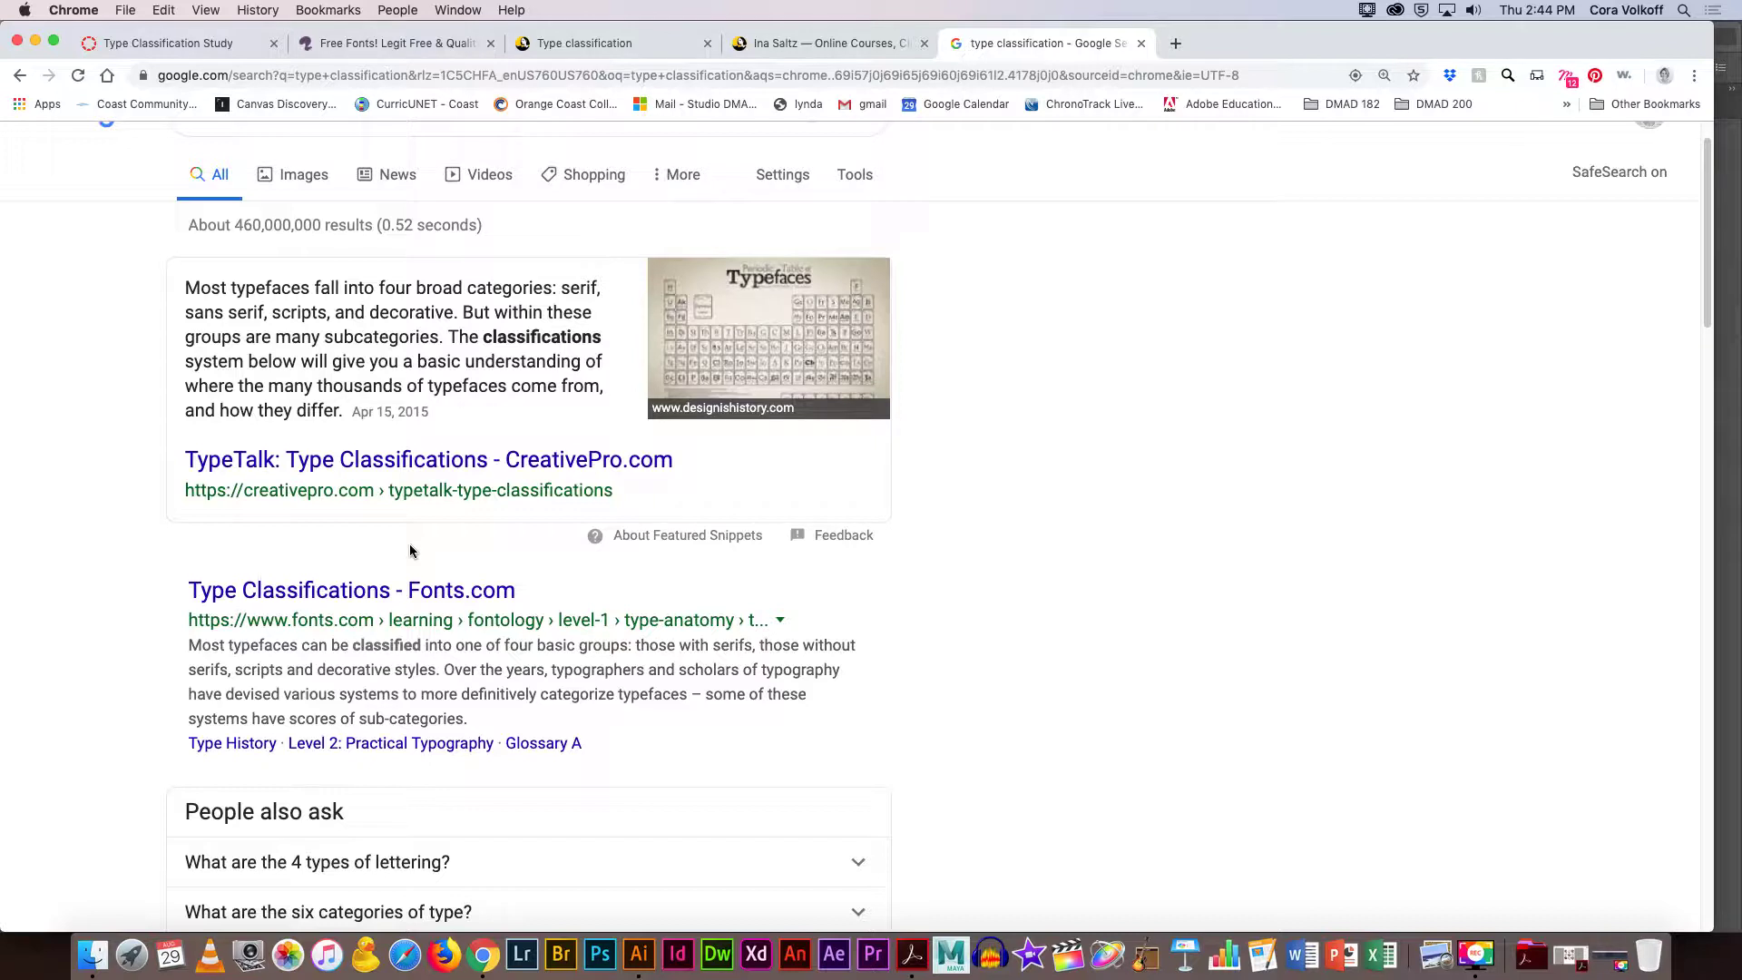
left_click(385, 43)
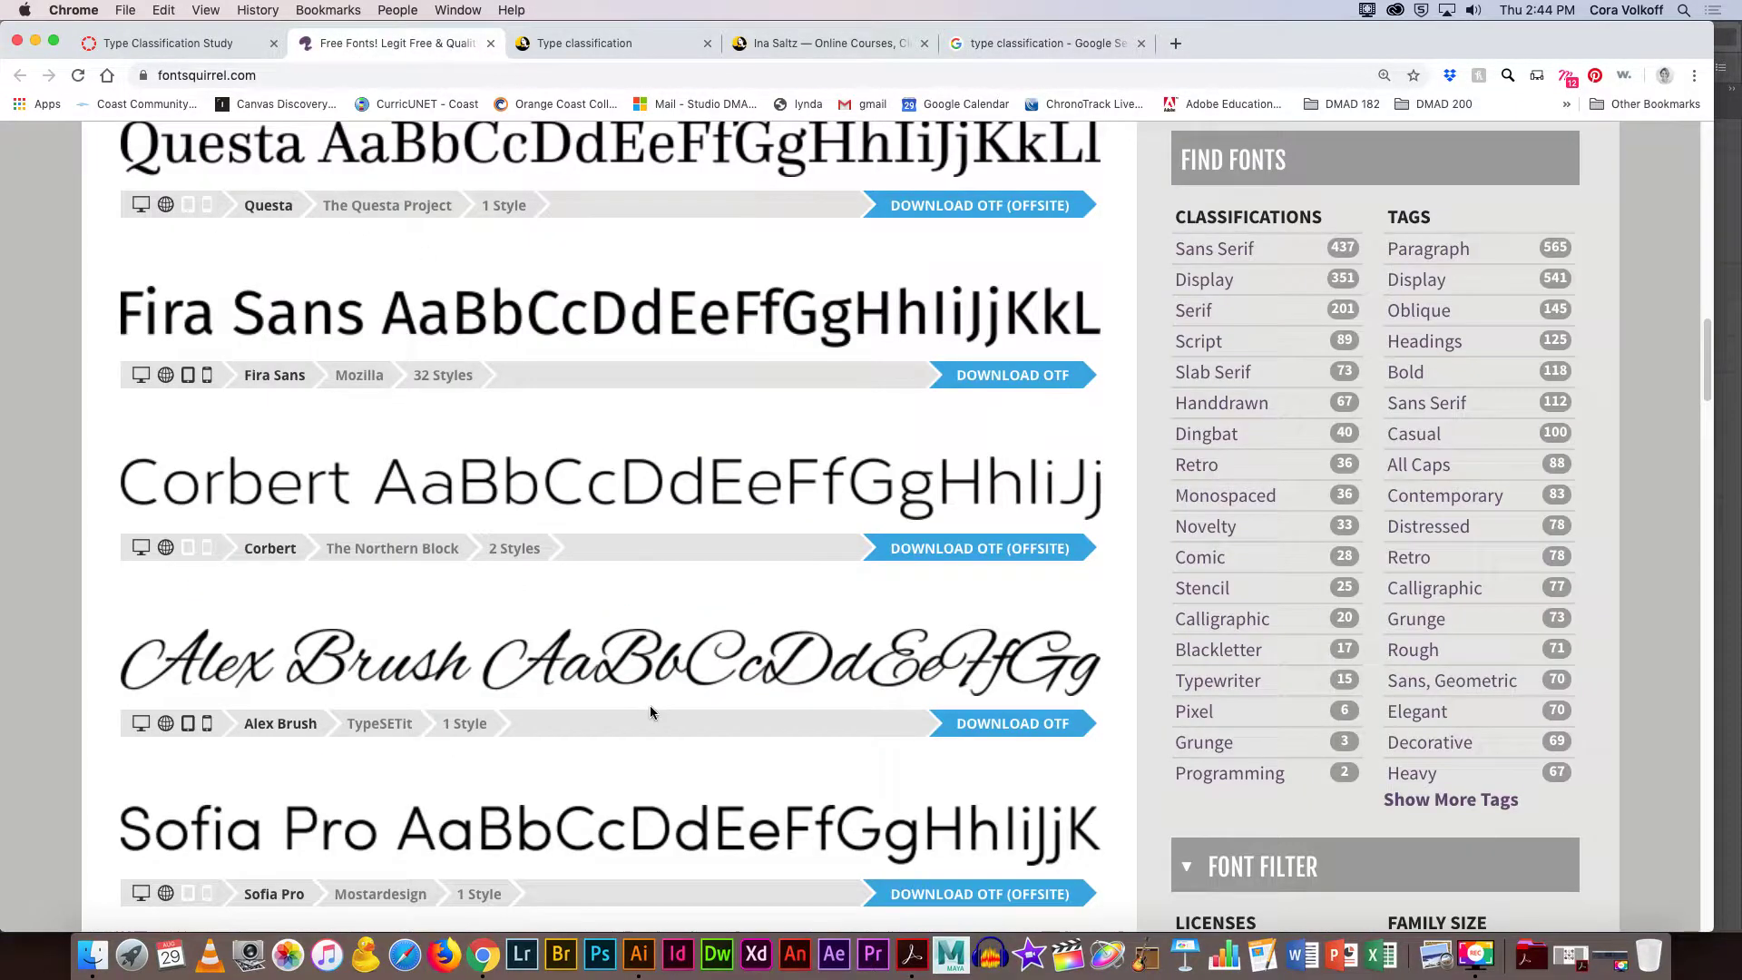
scroll(649, 705, "down", 1)
scroll(268, 713, "down", 3)
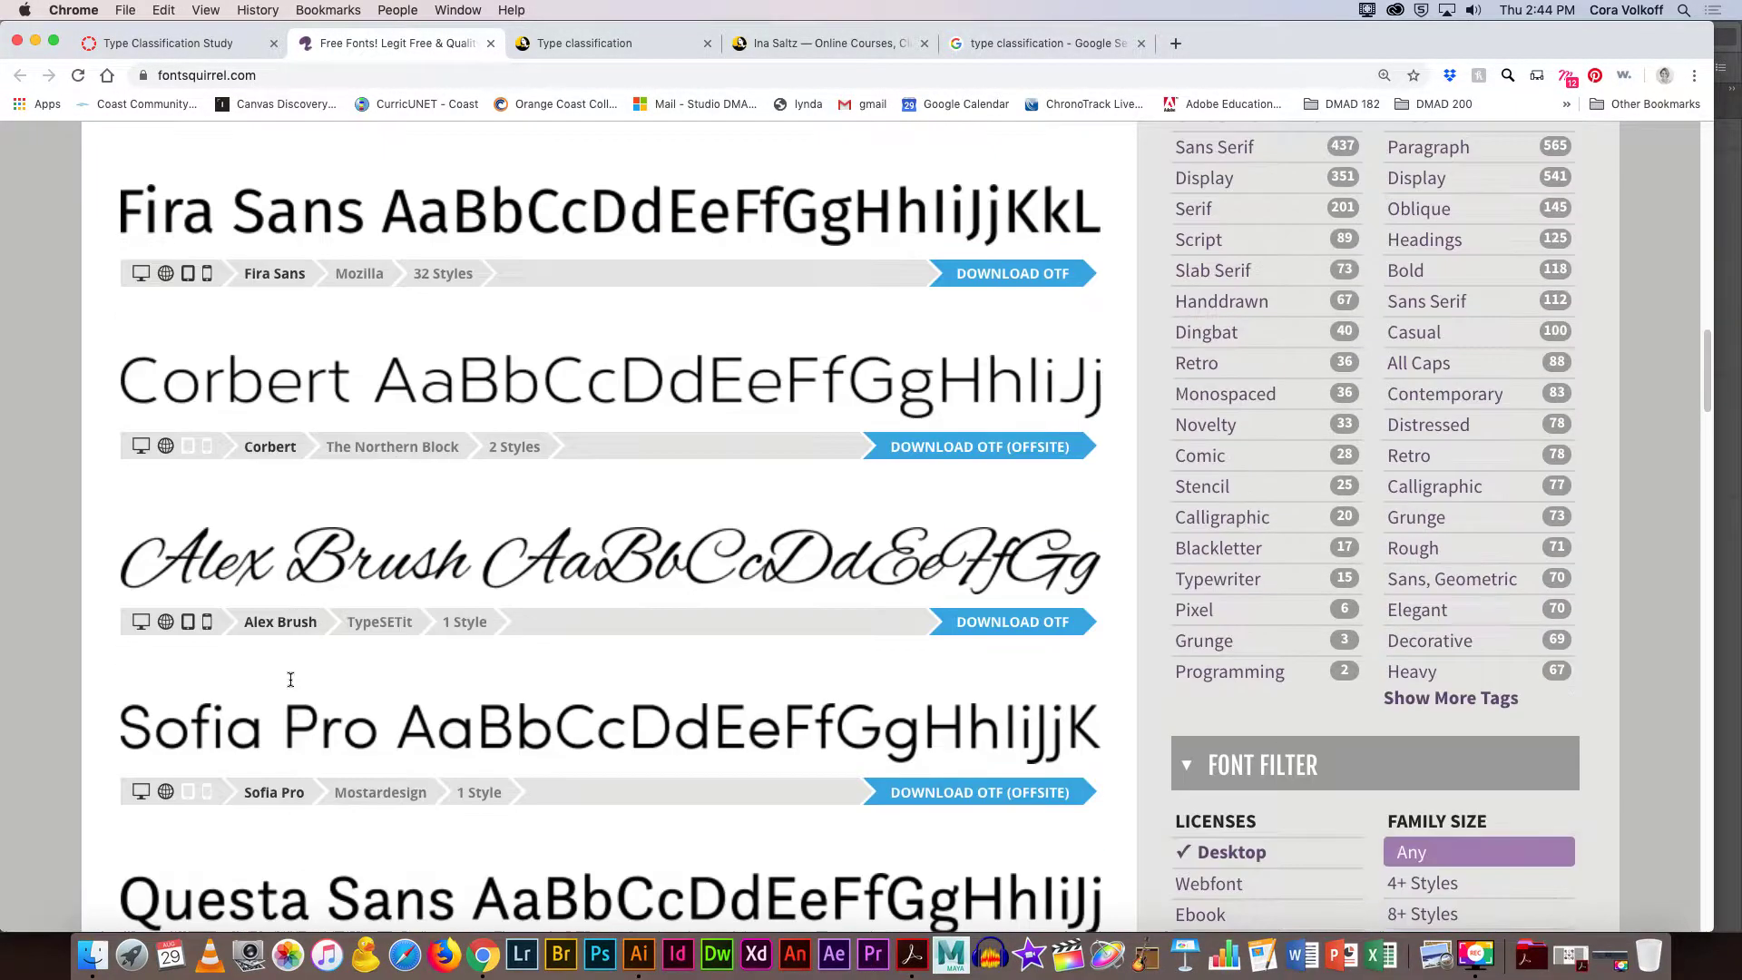
Review Sofia Pro's classification and tags, then go back and open Corbert's Fontspring page.
left_click(244, 744)
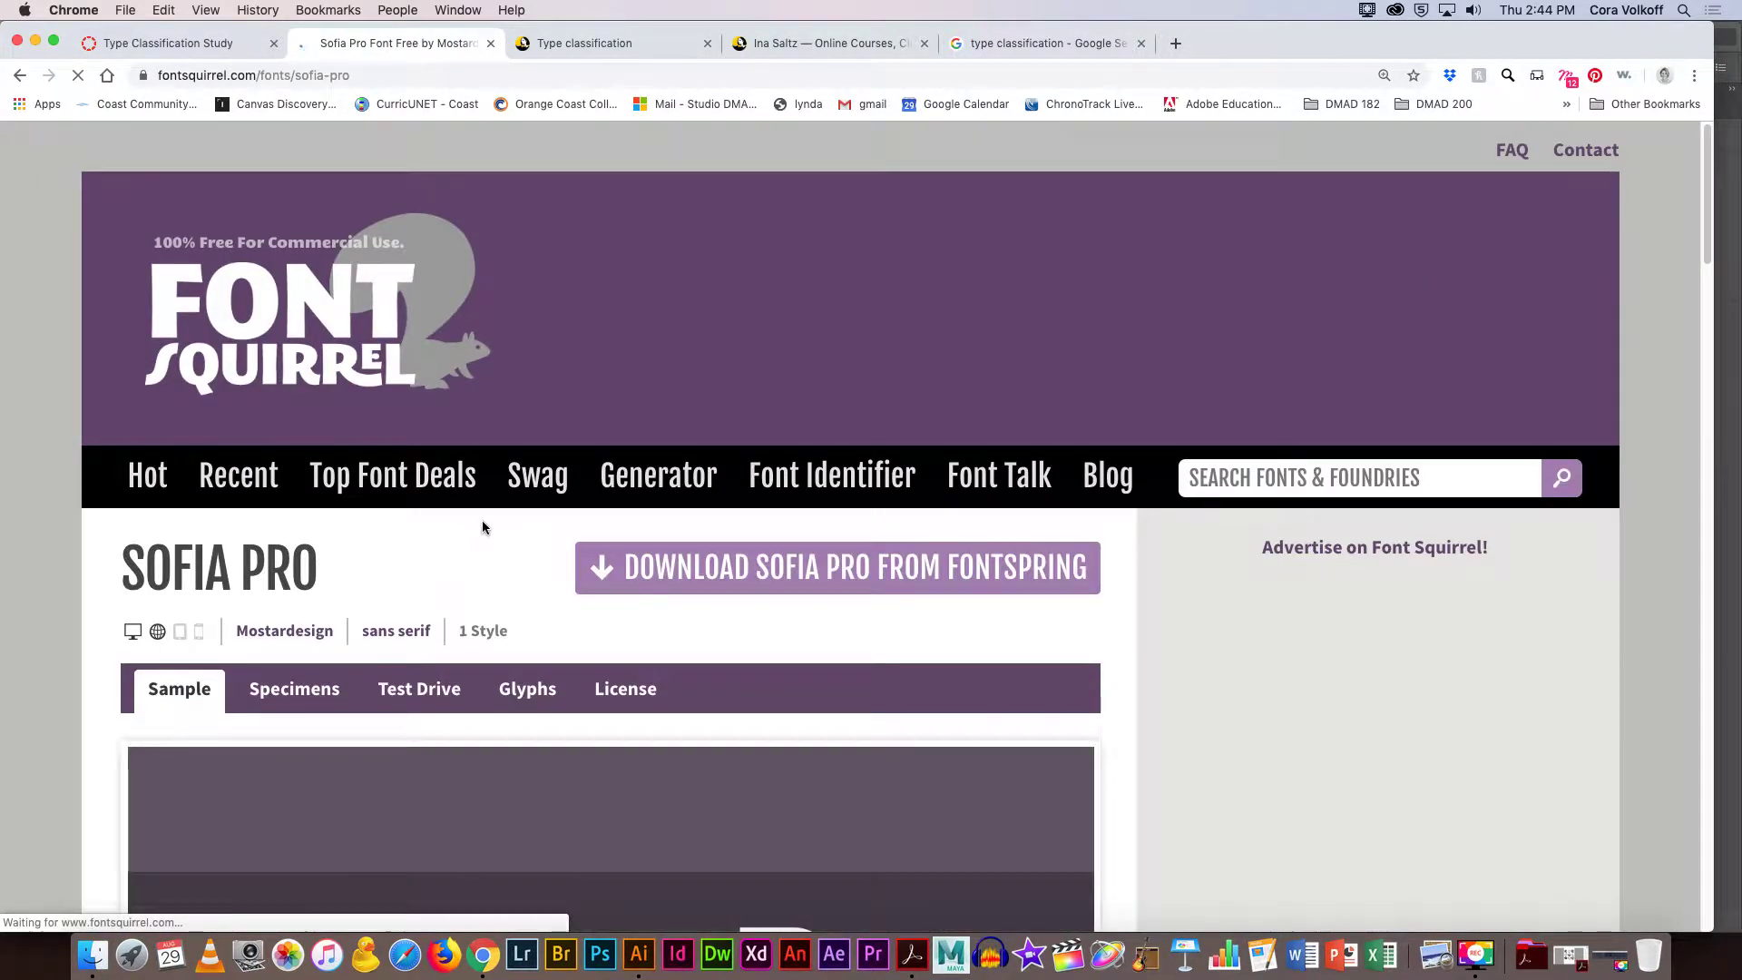
scroll(483, 519, "down", 5)
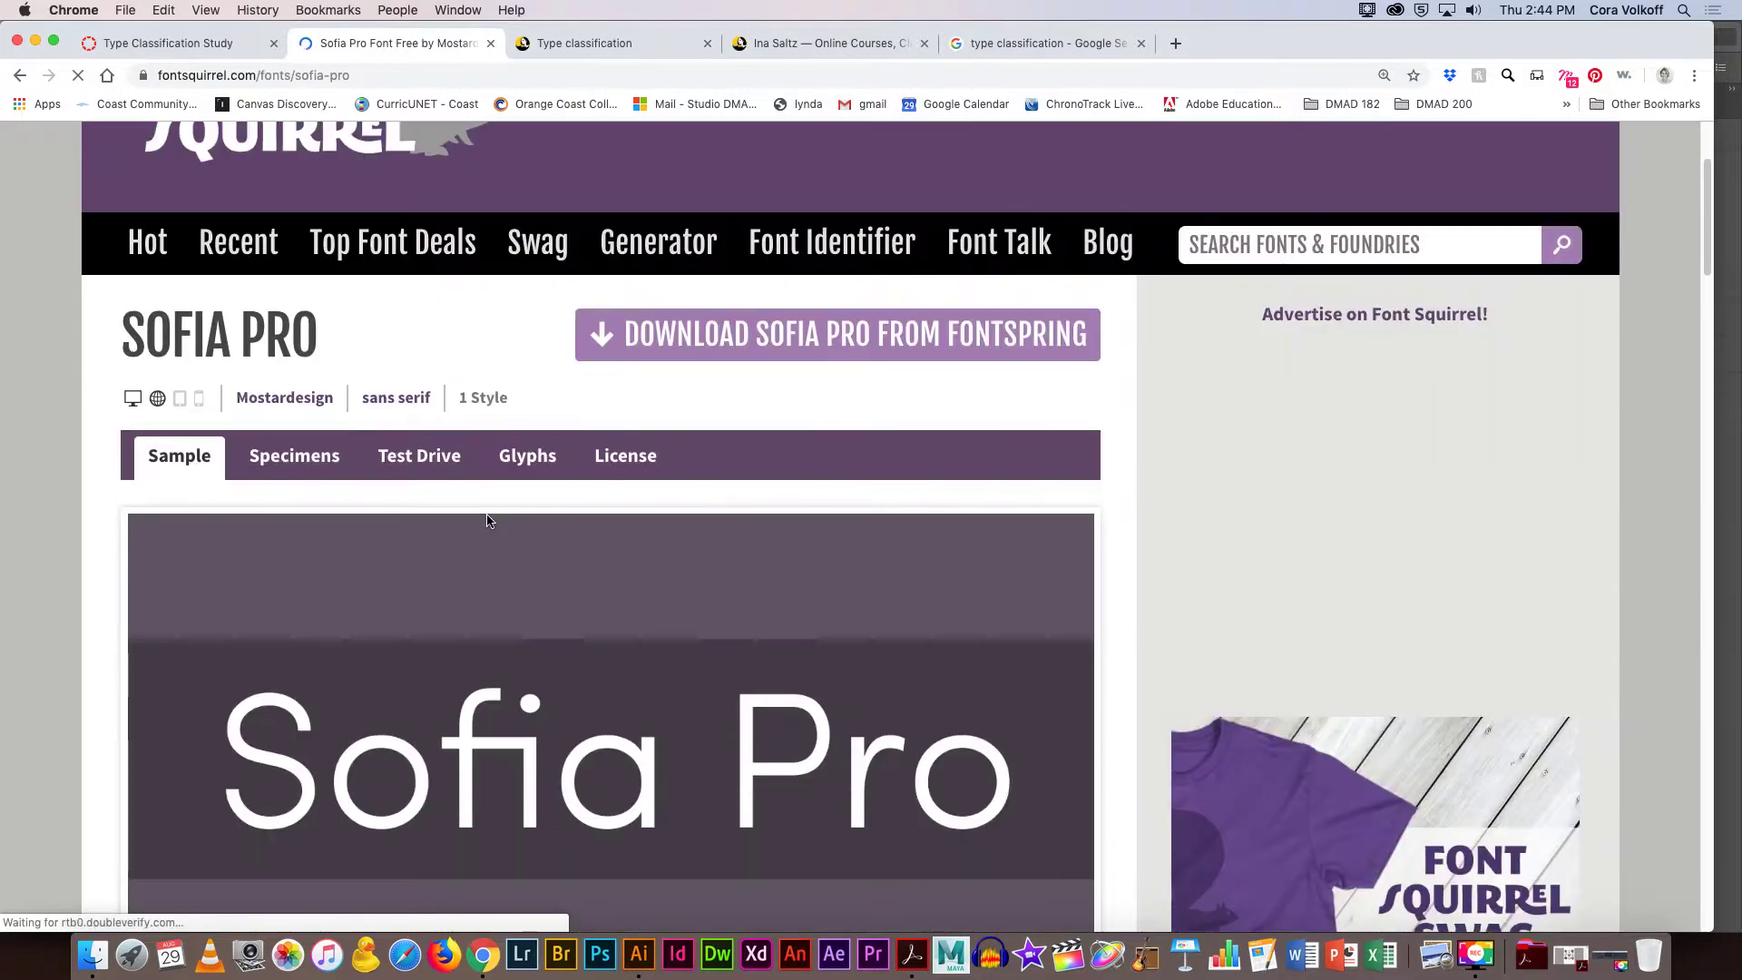
scroll(488, 520, "down", 10)
scroll(487, 520, "down", 5)
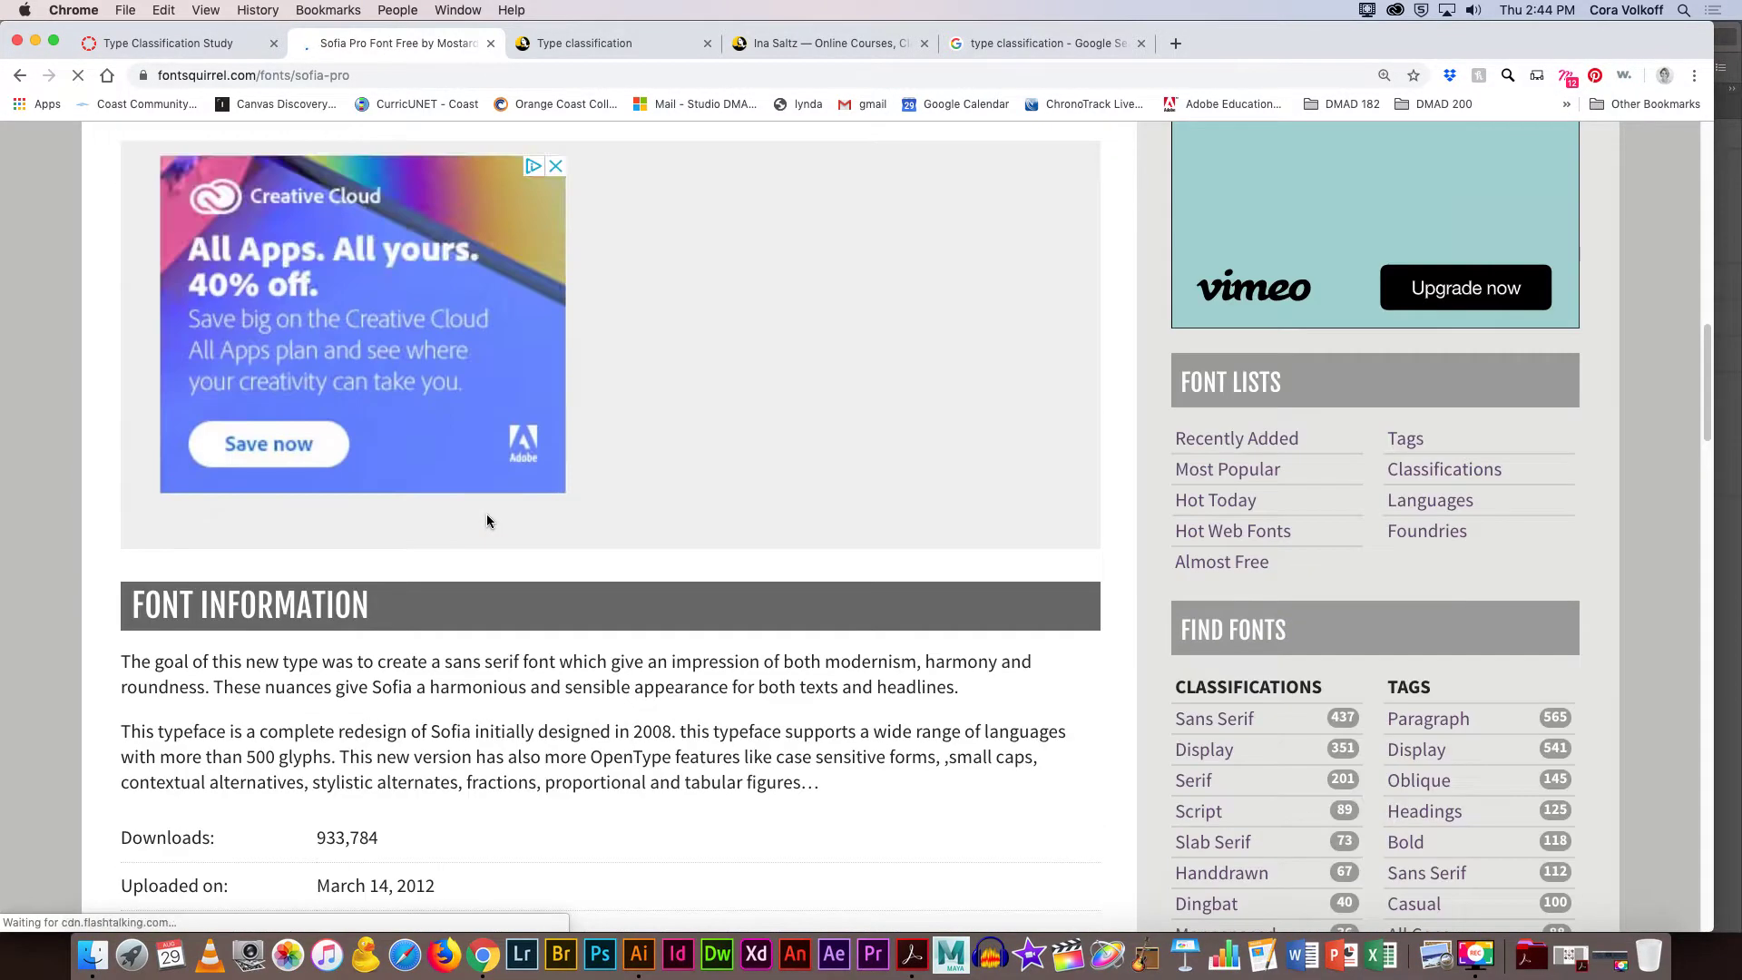
scroll(487, 520, "down", 6)
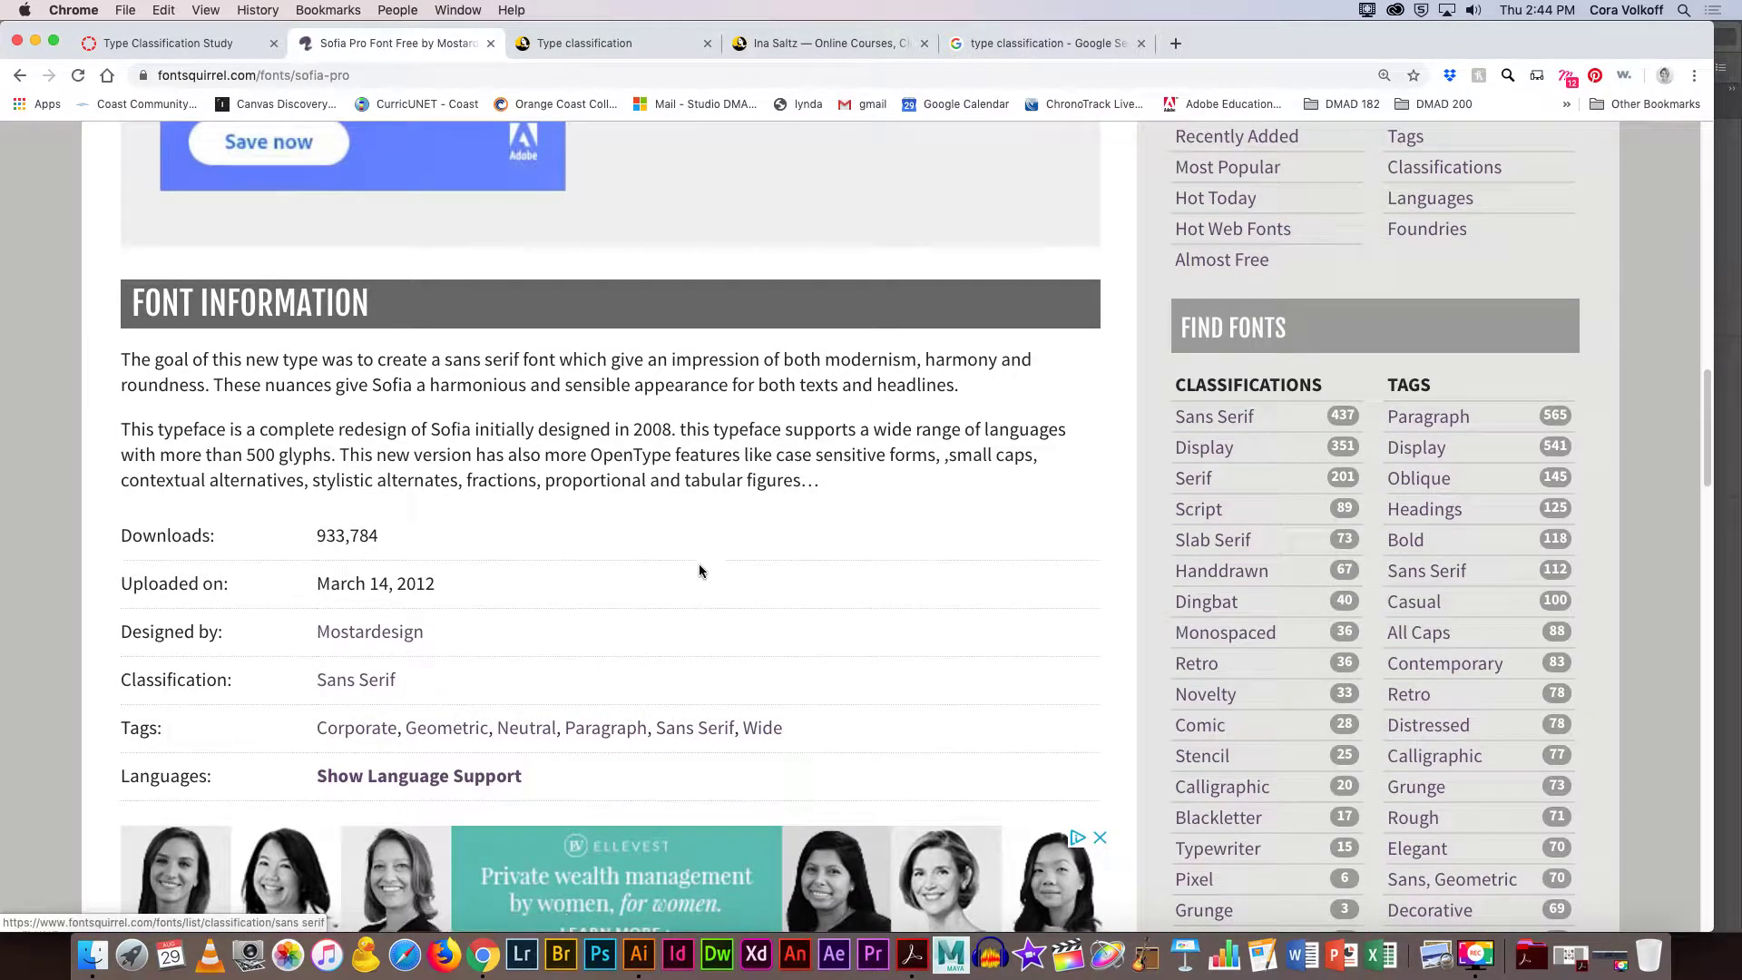
scroll(700, 562, "down", 5)
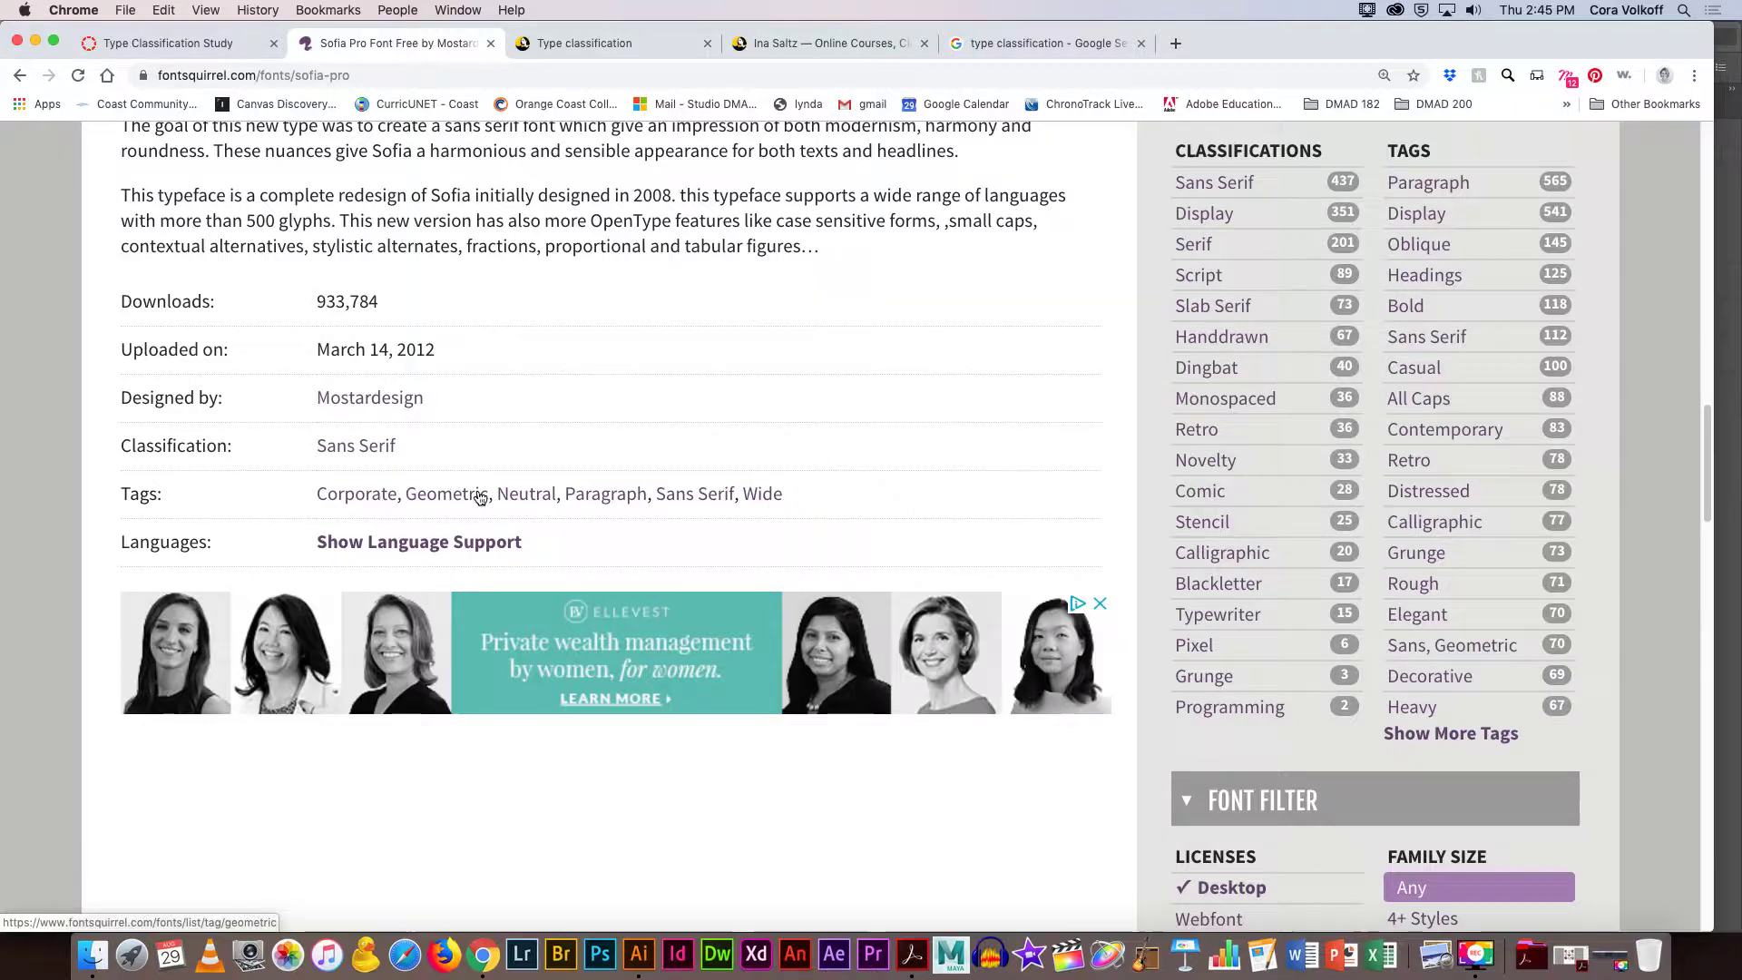
scroll(458, 492, "up", 5)
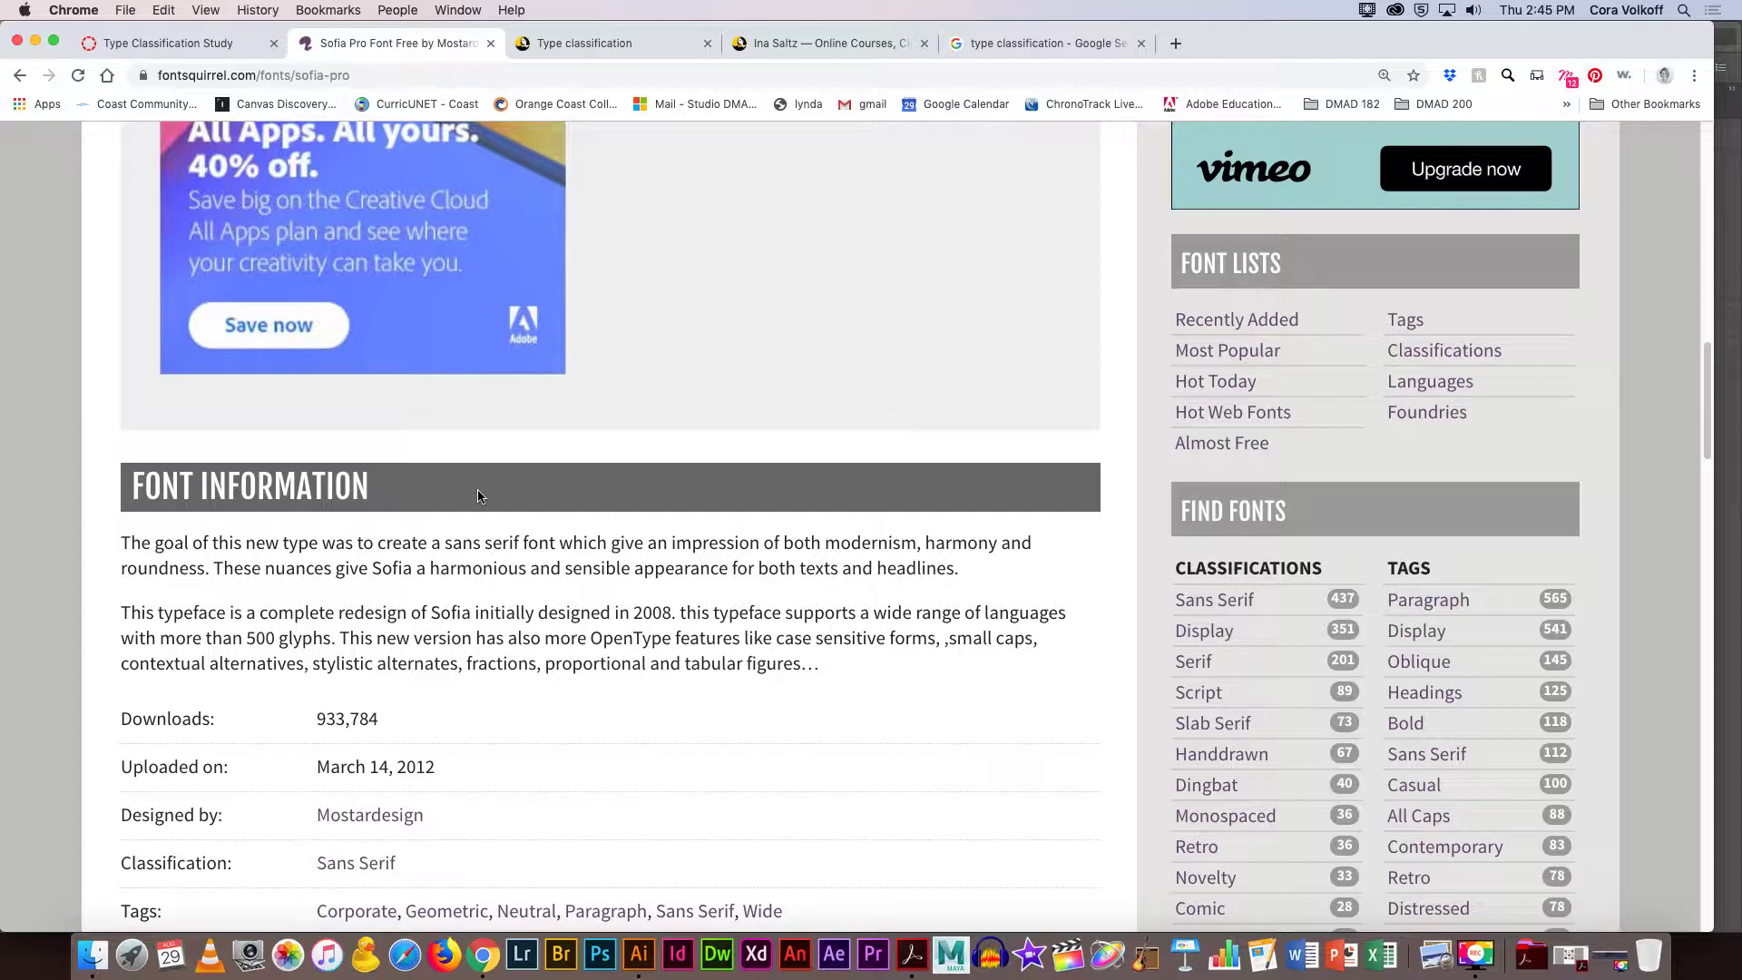
scroll(478, 495, "down", 7)
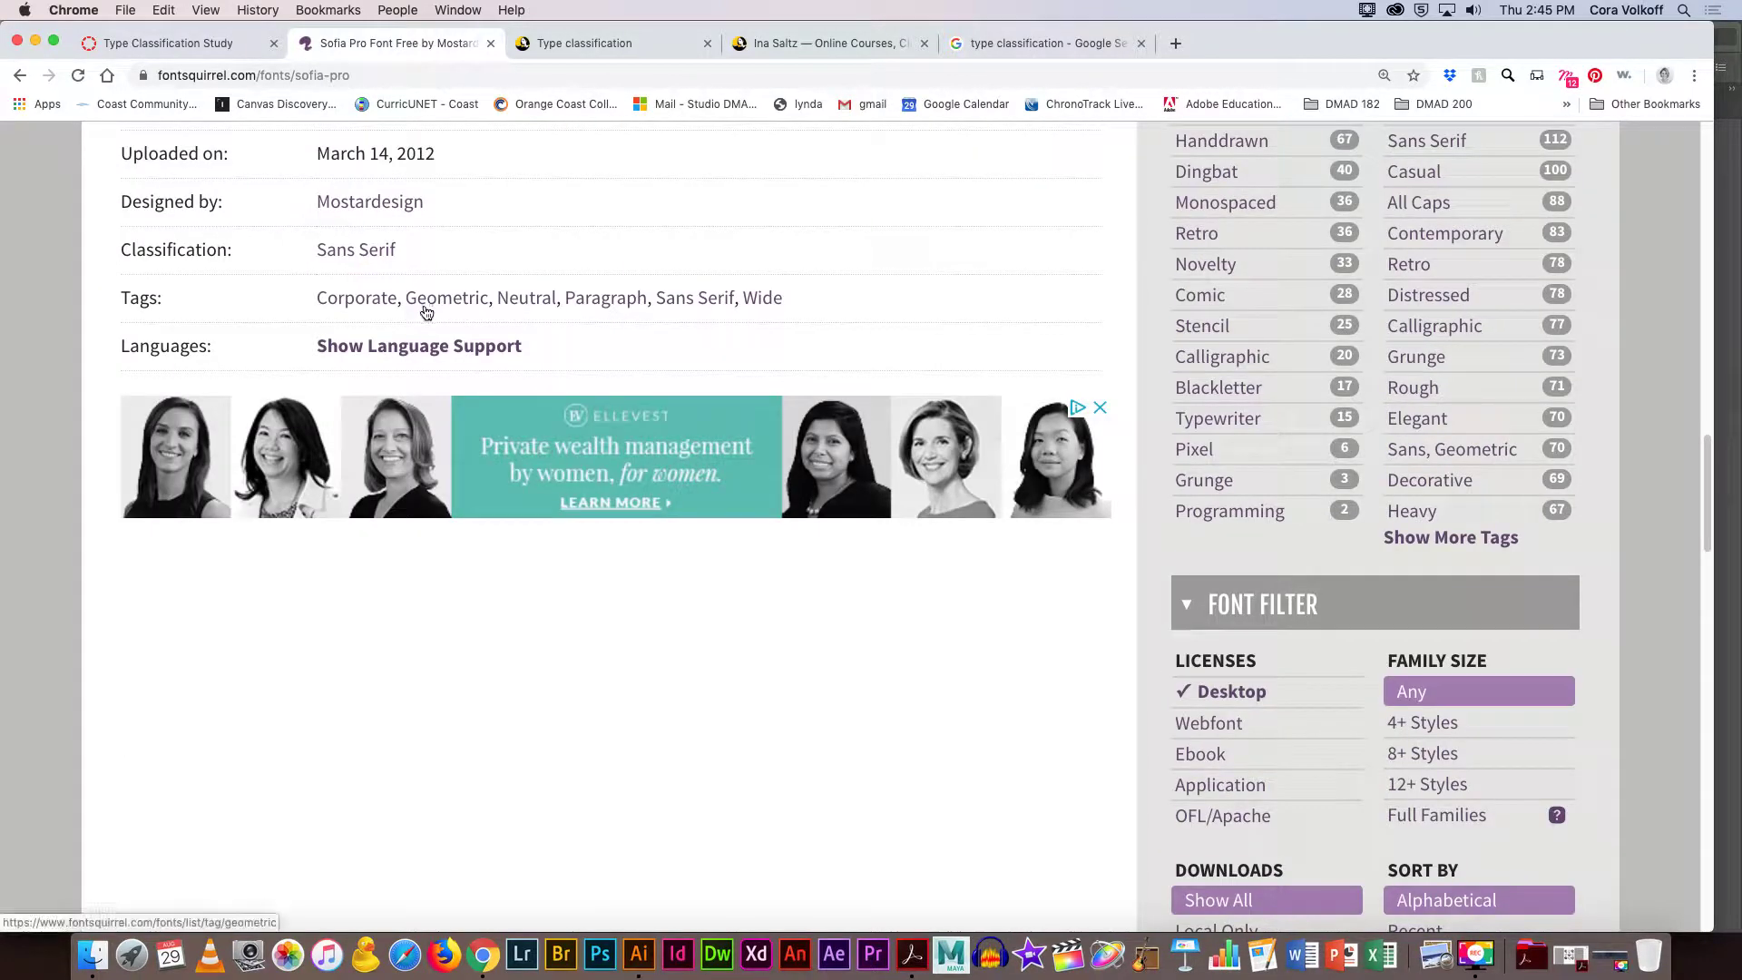
scroll(427, 312, "up", 15)
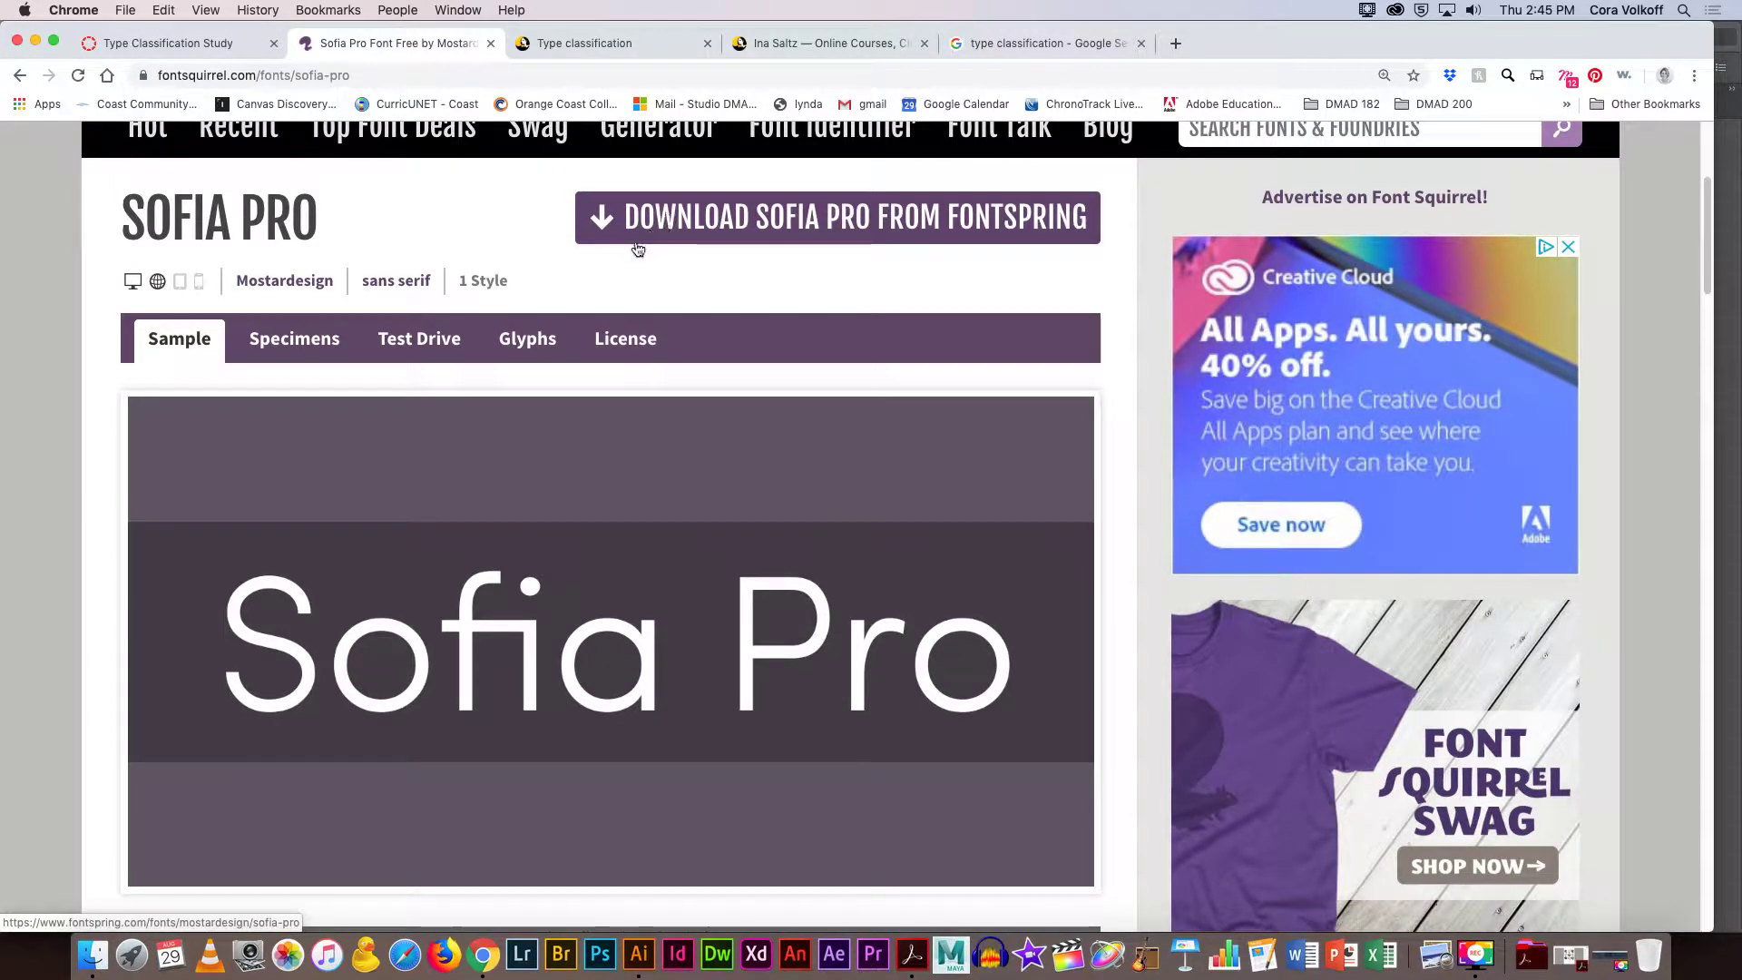
scroll(617, 254, "up", 2)
left_click(20, 75)
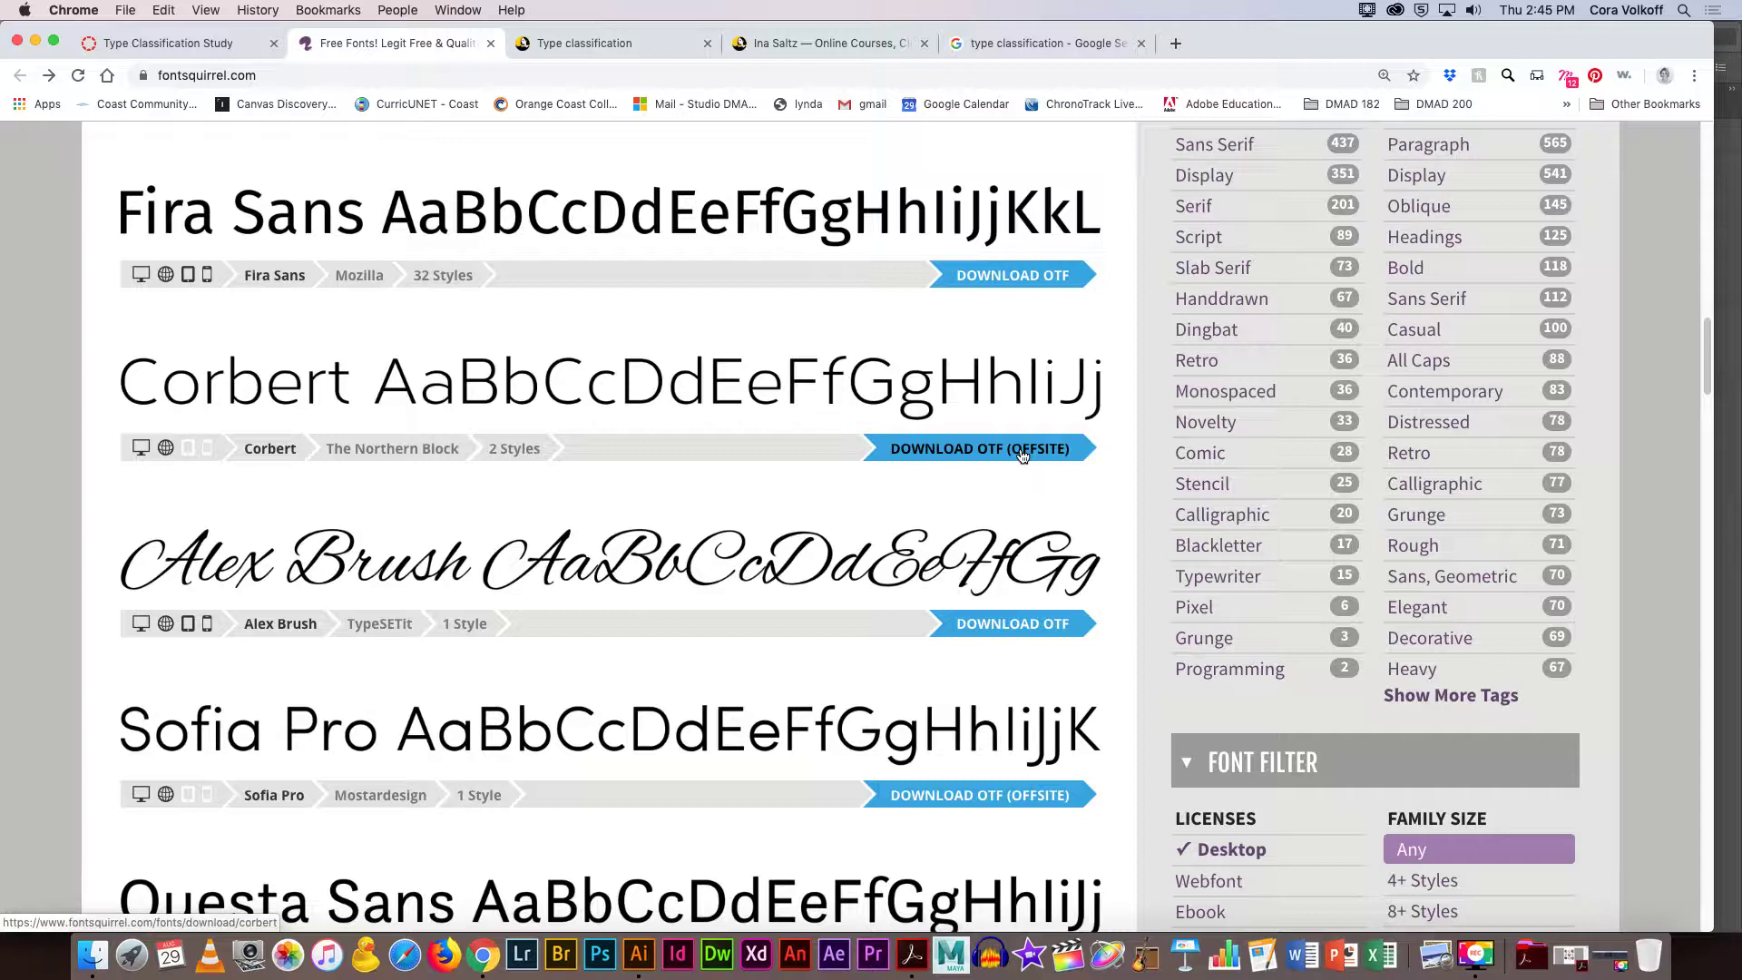
left_click(1022, 454)
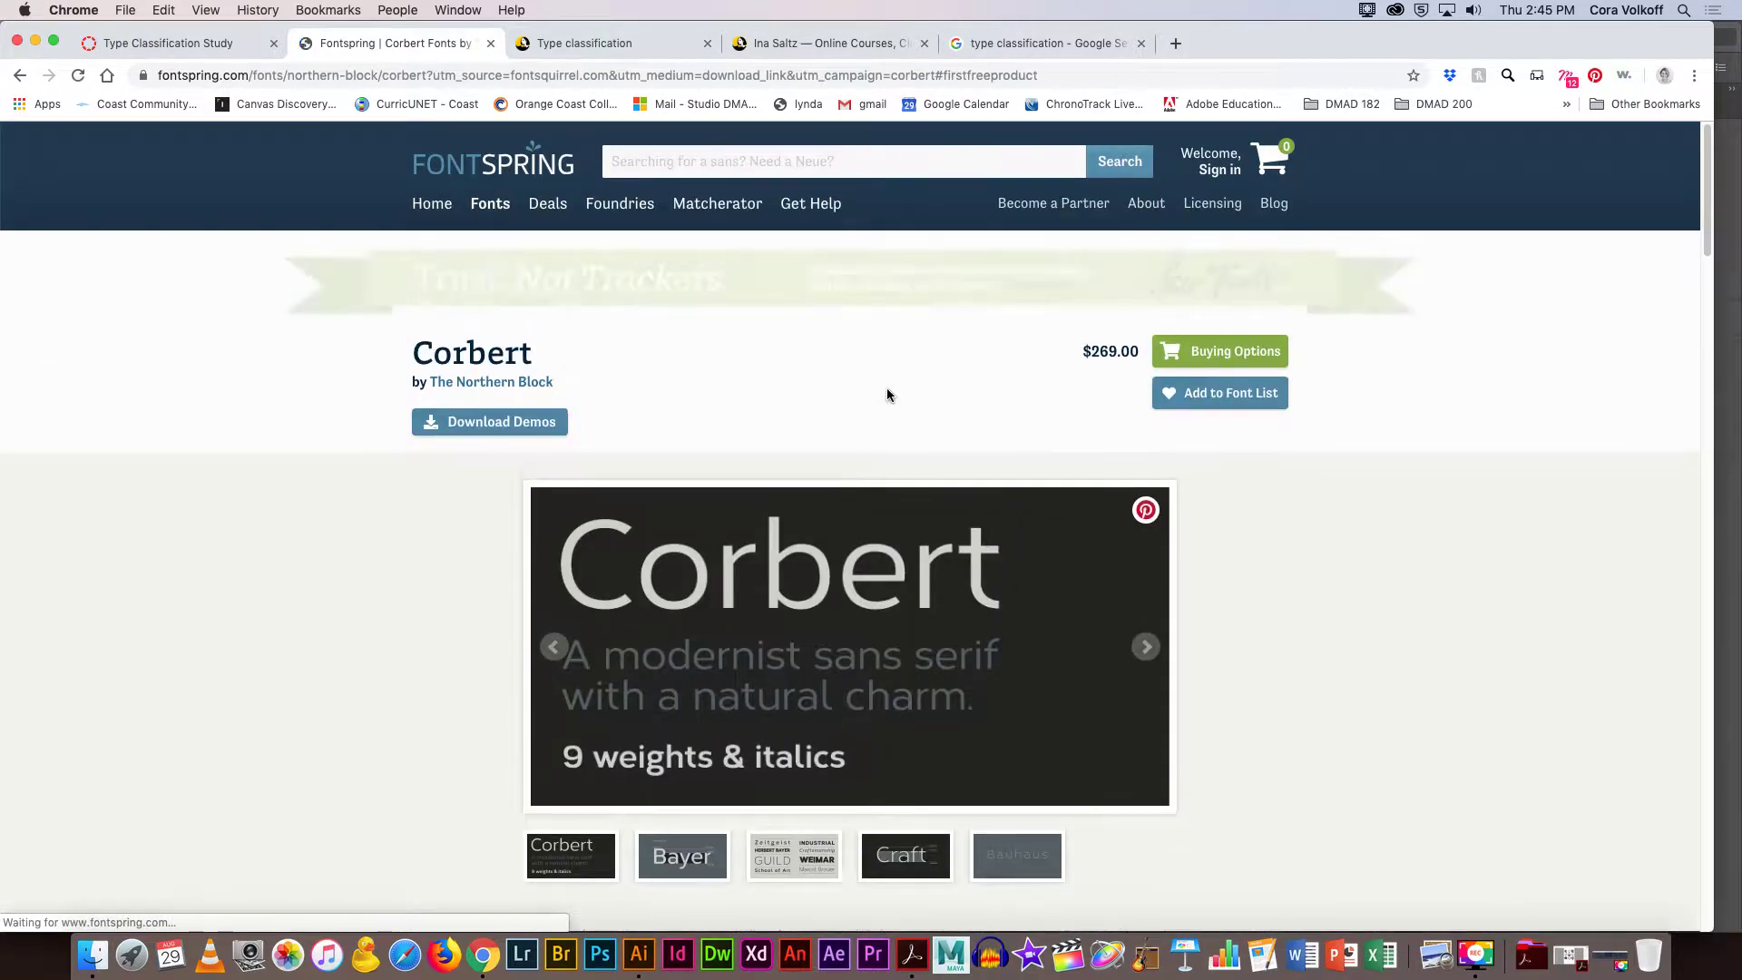
scroll(552, 430, "down", 1)
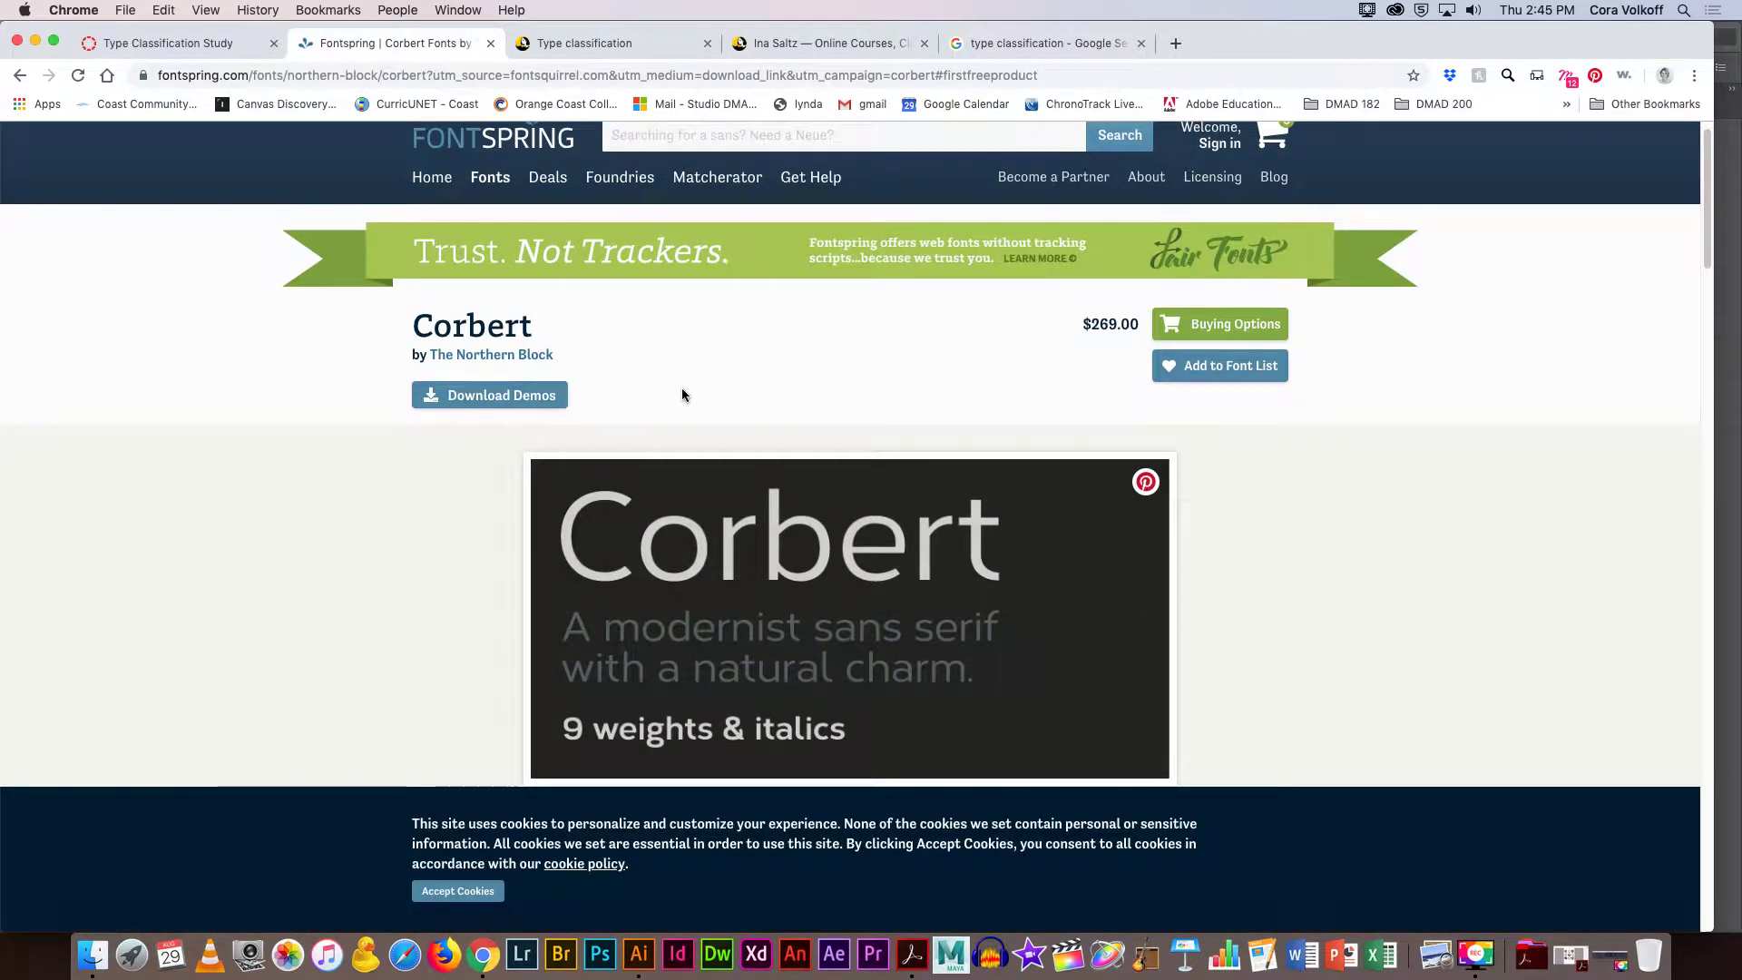
left_click(538, 397)
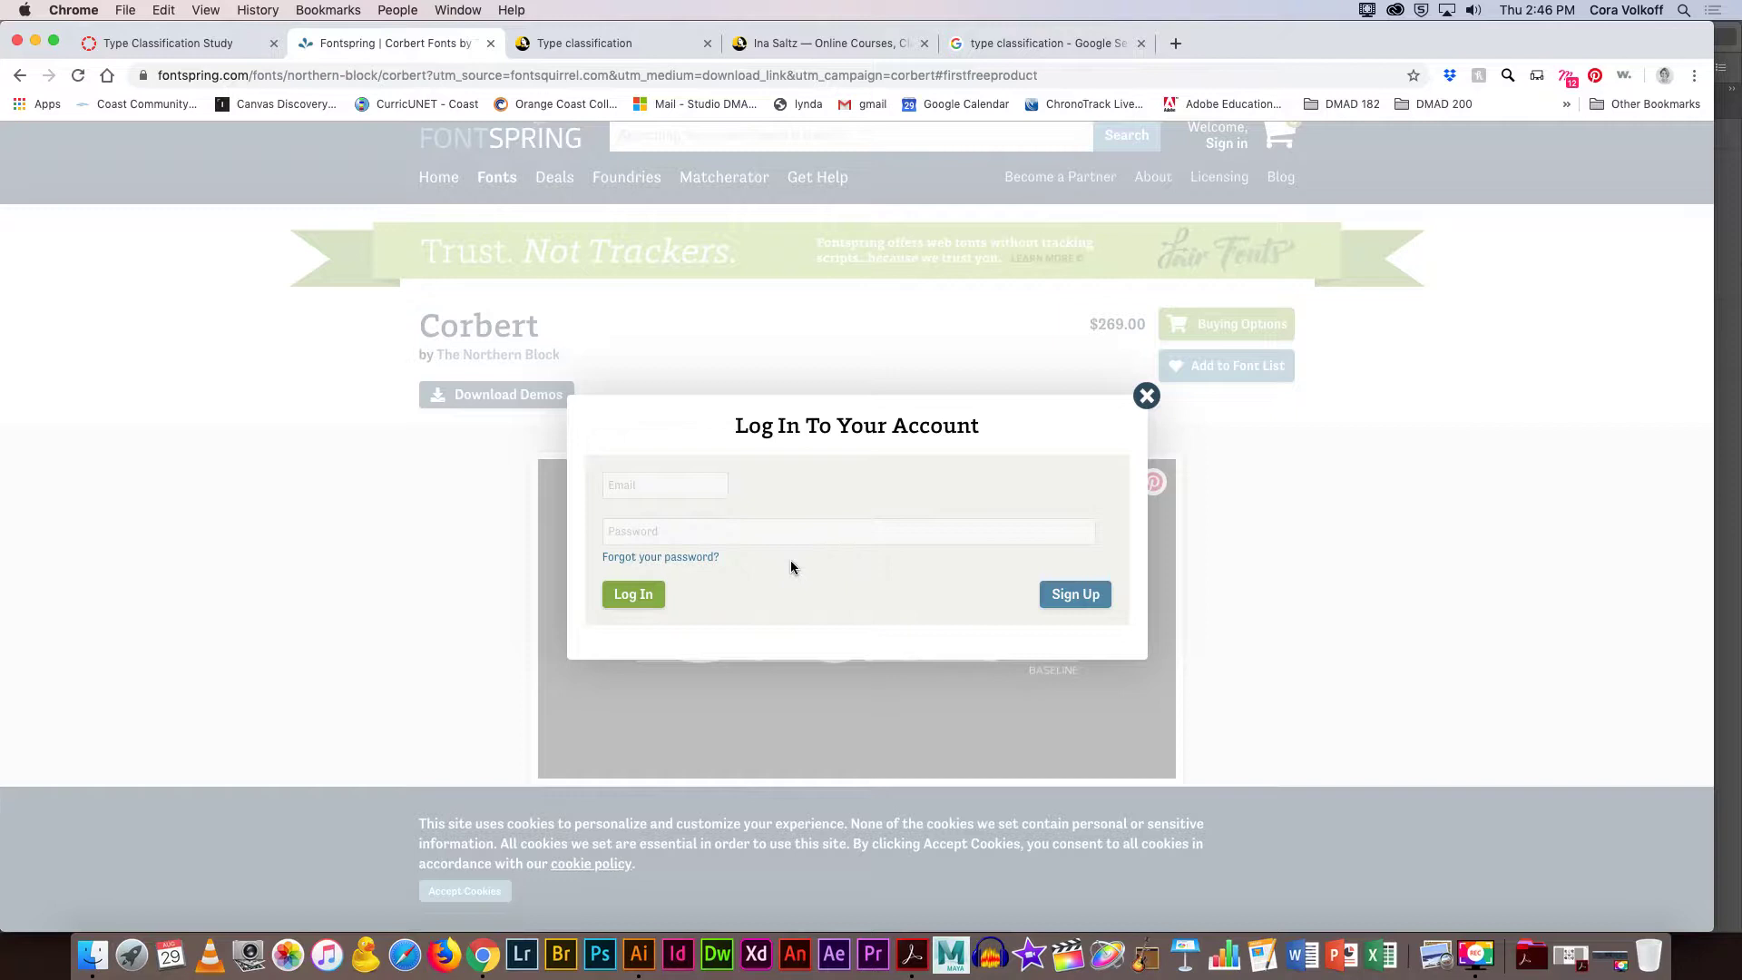
left_click(1146, 396)
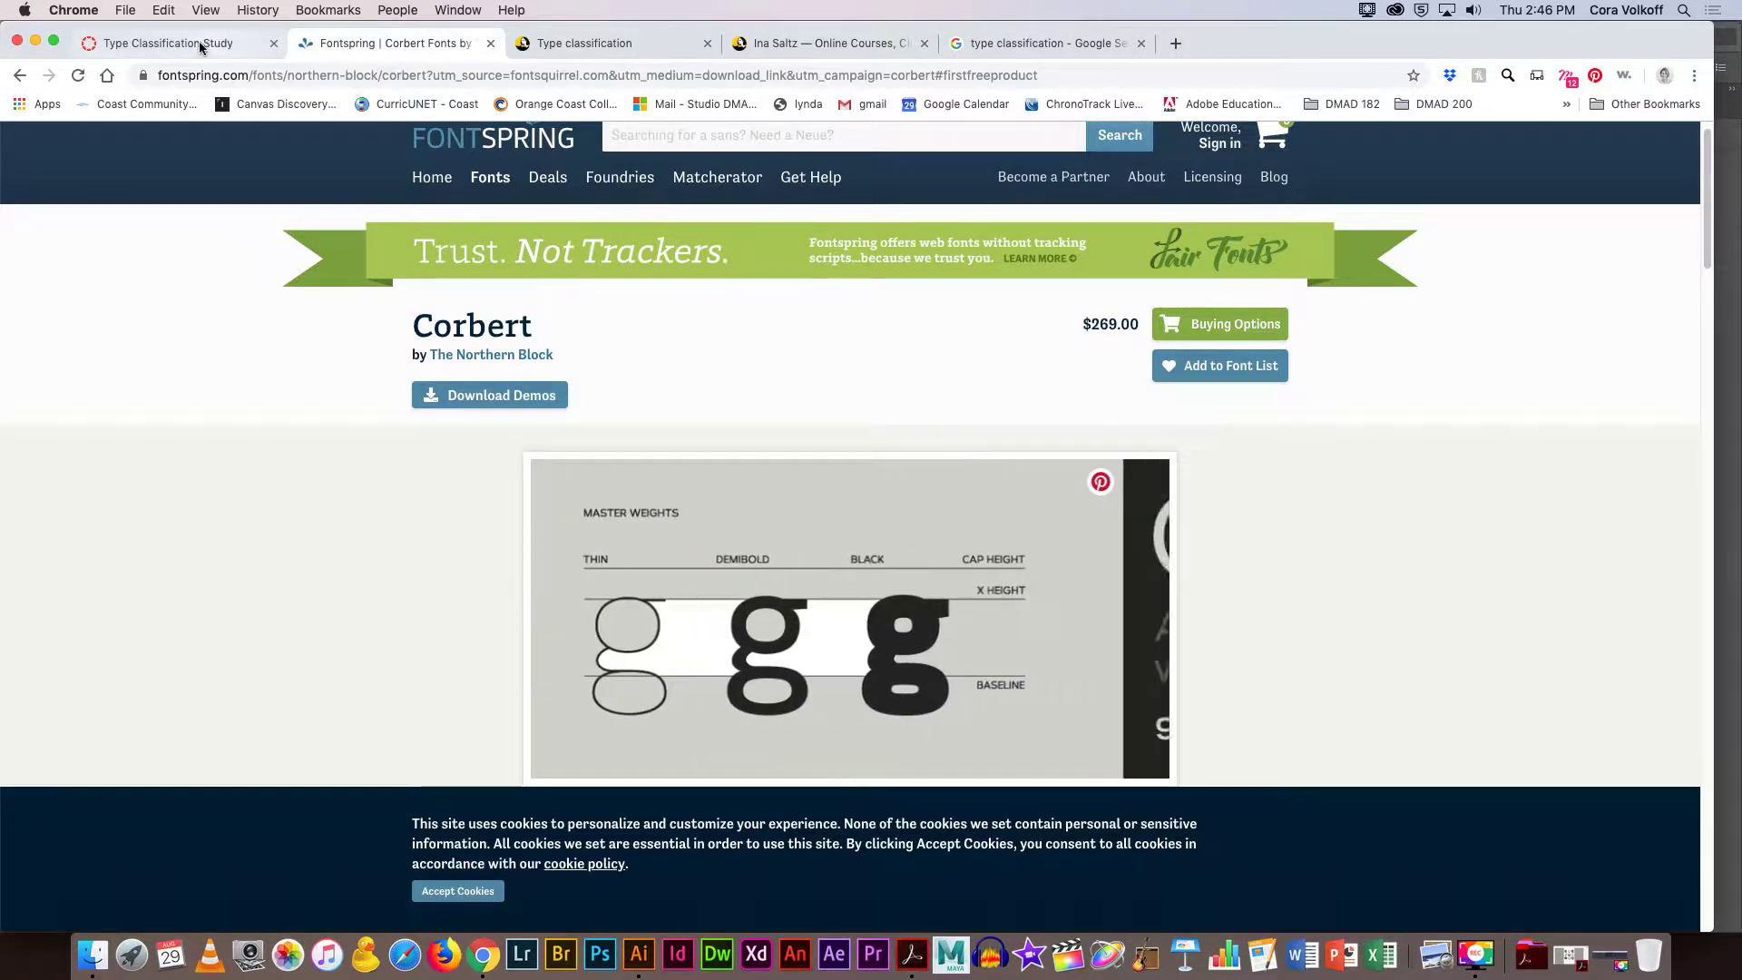
left_click(18, 76)
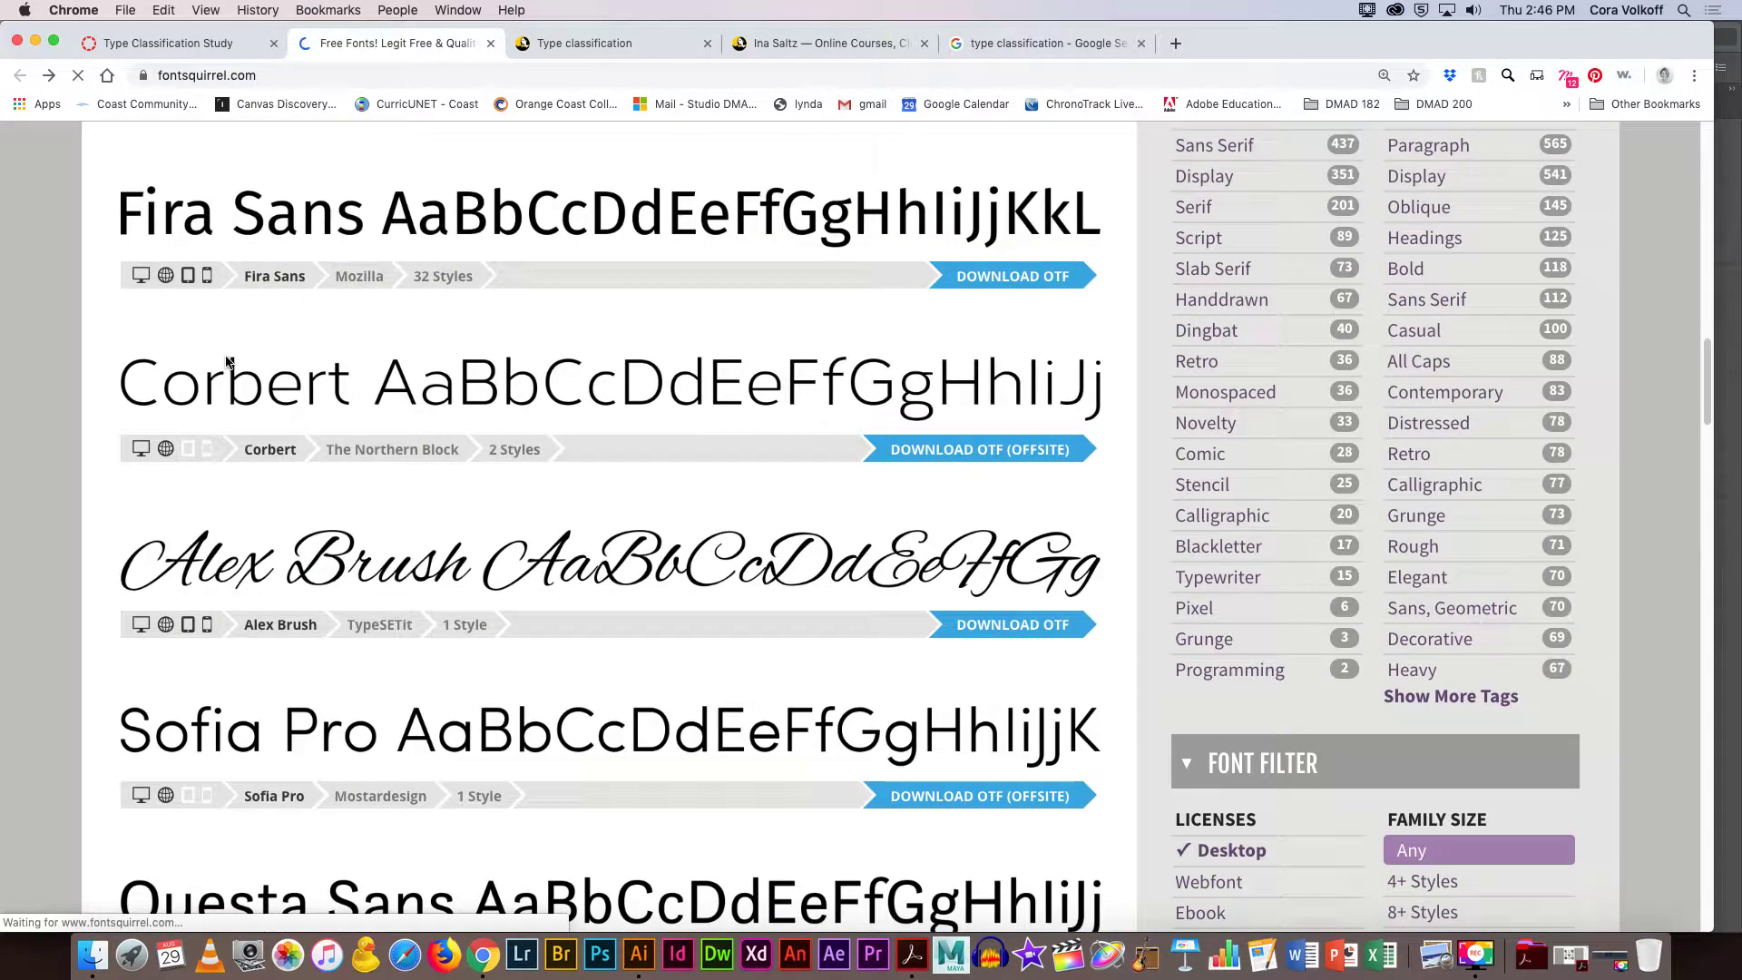
Download the Rubik font family from Font Squirrel as rubik.zip onto the Desktop.
scroll(412, 401, "down", 3)
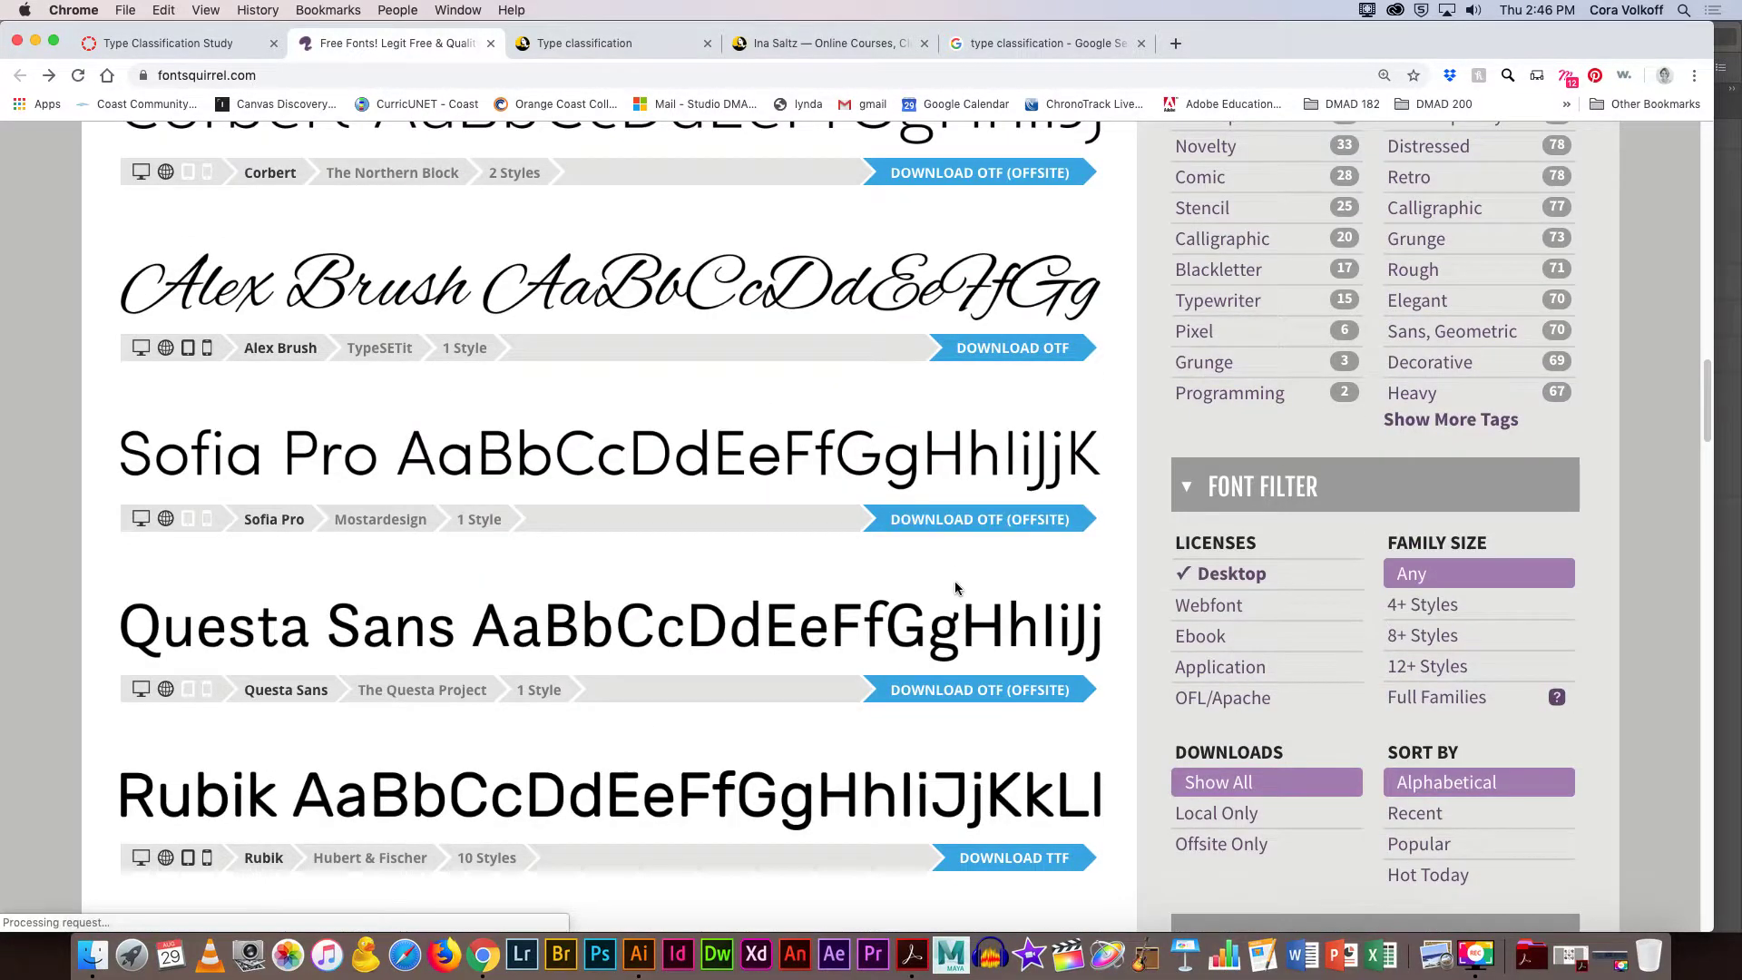
scroll(998, 680, "down", 1)
left_click(1037, 835)
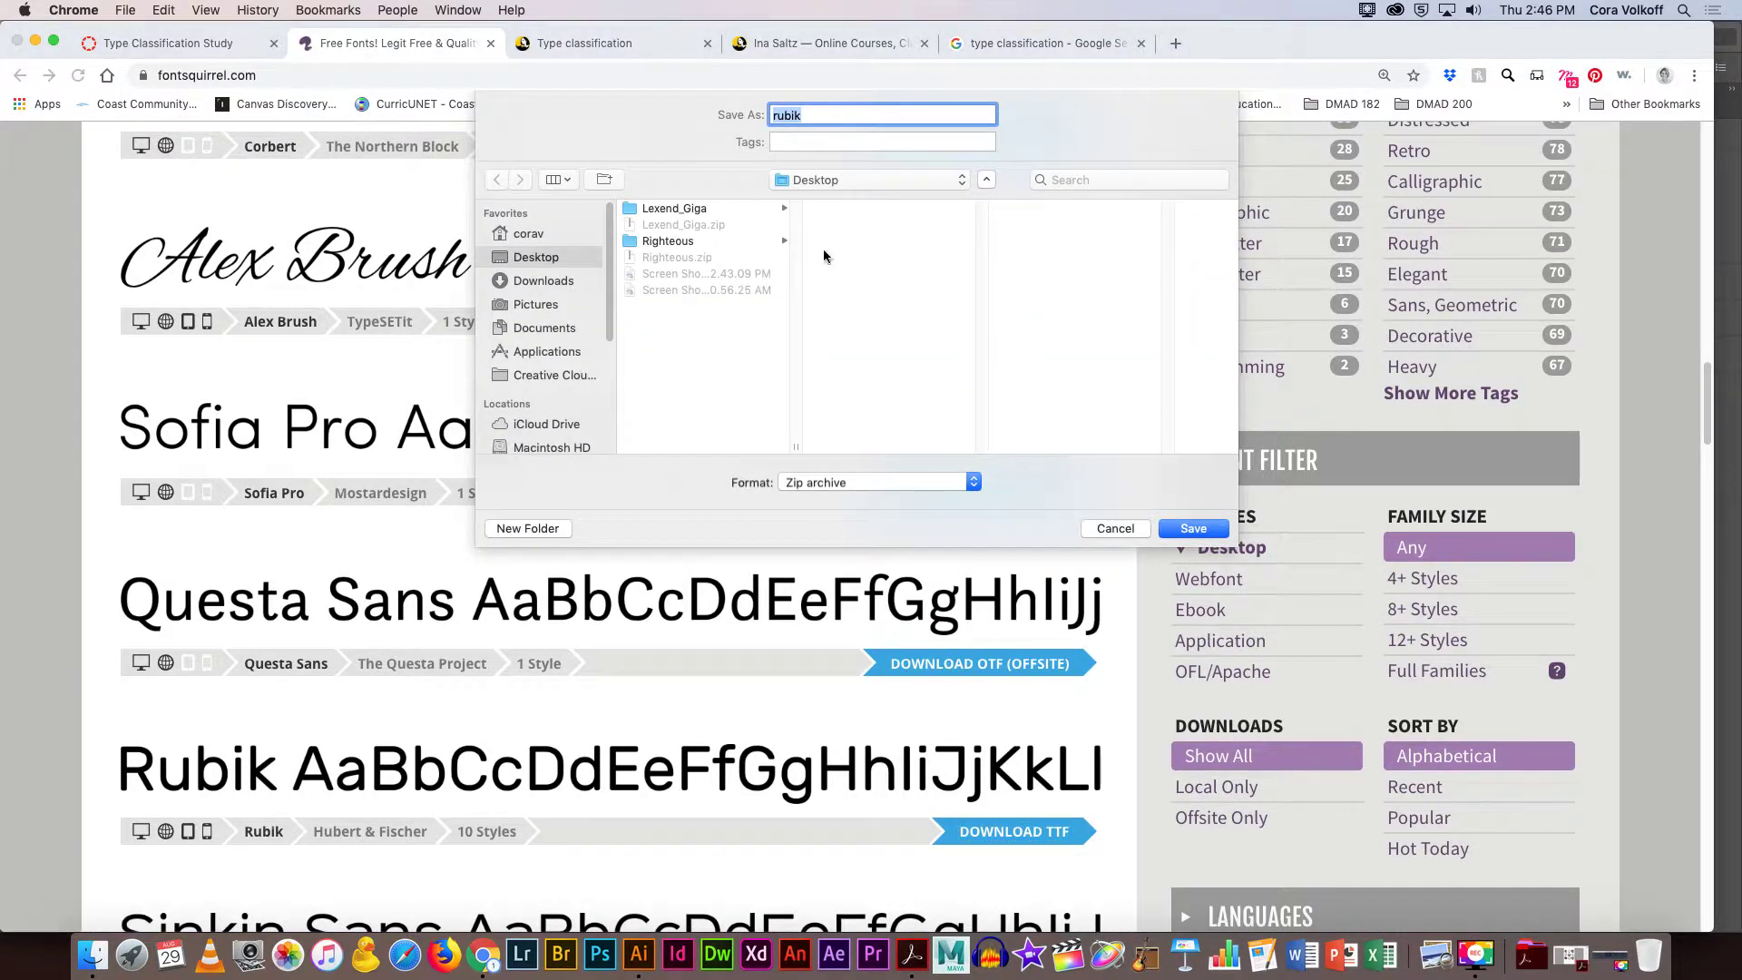
left_click(1192, 529)
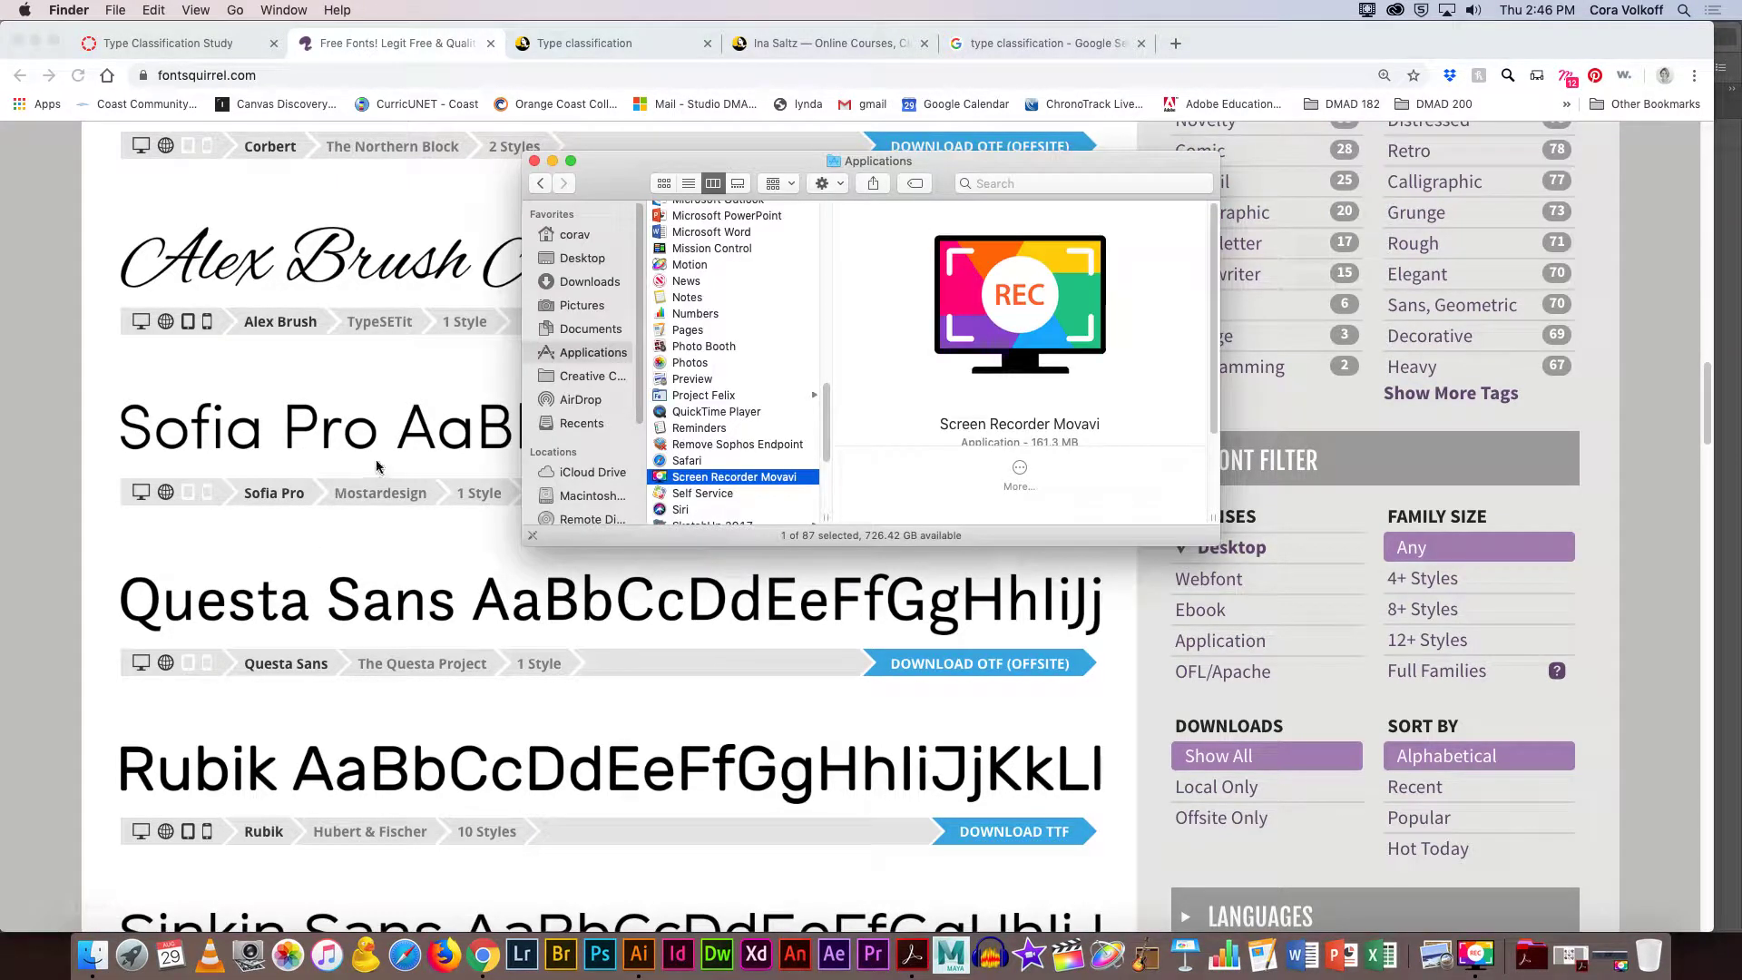
Install all ten Rubik TTF styles from the Desktop rubik folder via Font Book.
left_click(577, 260)
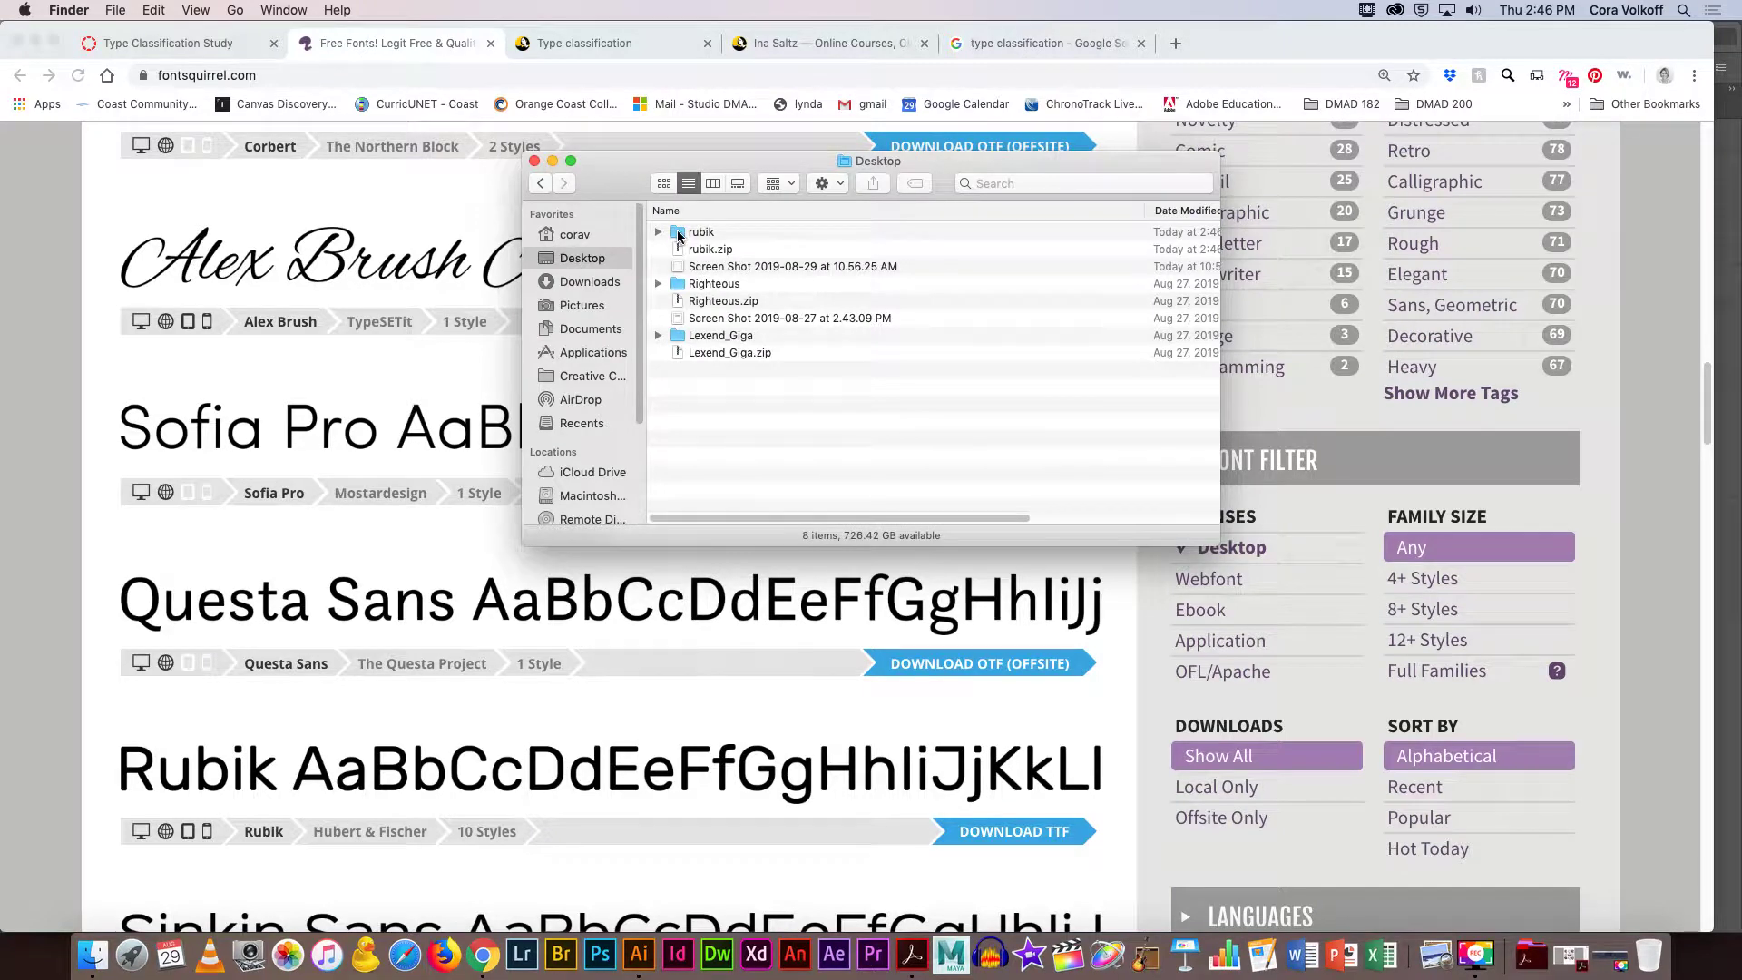
double_click(679, 235)
left_click(685, 235)
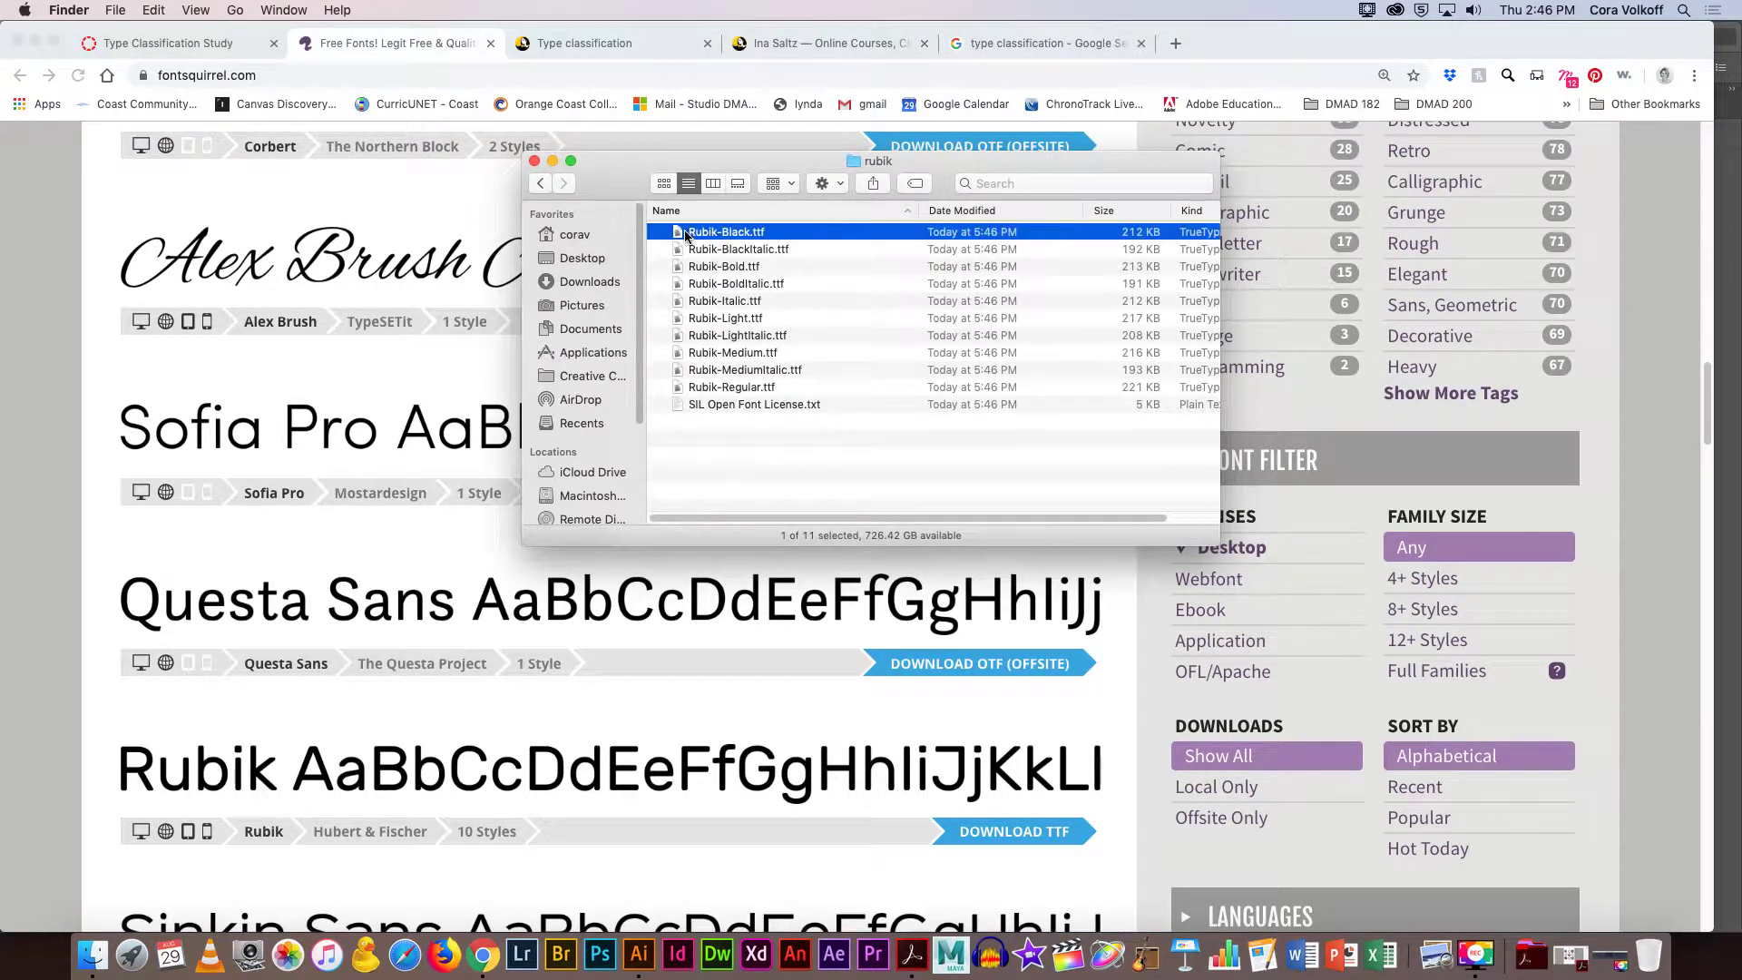
left_click(714, 390, "shift")
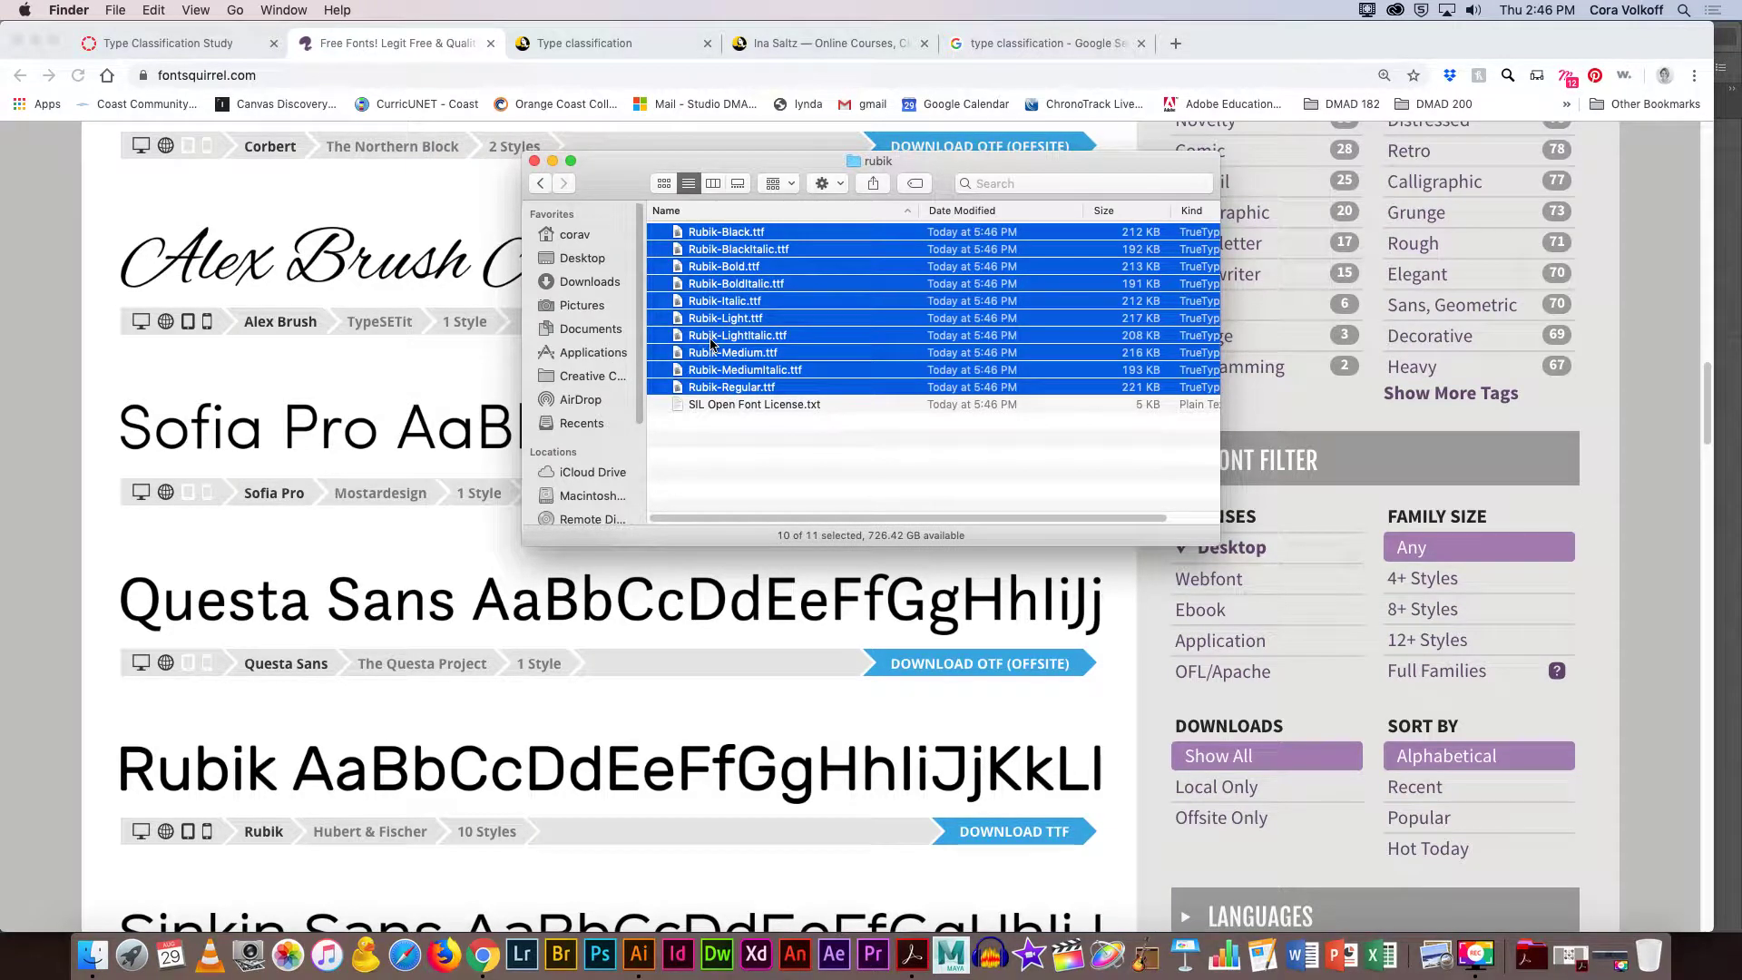
double_click(711, 342)
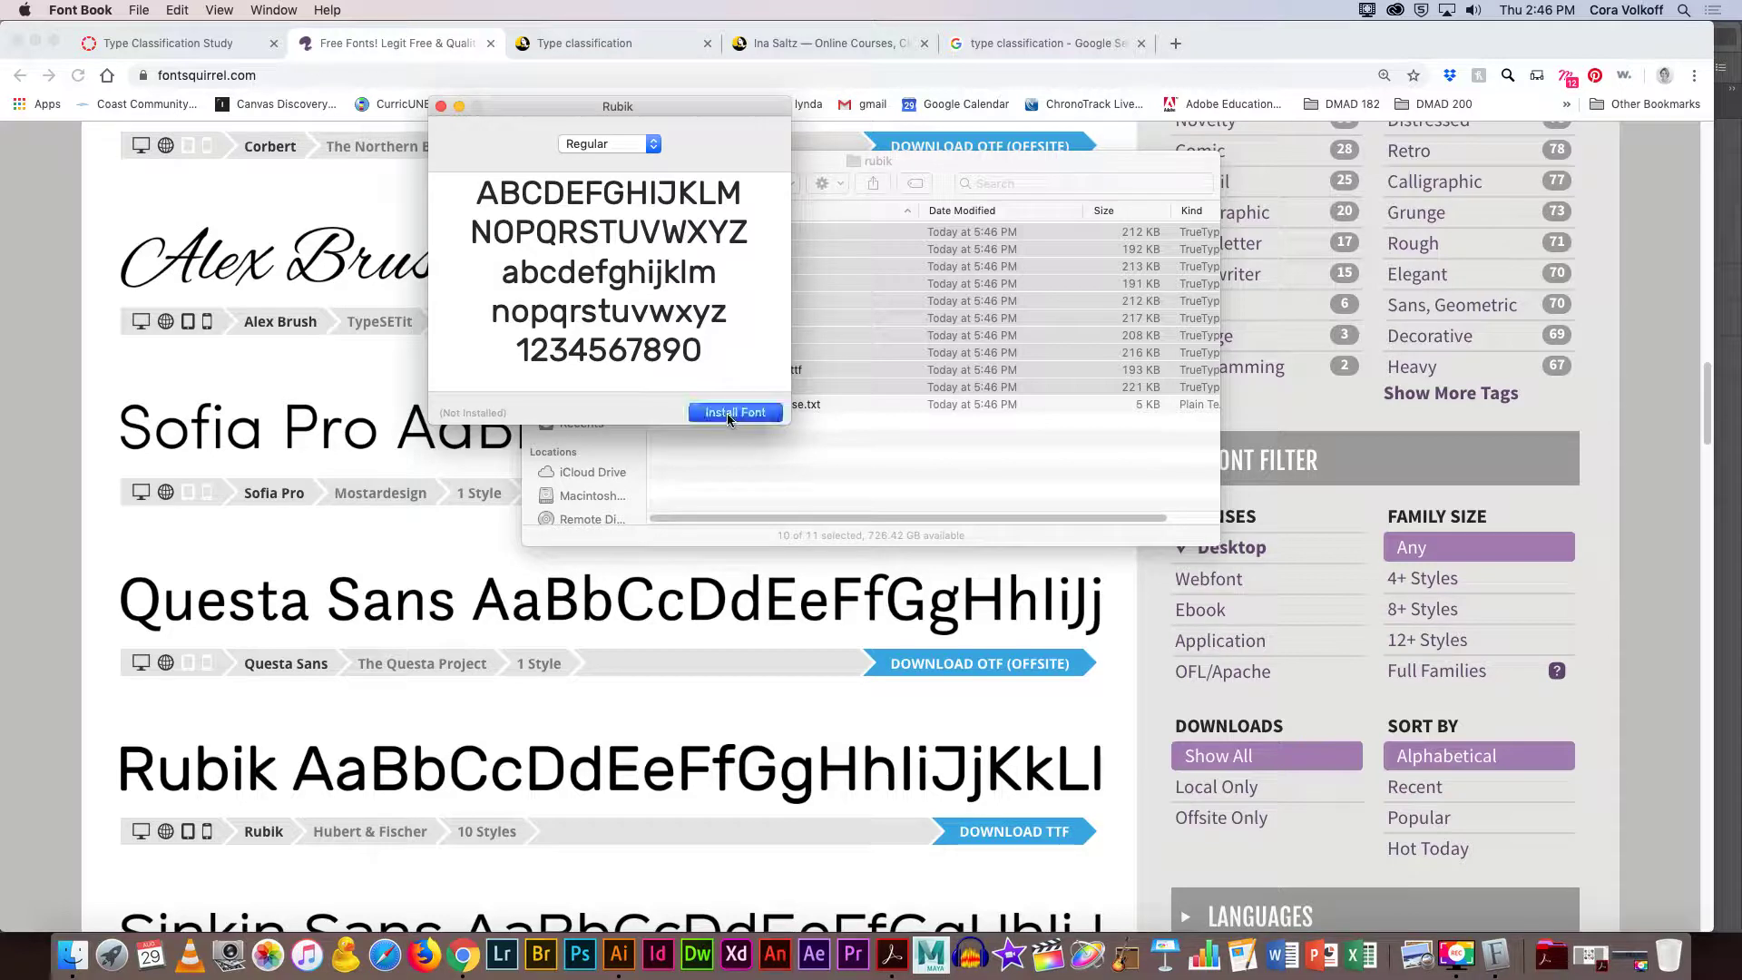
left_click(726, 412)
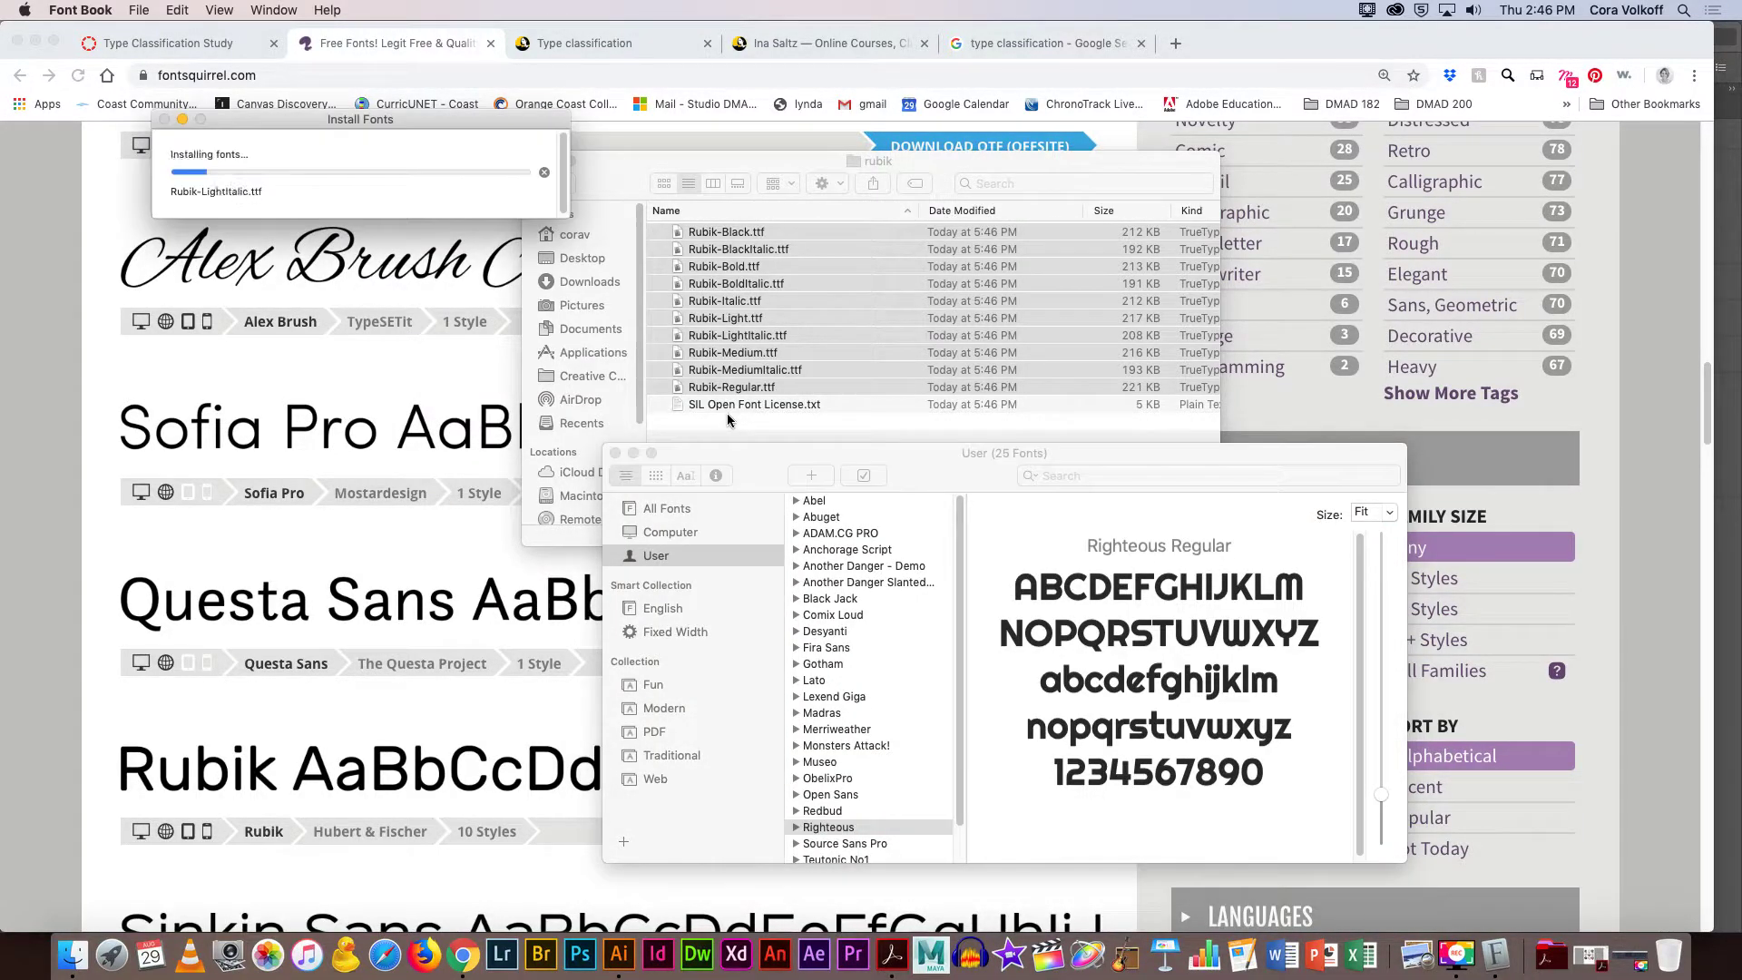
left_click(614, 453)
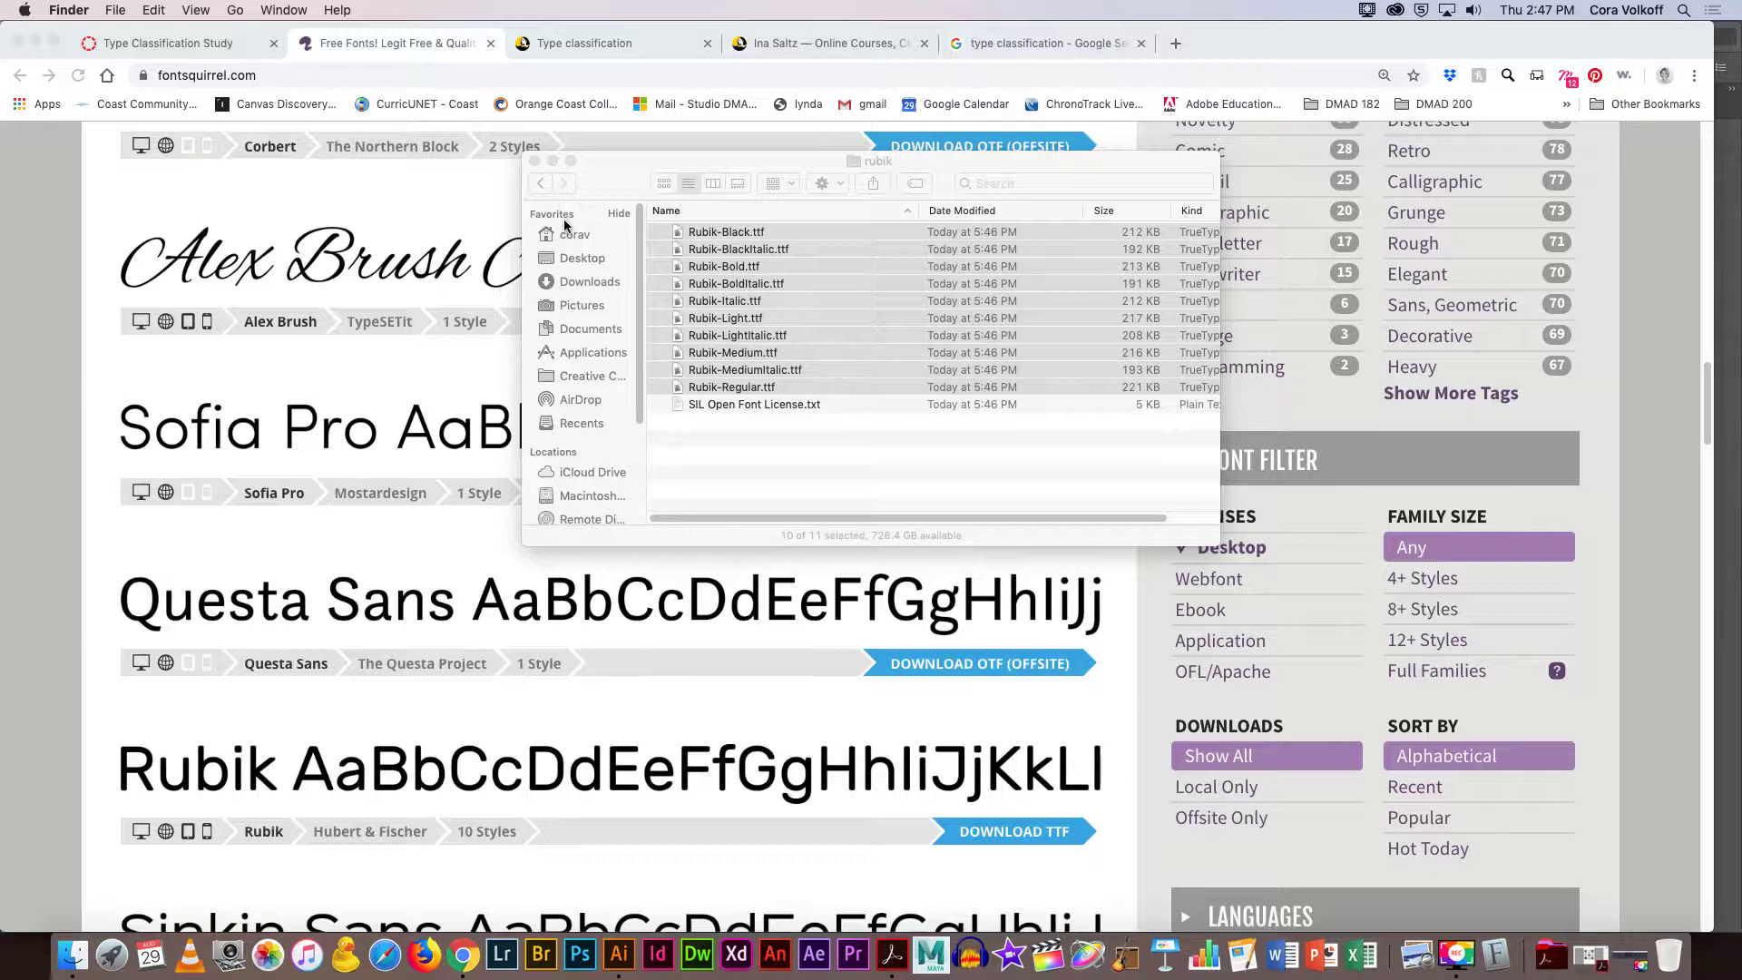
left_click(552, 161)
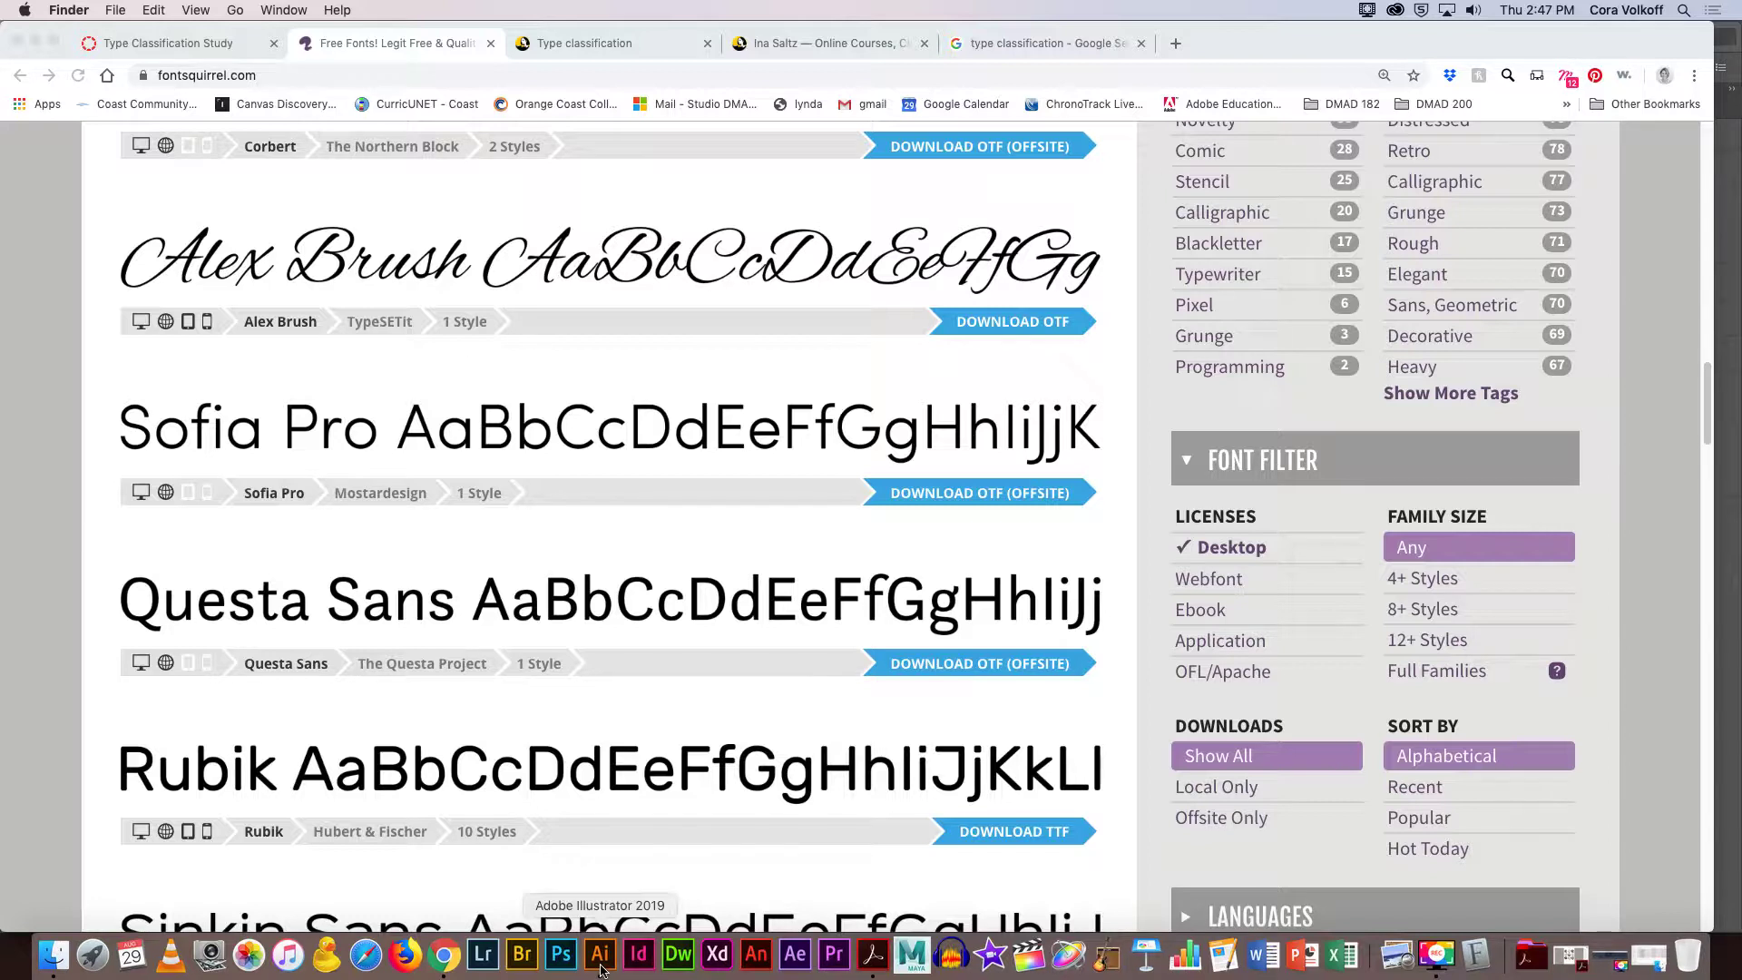
Back in Chrome, review the assignment's poster requirements and 'Less is More' design tips.
left_click(443, 956)
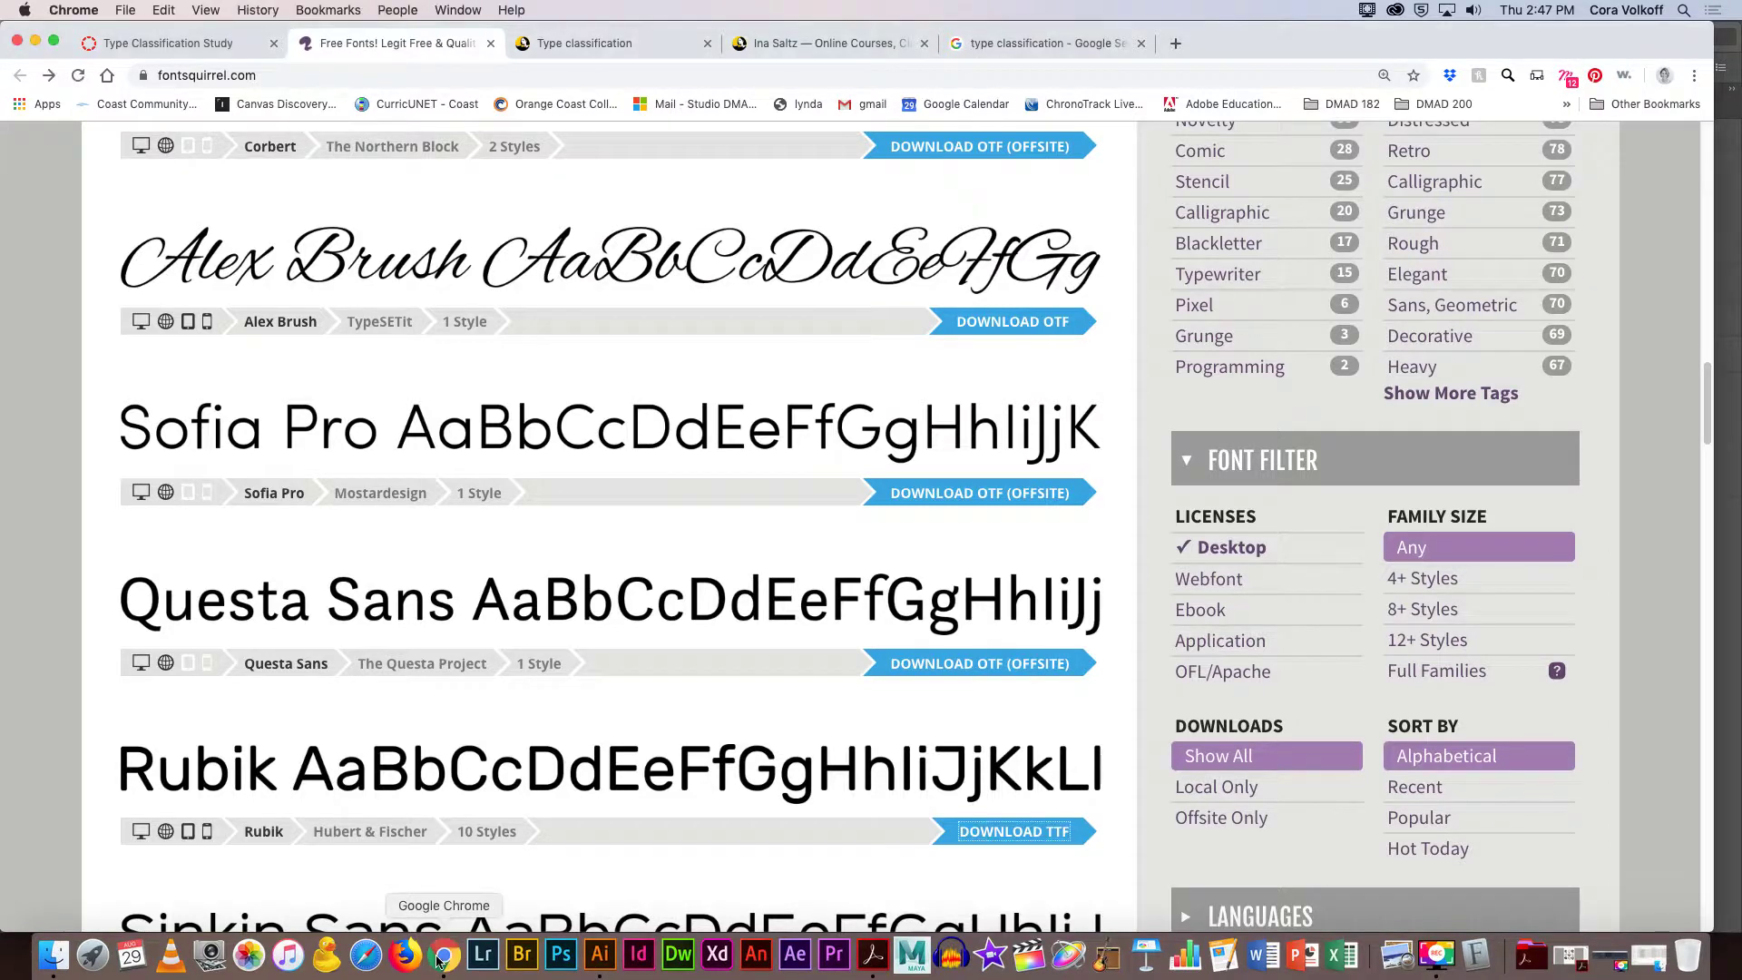
left_click(172, 43)
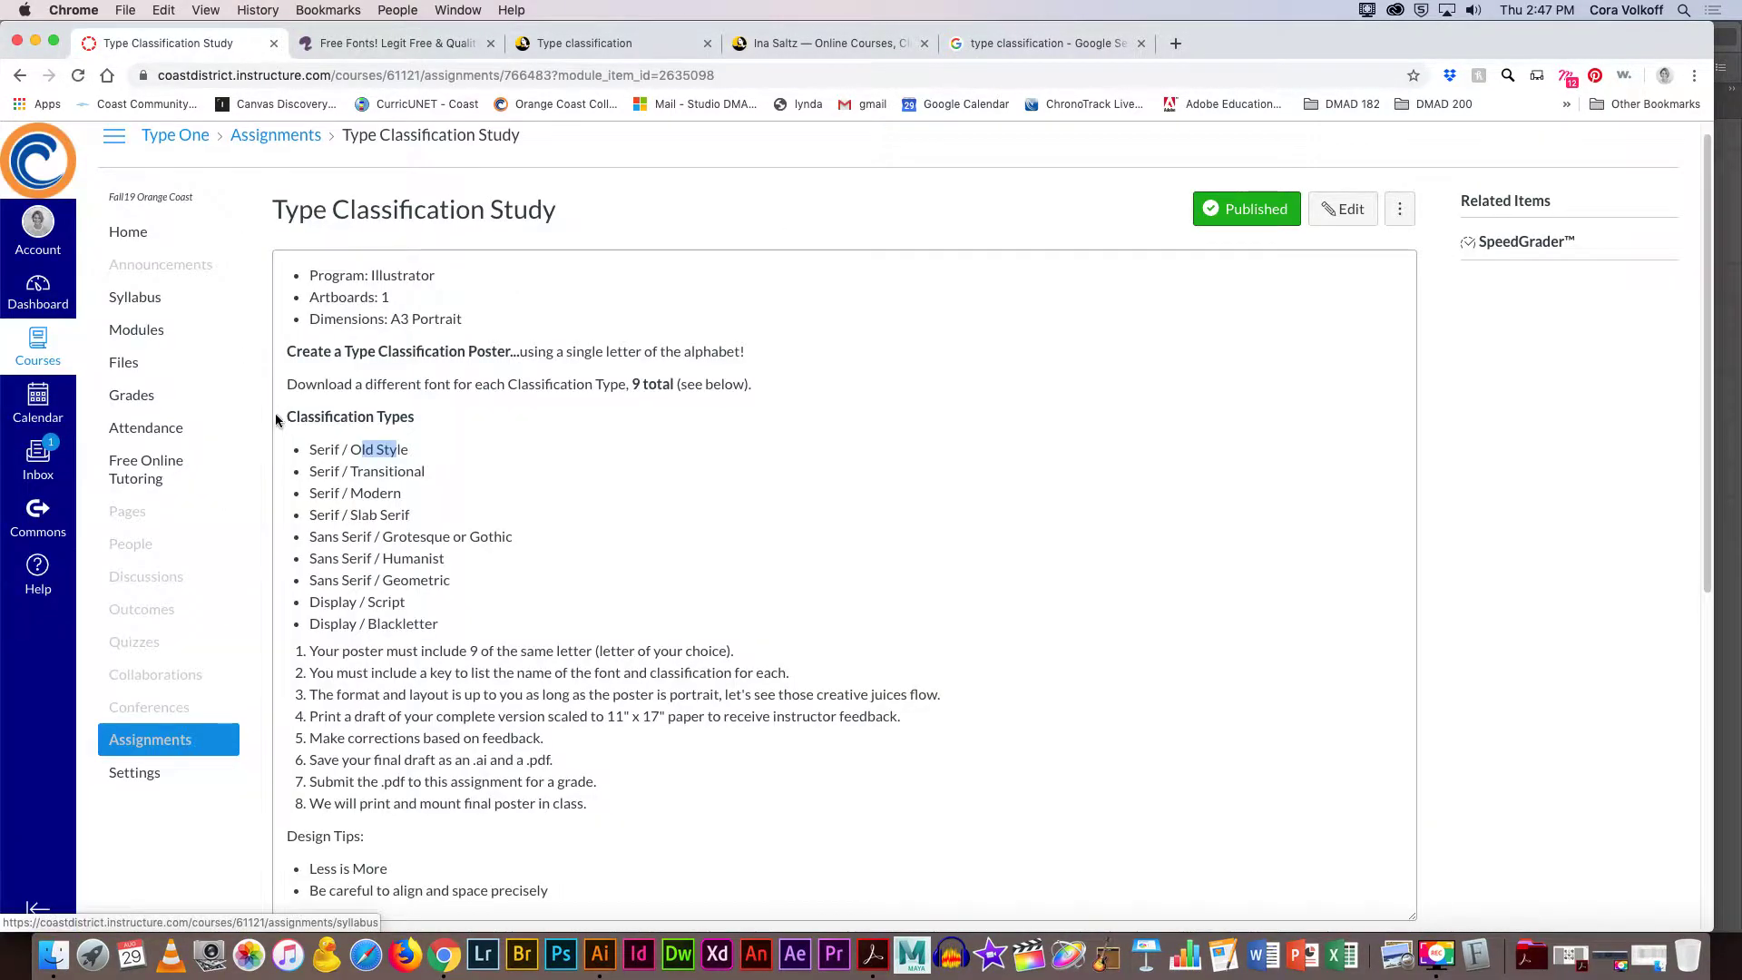
scroll(375, 408, "down", 5)
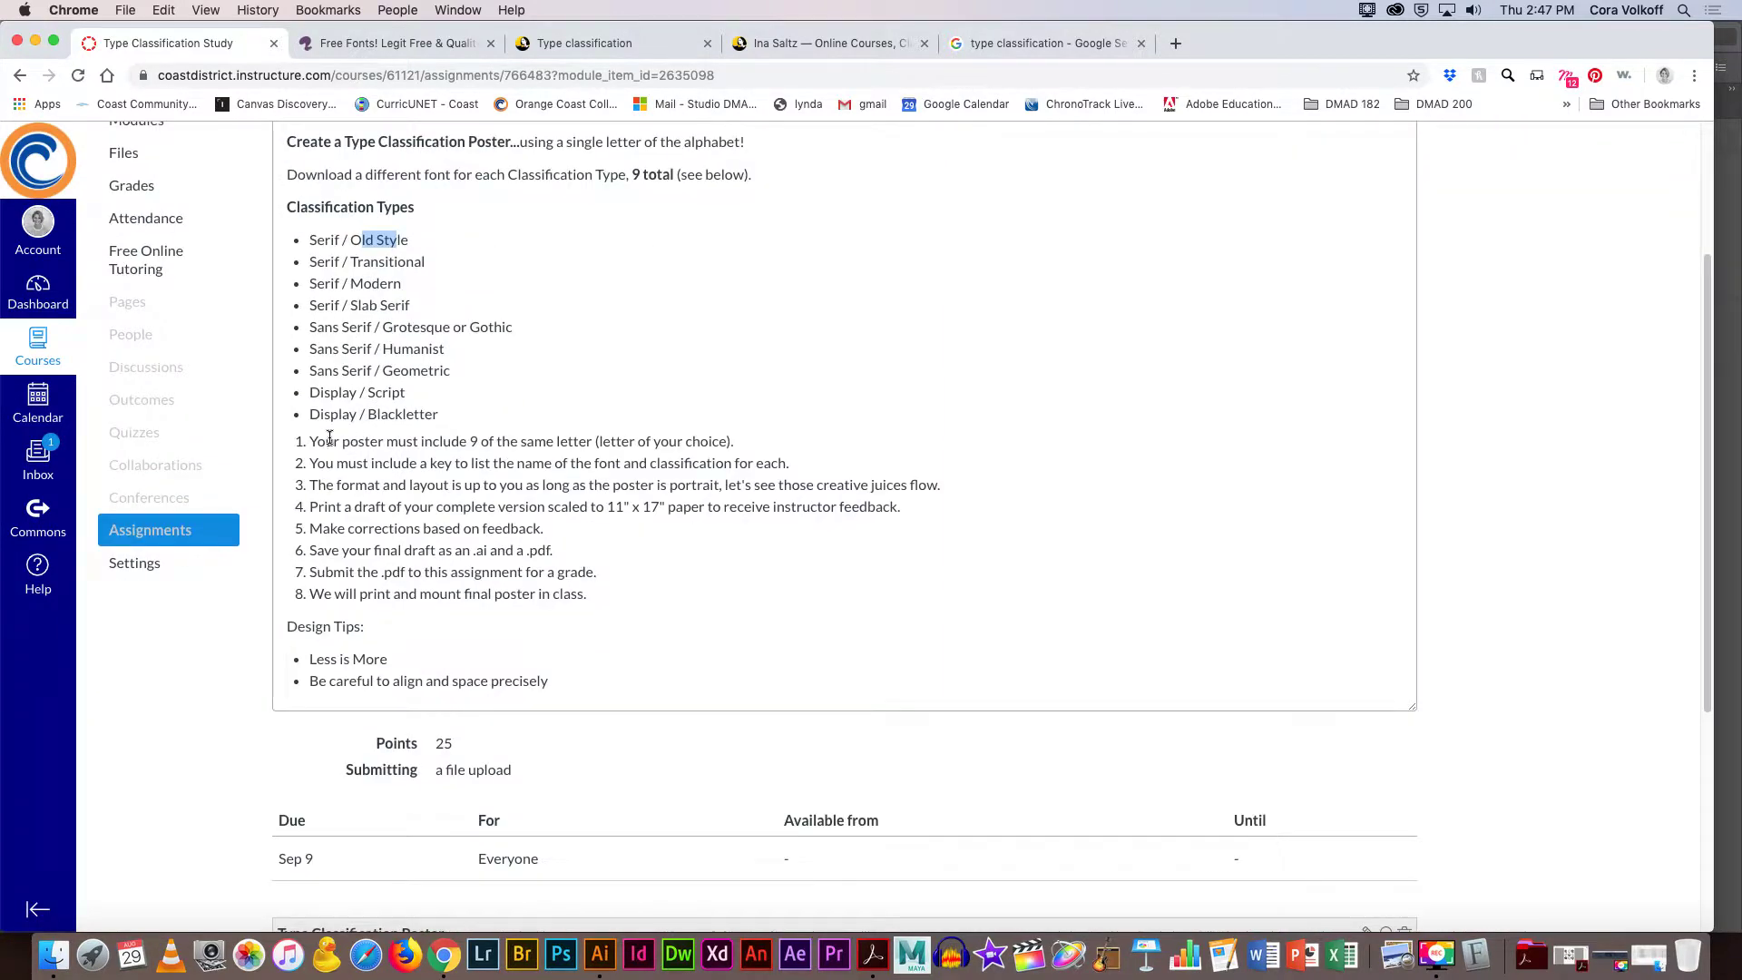
left_click(471, 443)
left_click_drag(472, 443, 492, 443)
left_click(356, 463)
left_click_drag(311, 659, 385, 660)
left_click(334, 675)
Type a capital R on the artboard, enlarge it to about 249 pt, and move it toward the upper left.
left_click(599, 960)
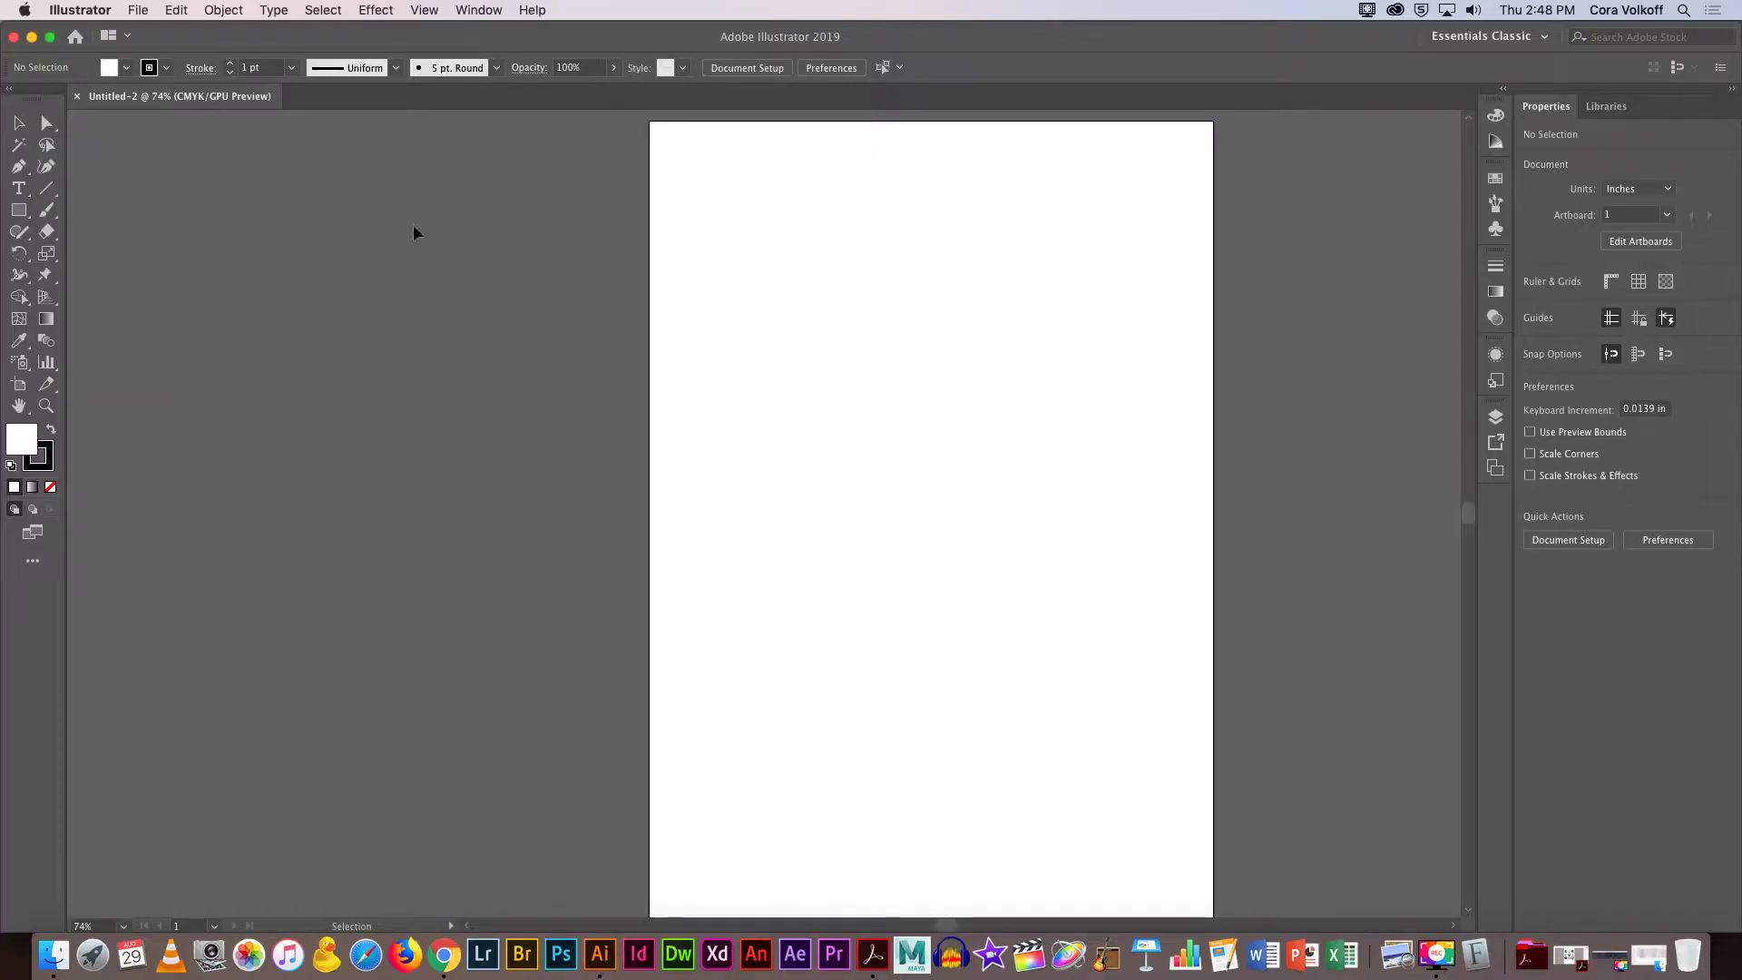
left_click(18, 188)
left_click(692, 226)
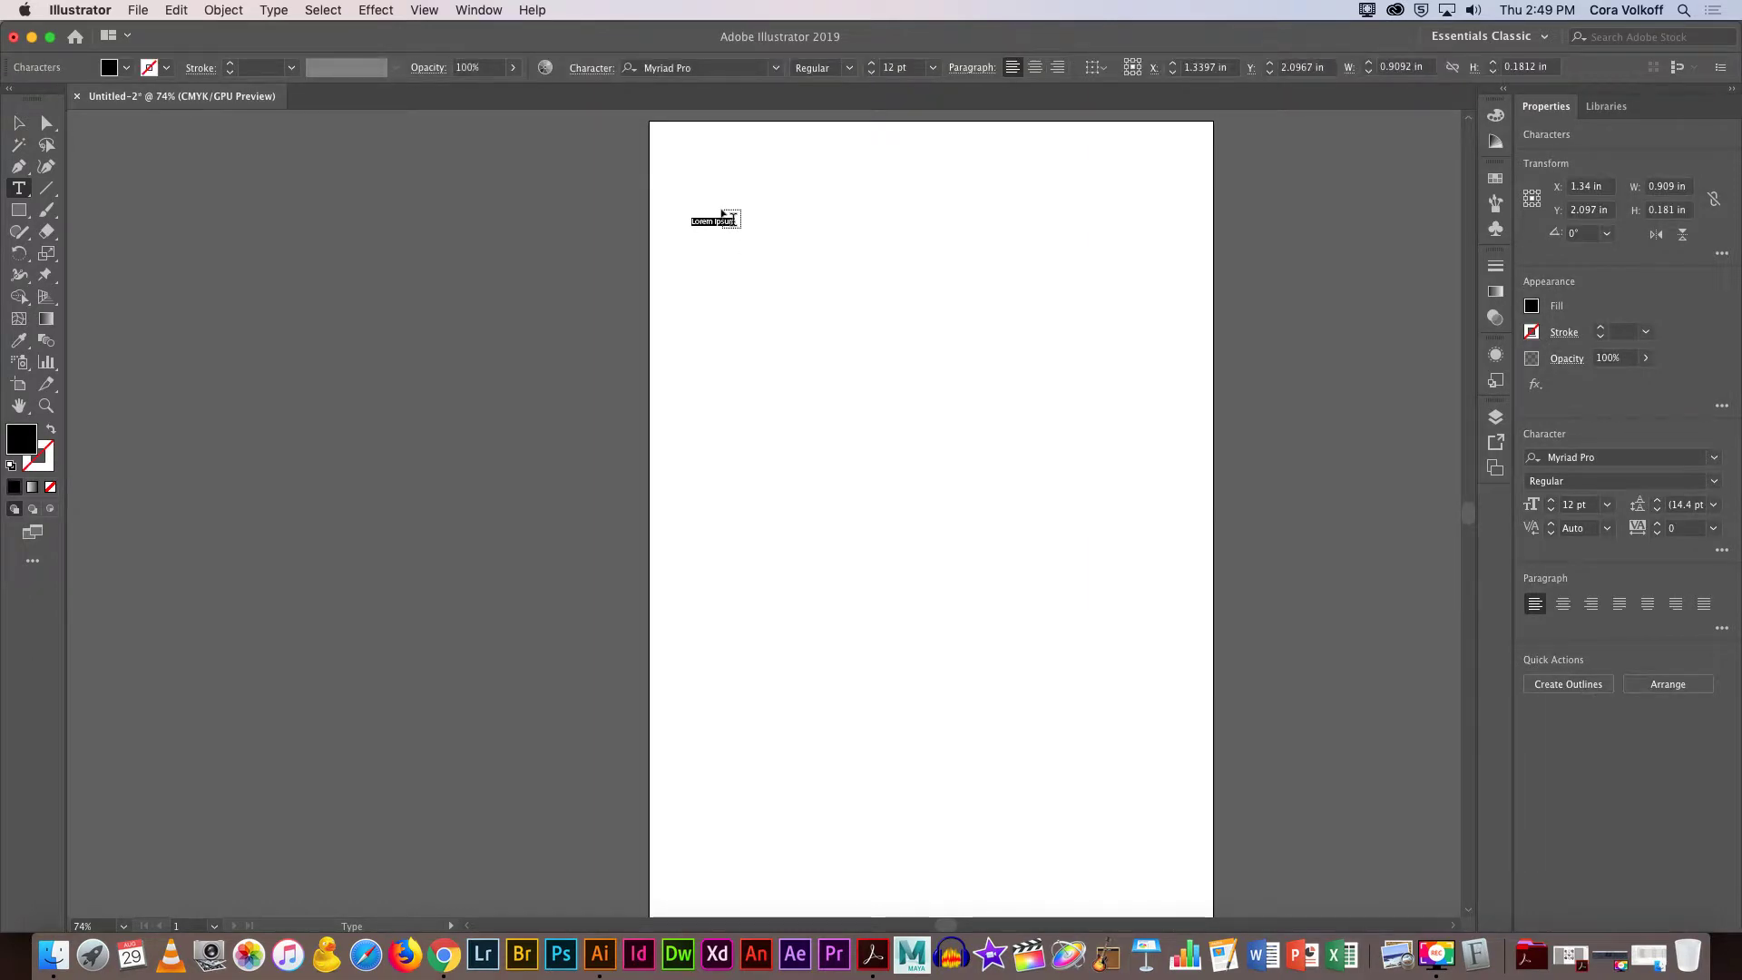
key("BackSpace")
left_click(20, 124)
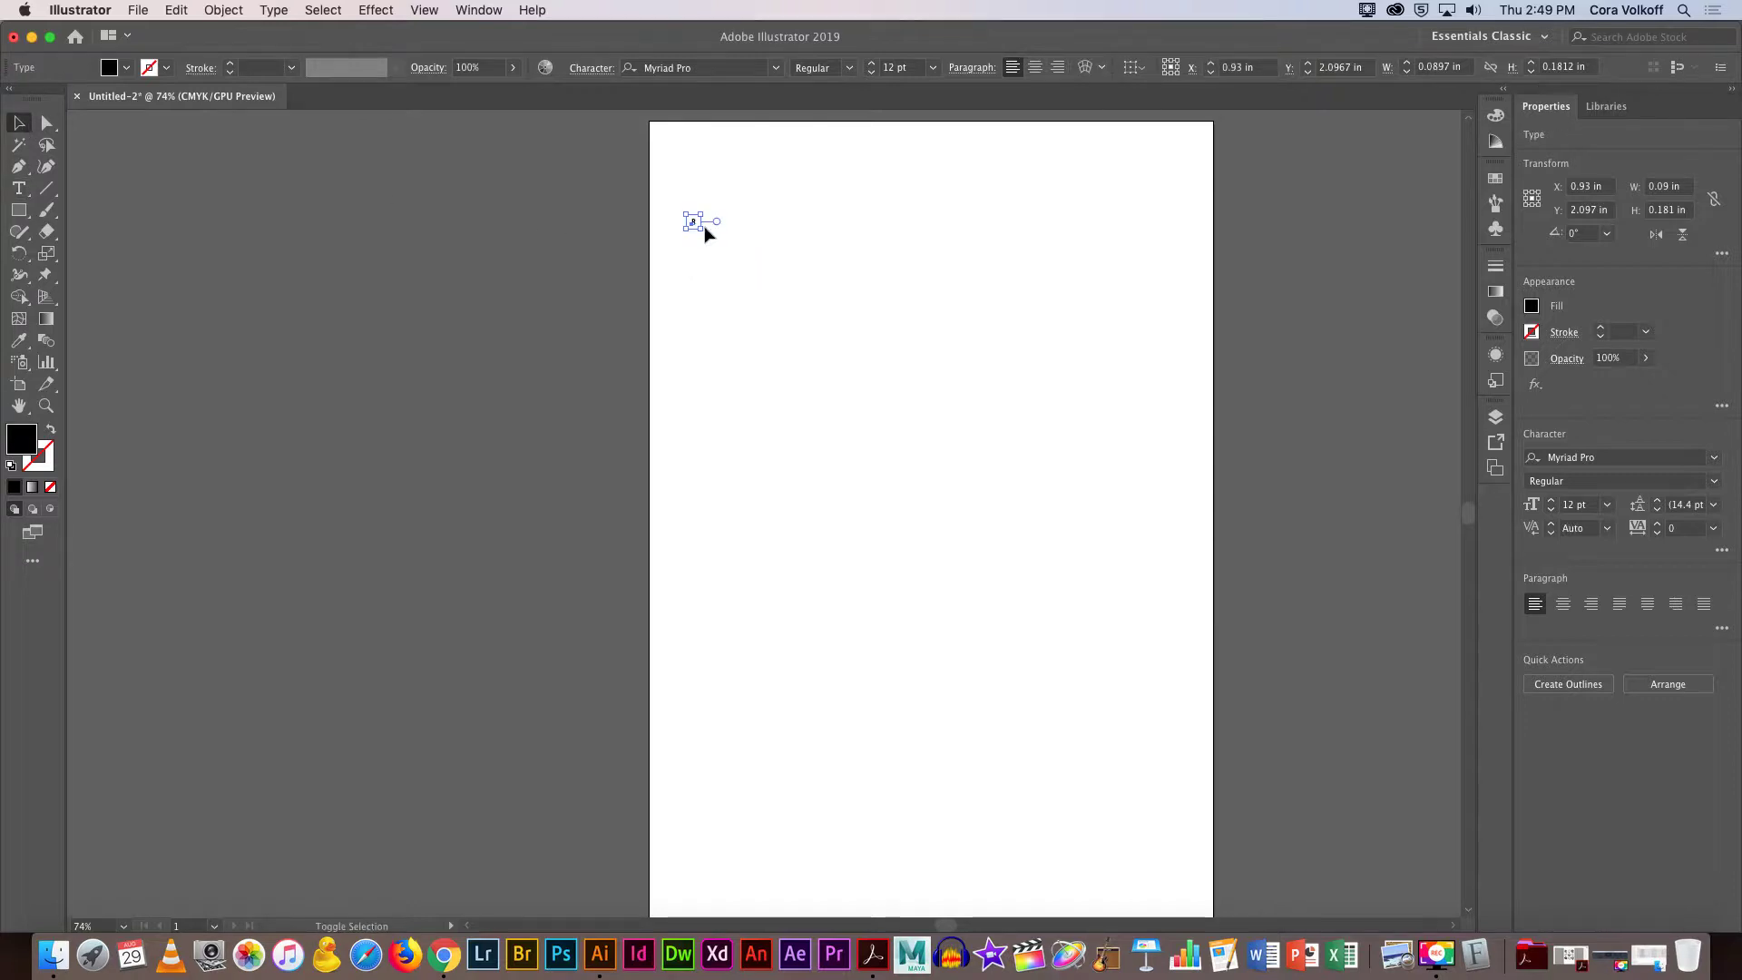
left_click_drag(696, 223, 993, 549)
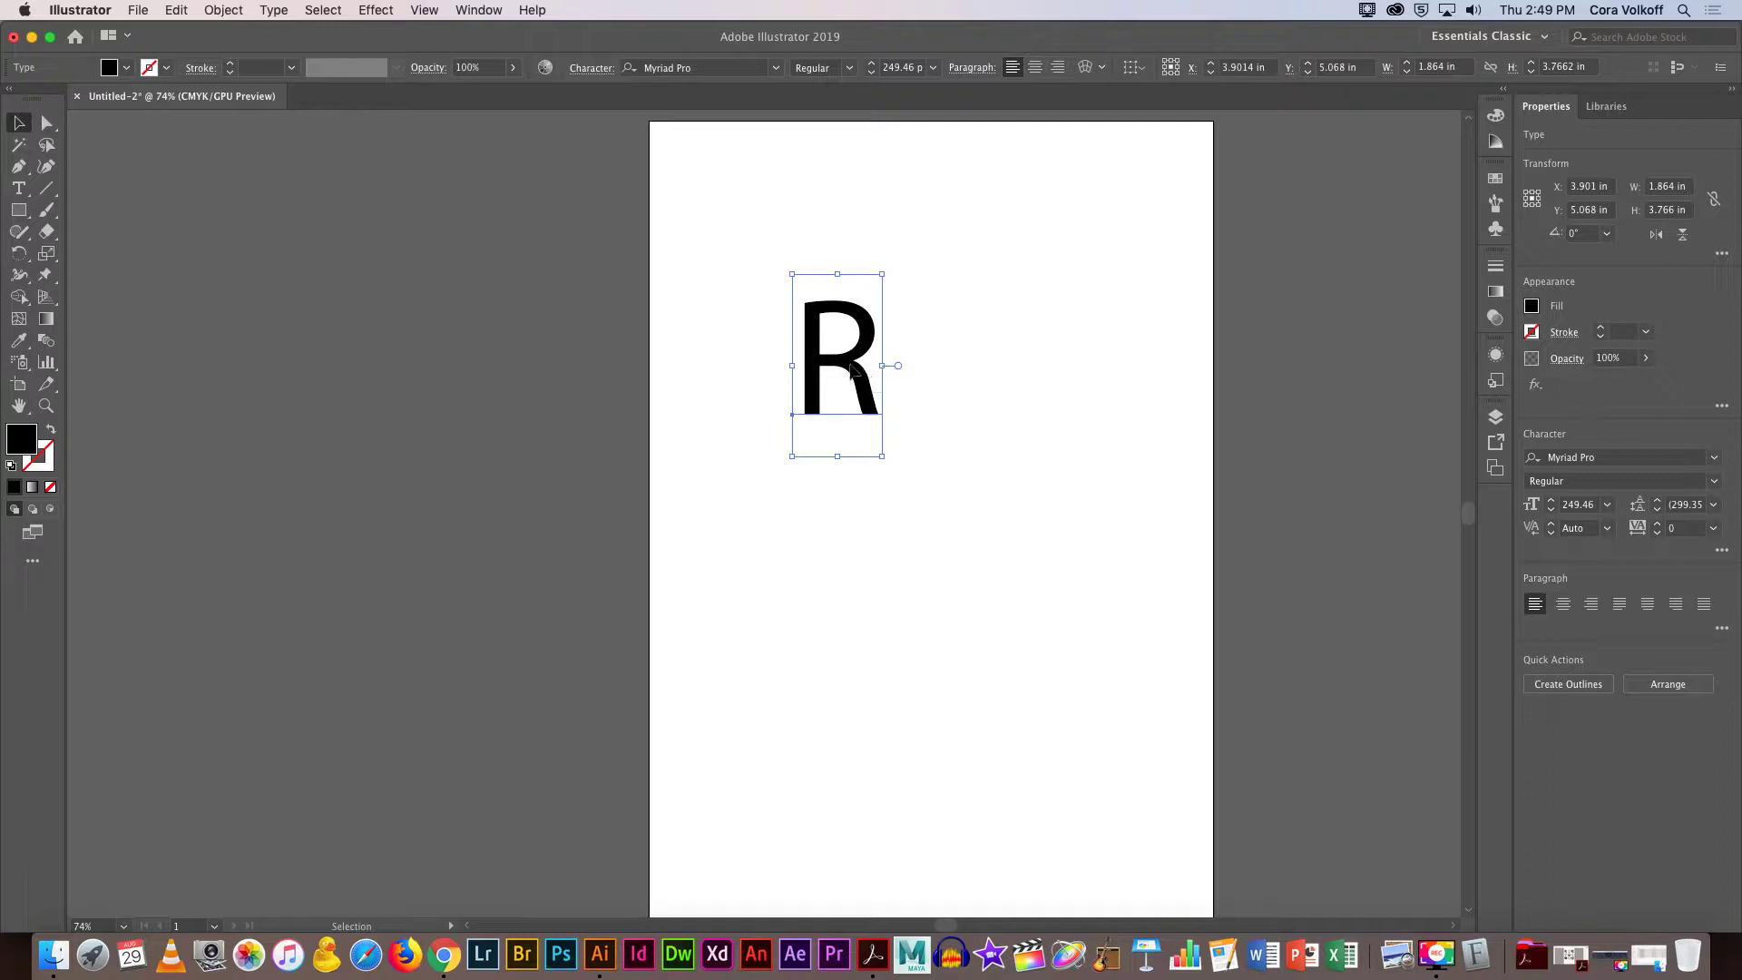
left_click_drag(857, 372, 806, 325)
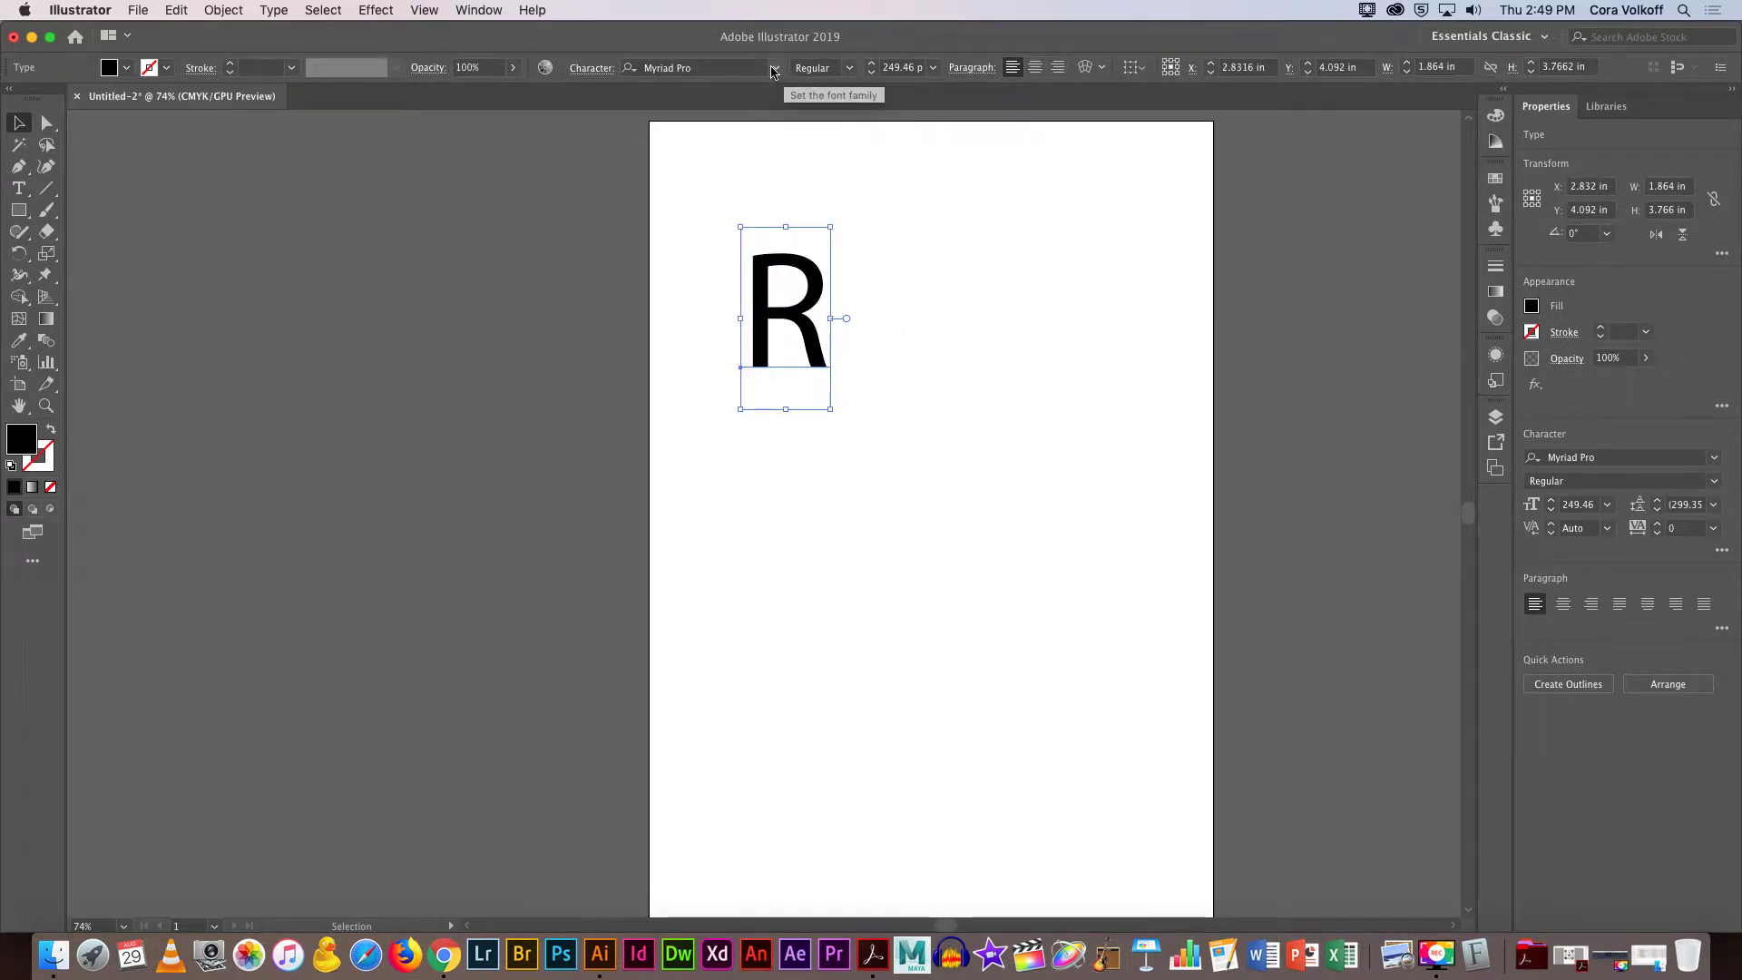
Reselect the R and review its character settings and font family list.
left_click(773, 71)
left_click(1135, 210)
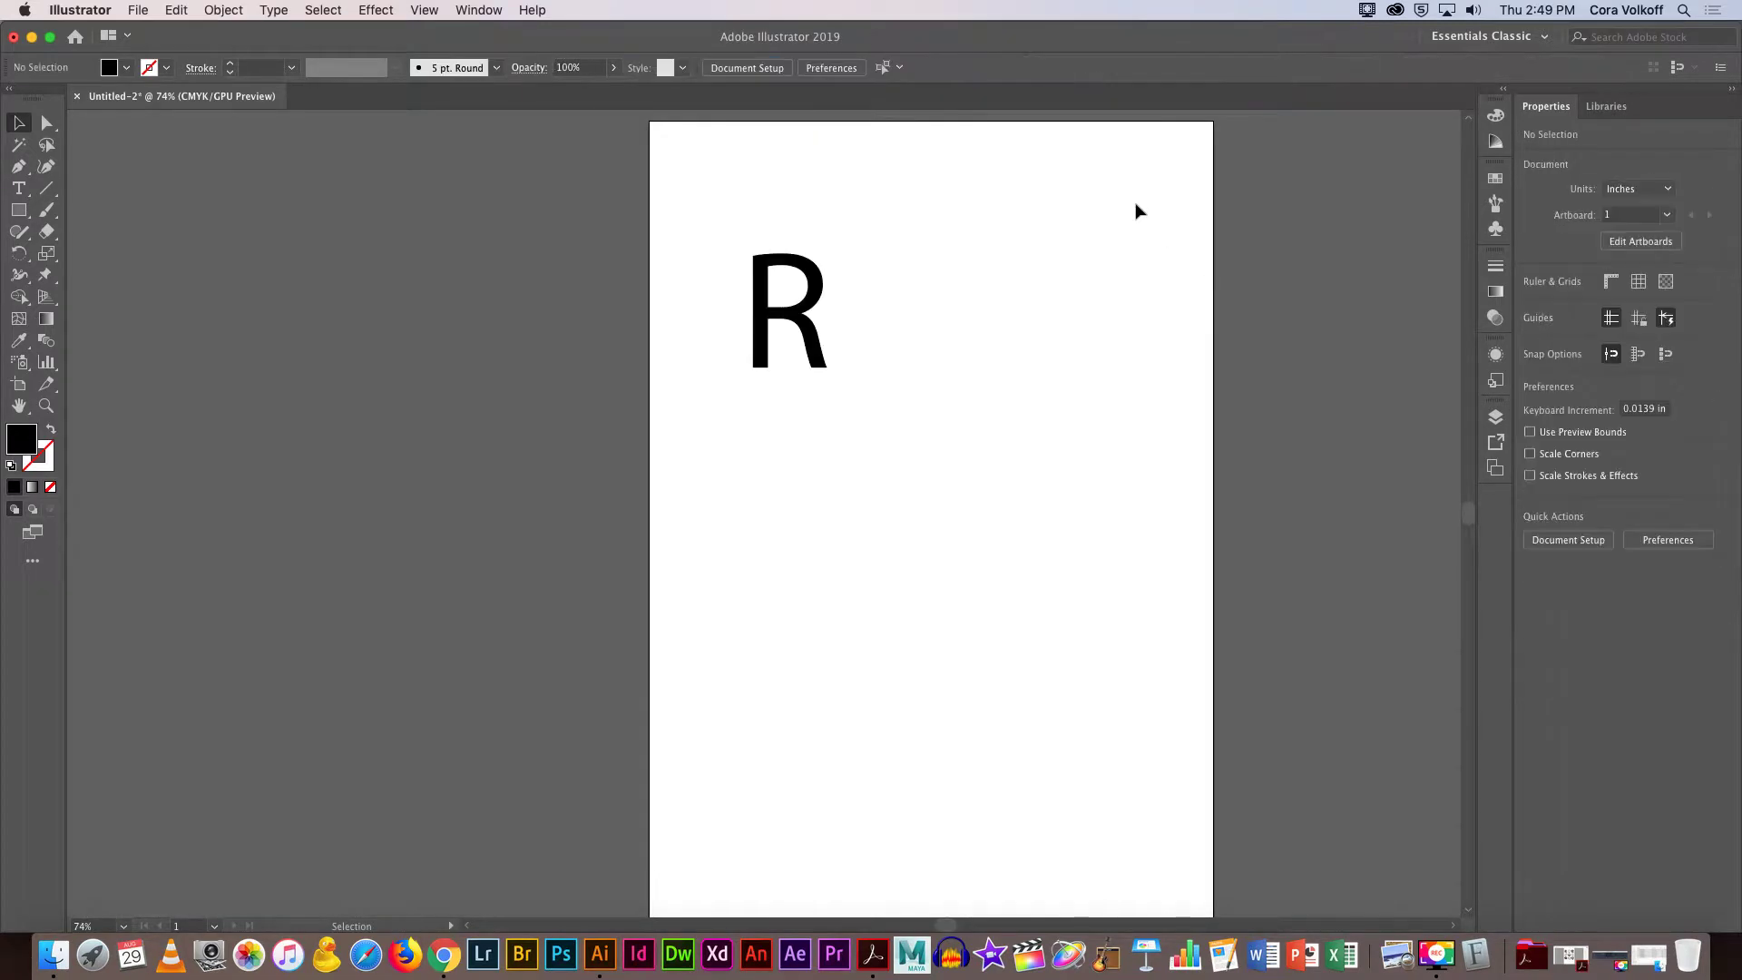
left_click(799, 285)
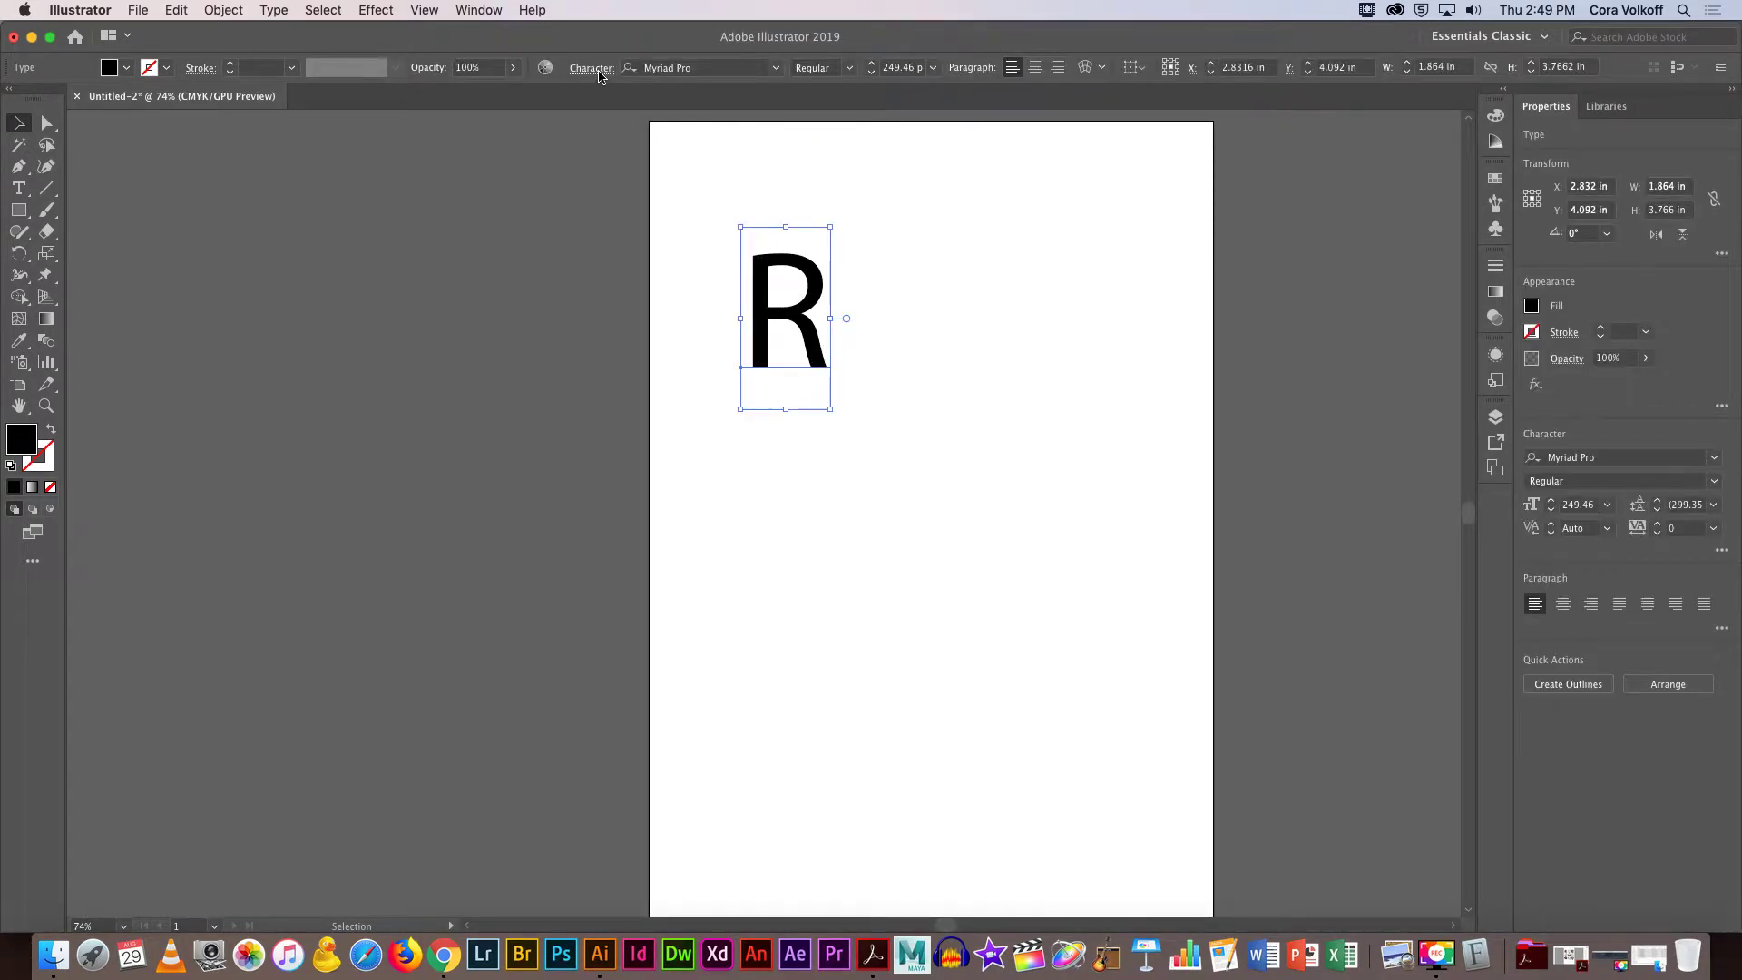
left_click(589, 71)
left_click(585, 71)
left_click(1716, 463)
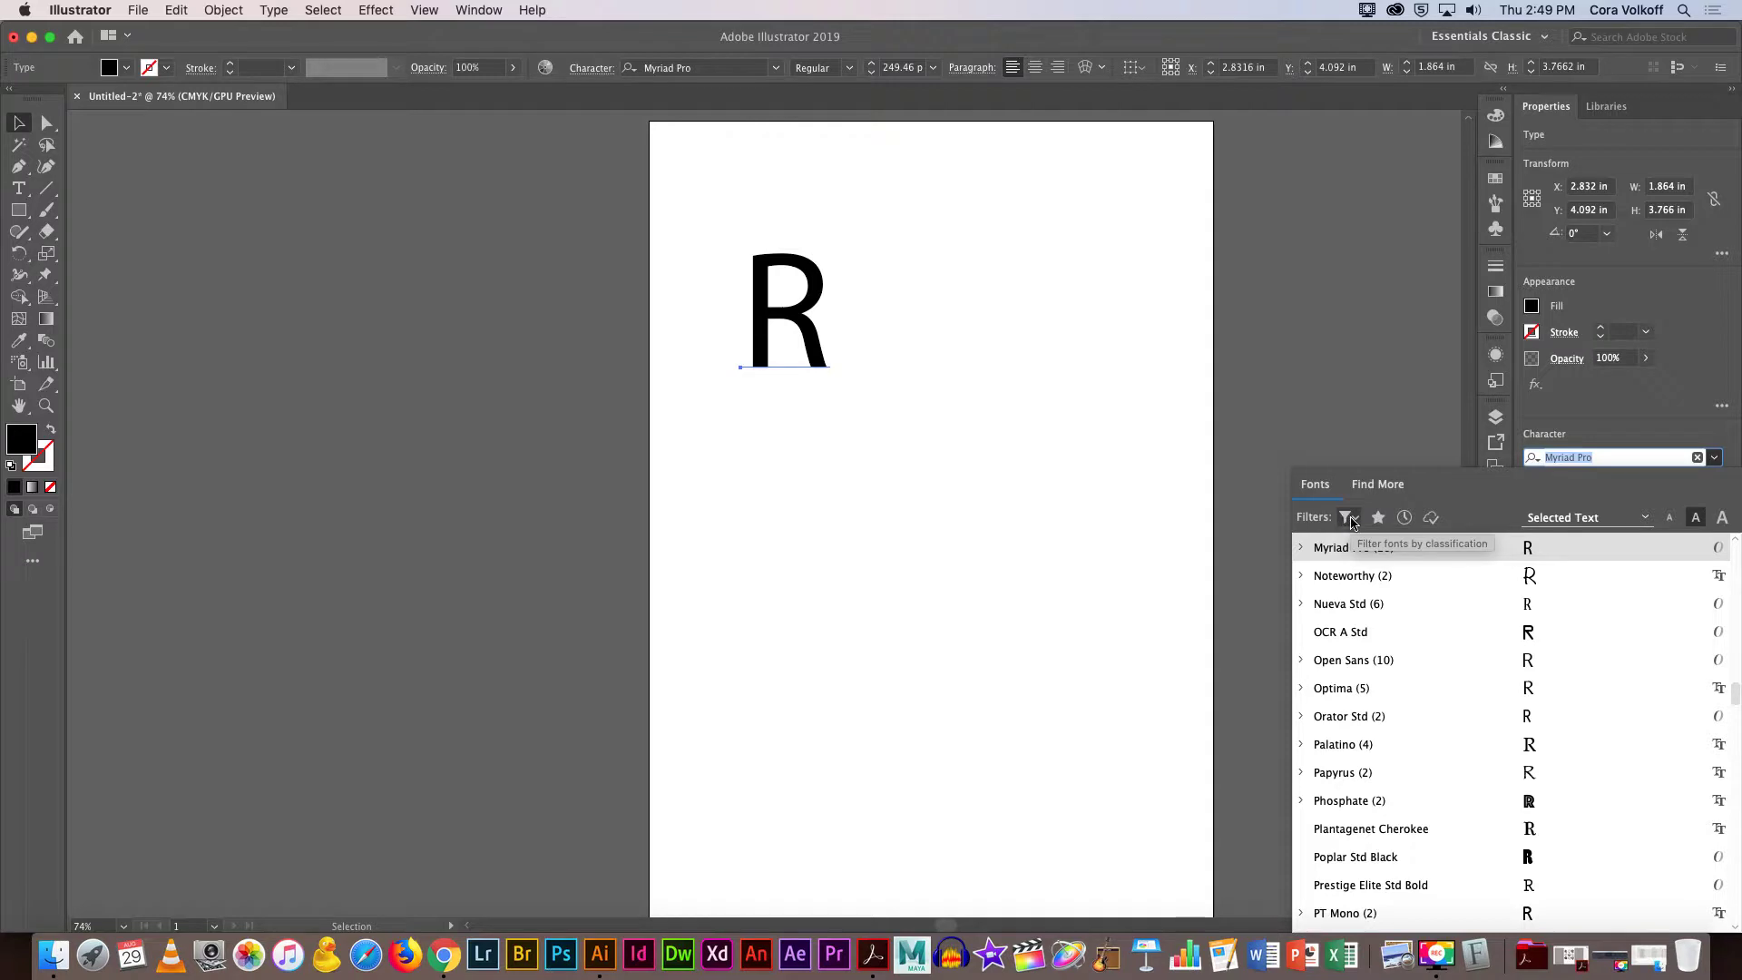
Filter fonts to Blackletter and set the R in Teutonic No1 DemiBold.
left_click(1349, 517)
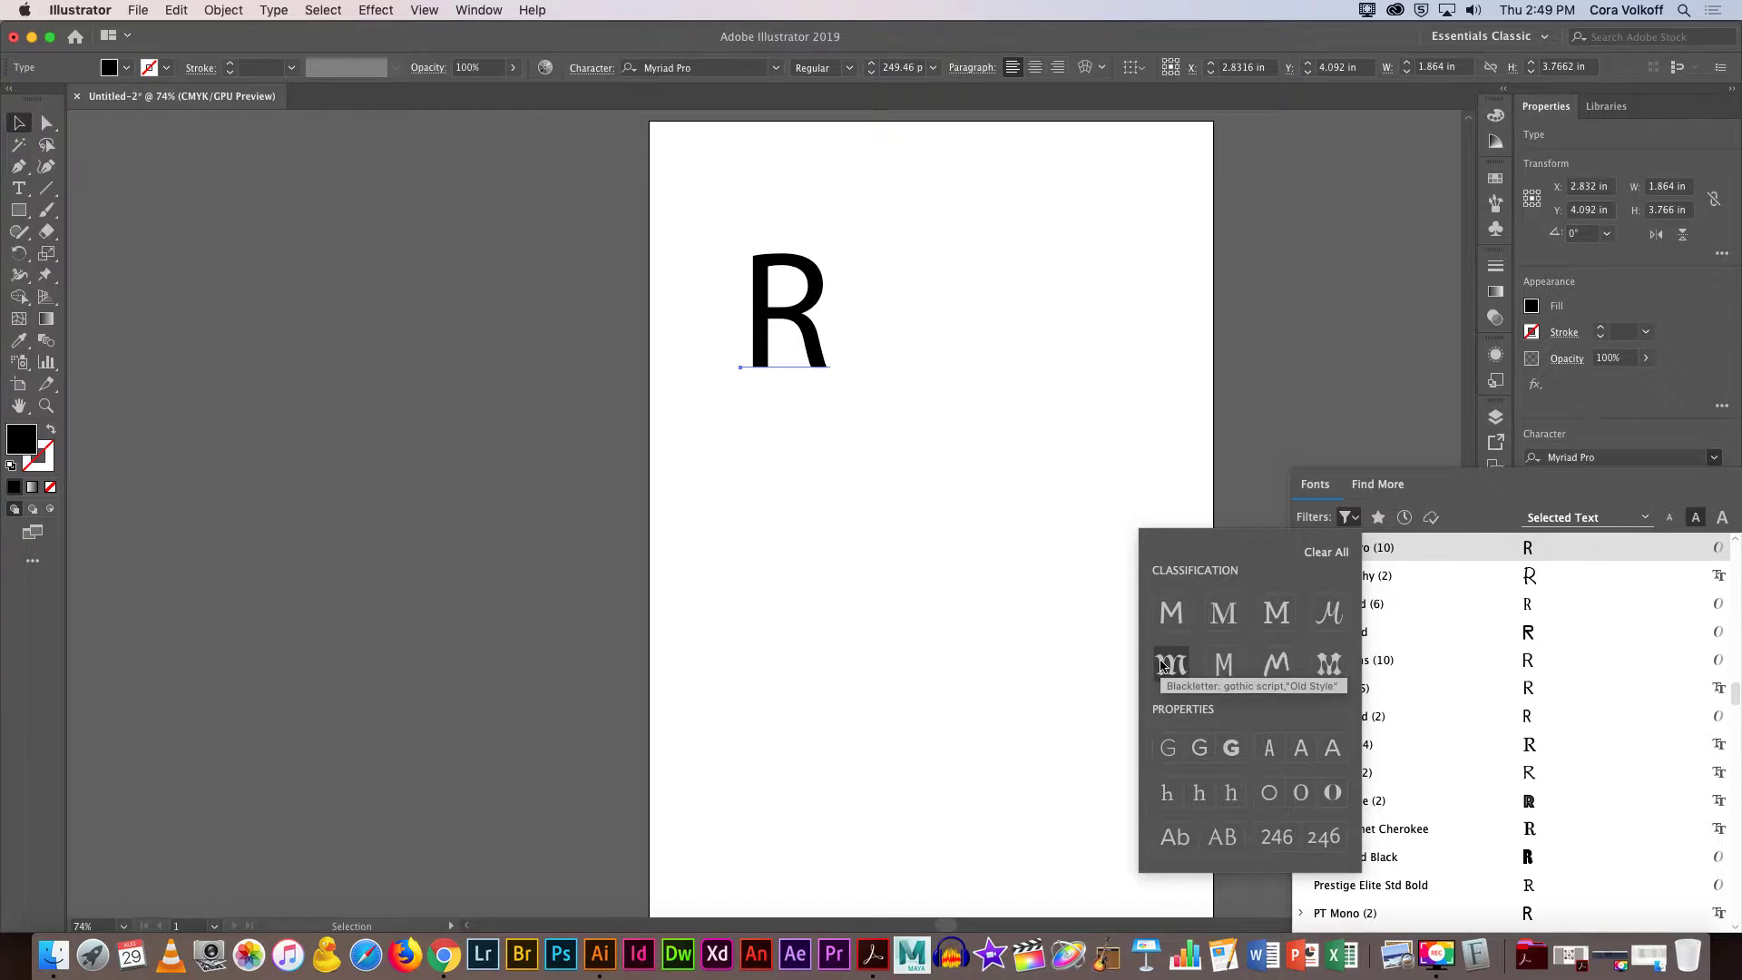
left_click(1164, 667)
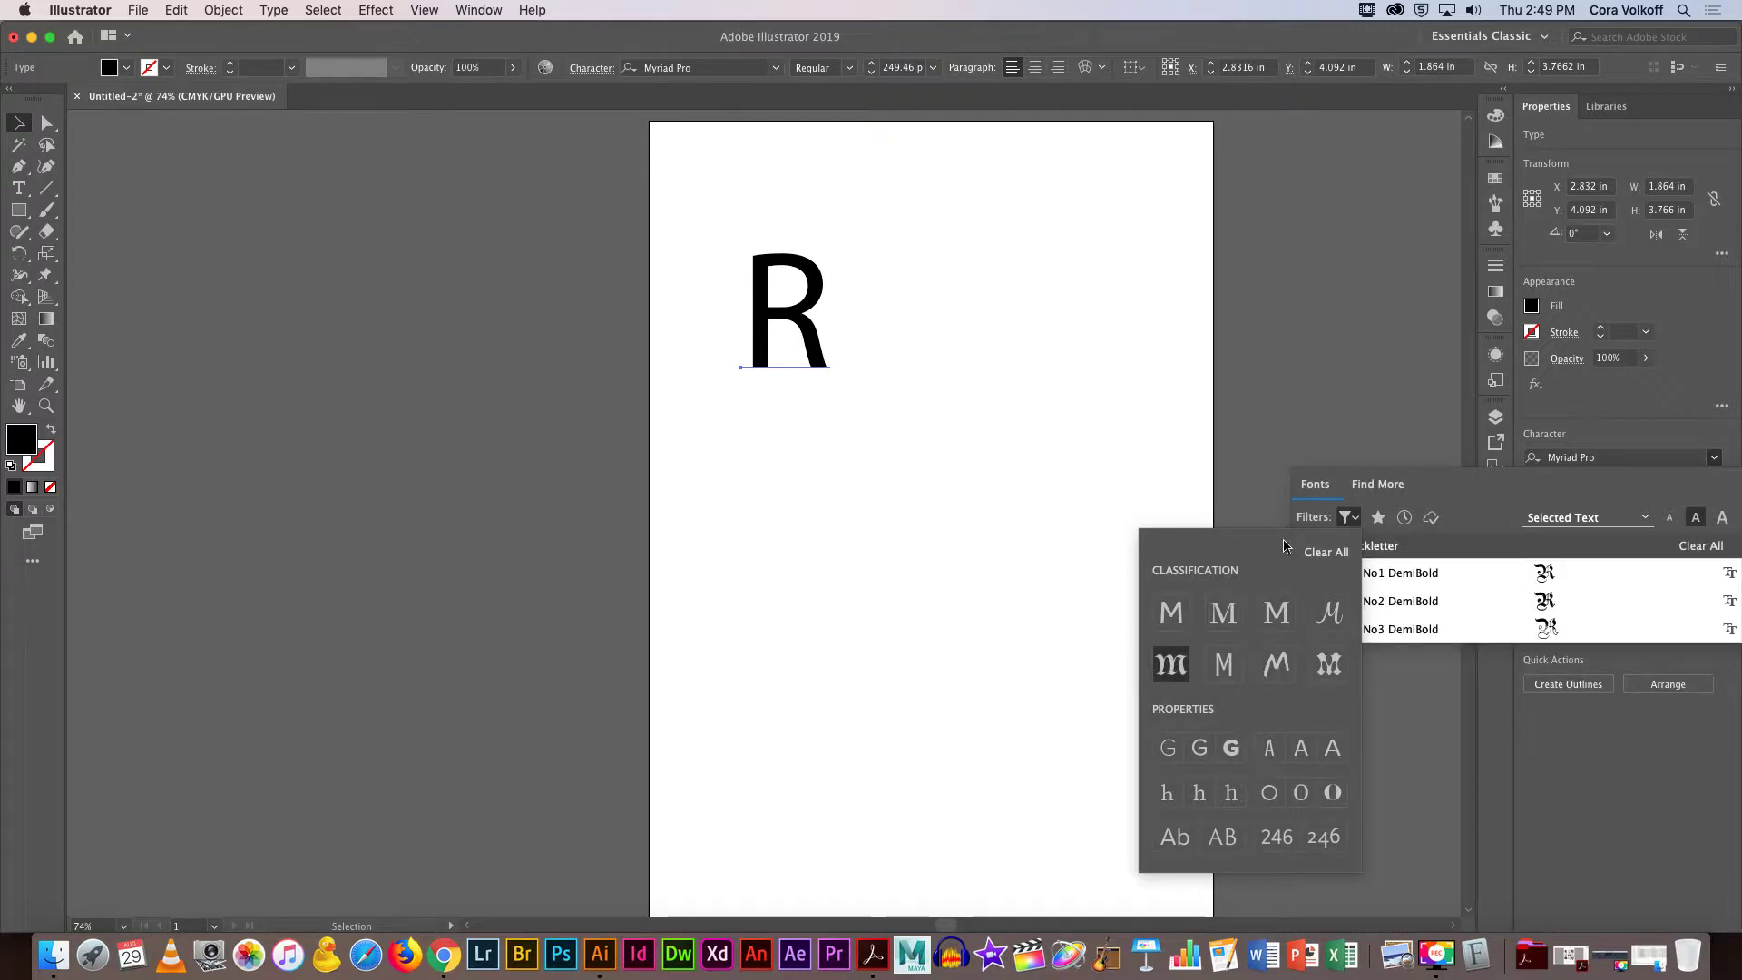
left_click(1381, 578)
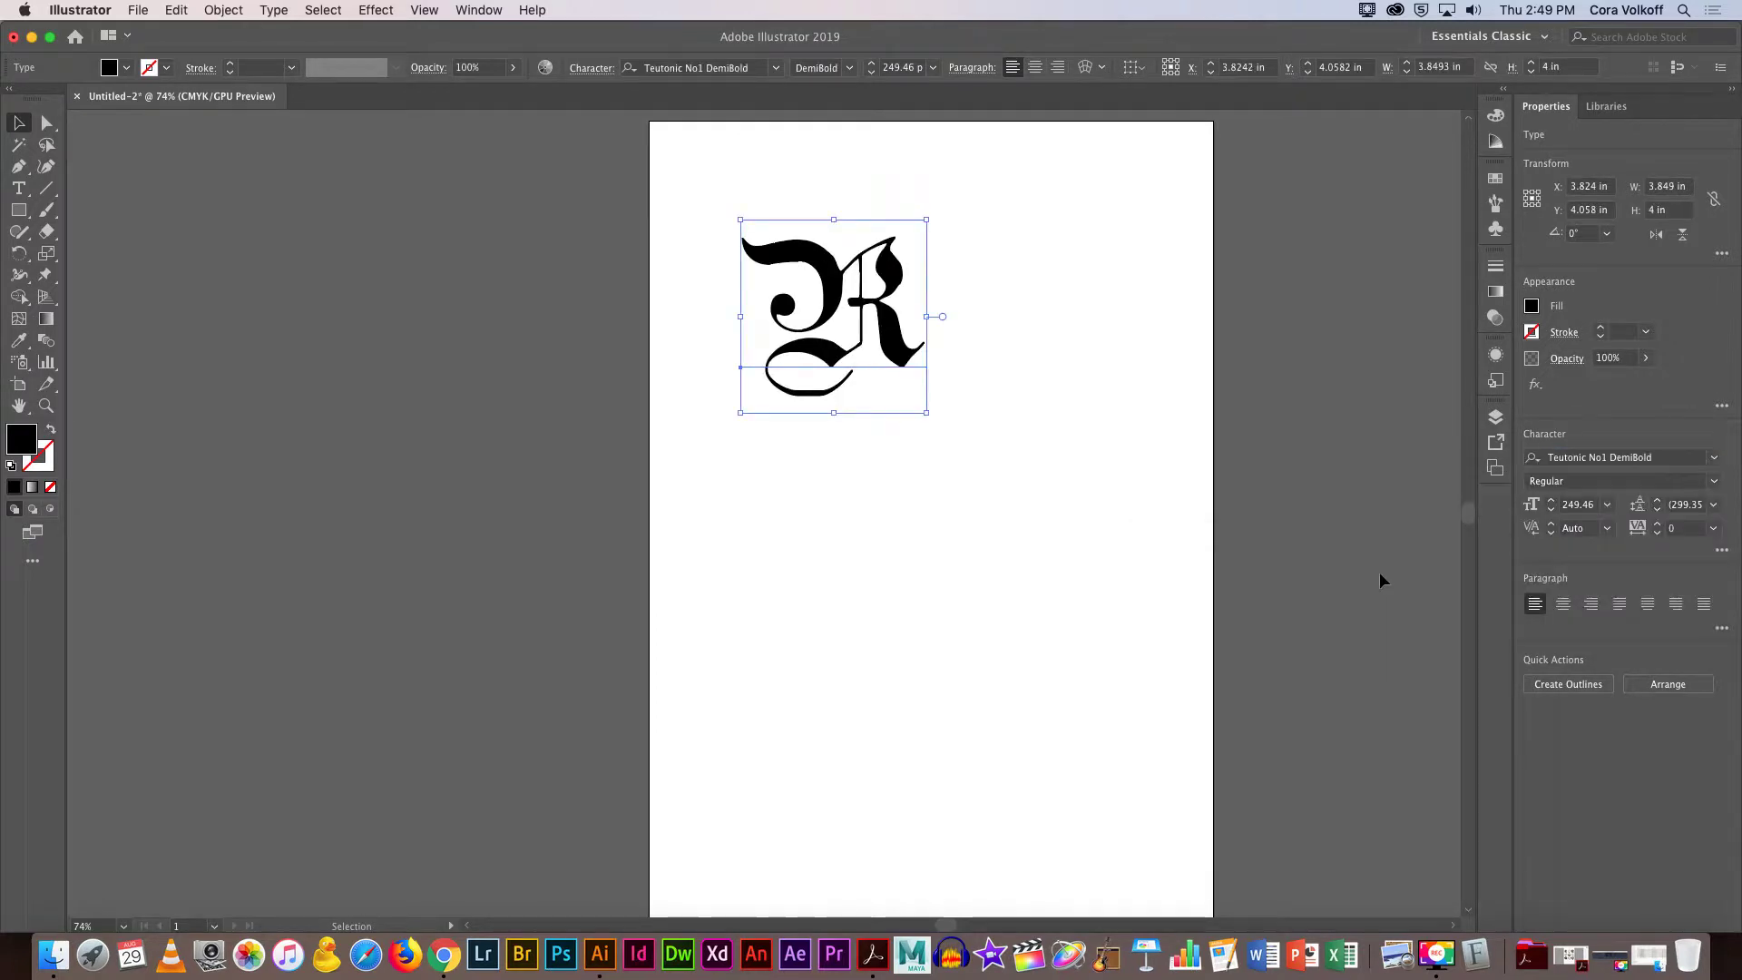
Duplicate the blackletter R and place the copy below the original.
left_click(957, 545)
left_click(904, 366)
key("super+c")
key("super+v")
left_click_drag(773, 516, 903, 549)
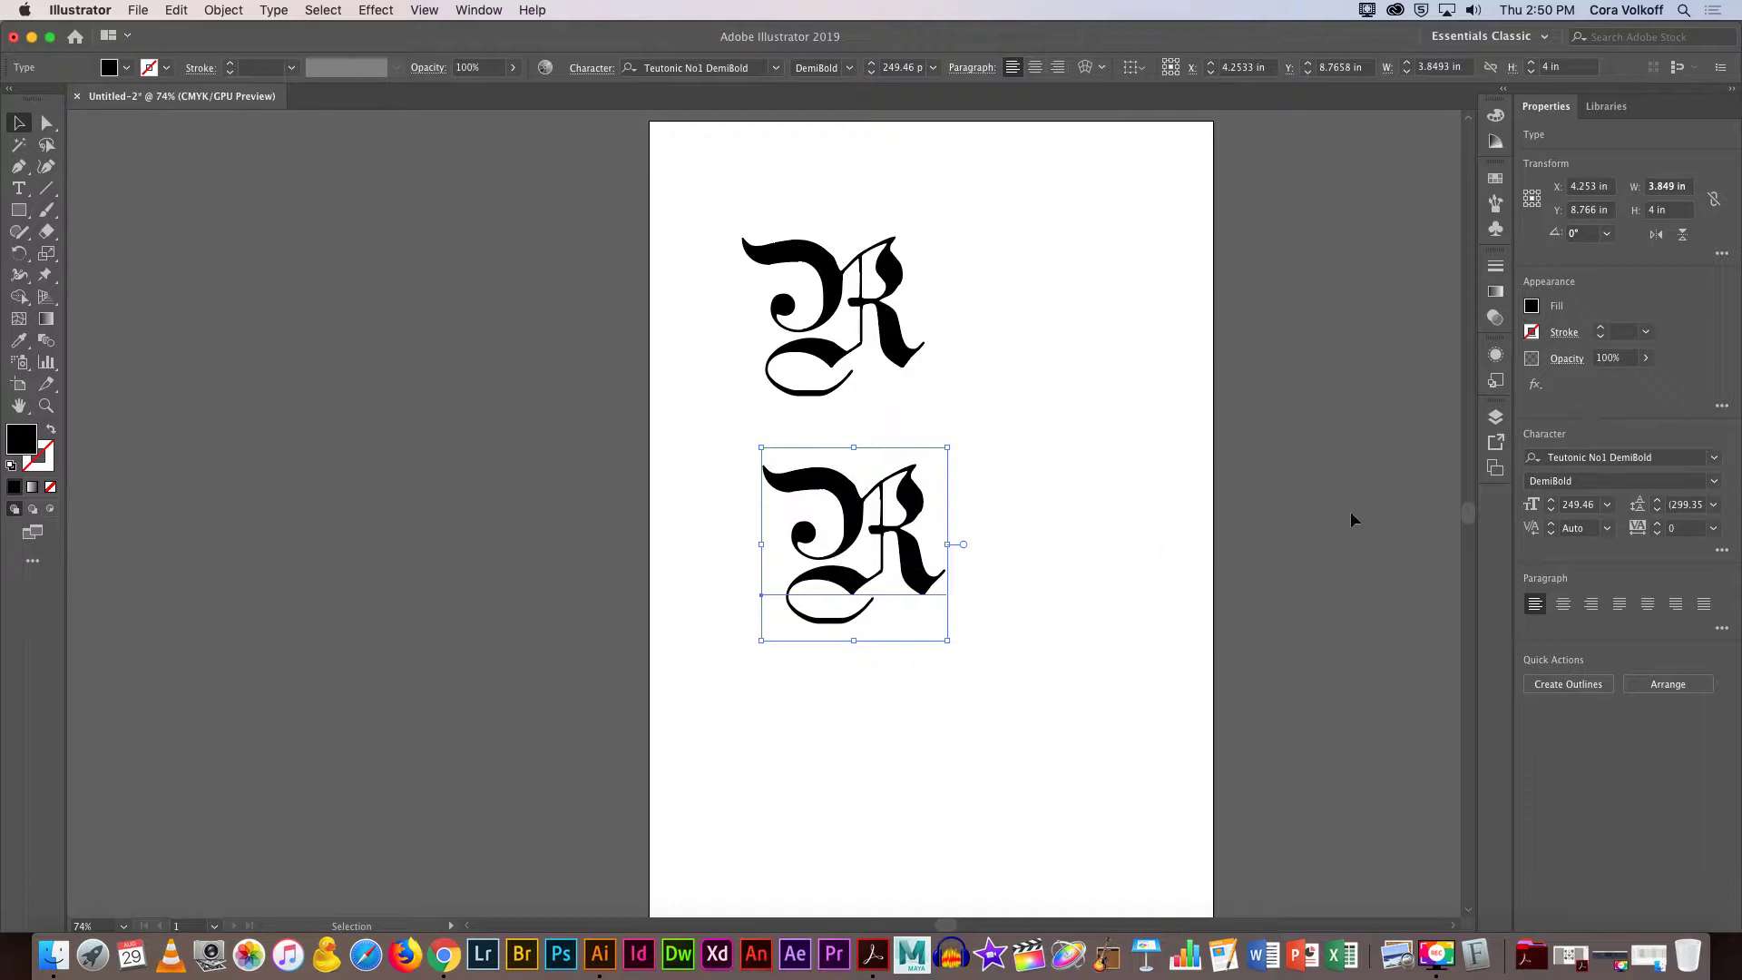
Switch the filter to Sans Serif and set the lower R in Avenir Next Ultra Light.
left_click(1713, 459)
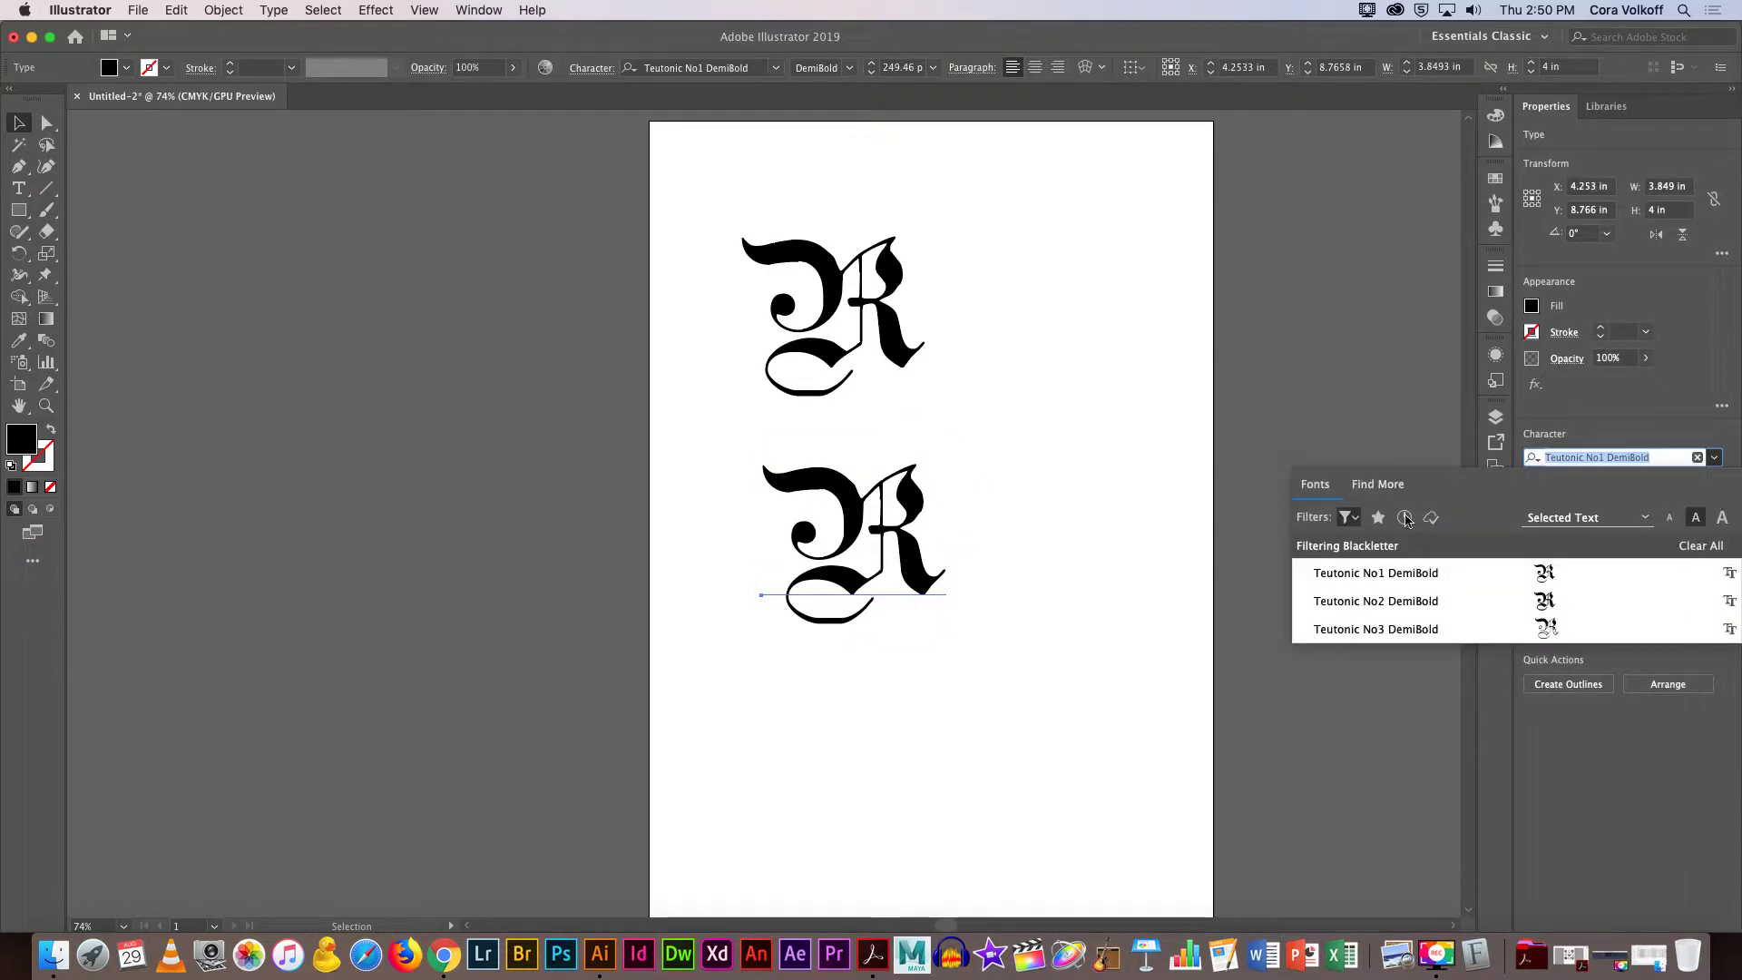
left_click(1347, 519)
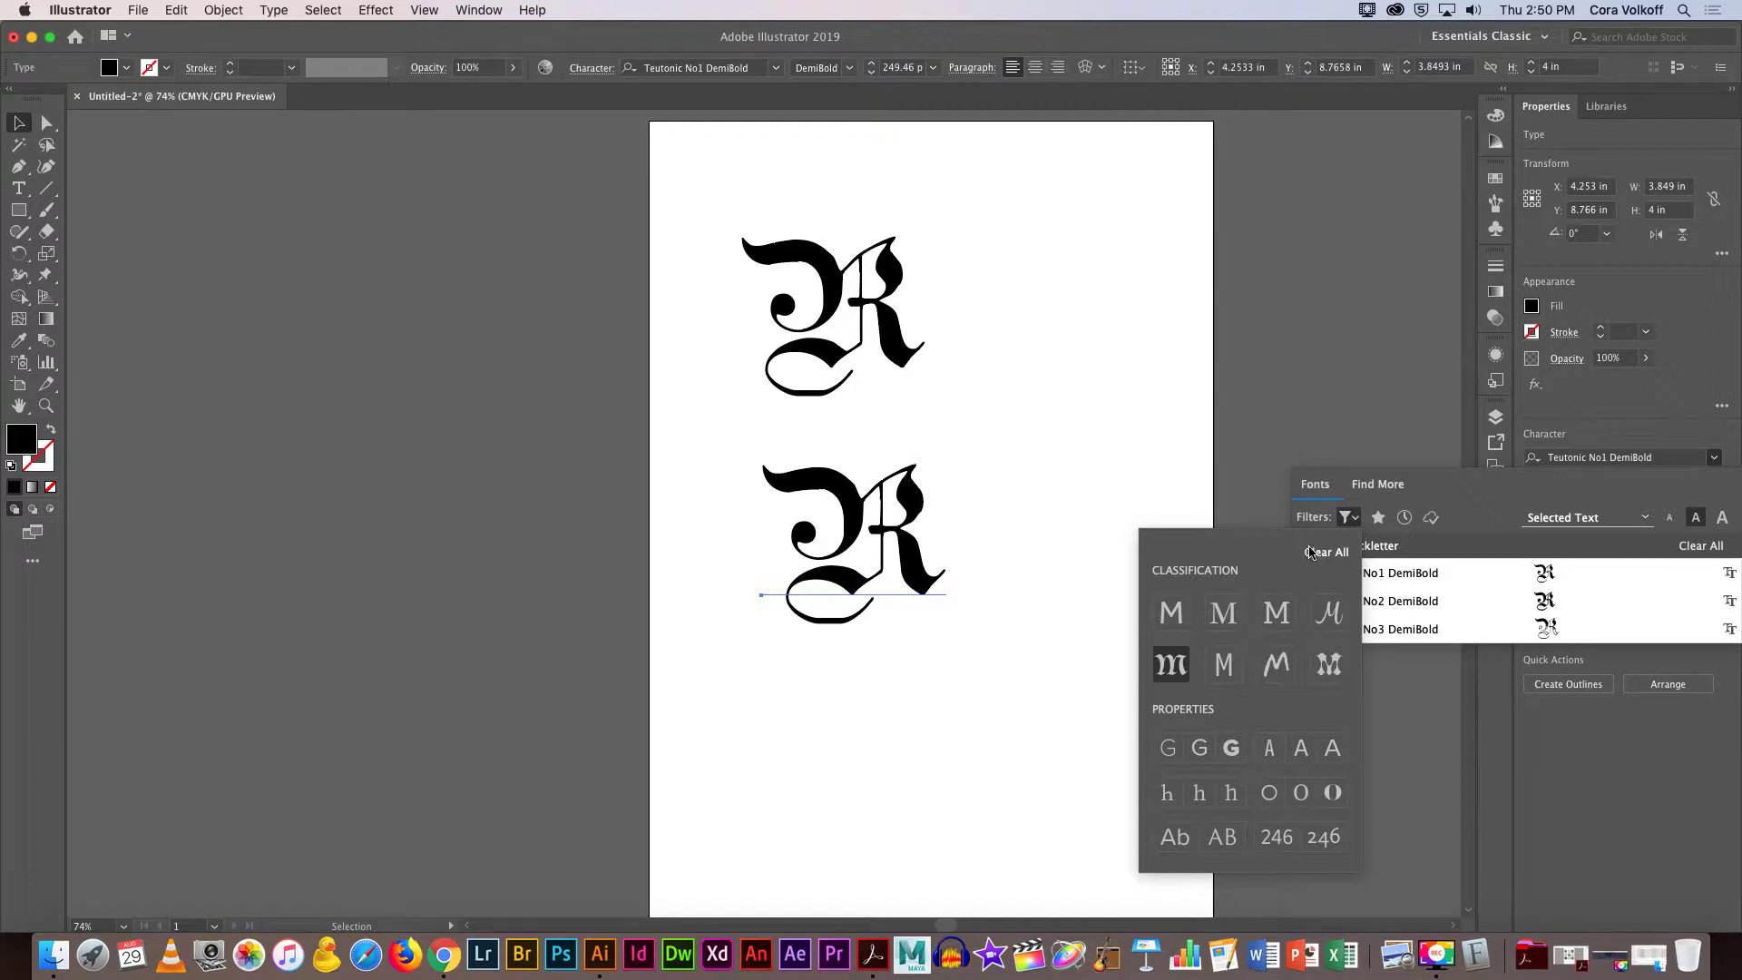
left_click(1323, 555)
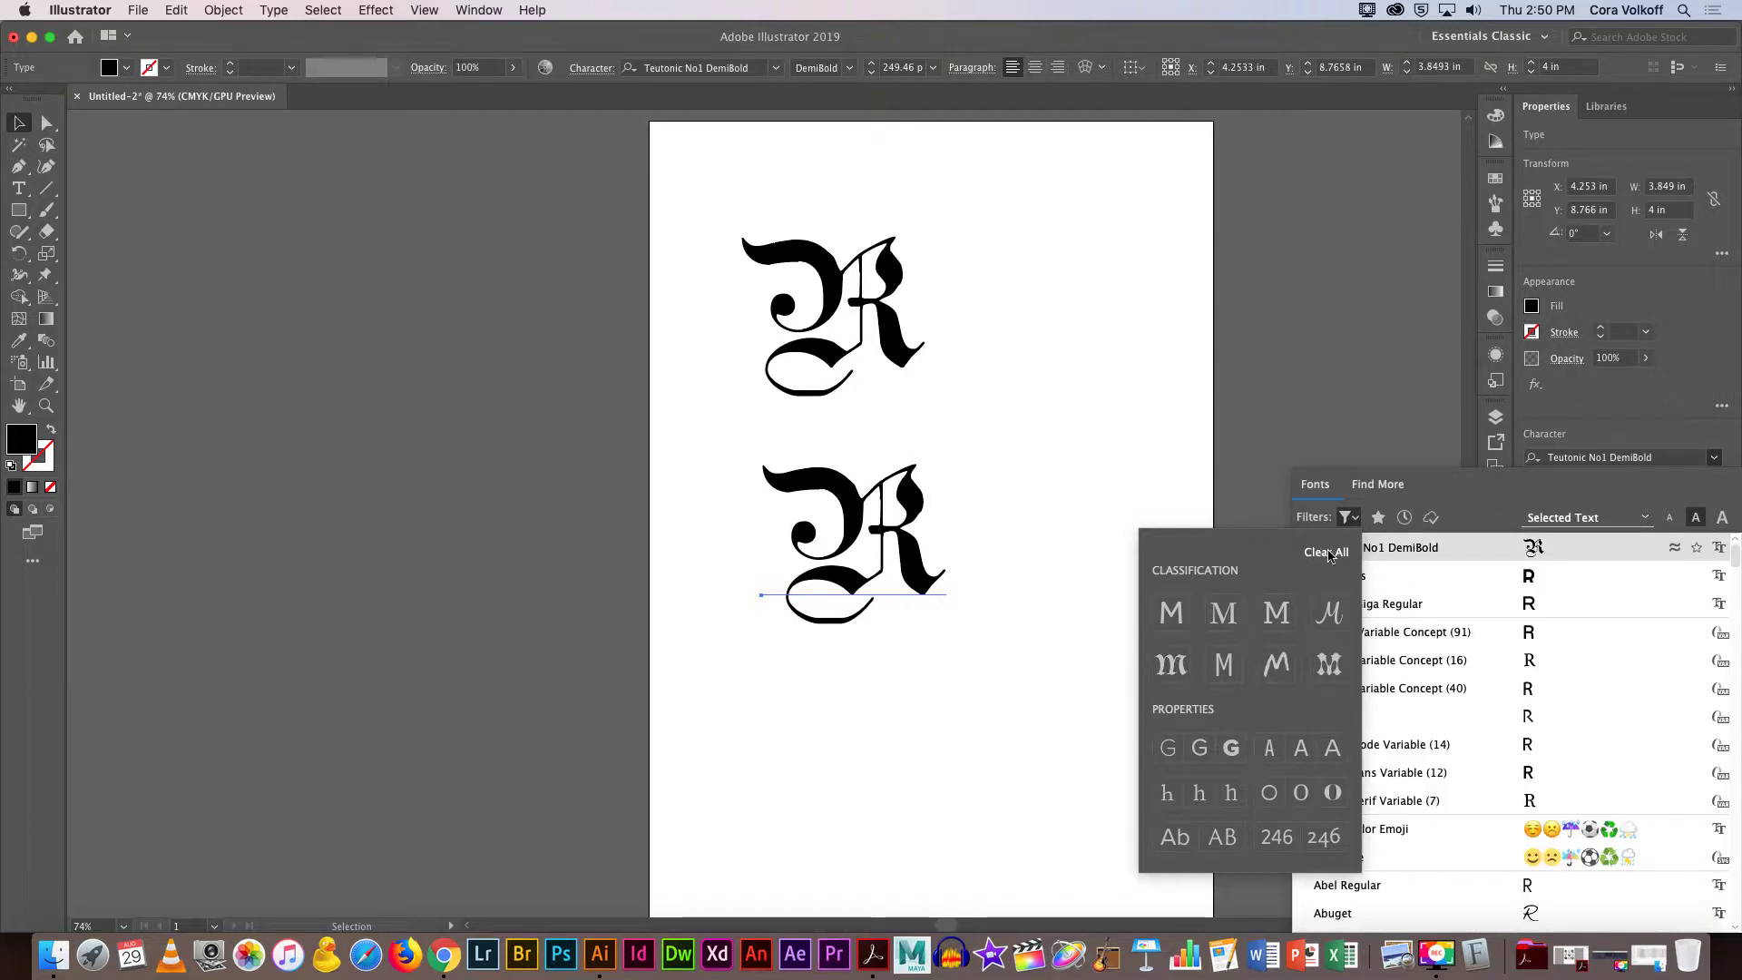
left_click(1170, 612)
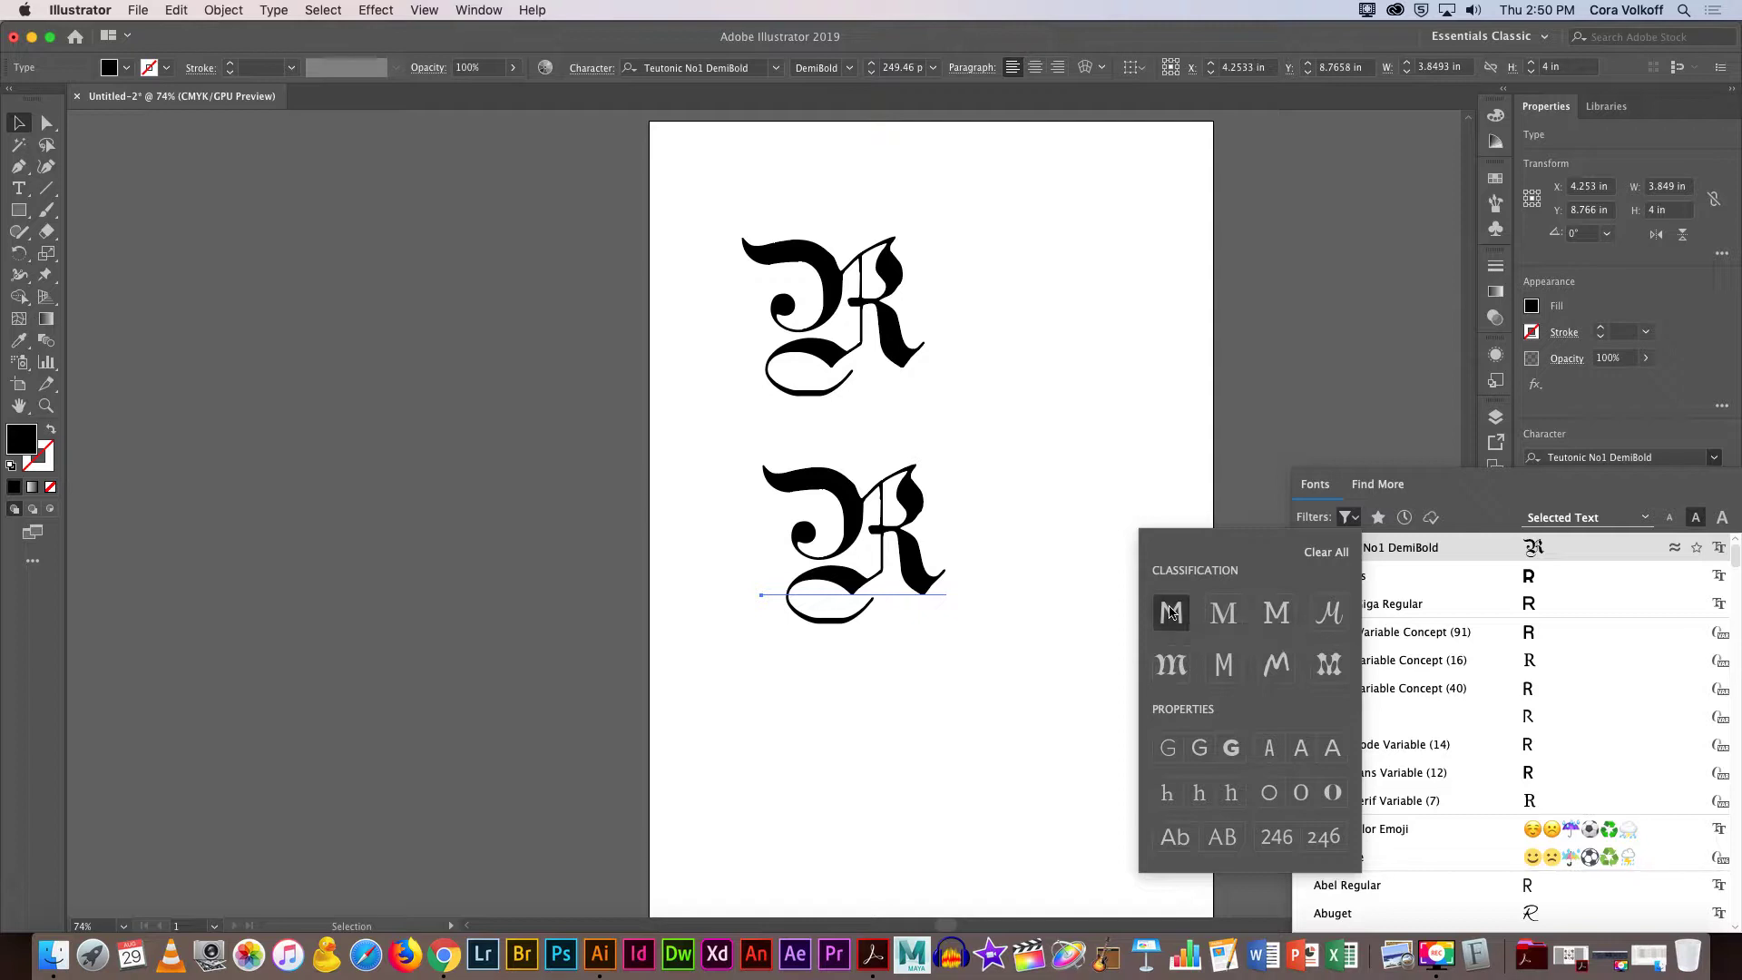
left_click(1397, 633)
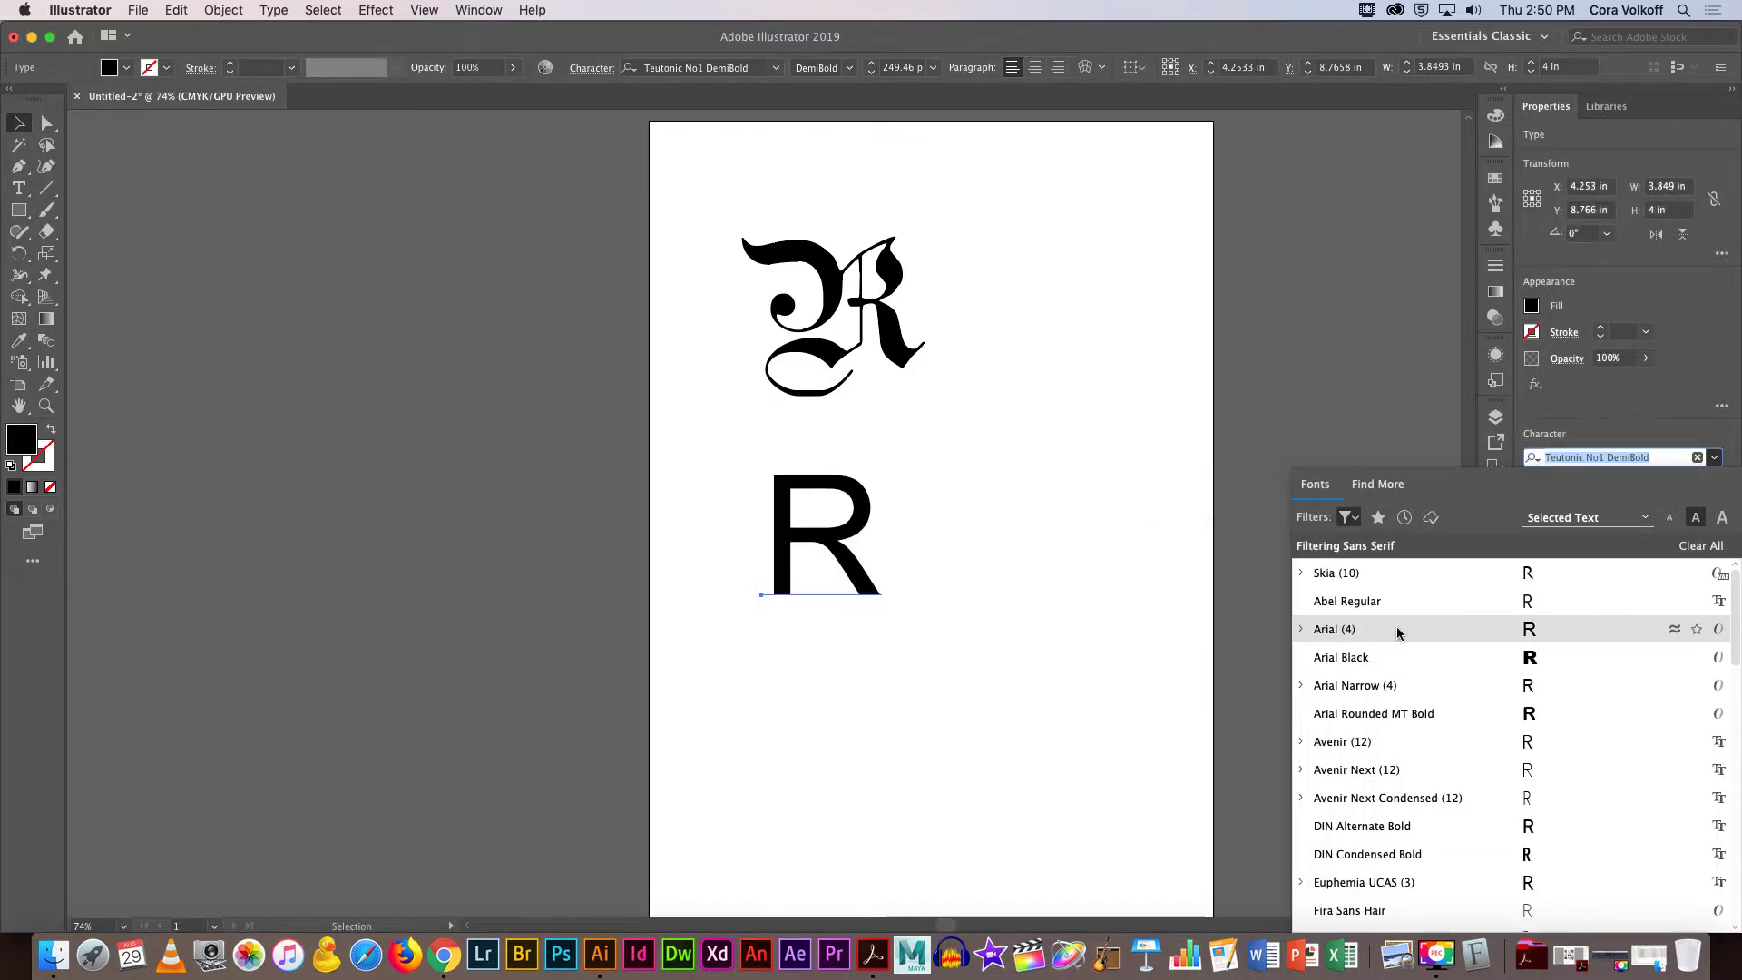
left_click(1419, 769)
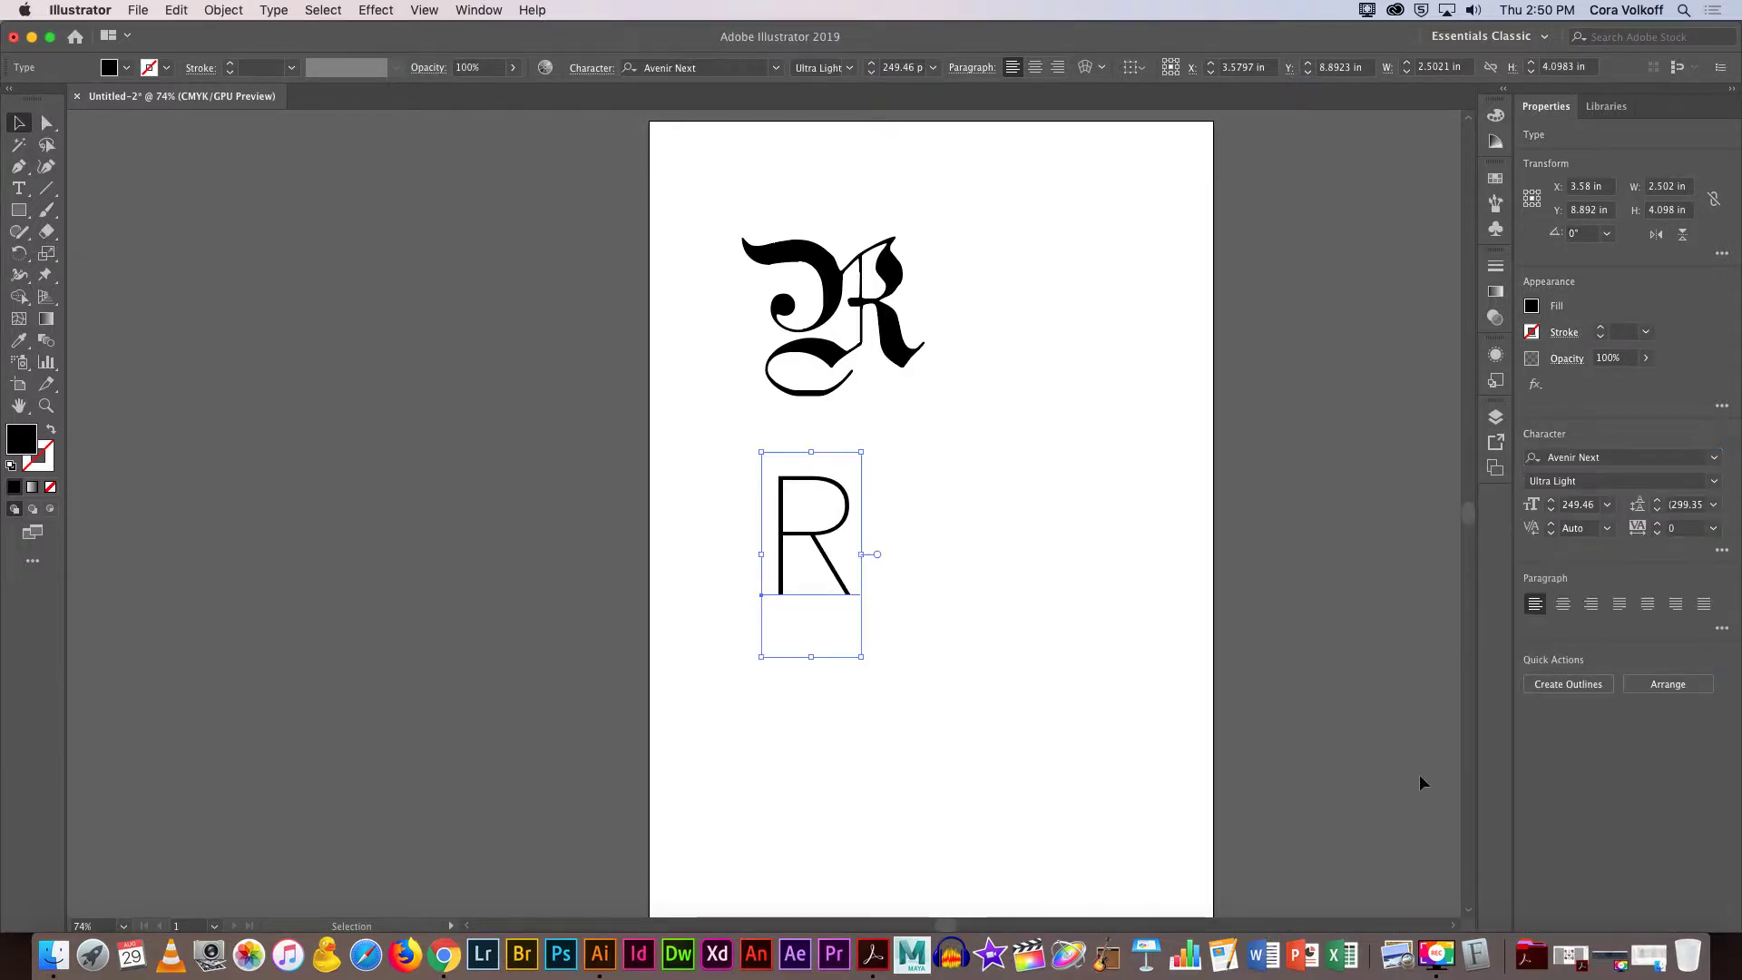
Zoom to 150% and move the blackletter R and the thin R higher up the page.
left_click(976, 498)
left_click(786, 499)
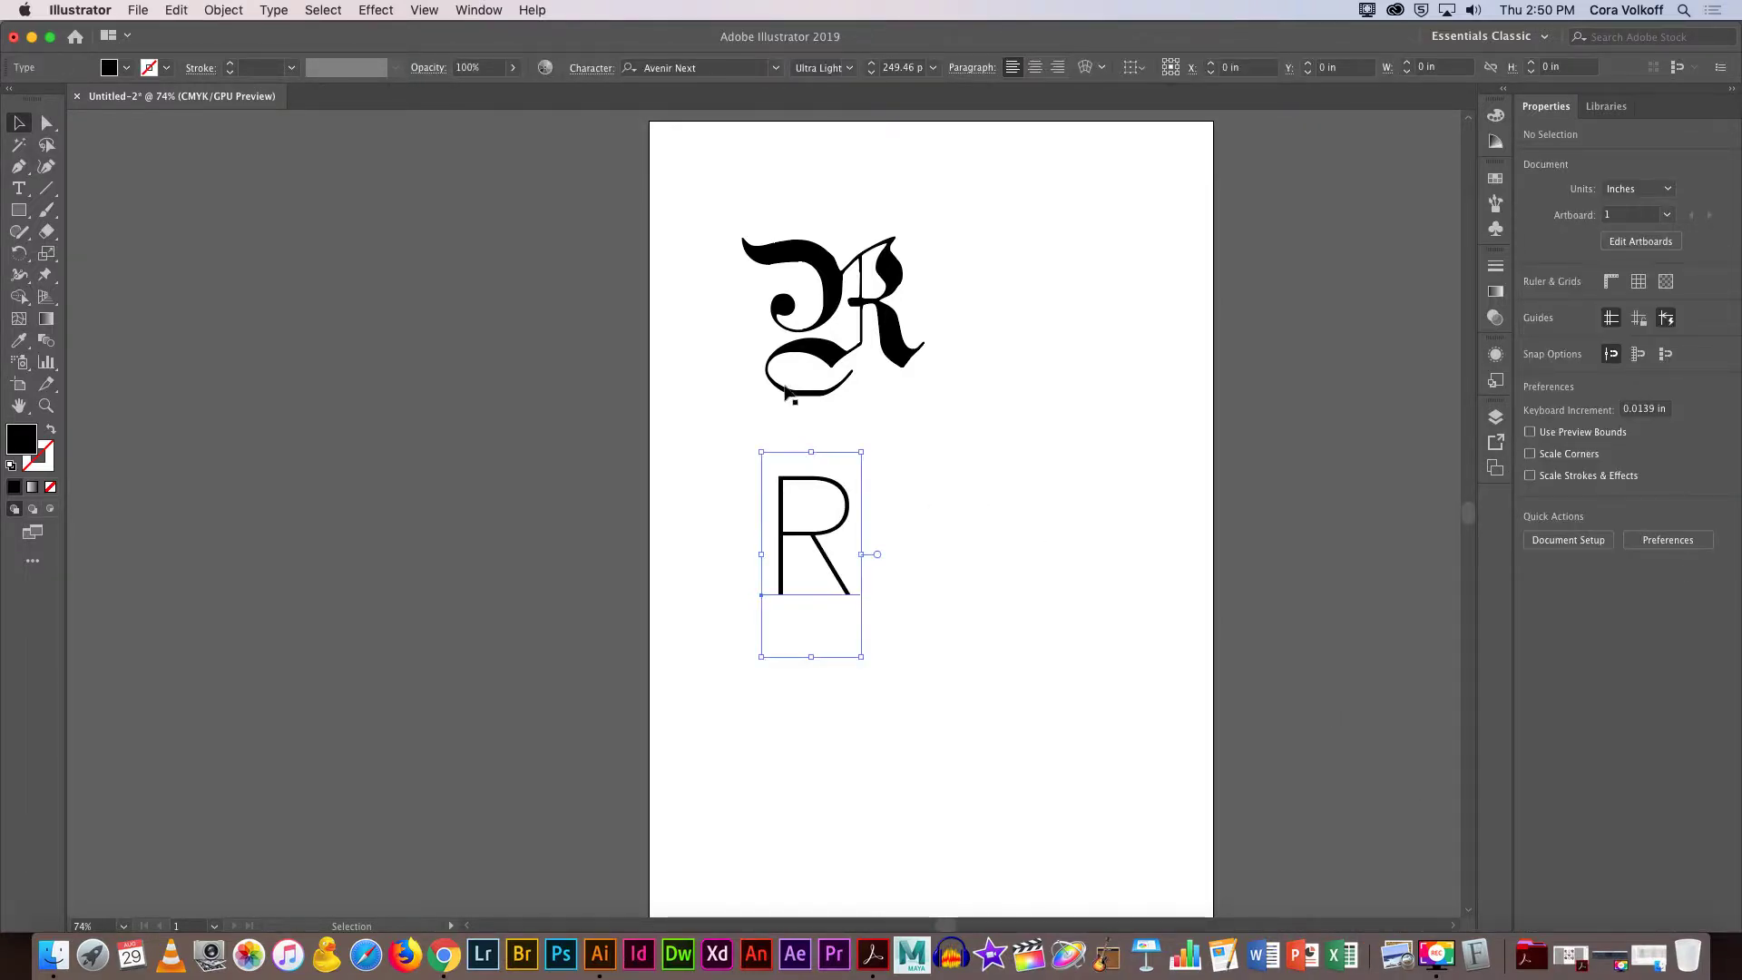
left_click(789, 292)
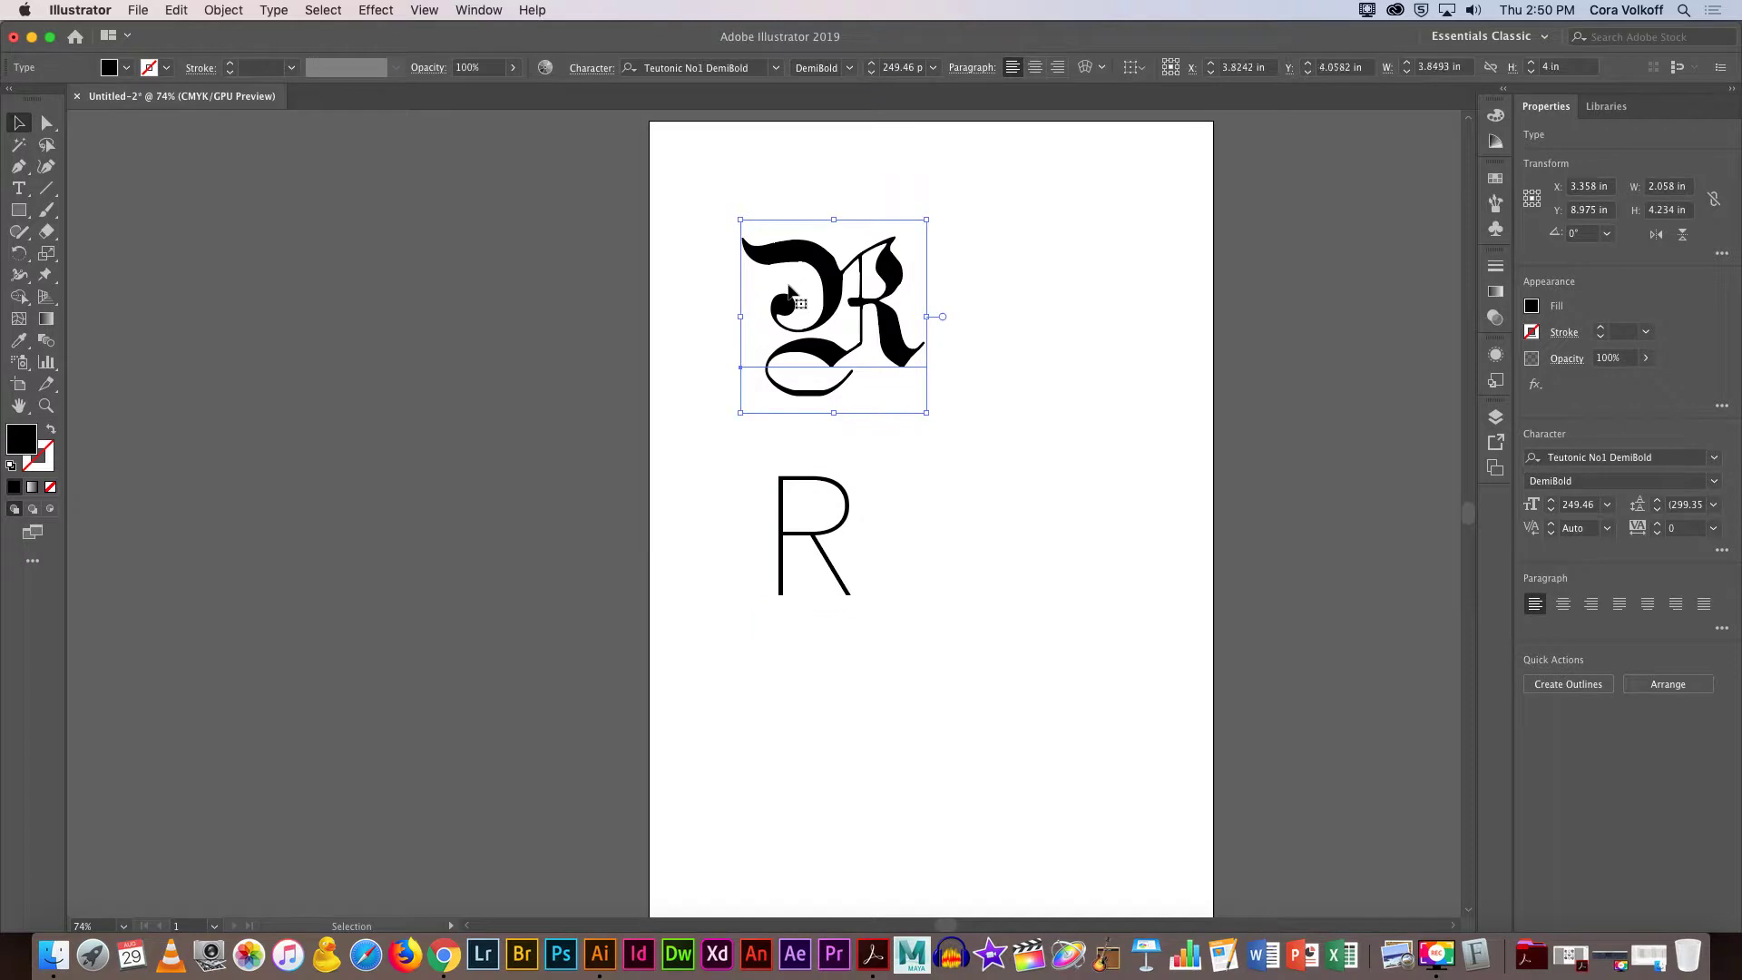
left_click(810, 453)
left_click(825, 471)
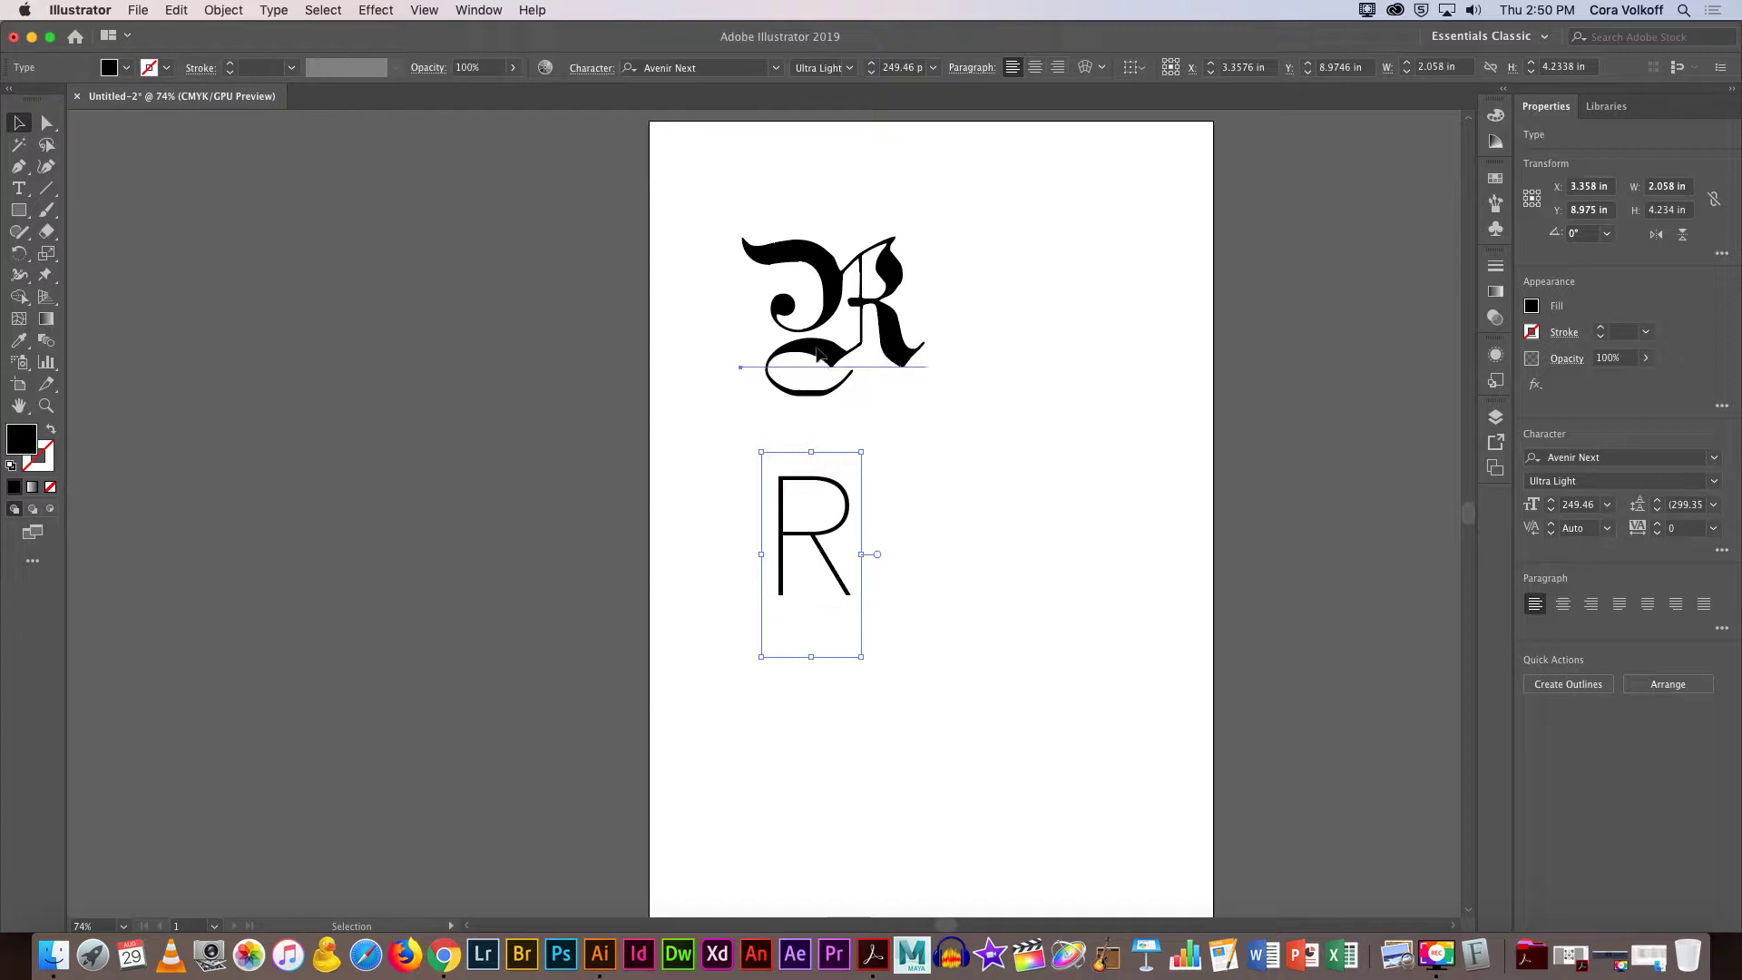
left_click_drag(821, 354, 814, 313)
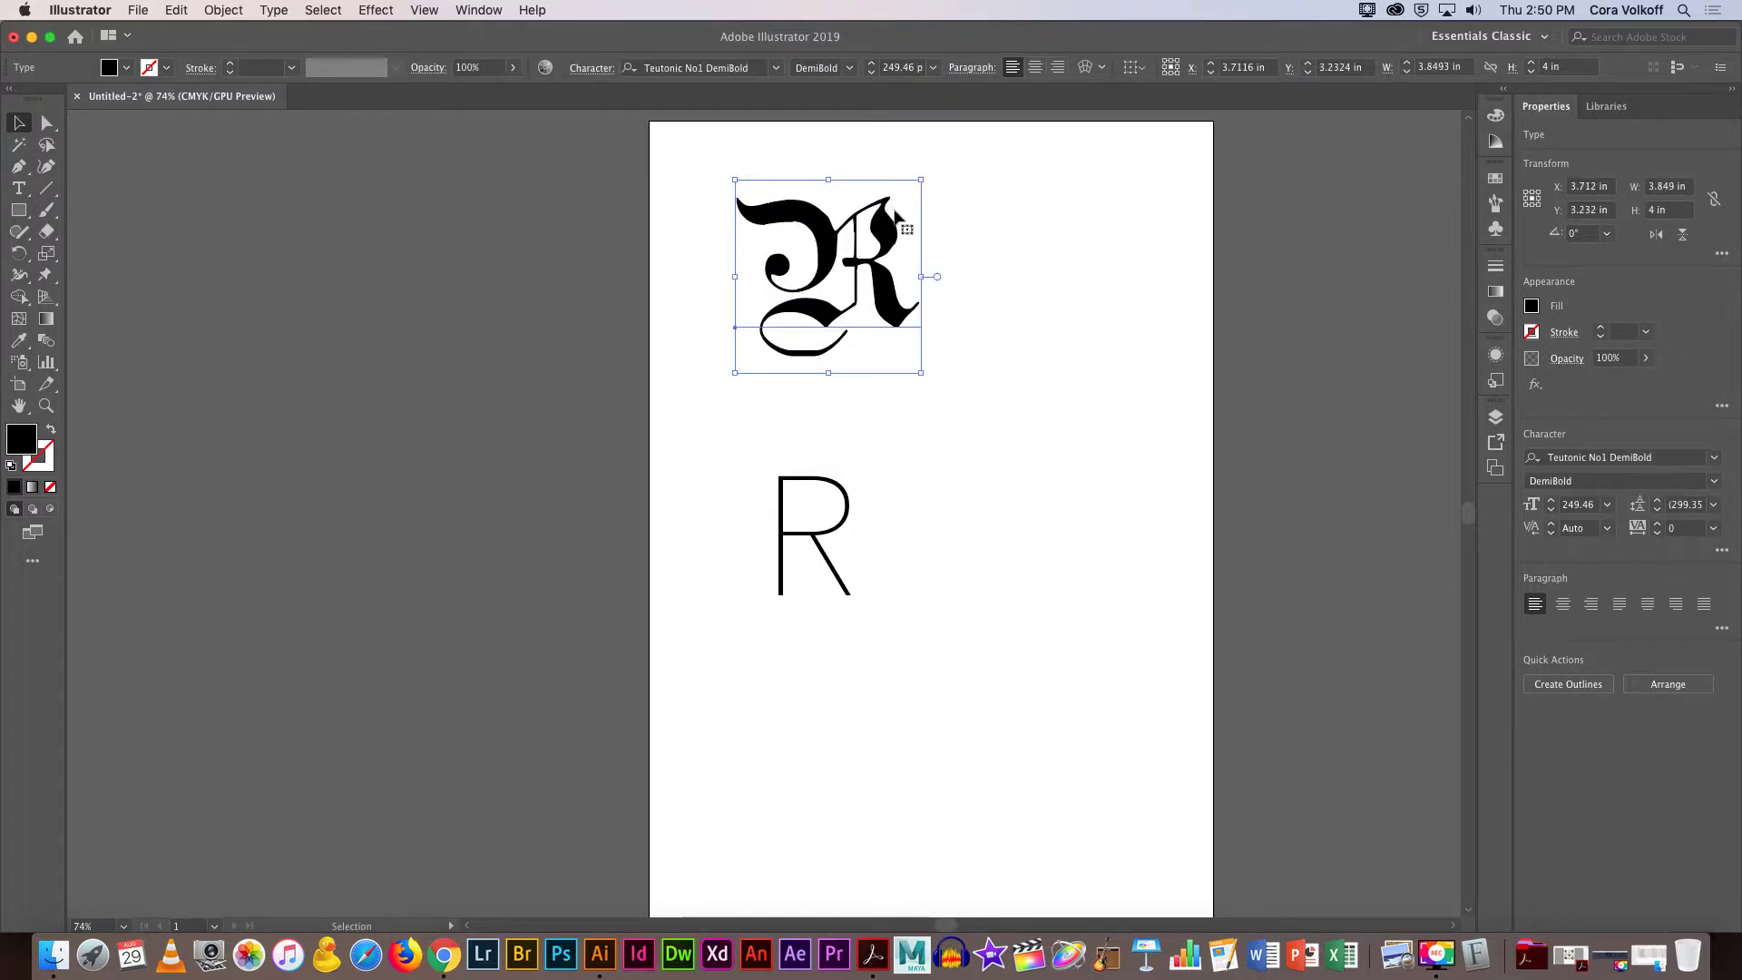
key("super+shift+a")
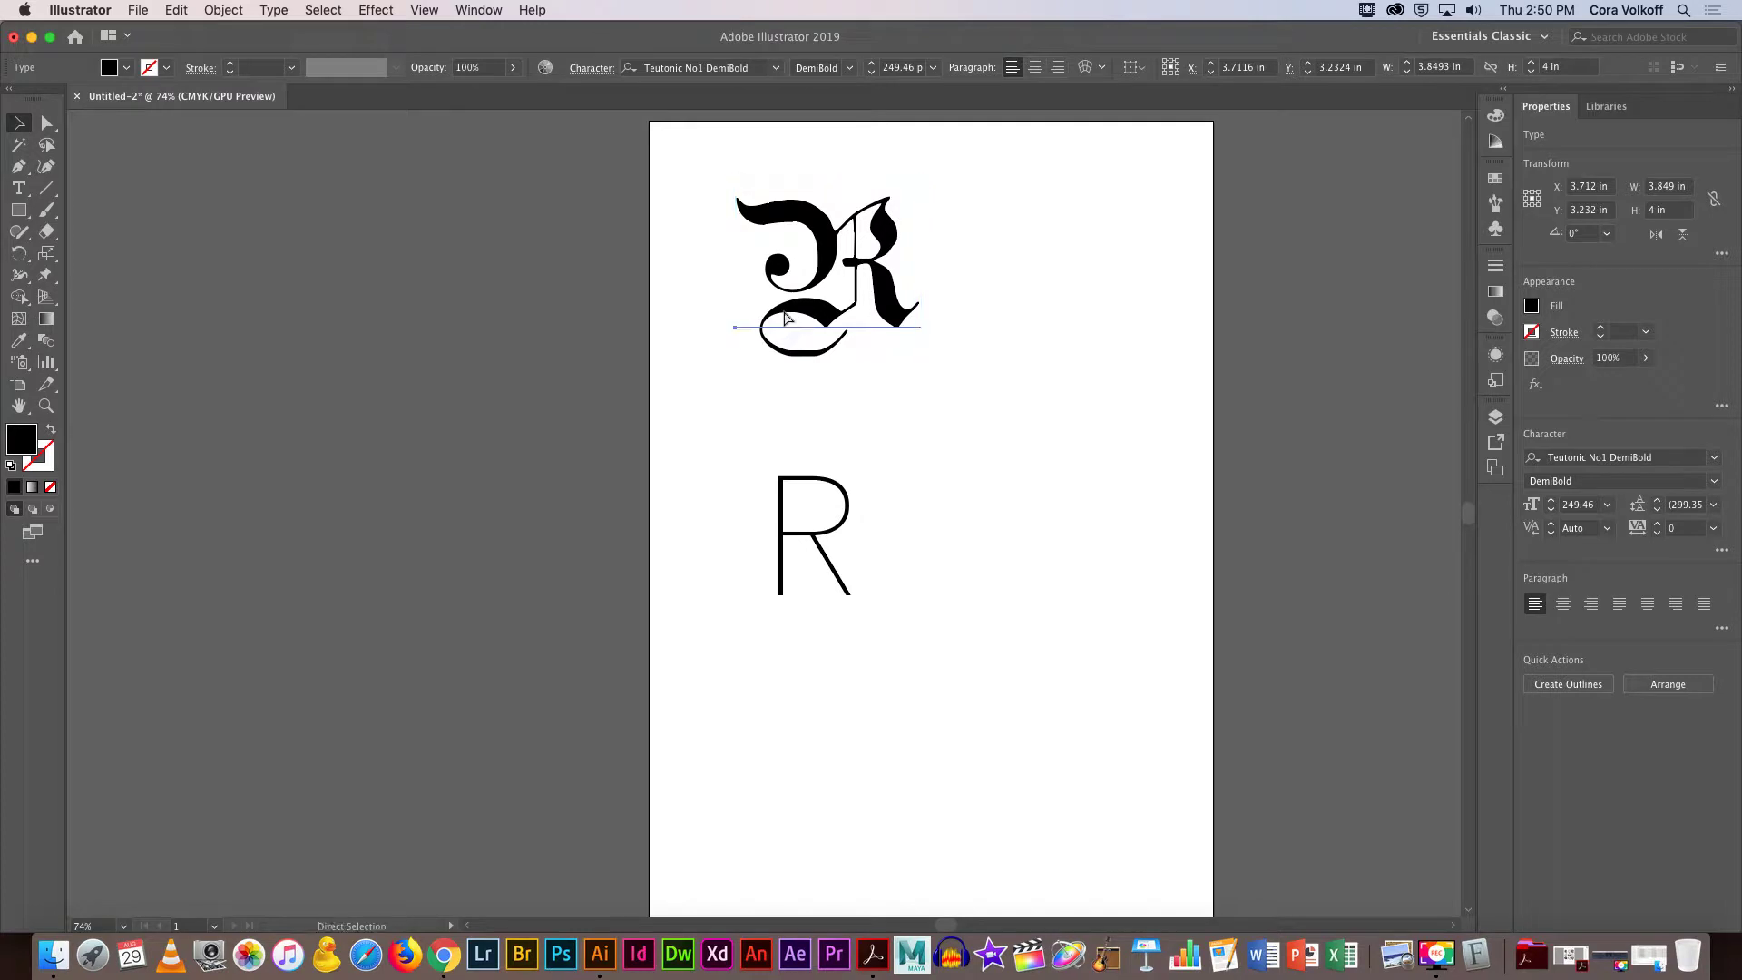
key("super+equal")
key("super+equal")
left_click(721, 381)
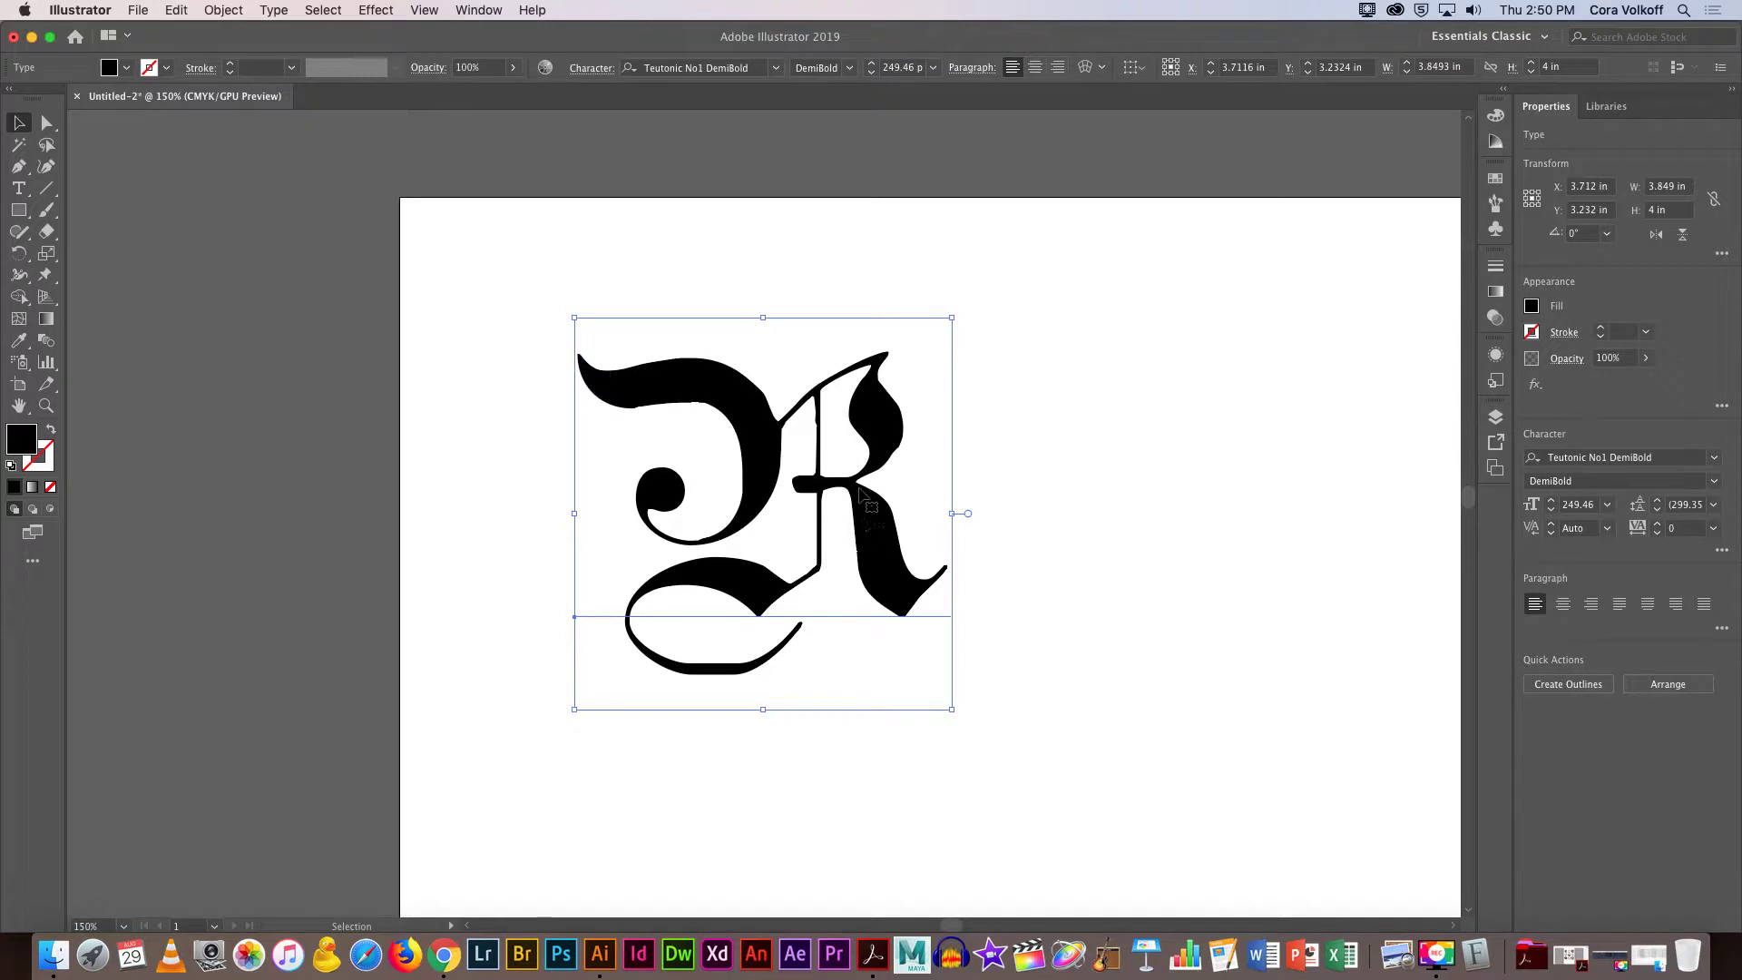
scroll(860, 493, "down", 5)
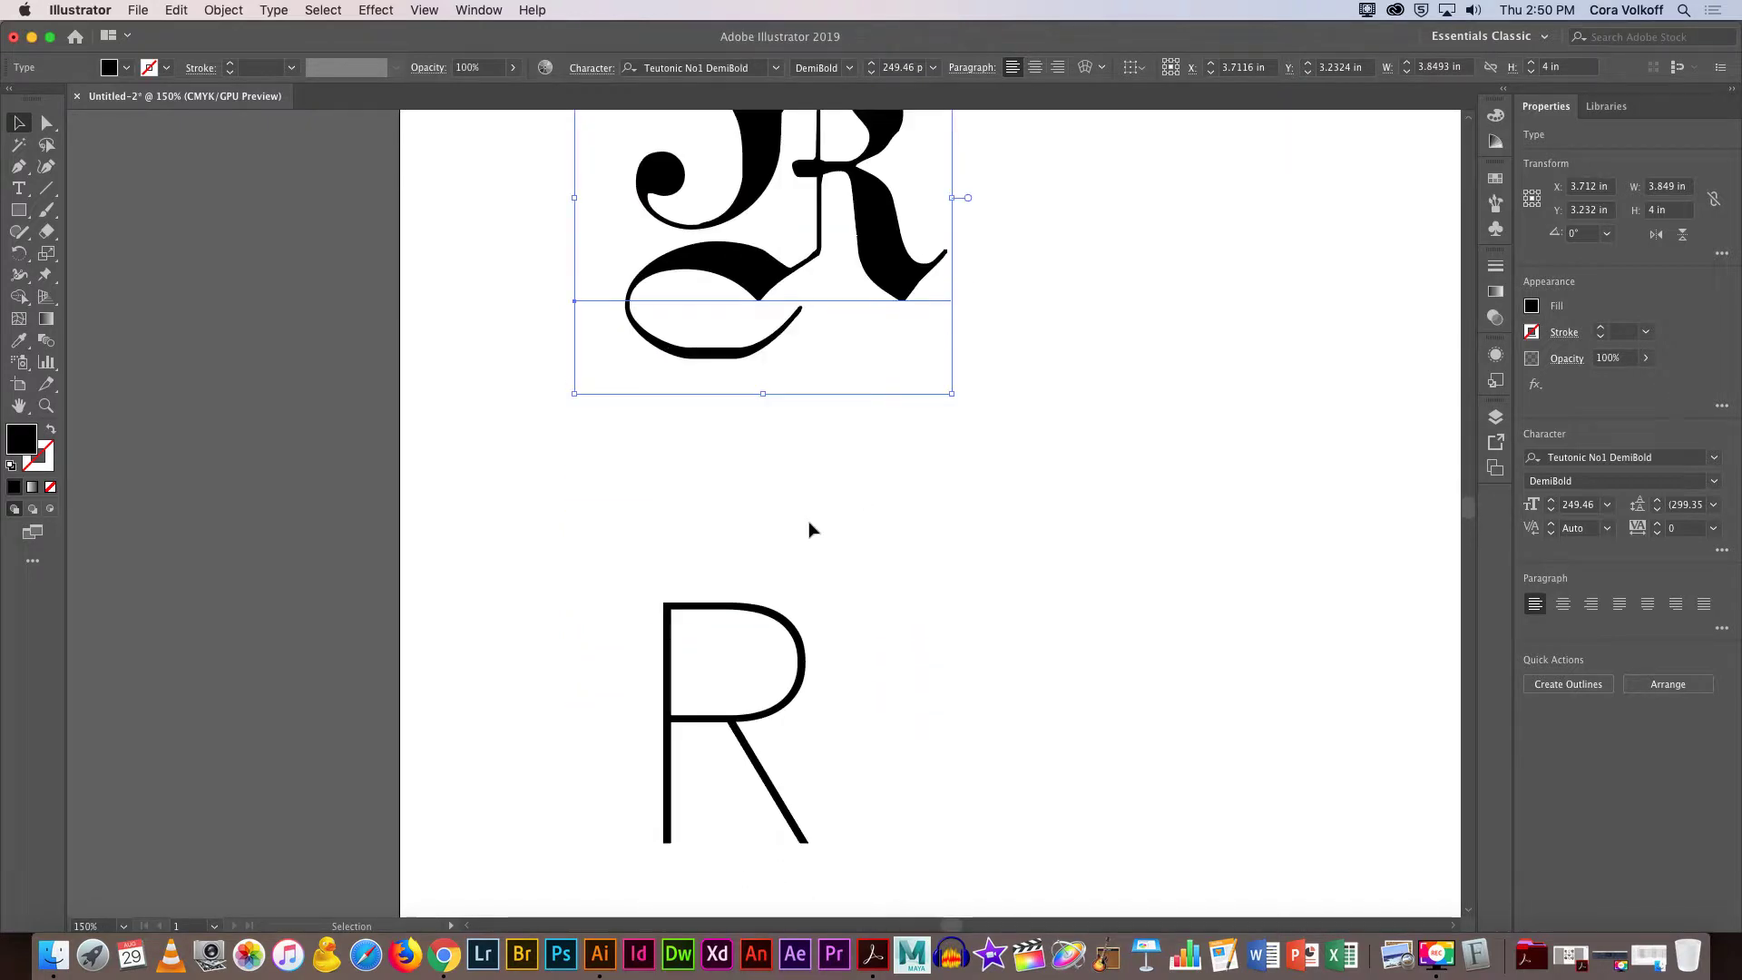
left_click_drag(779, 626, 779, 484)
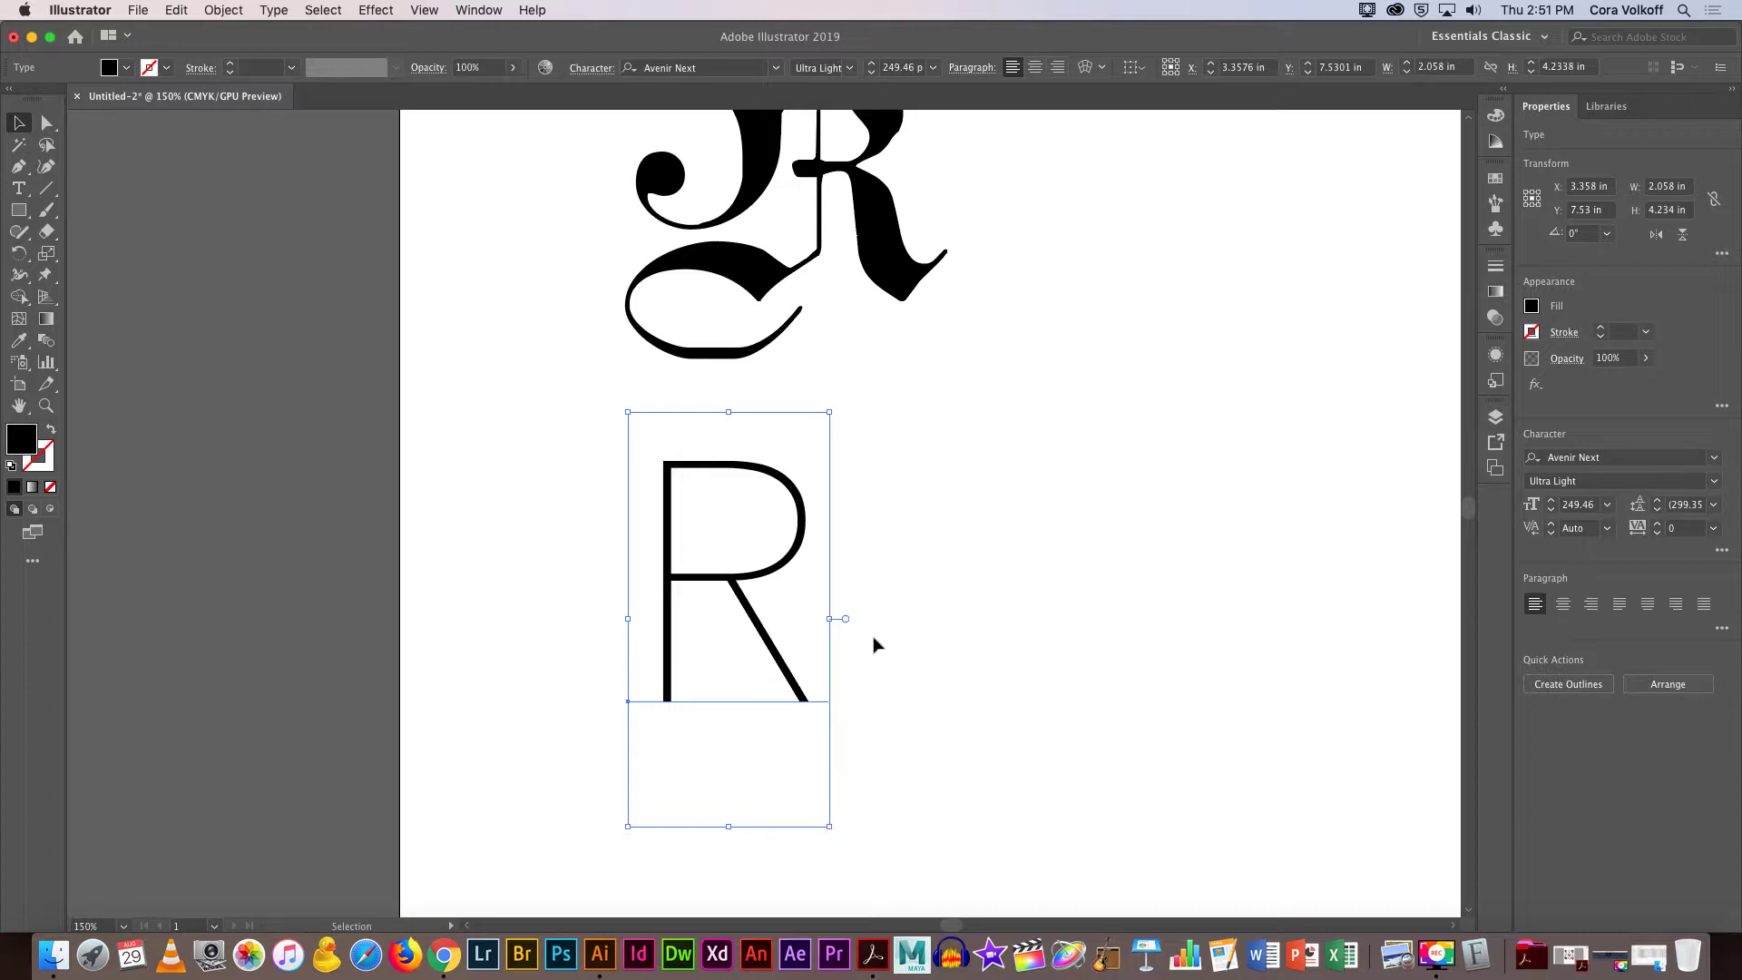
scroll(894, 591, "down", 1)
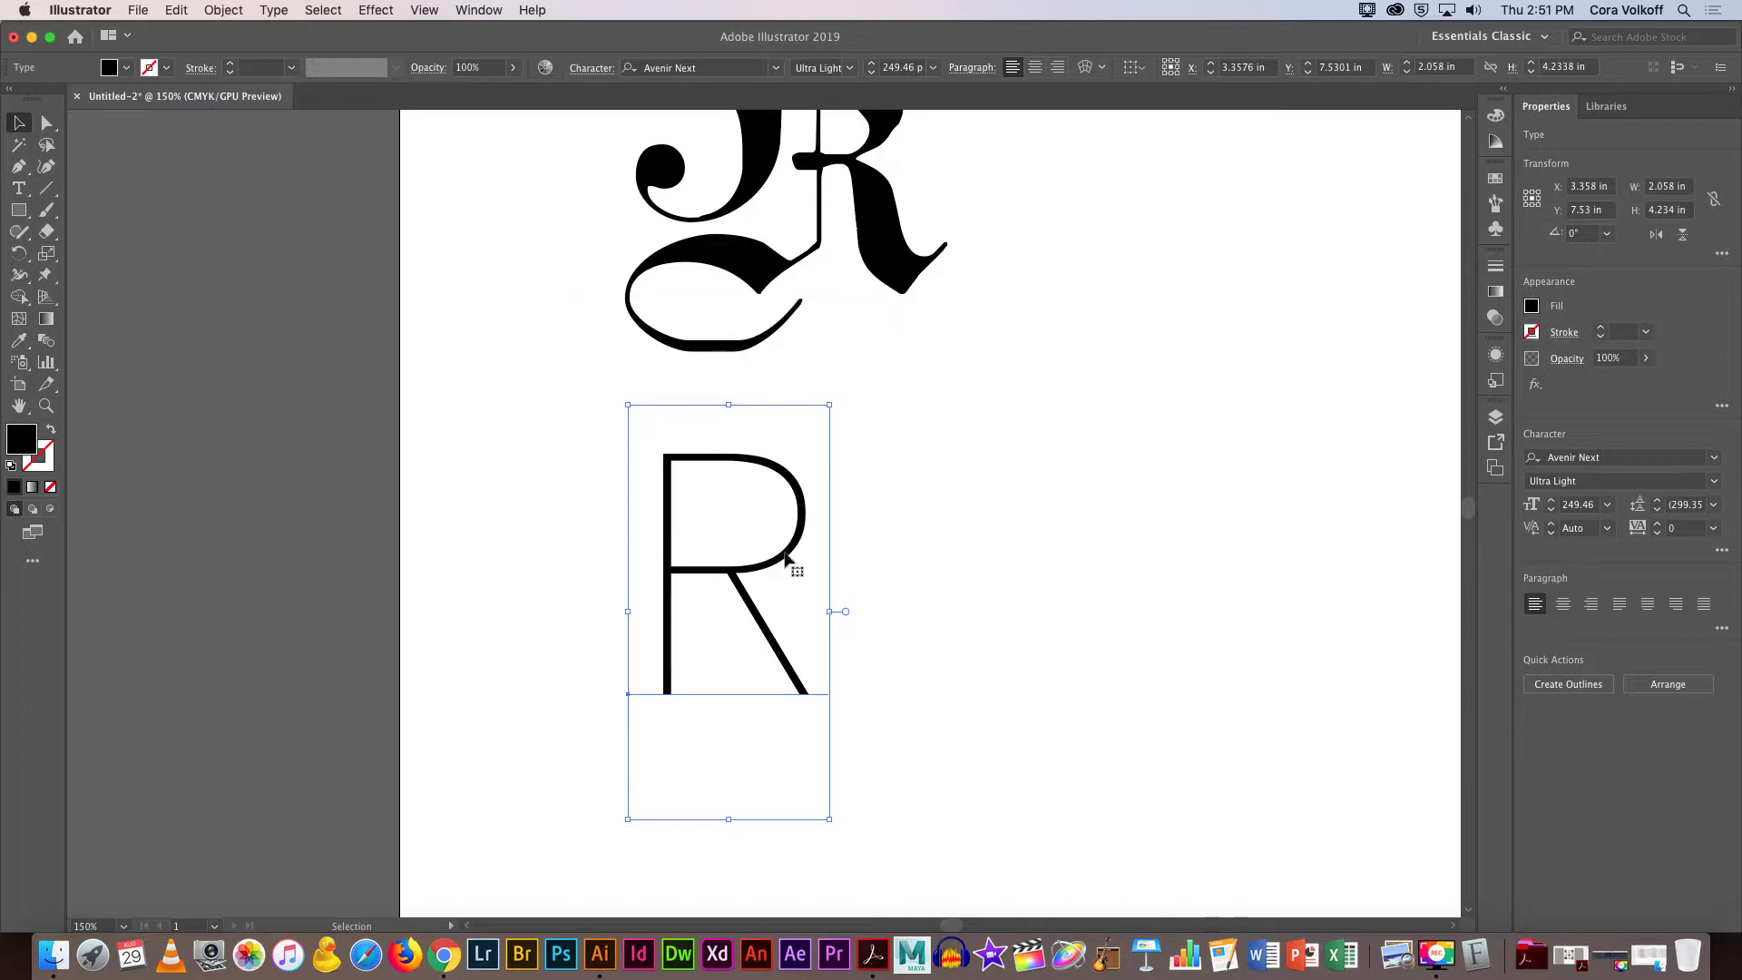
Select both R's and apply Horizontal Align Center, aligning them to each other.
left_click(763, 272, "shift")
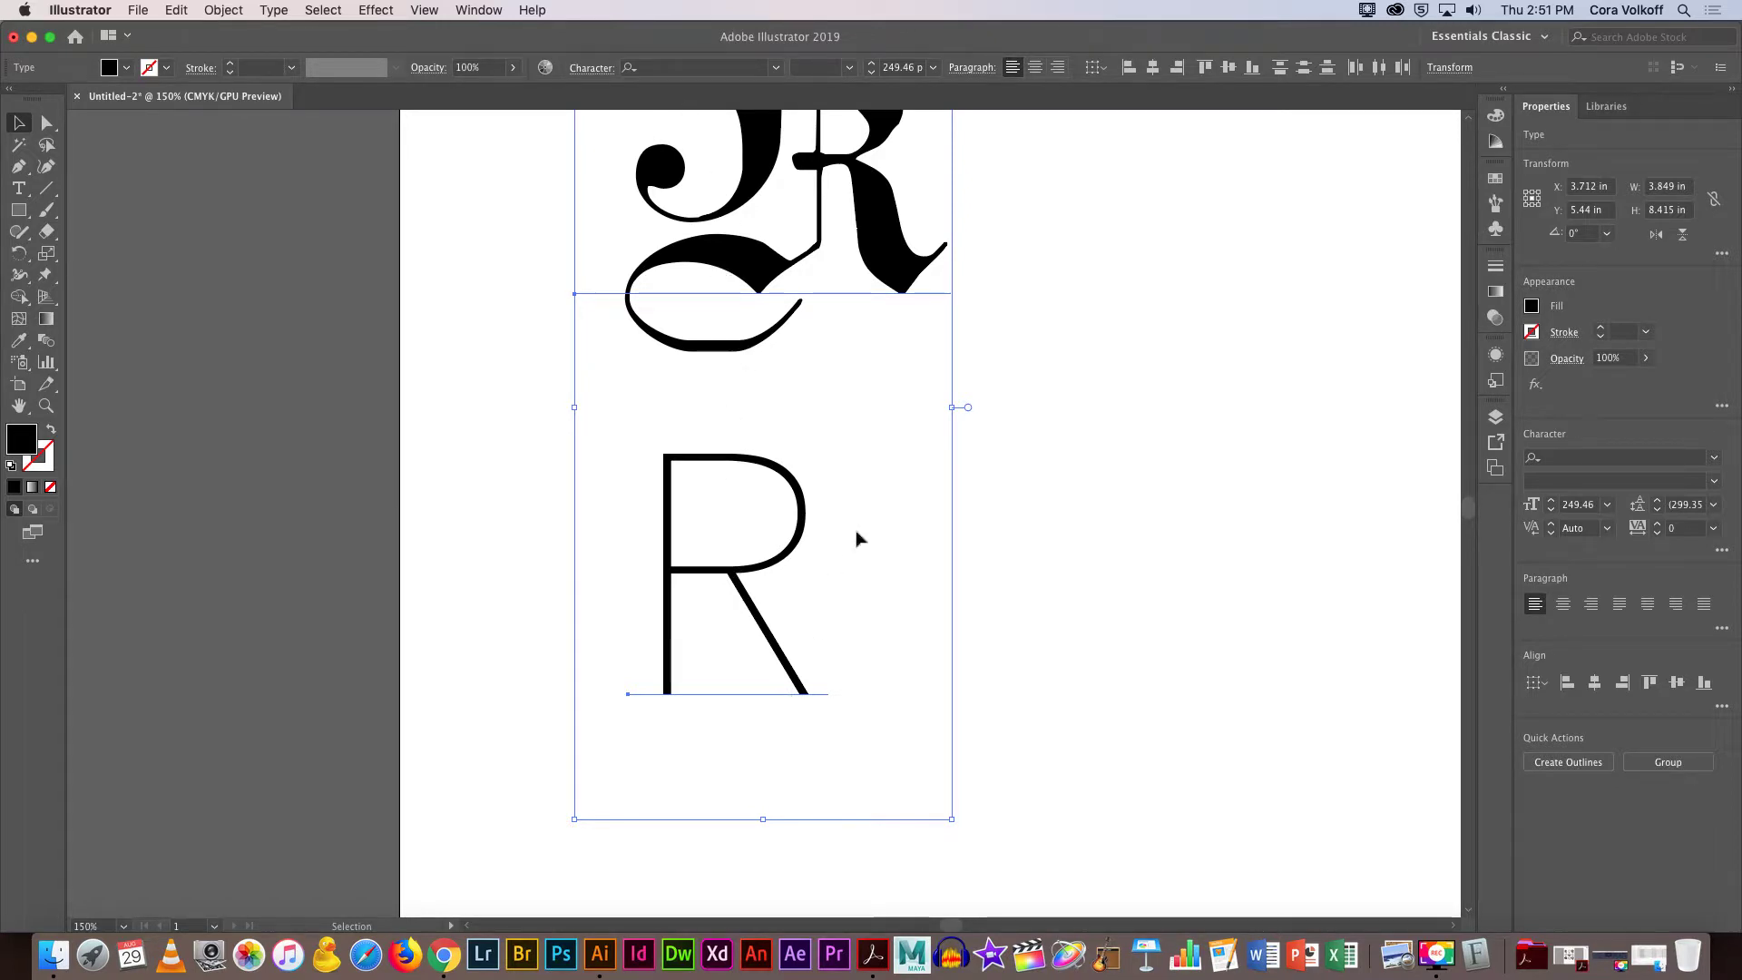
left_click(1096, 67)
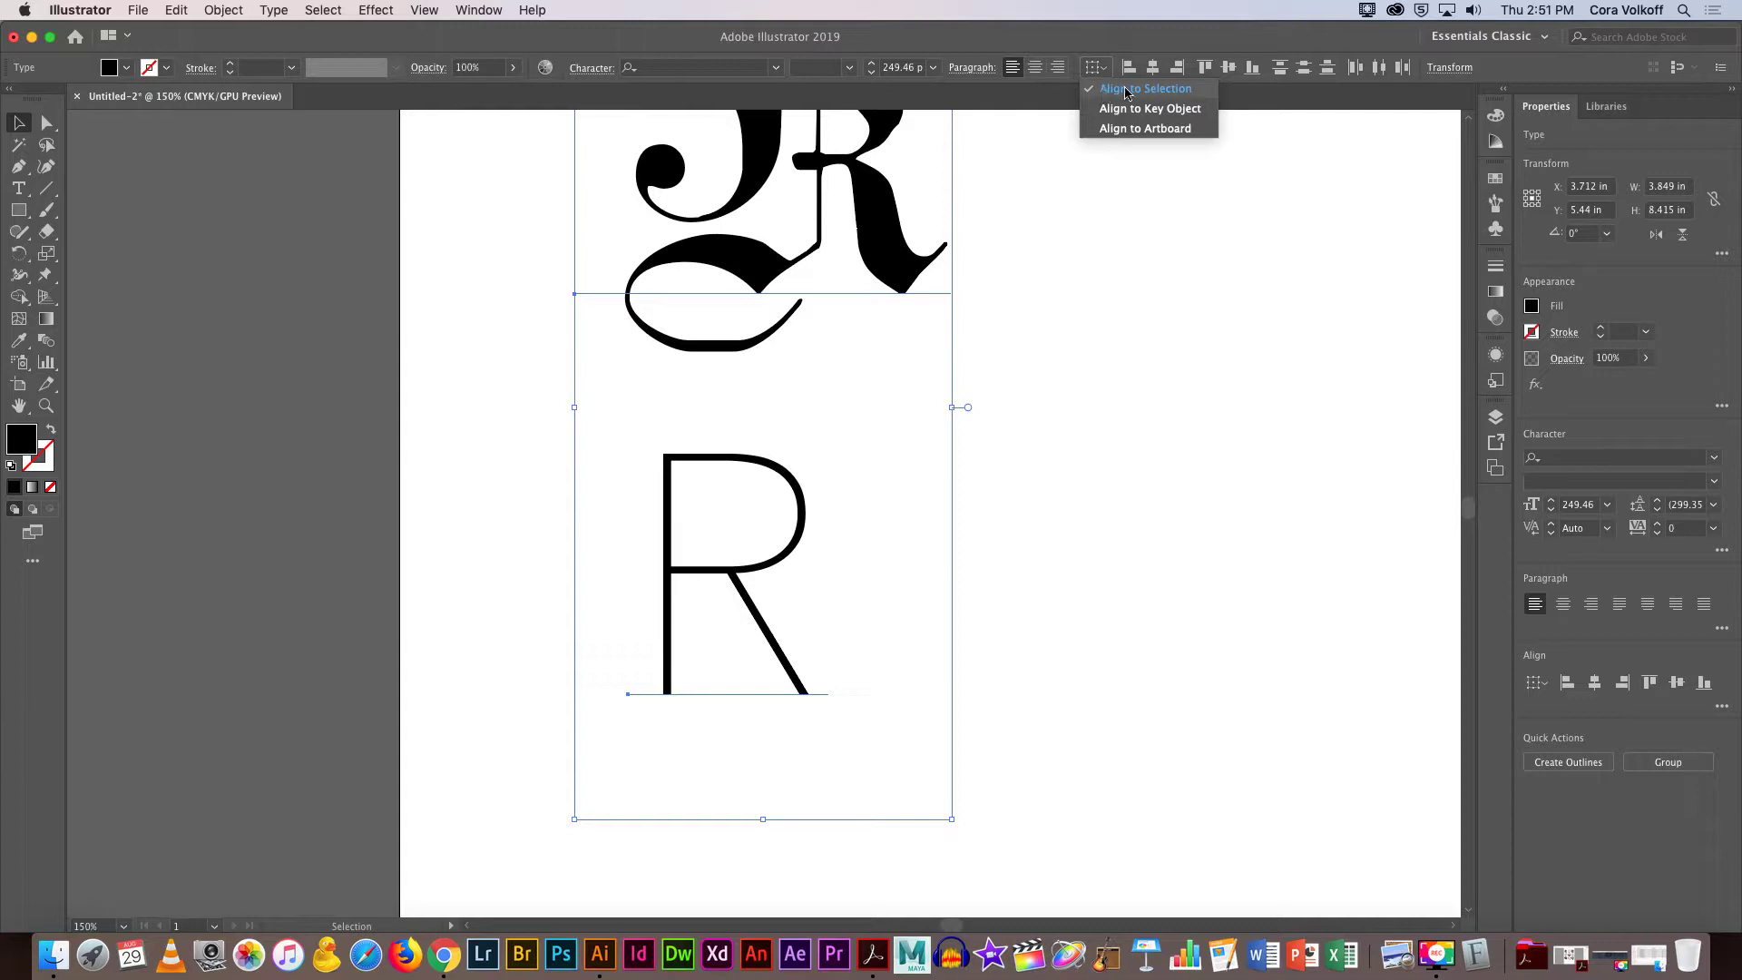
left_click(1125, 95)
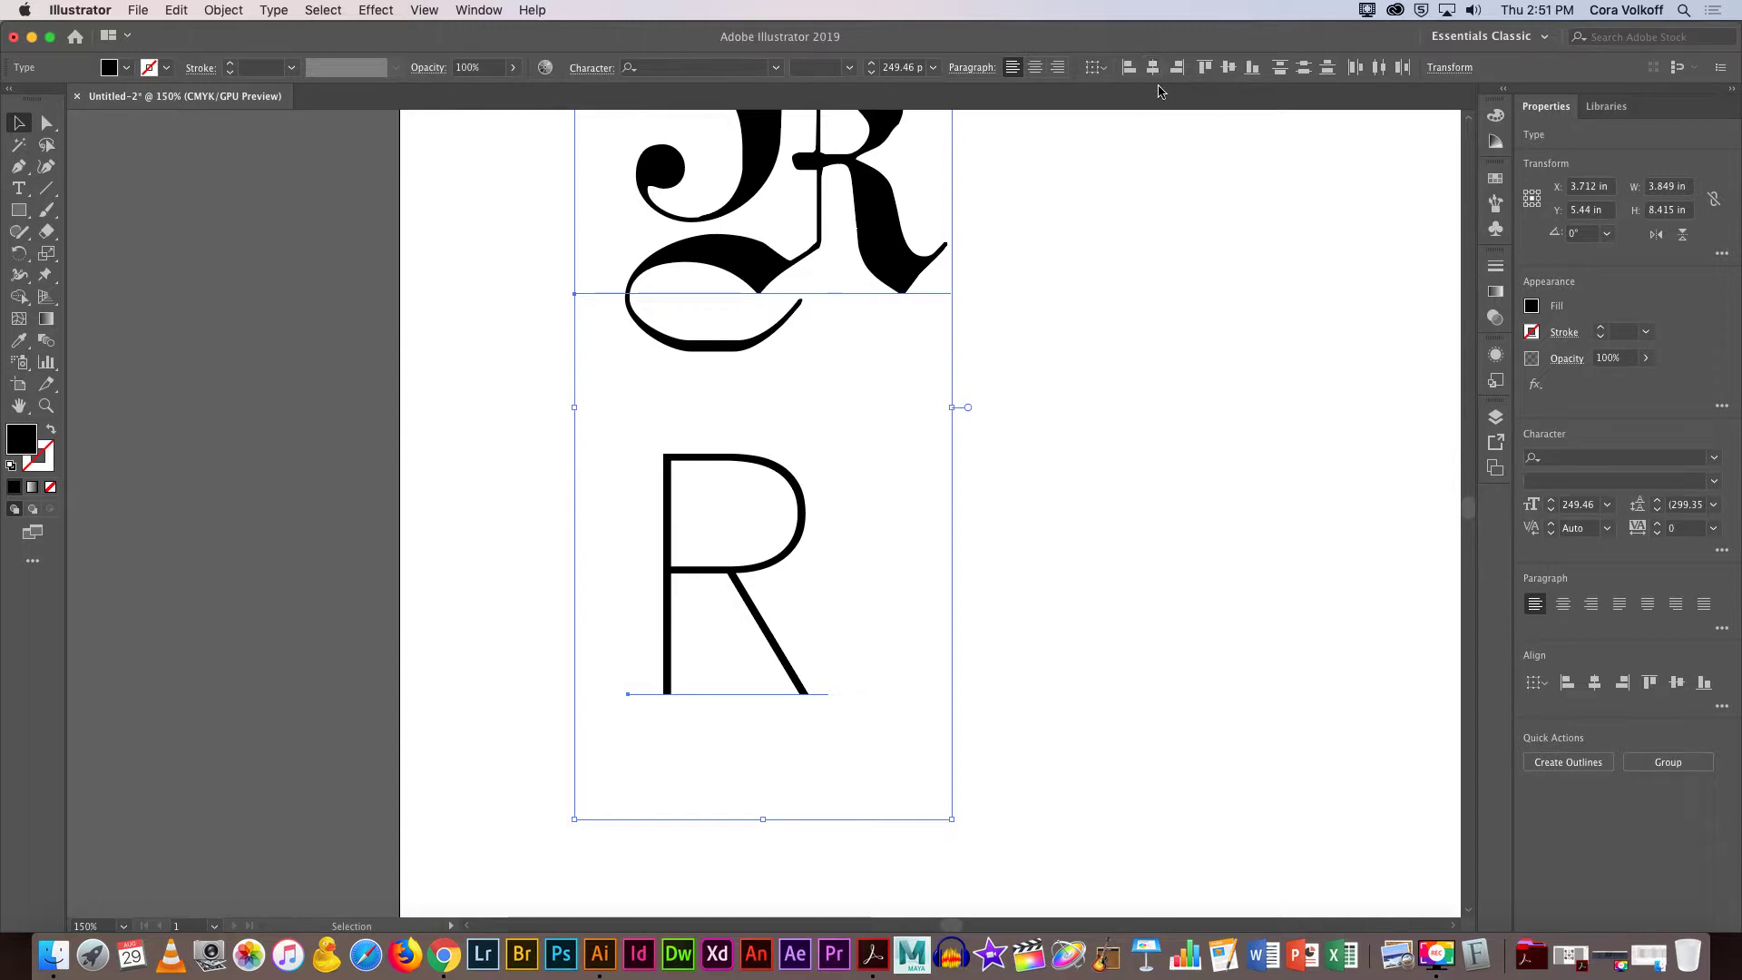
left_click(1152, 69)
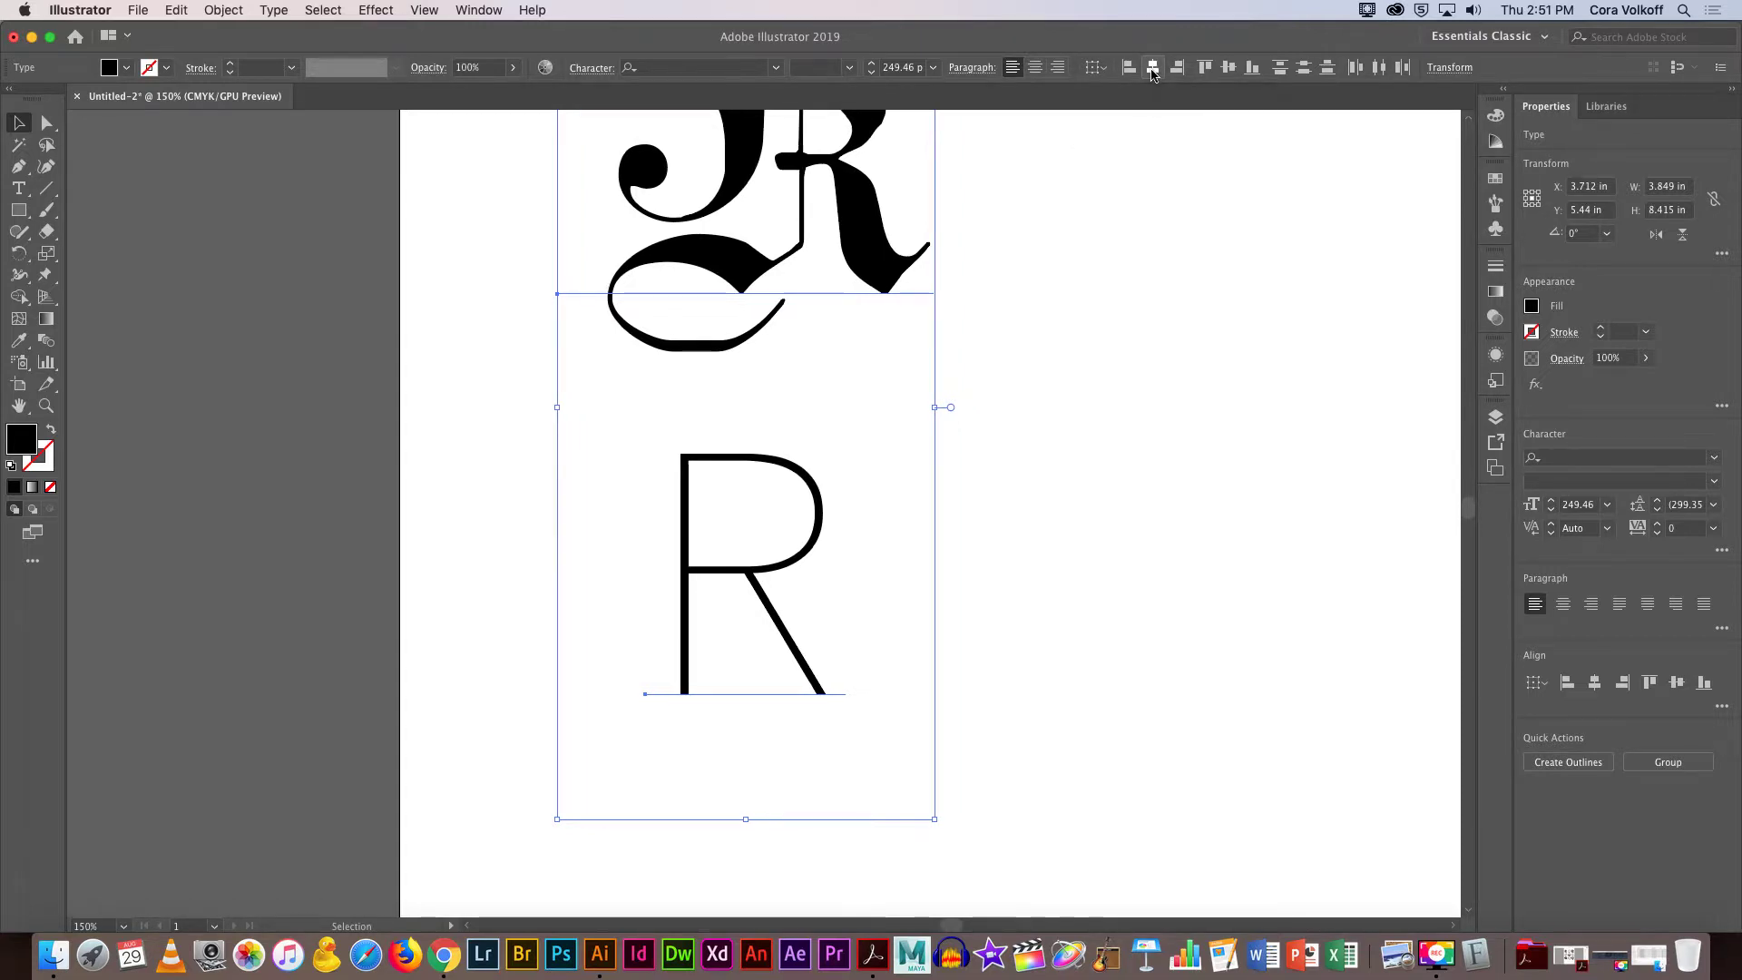
left_click(1091, 415)
left_click(841, 506)
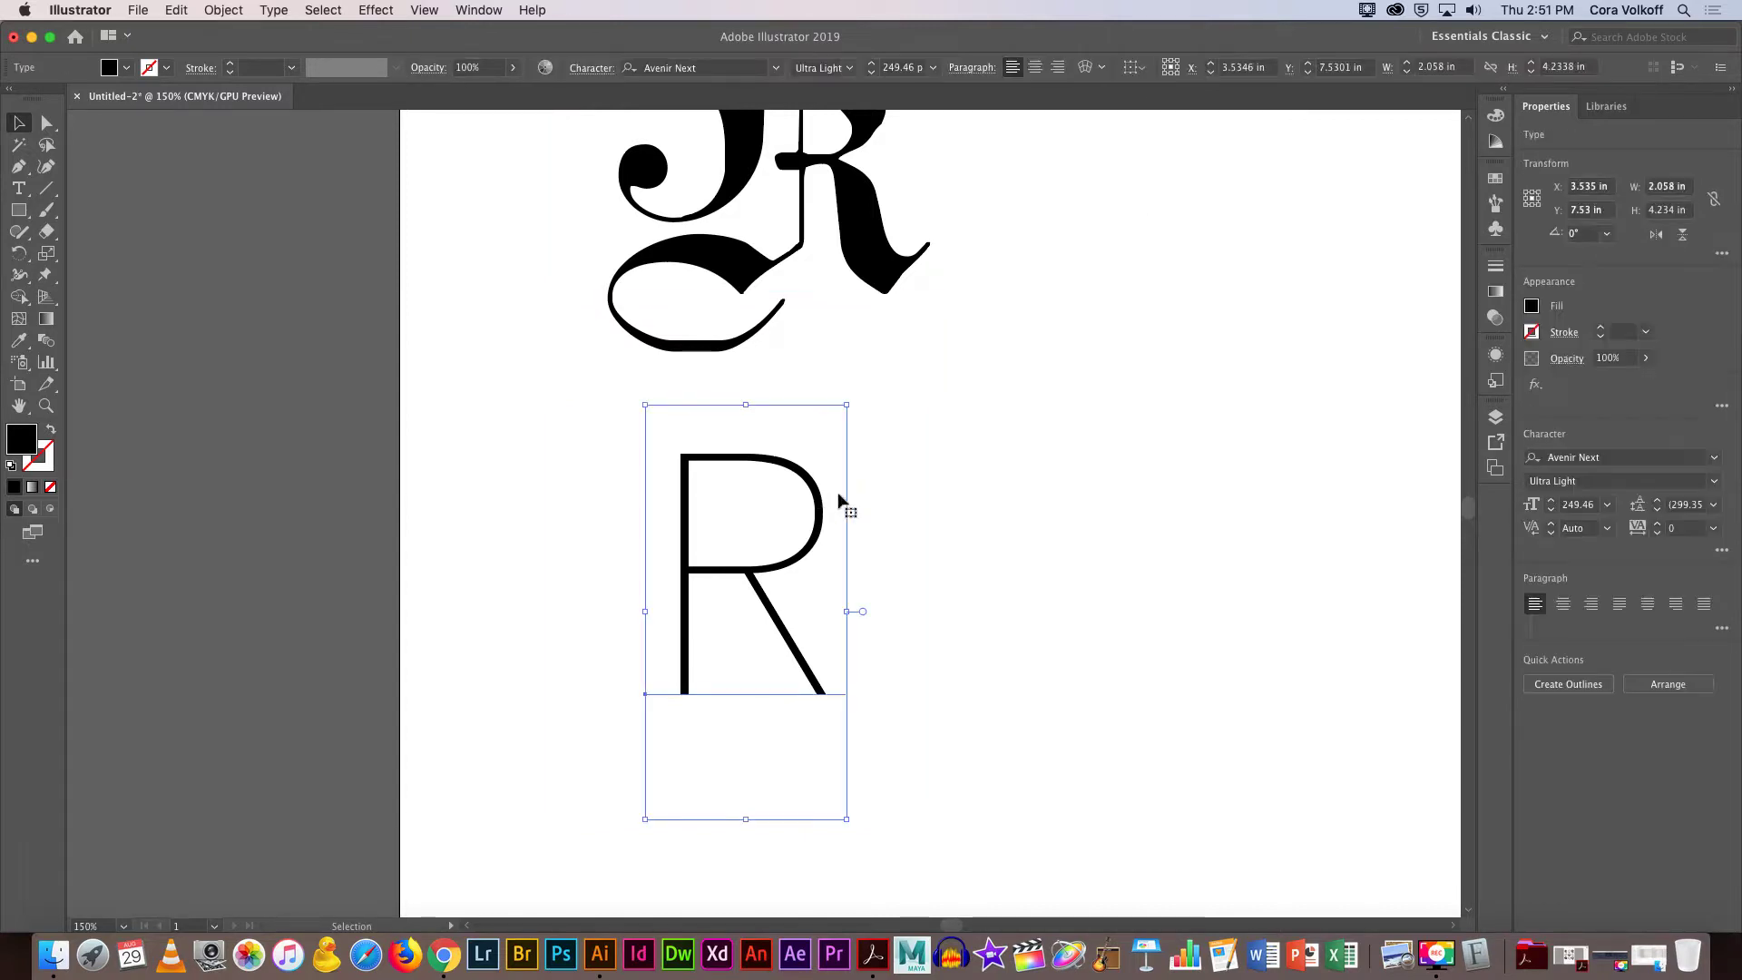
left_click(1012, 514)
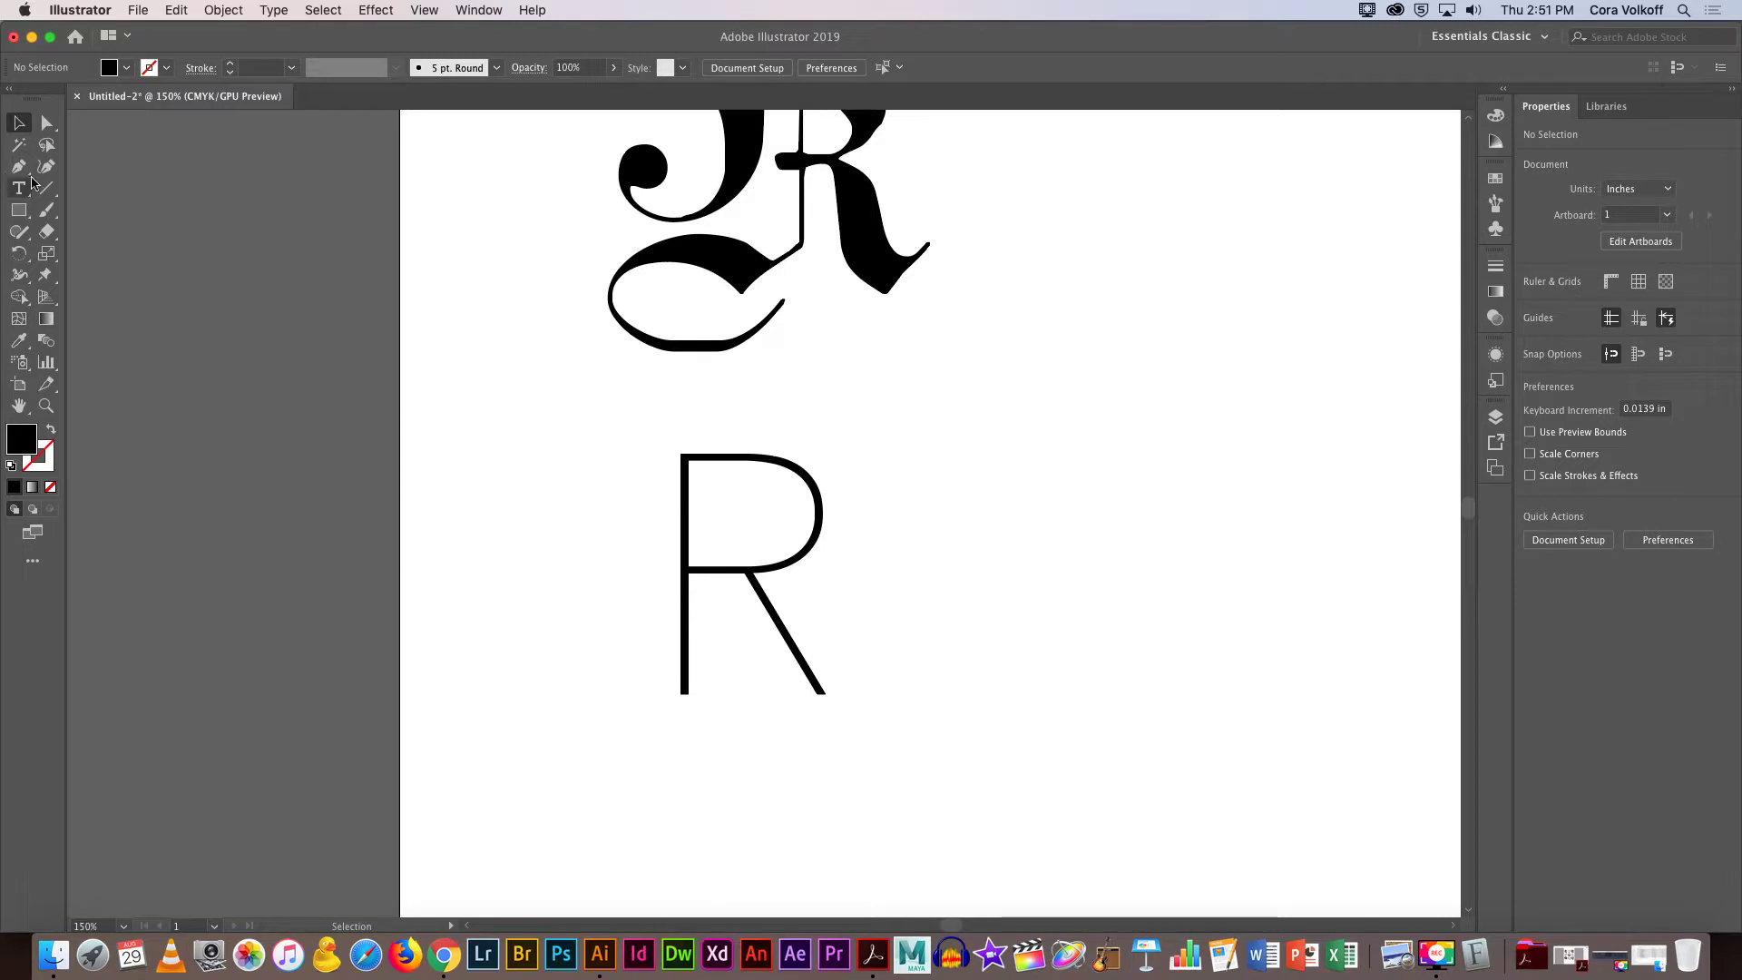
Type a new R to the right of the thin R and enlarge it to about 191 pt.
key("t")
left_click(998, 463)
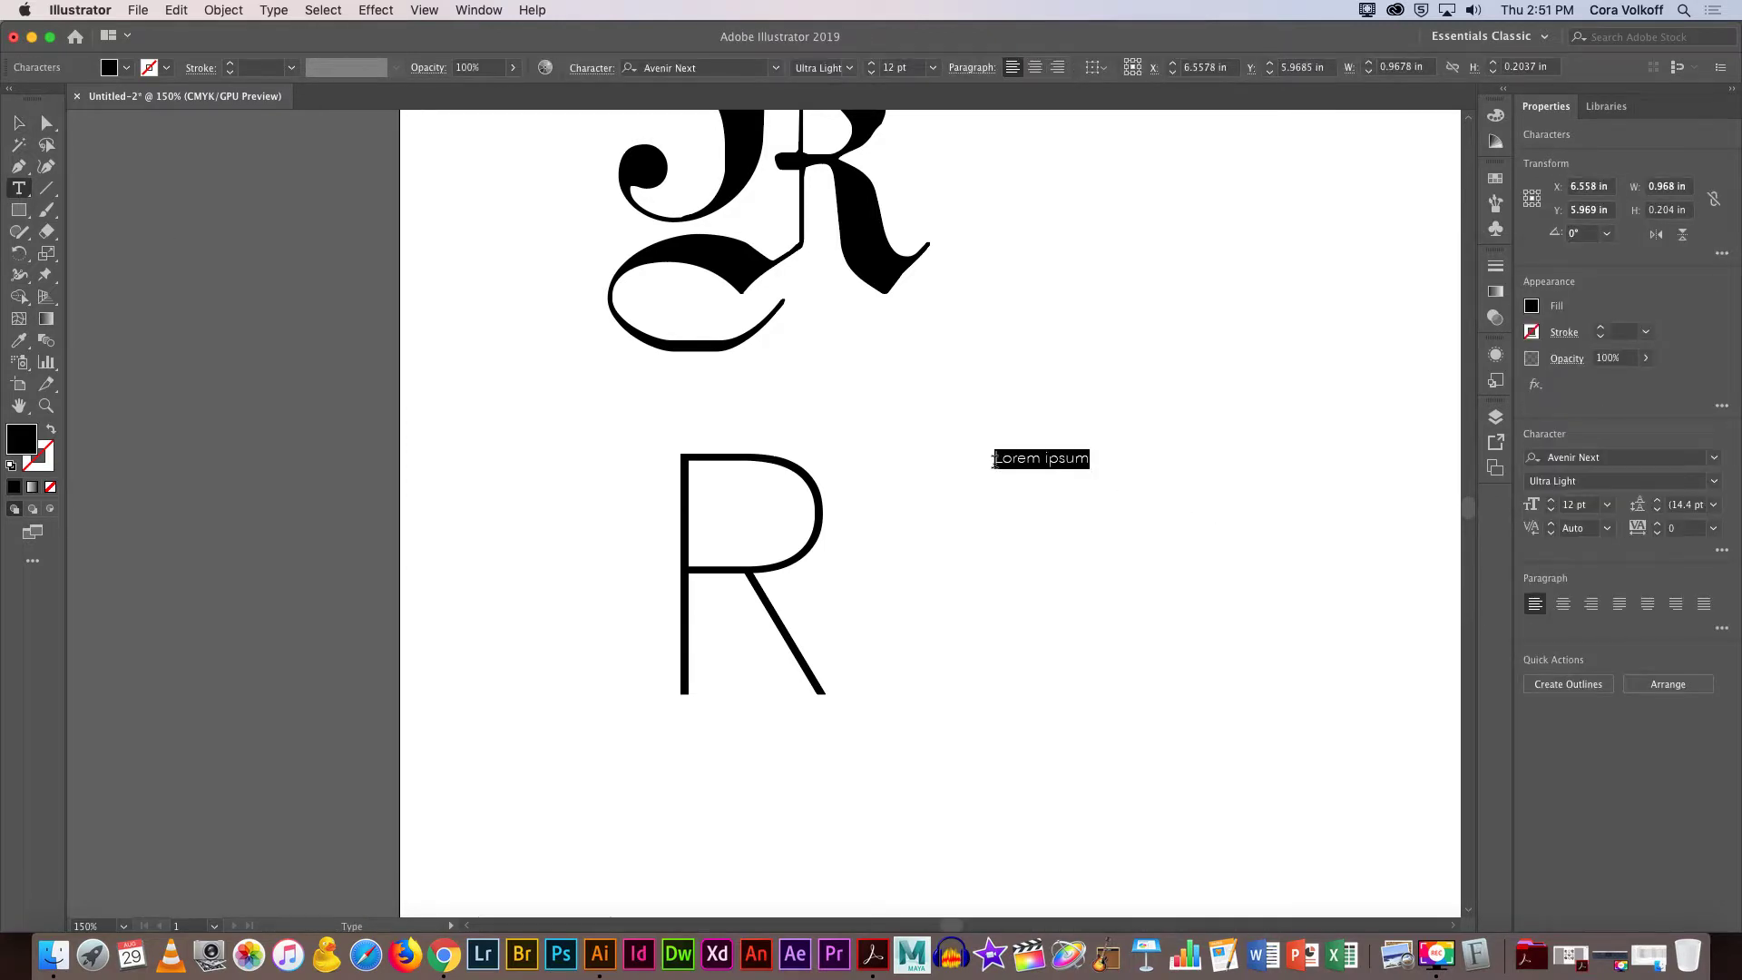
type("R")
left_click(16, 118)
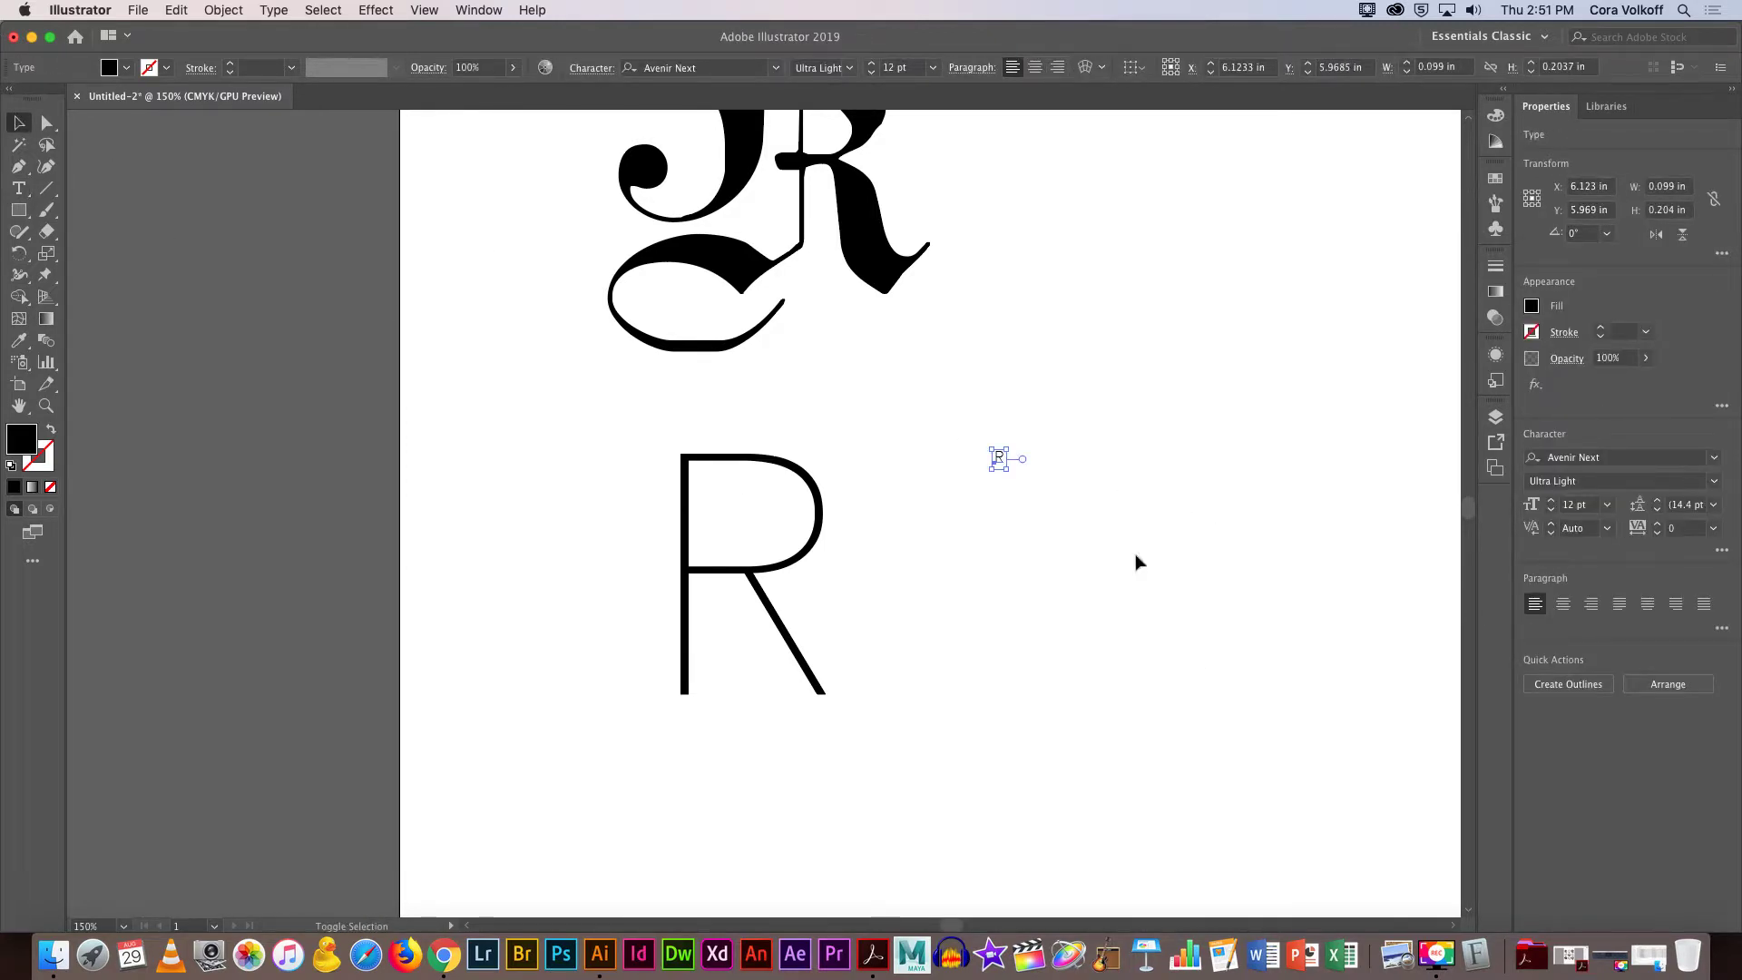
left_click_drag(1004, 472, 1229, 868)
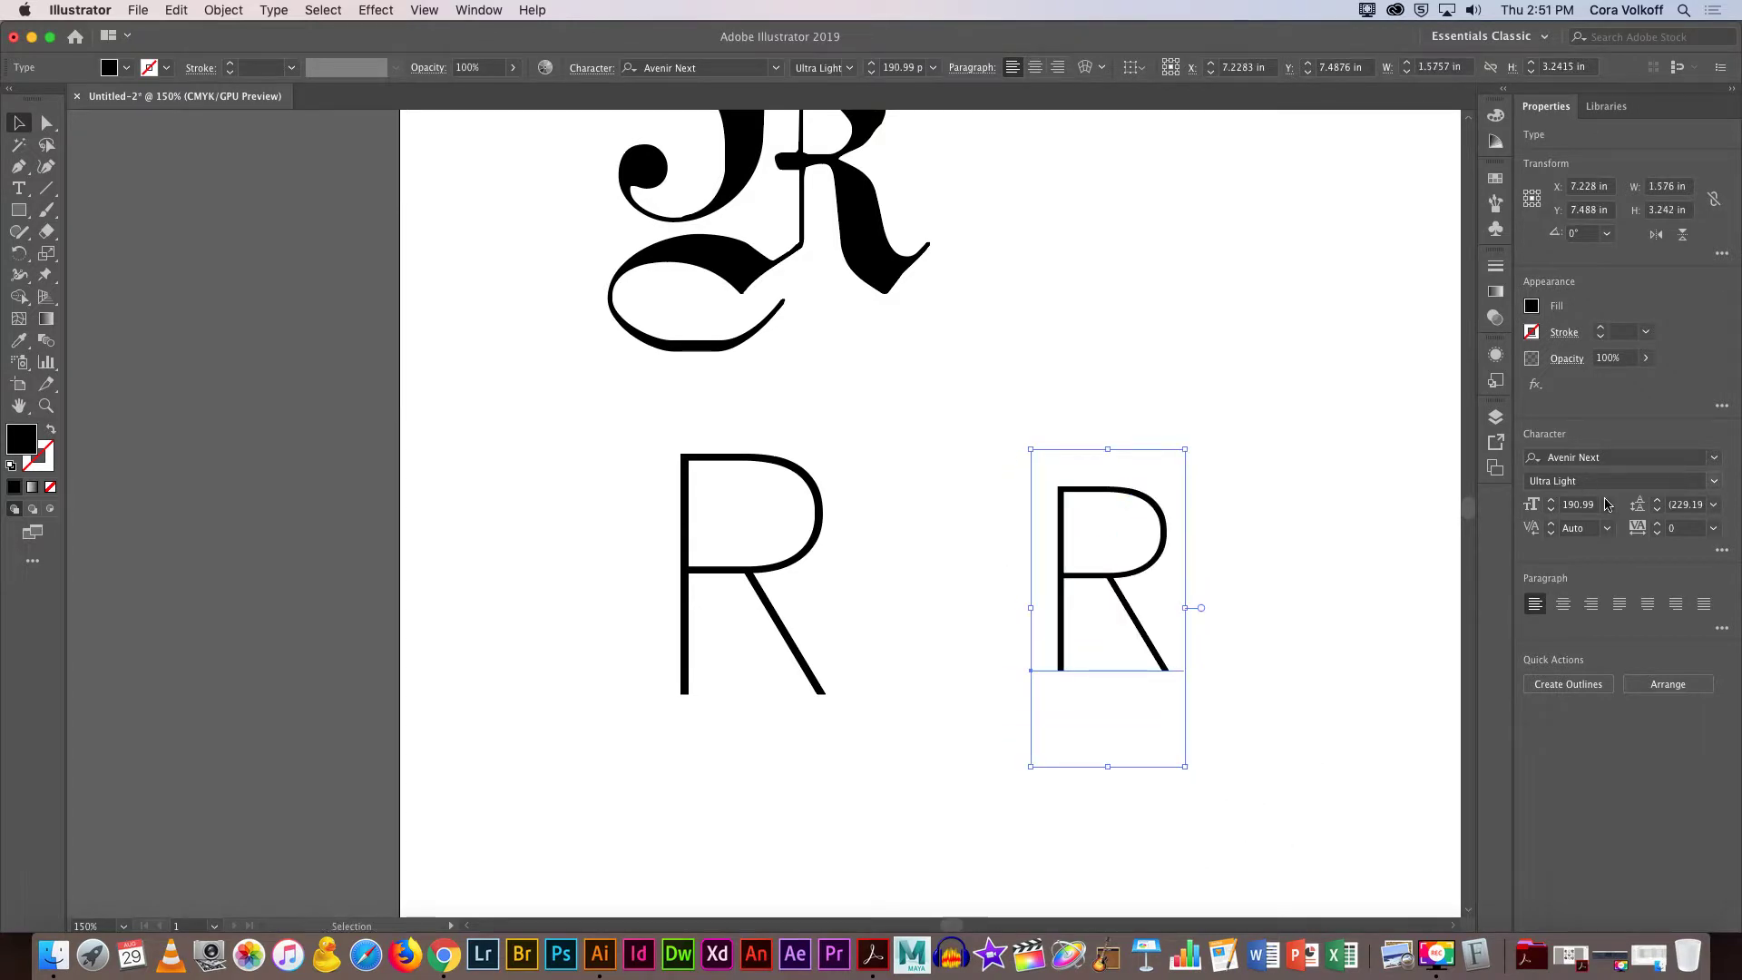
Set the new R in Skia Regular, enlarge it to about 254.63 pt, and move it over the thin R.
left_click(1714, 458)
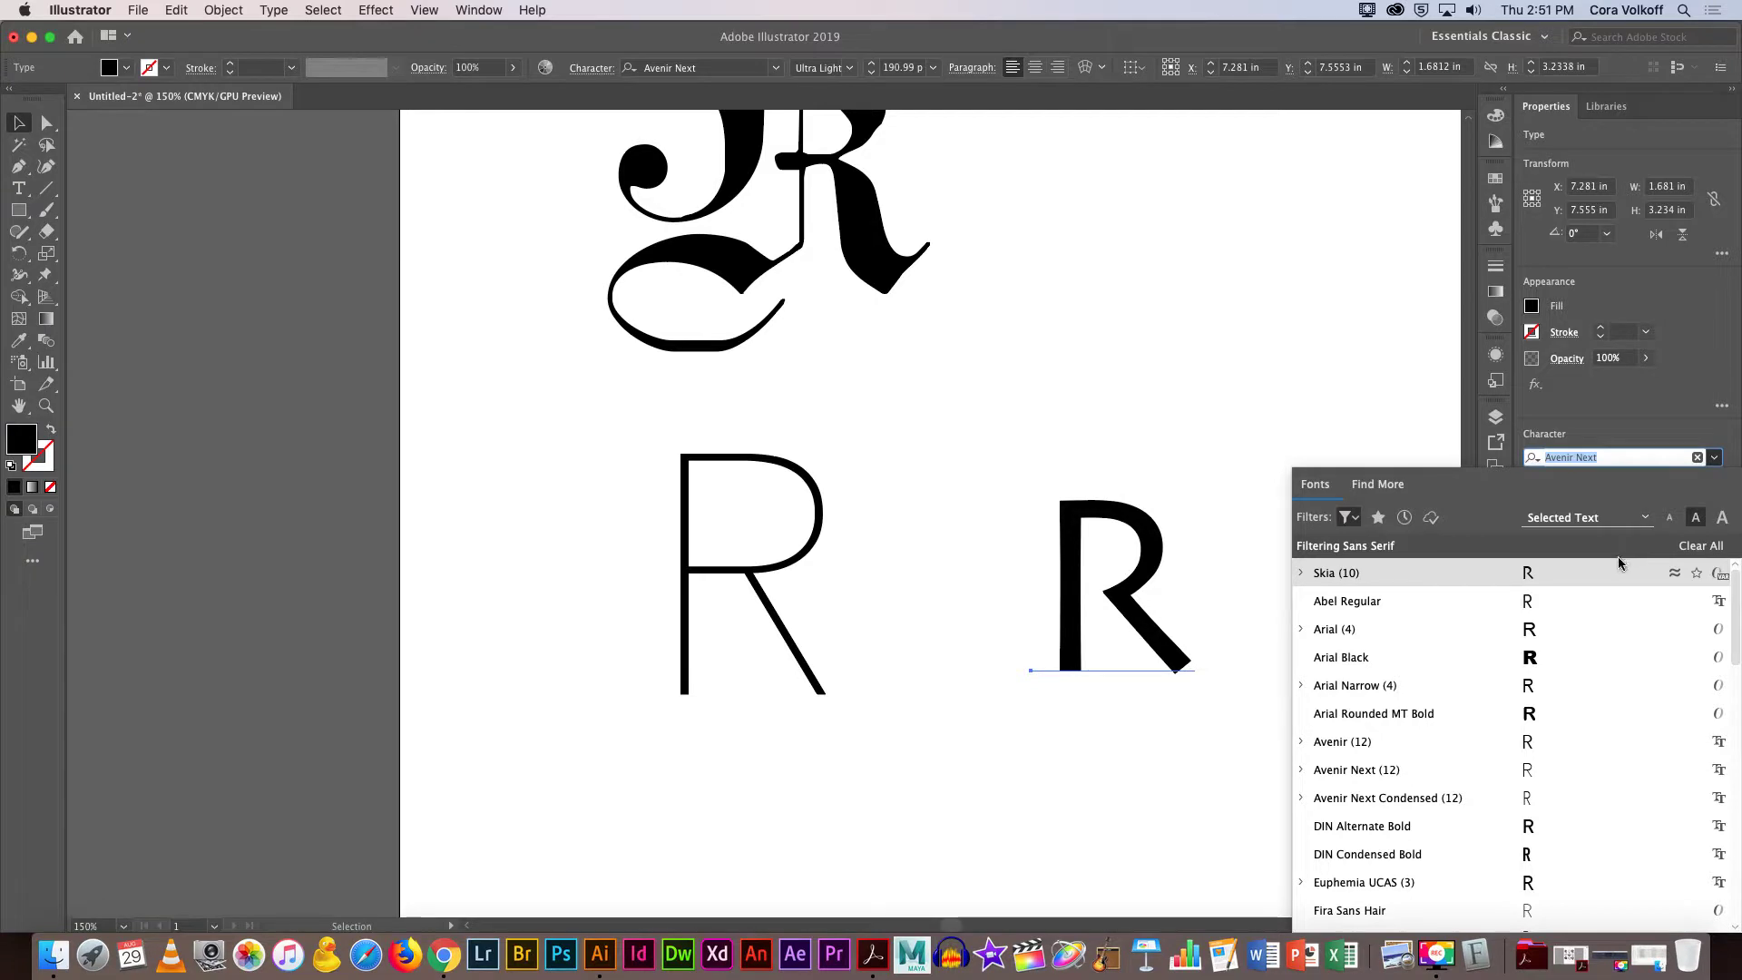
left_click(1585, 579)
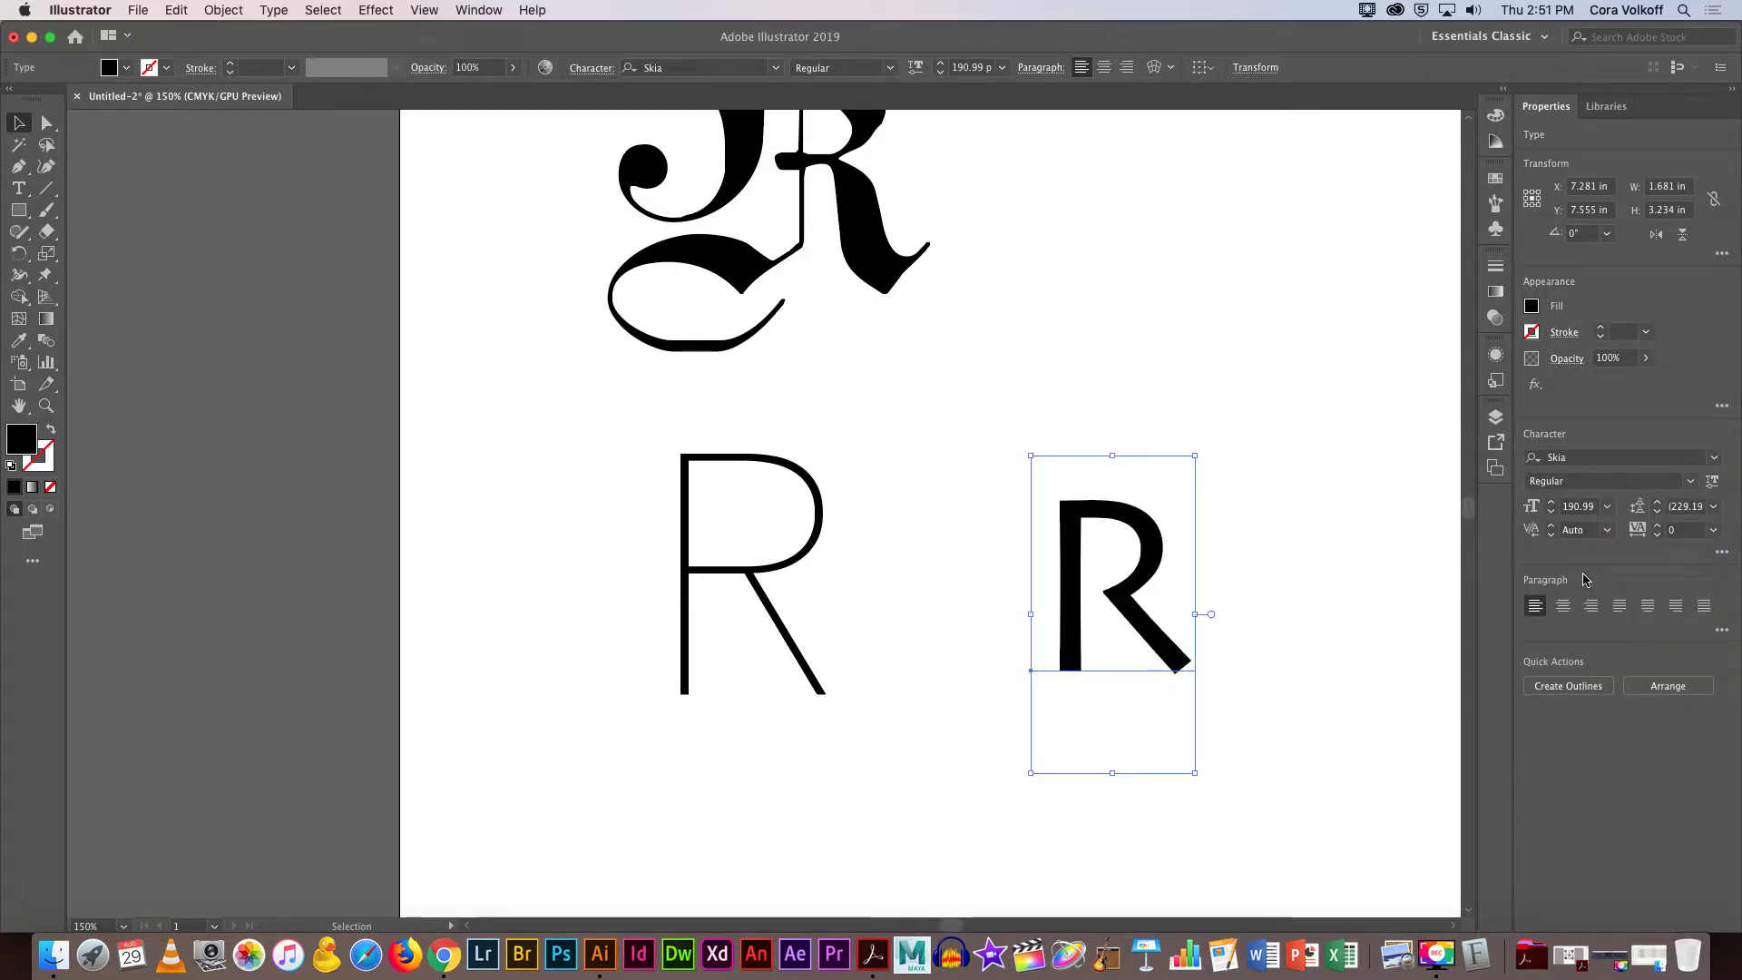
left_click_drag(1103, 606, 1118, 364)
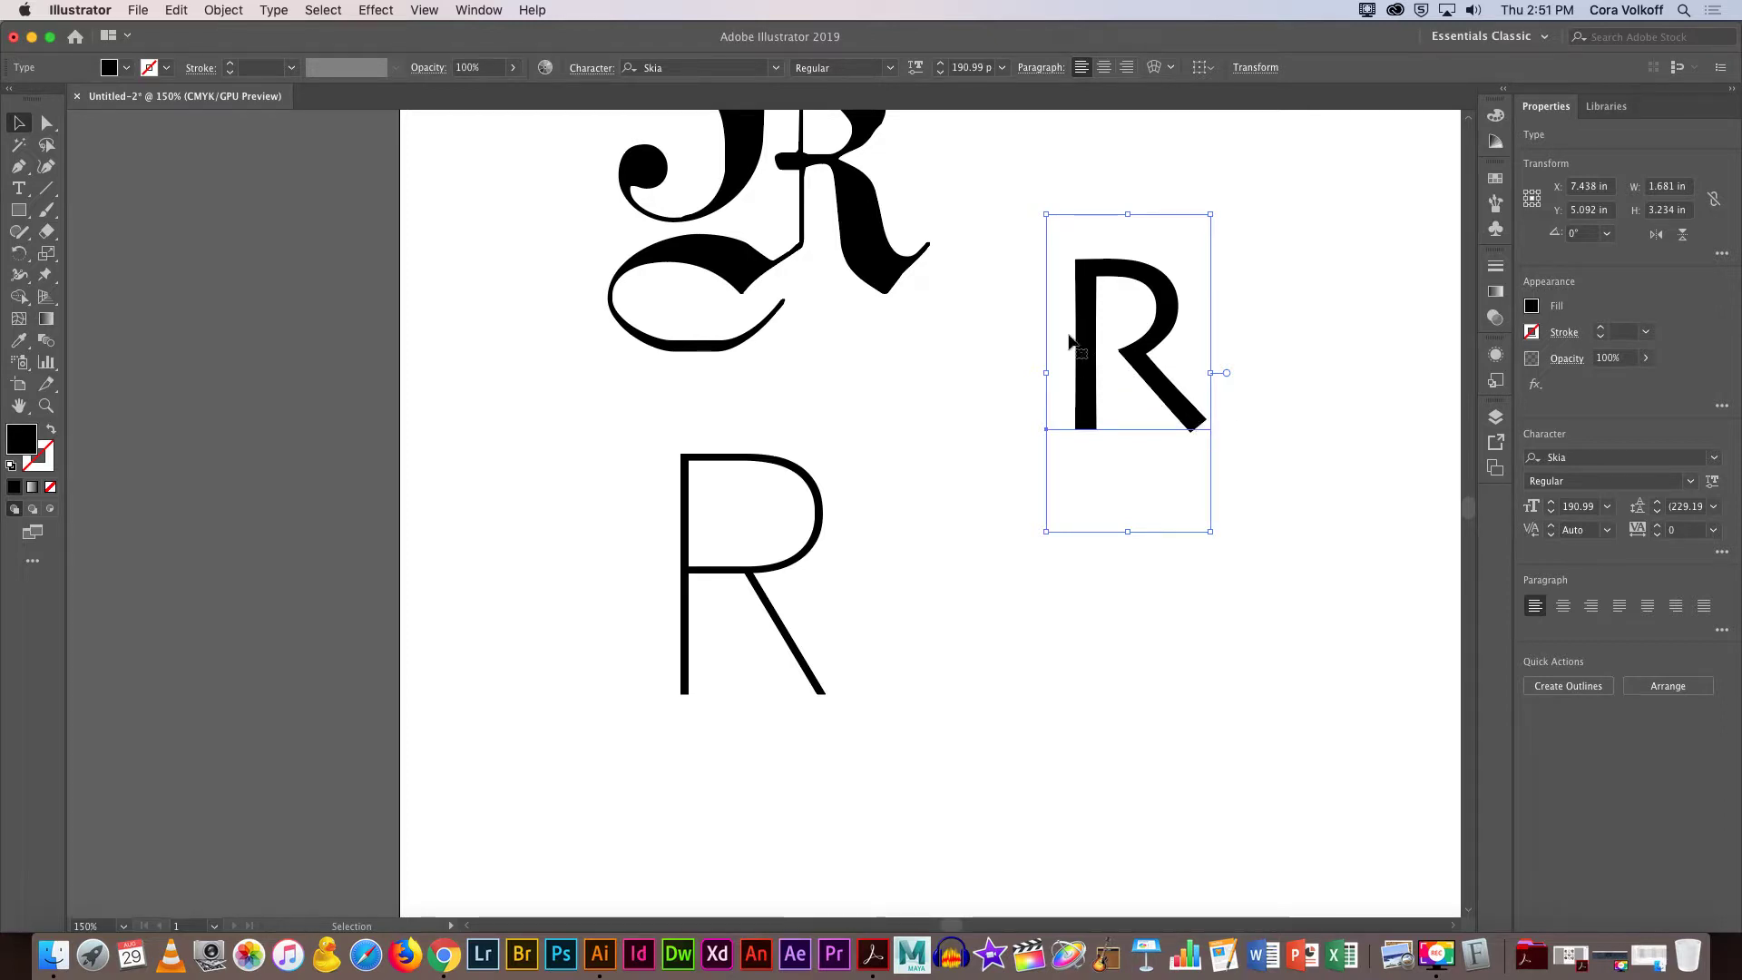
left_click_drag(1047, 533, 957, 637)
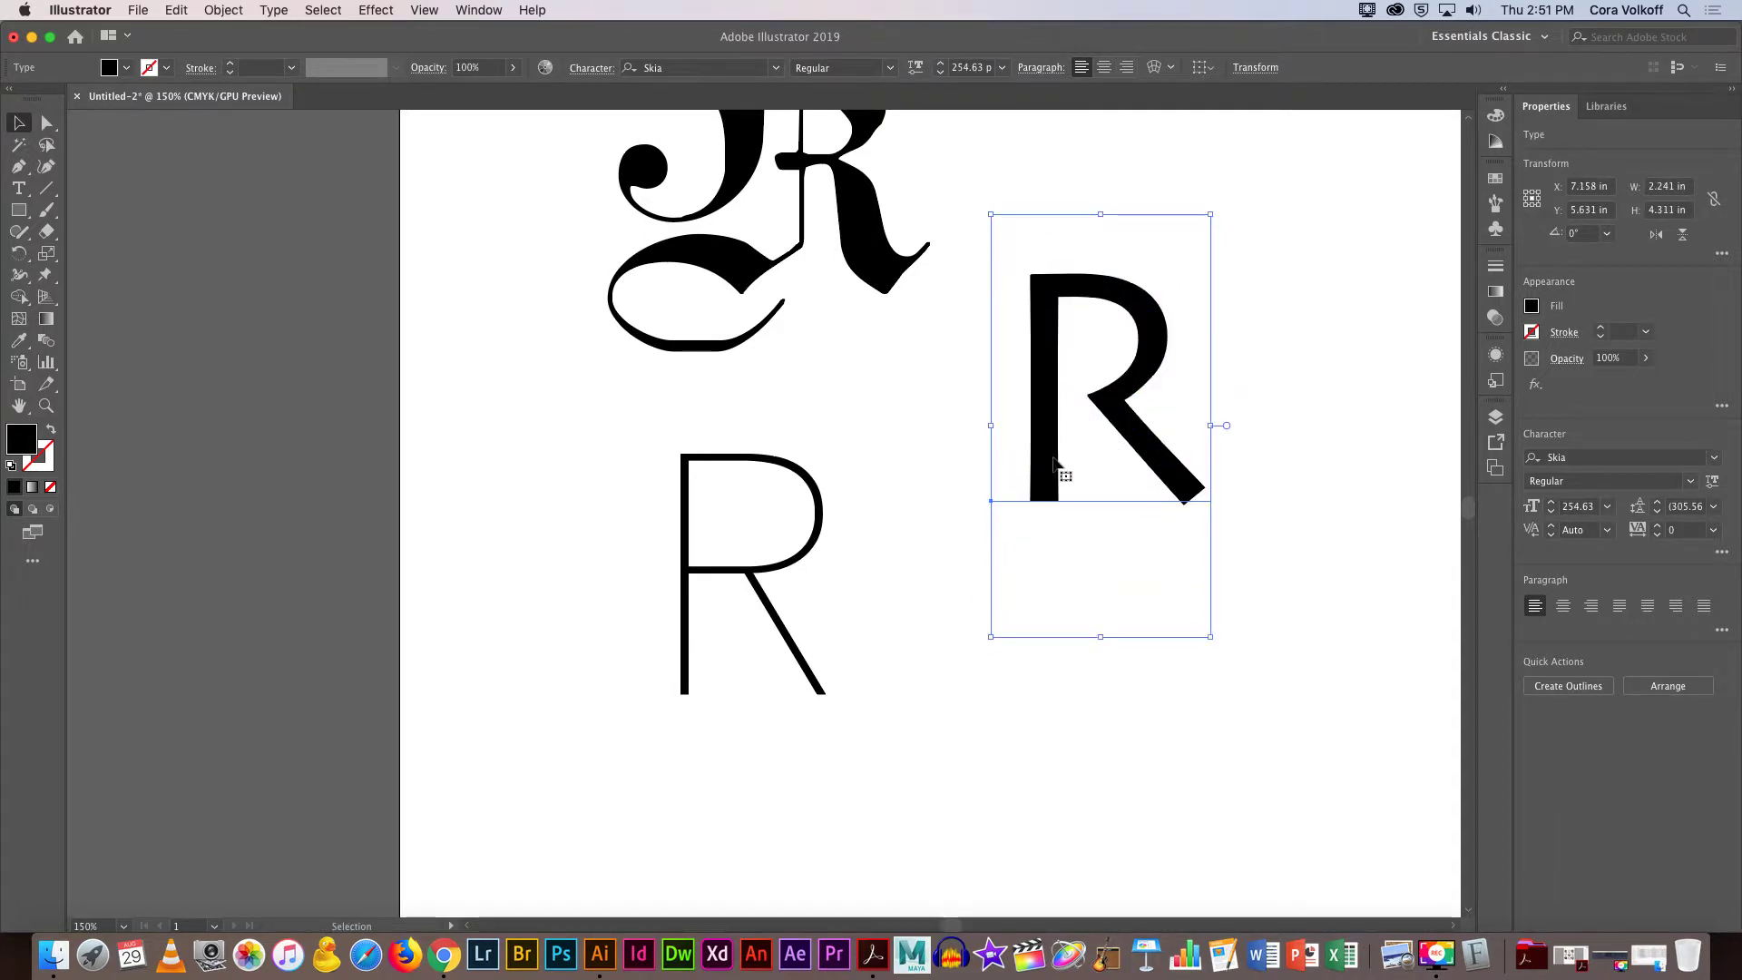
left_click_drag(1054, 464, 705, 637)
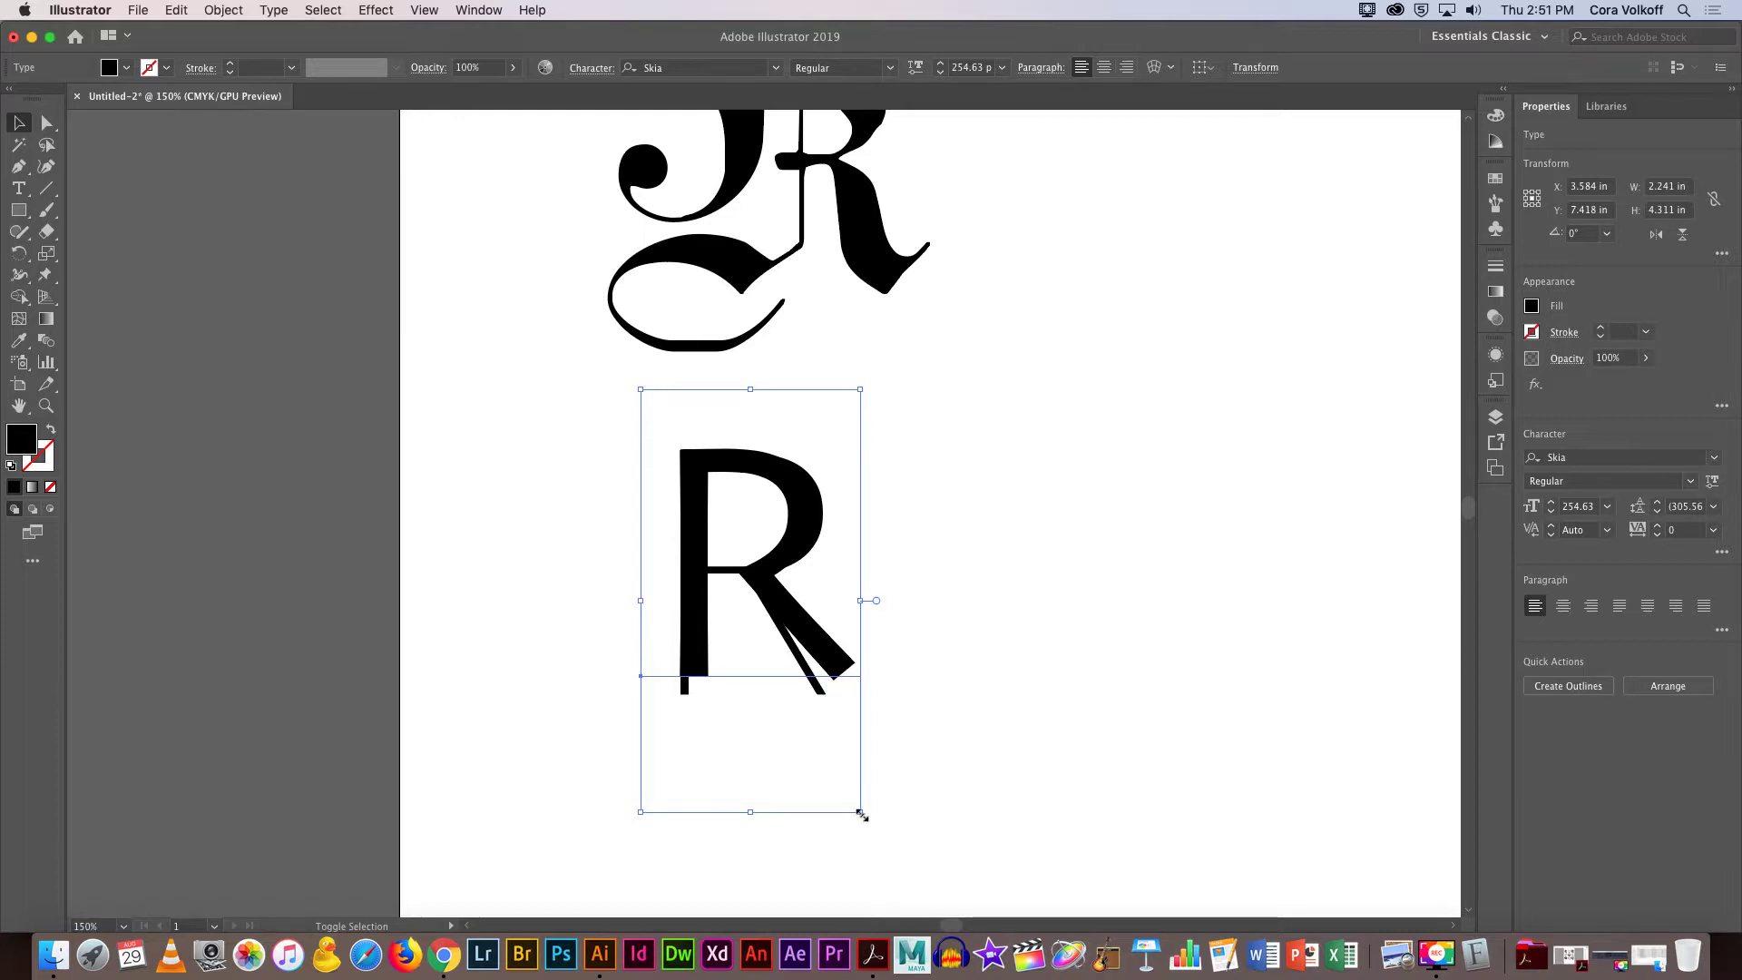
Place the Skia R beneath the thin Avenir Next R and centre the two horizontally.
left_click_drag(859, 811, 879, 847)
scroll(844, 635, "down", 2)
scroll(842, 635, "down", 2)
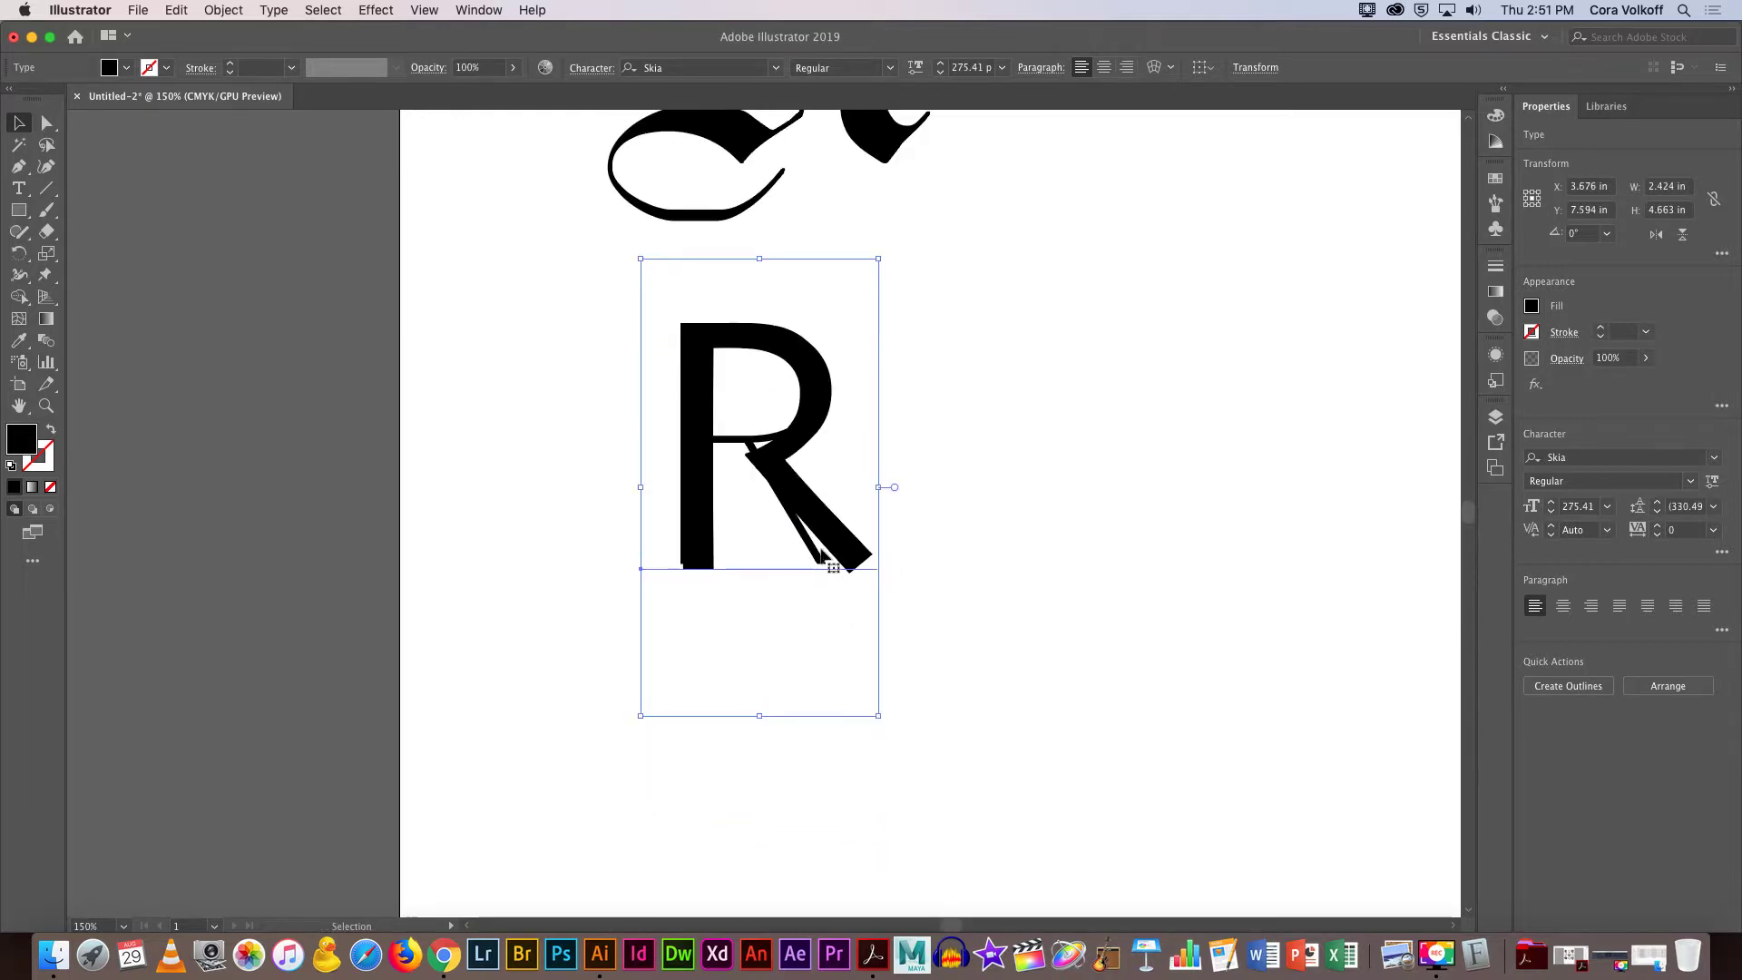
left_click_drag(819, 558, 809, 845)
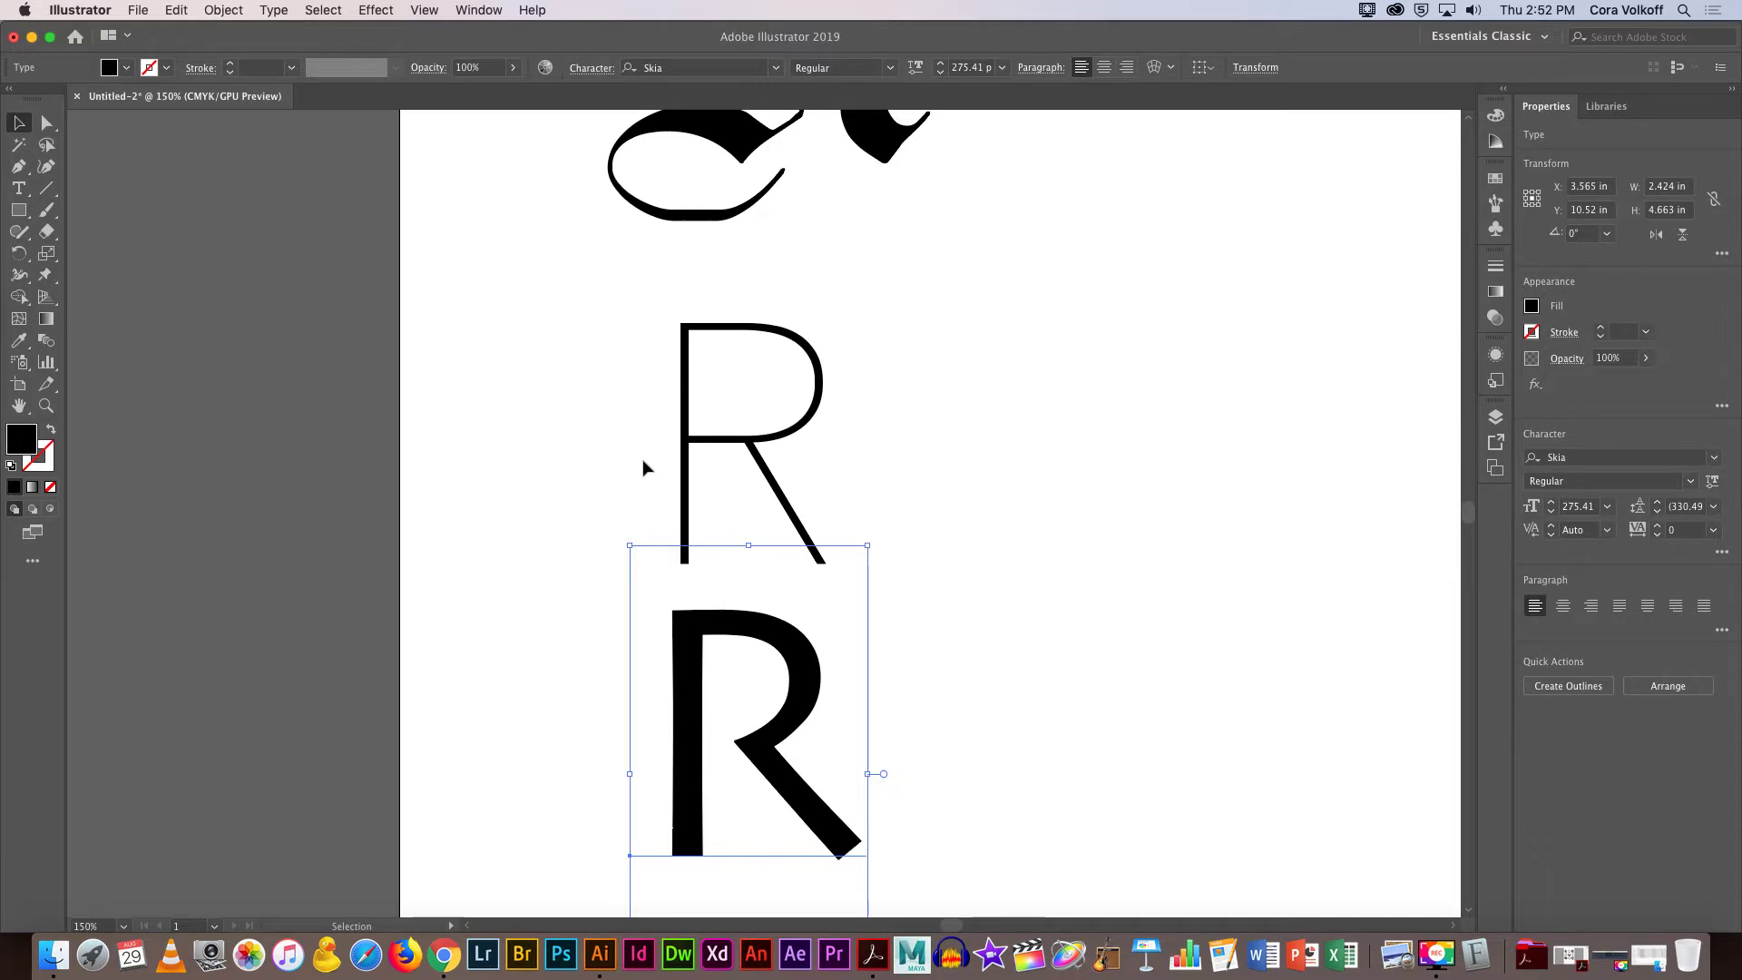
left_click_drag(644, 466, 907, 877)
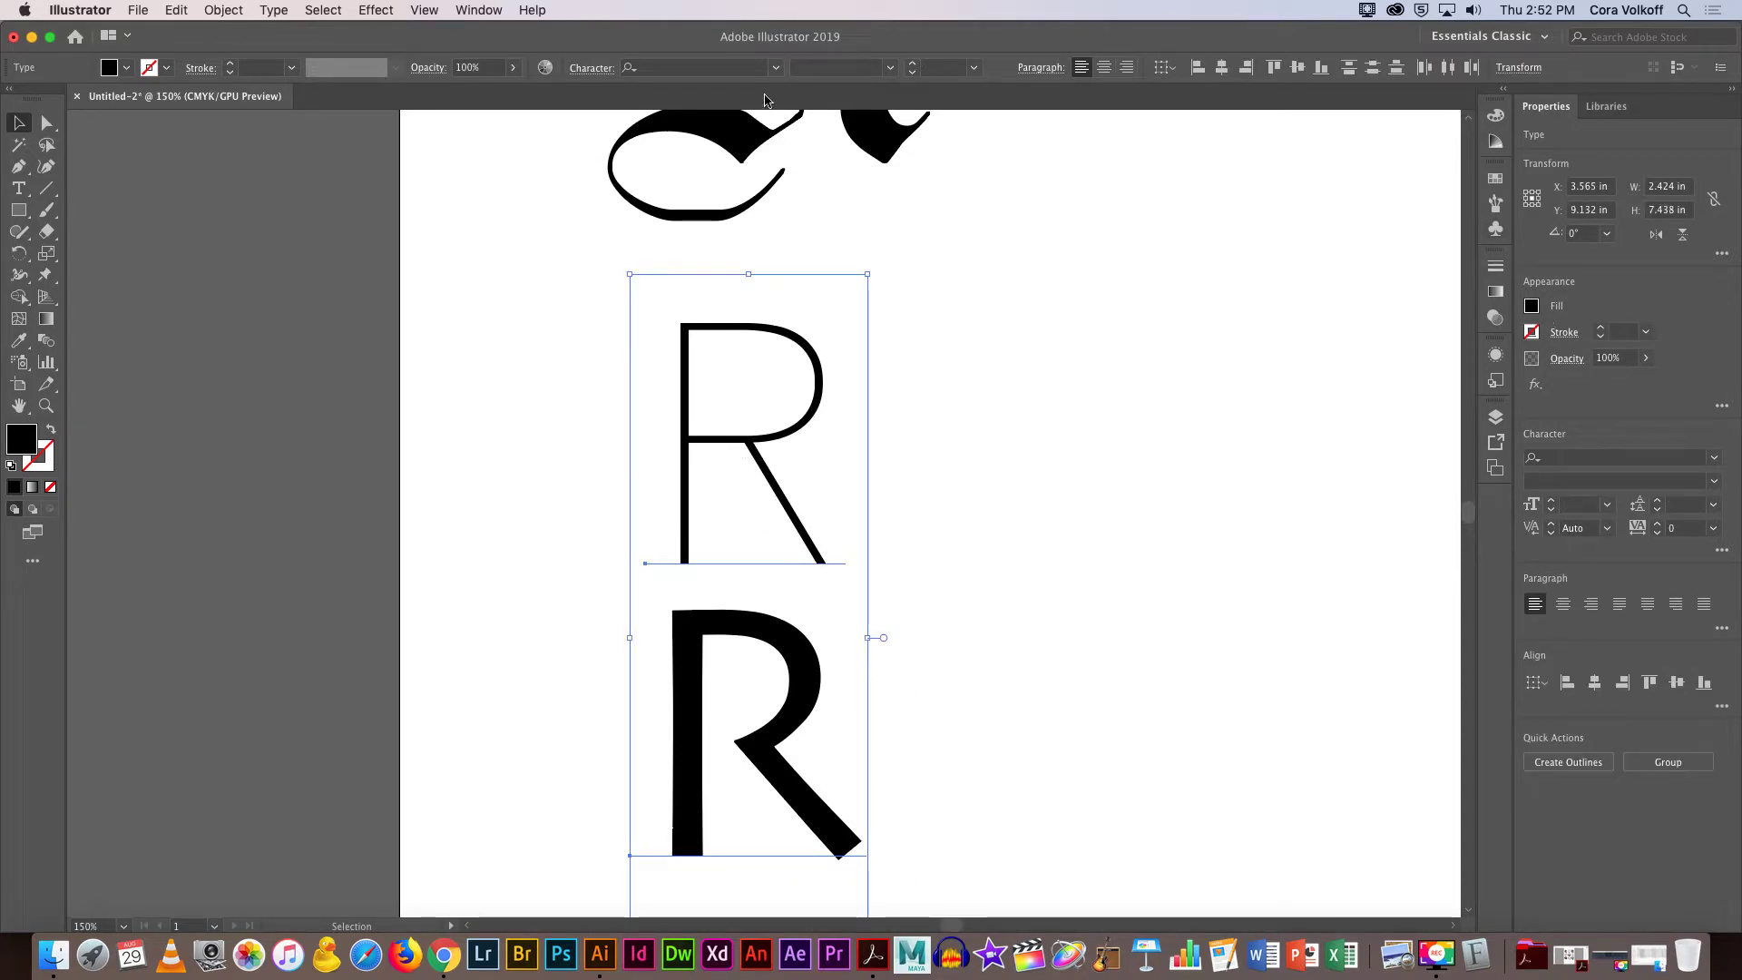
left_click(1221, 70)
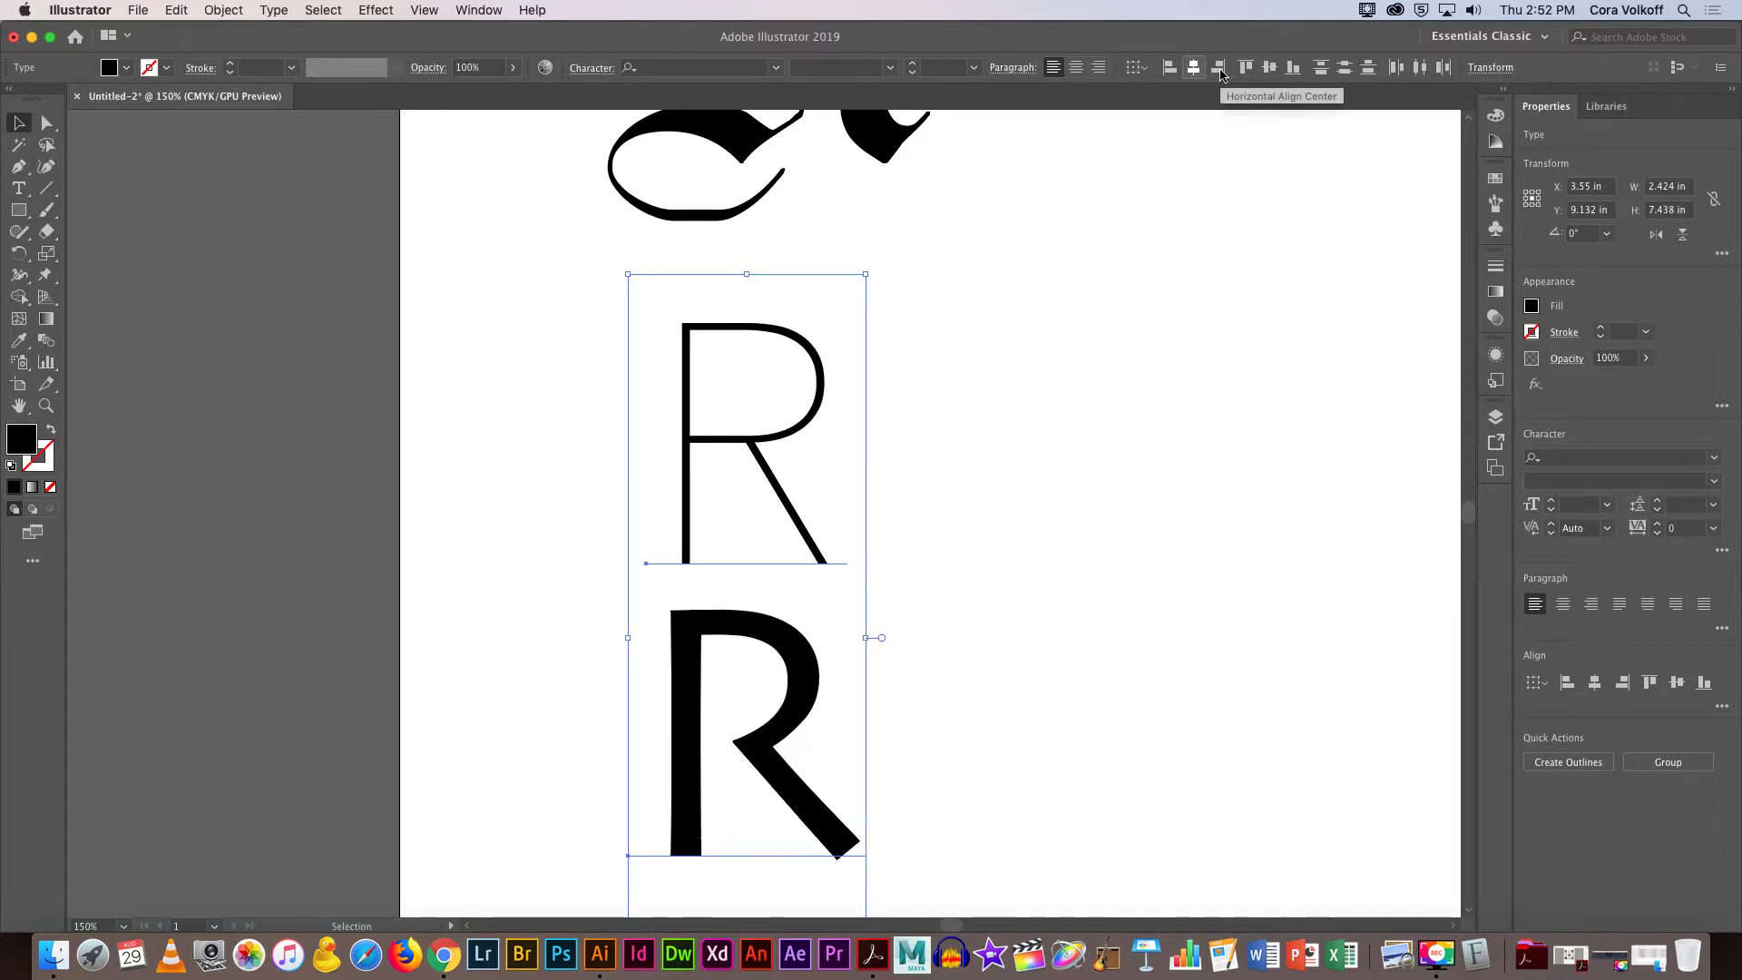
left_click(1100, 678)
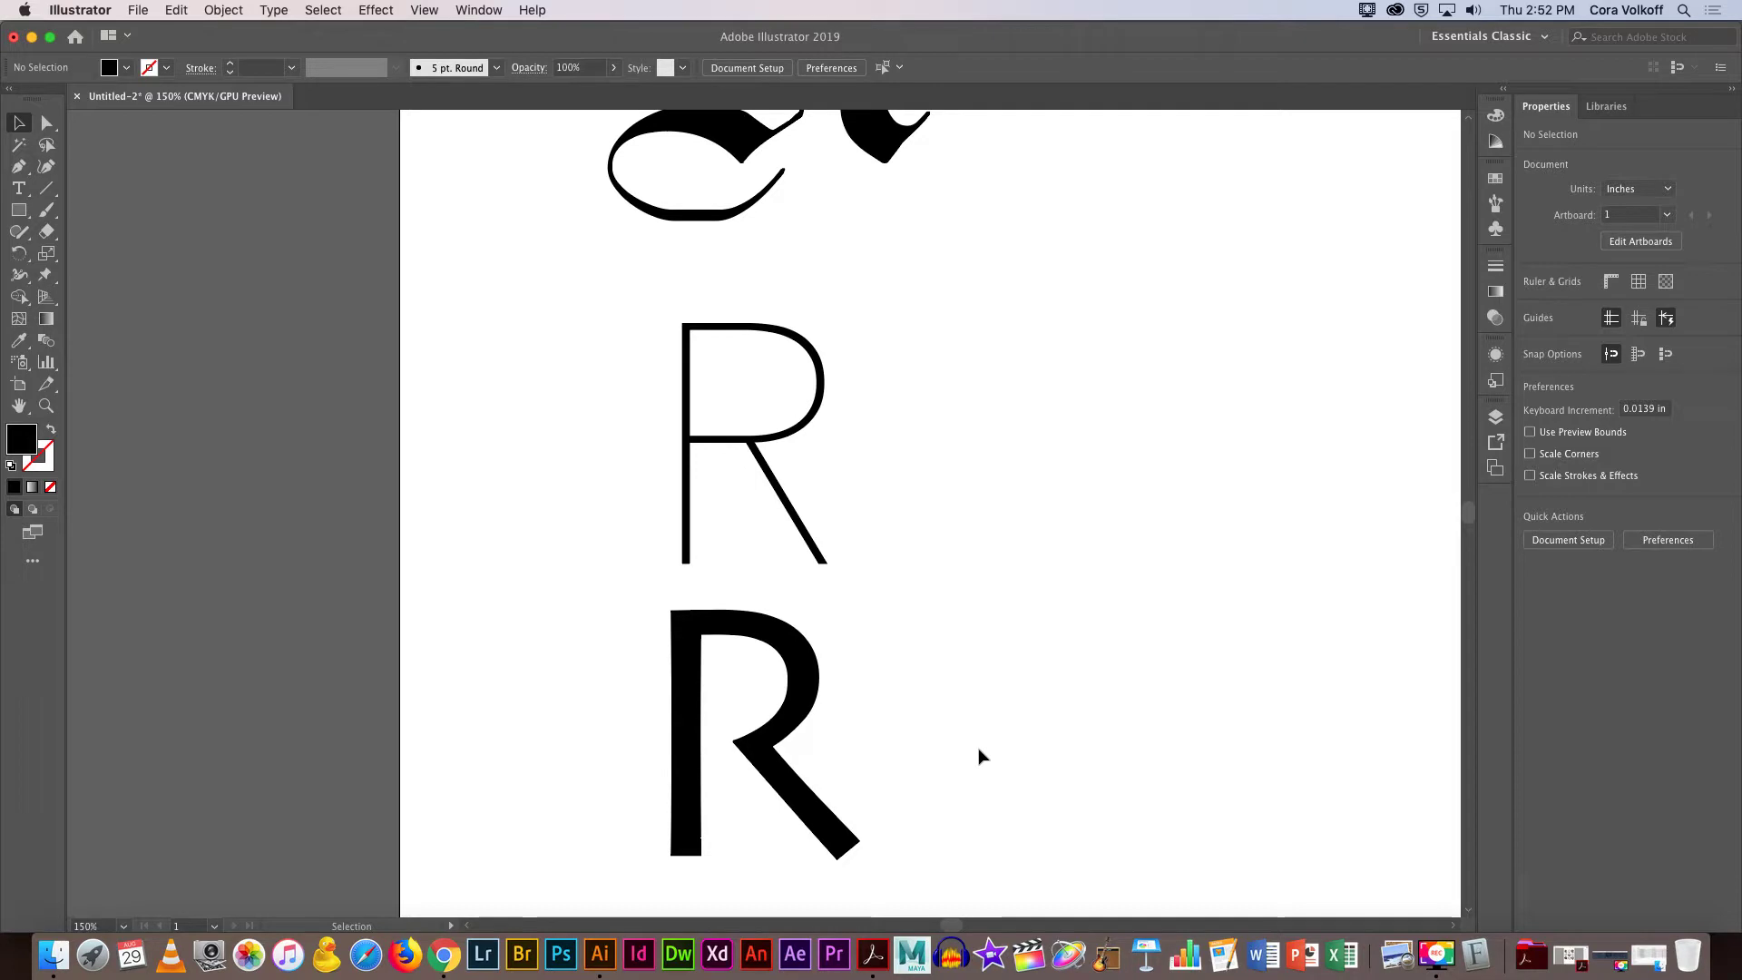
Check each R, then marquee-select the thin and bold R together.
scroll(978, 754, "down", 3)
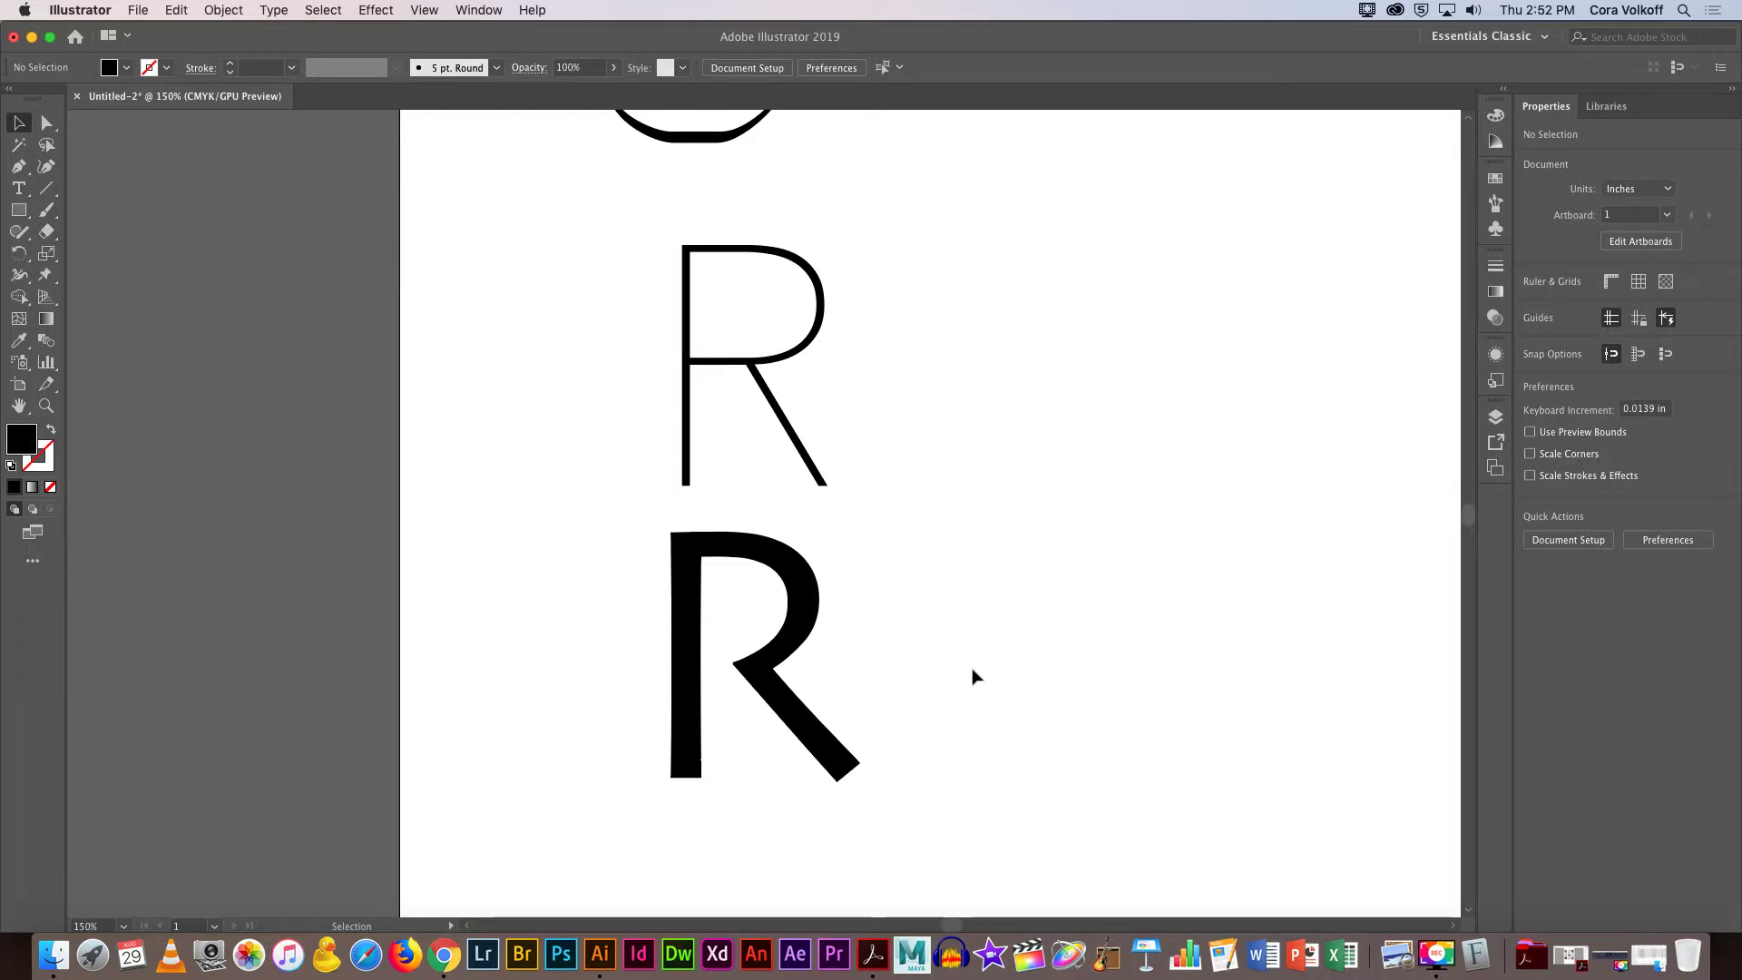
left_click(723, 326)
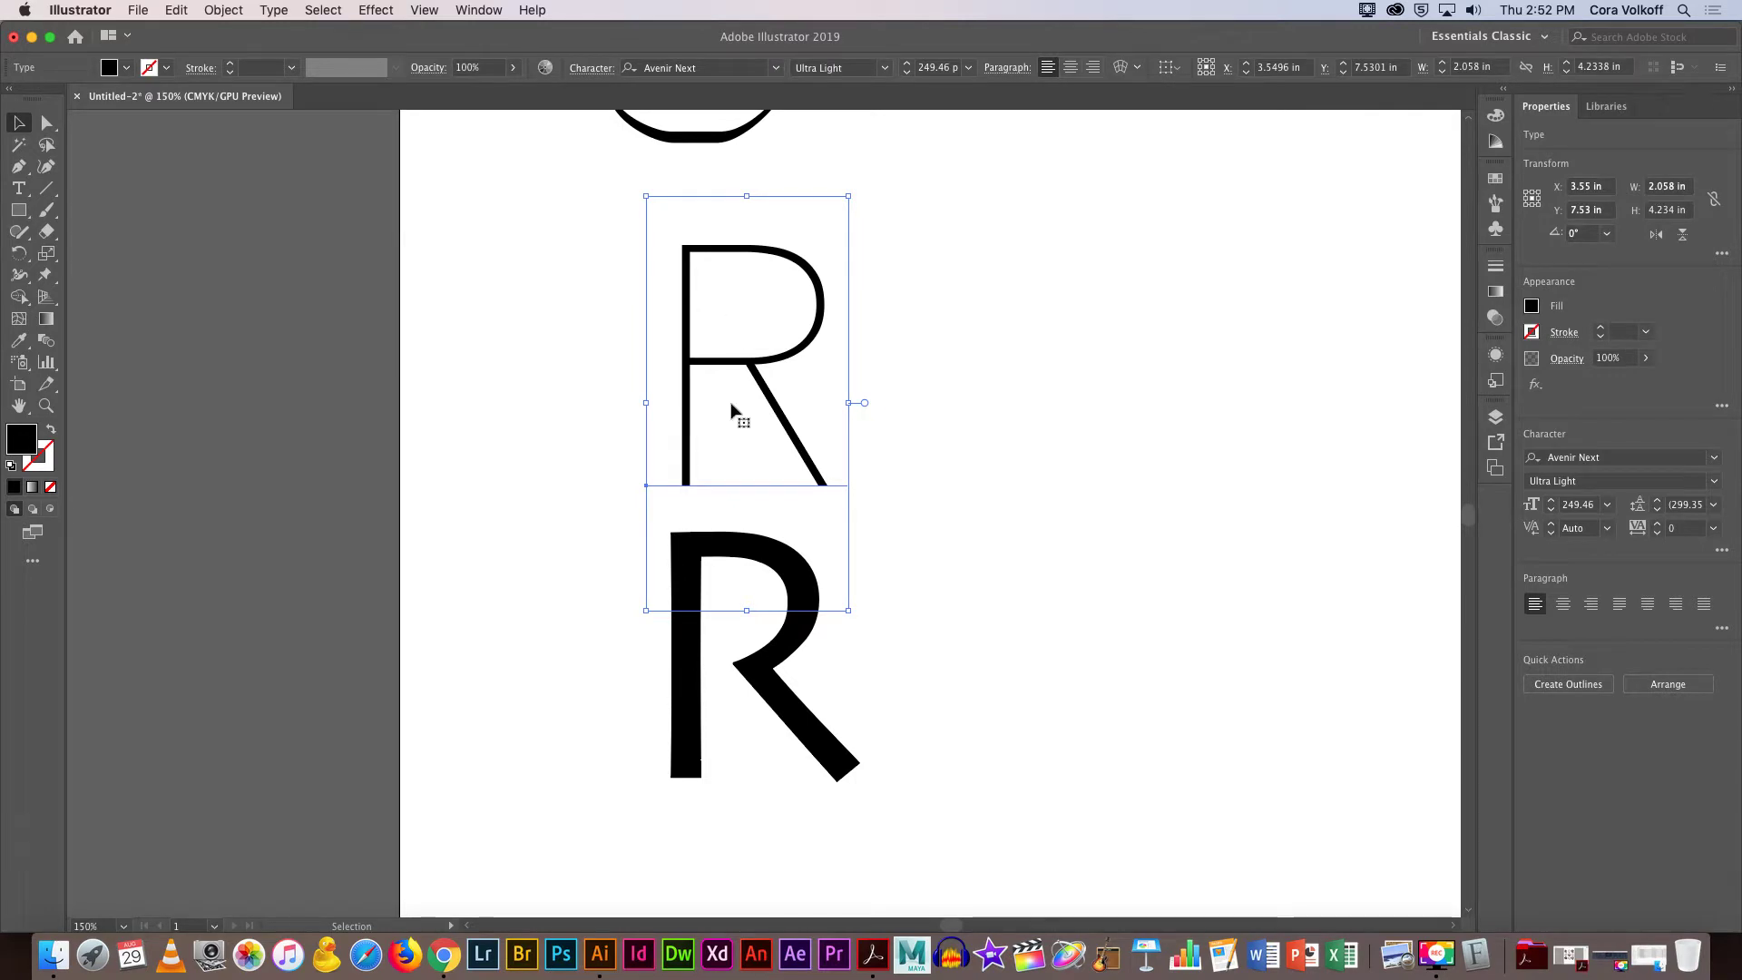
left_click(715, 564)
left_click(680, 562)
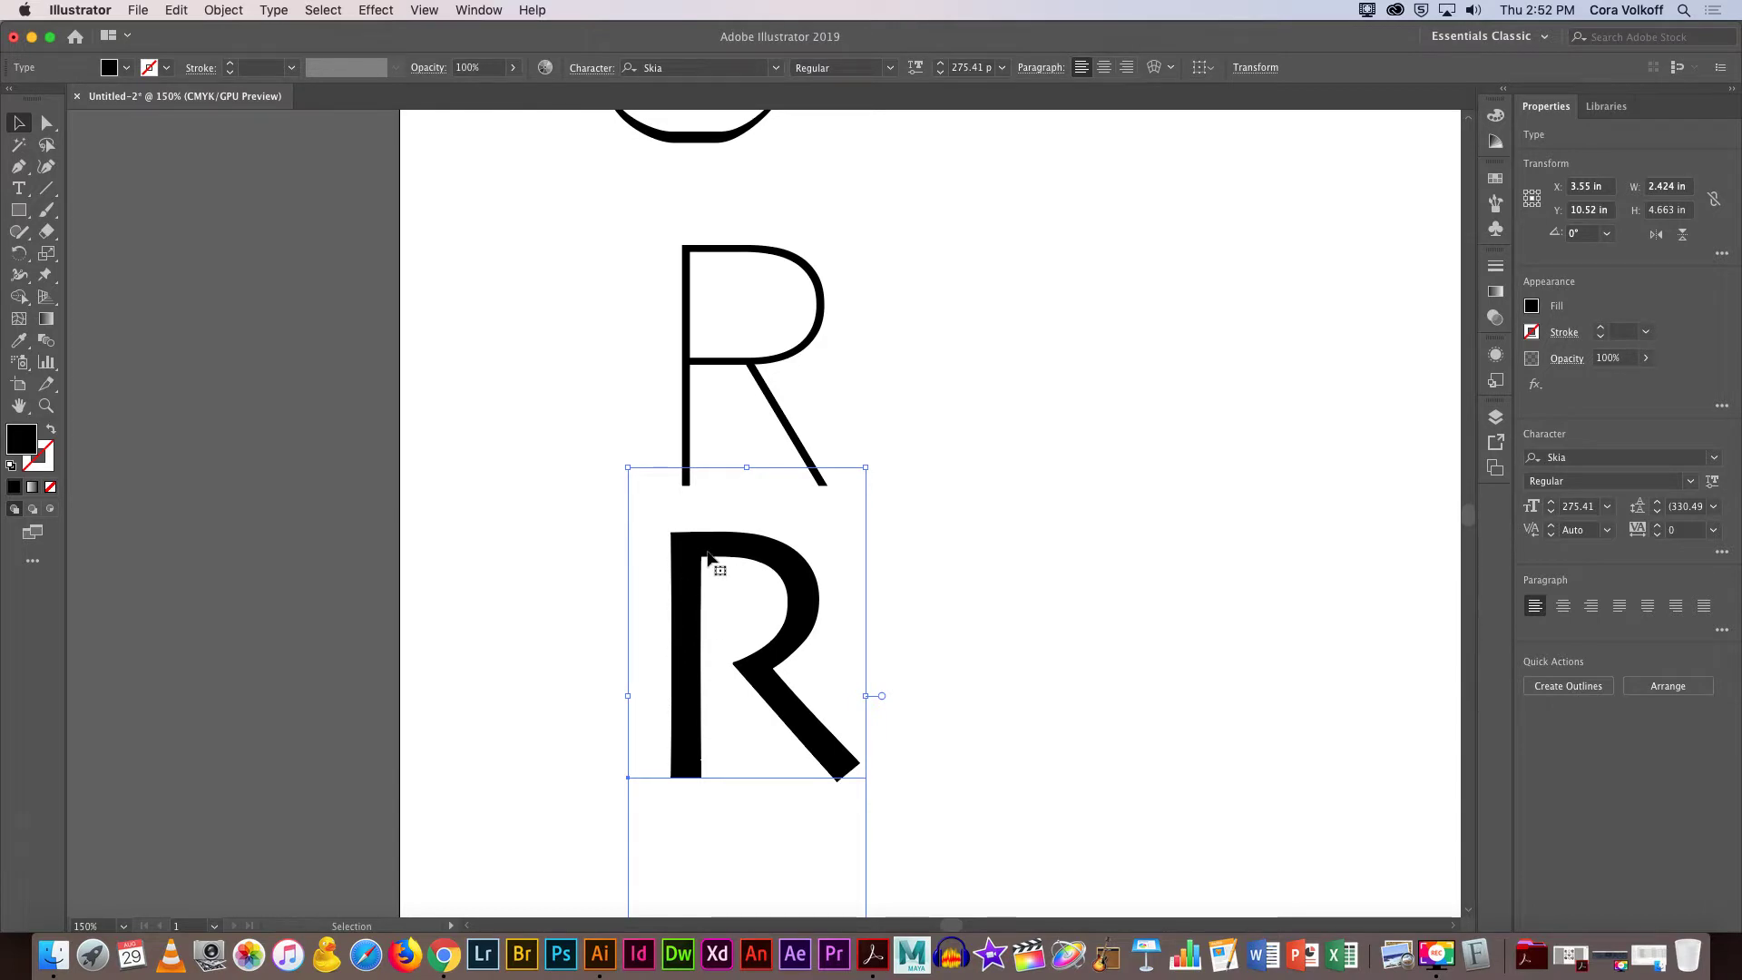
left_click(550, 250)
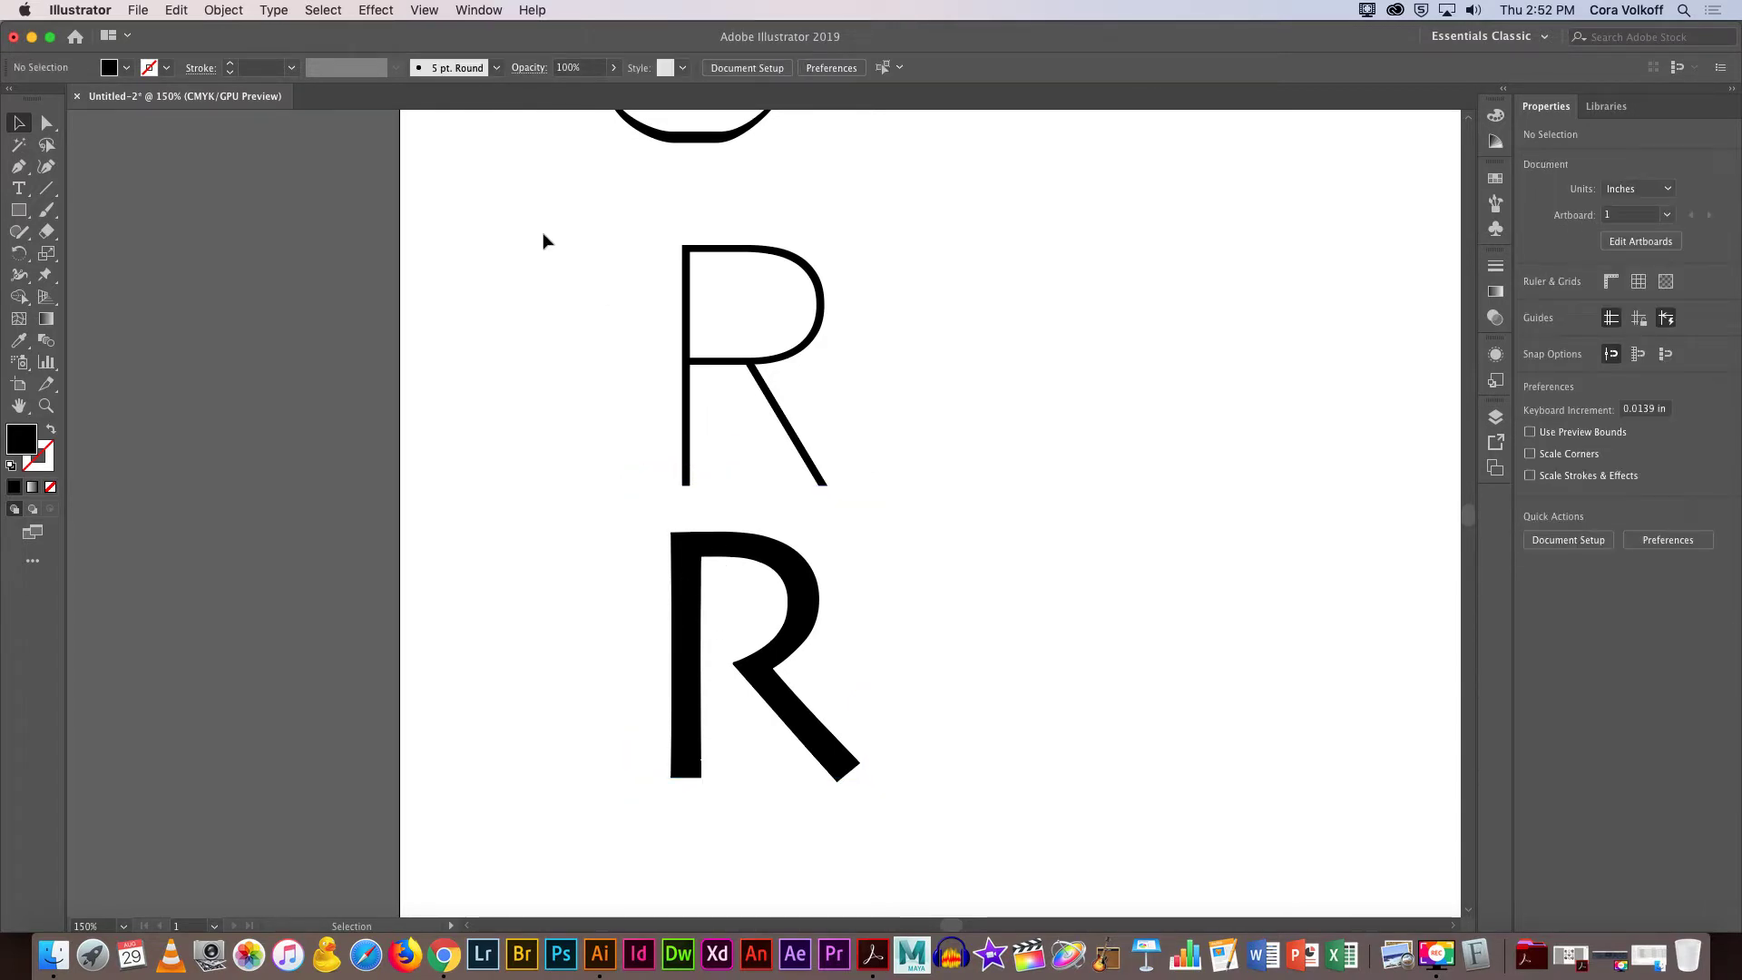
left_click_drag(544, 241, 1038, 798)
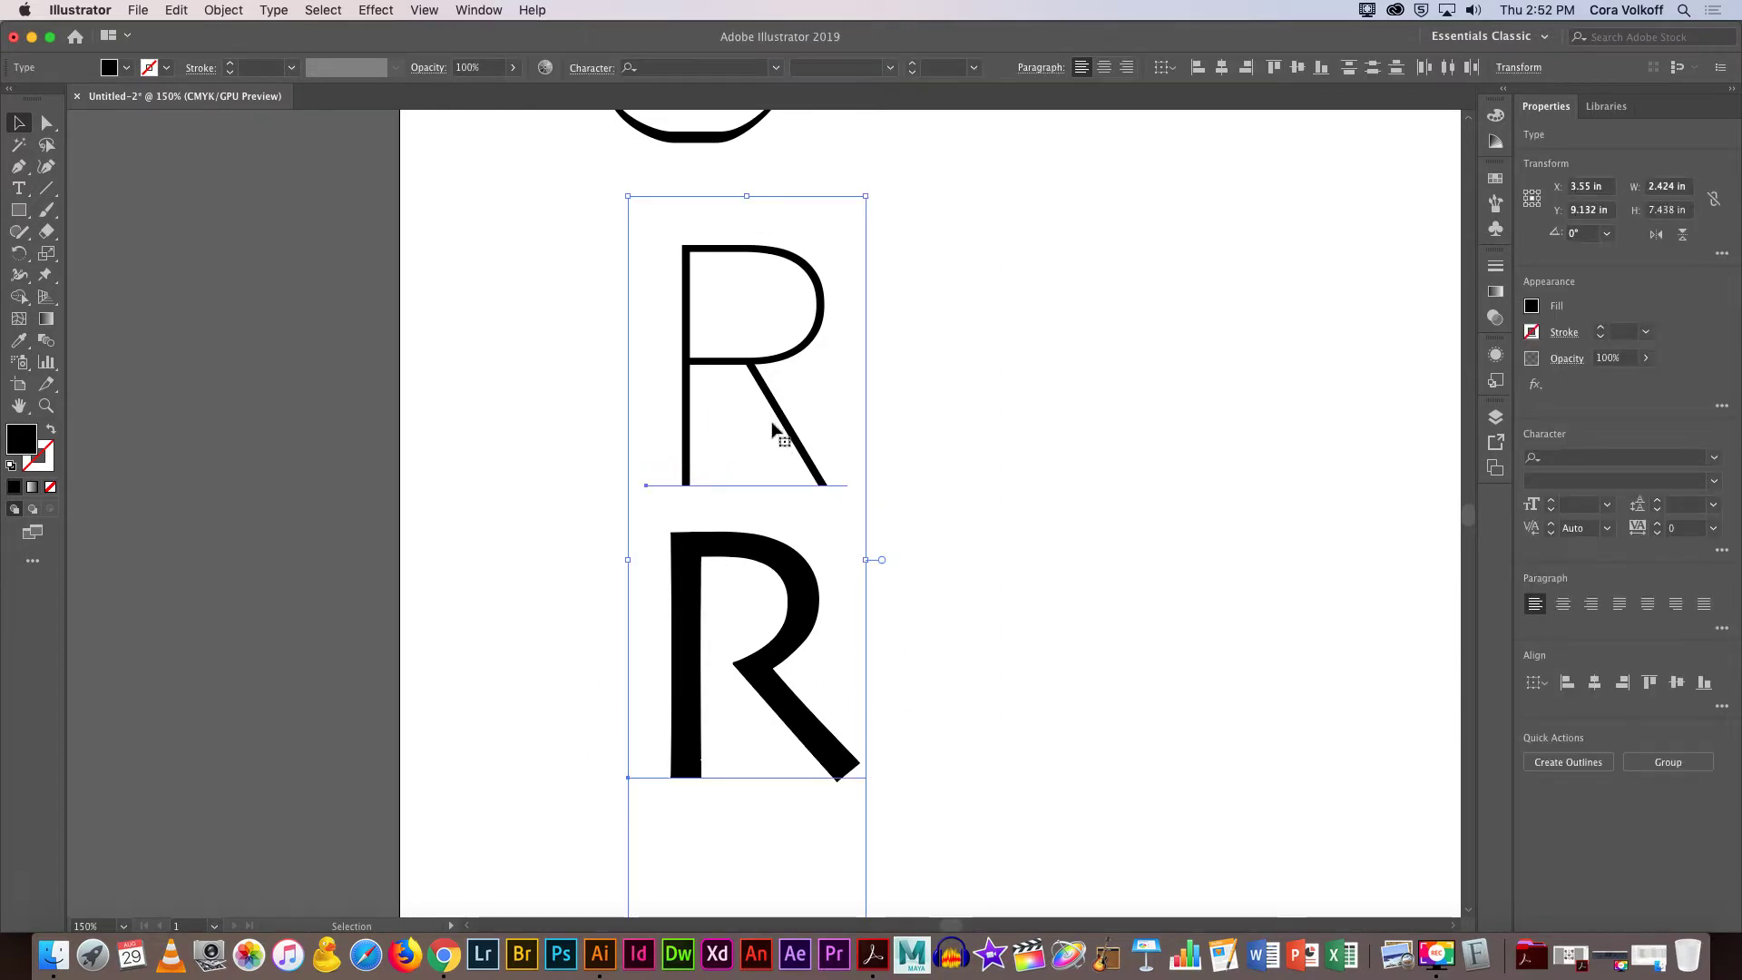
Convert the thin and bold R letters to outlines with Create Outlines.
left_click(275, 10)
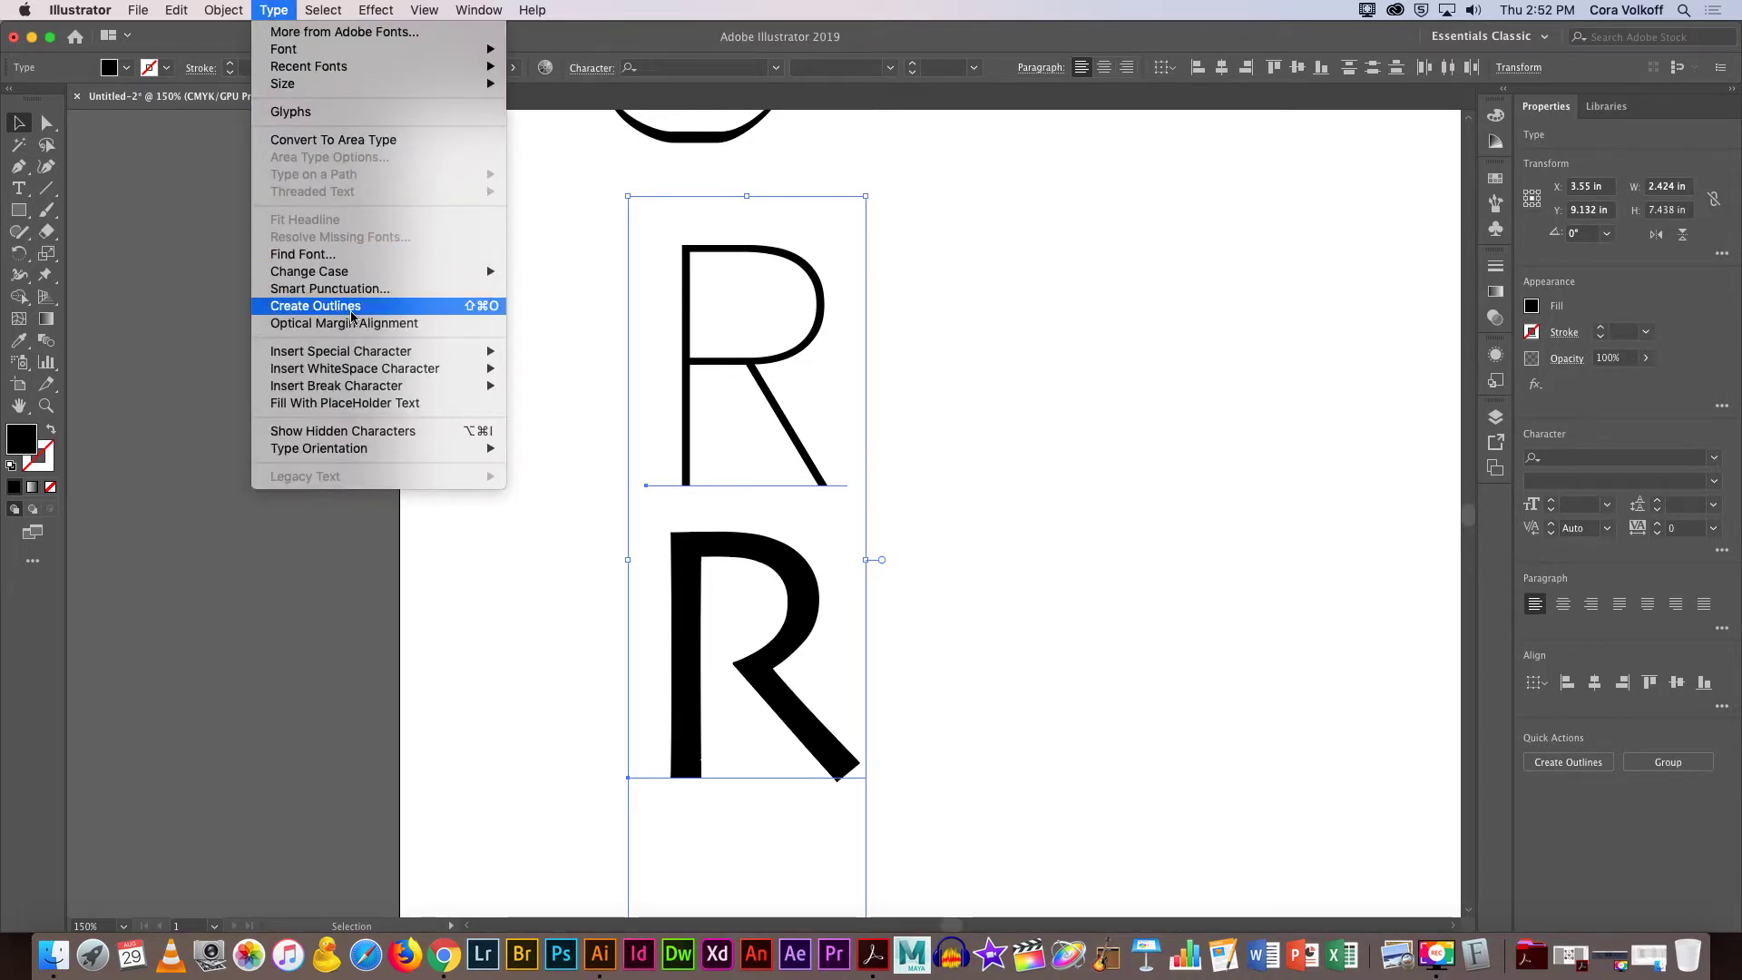
right_click(797, 357)
right_click(785, 357)
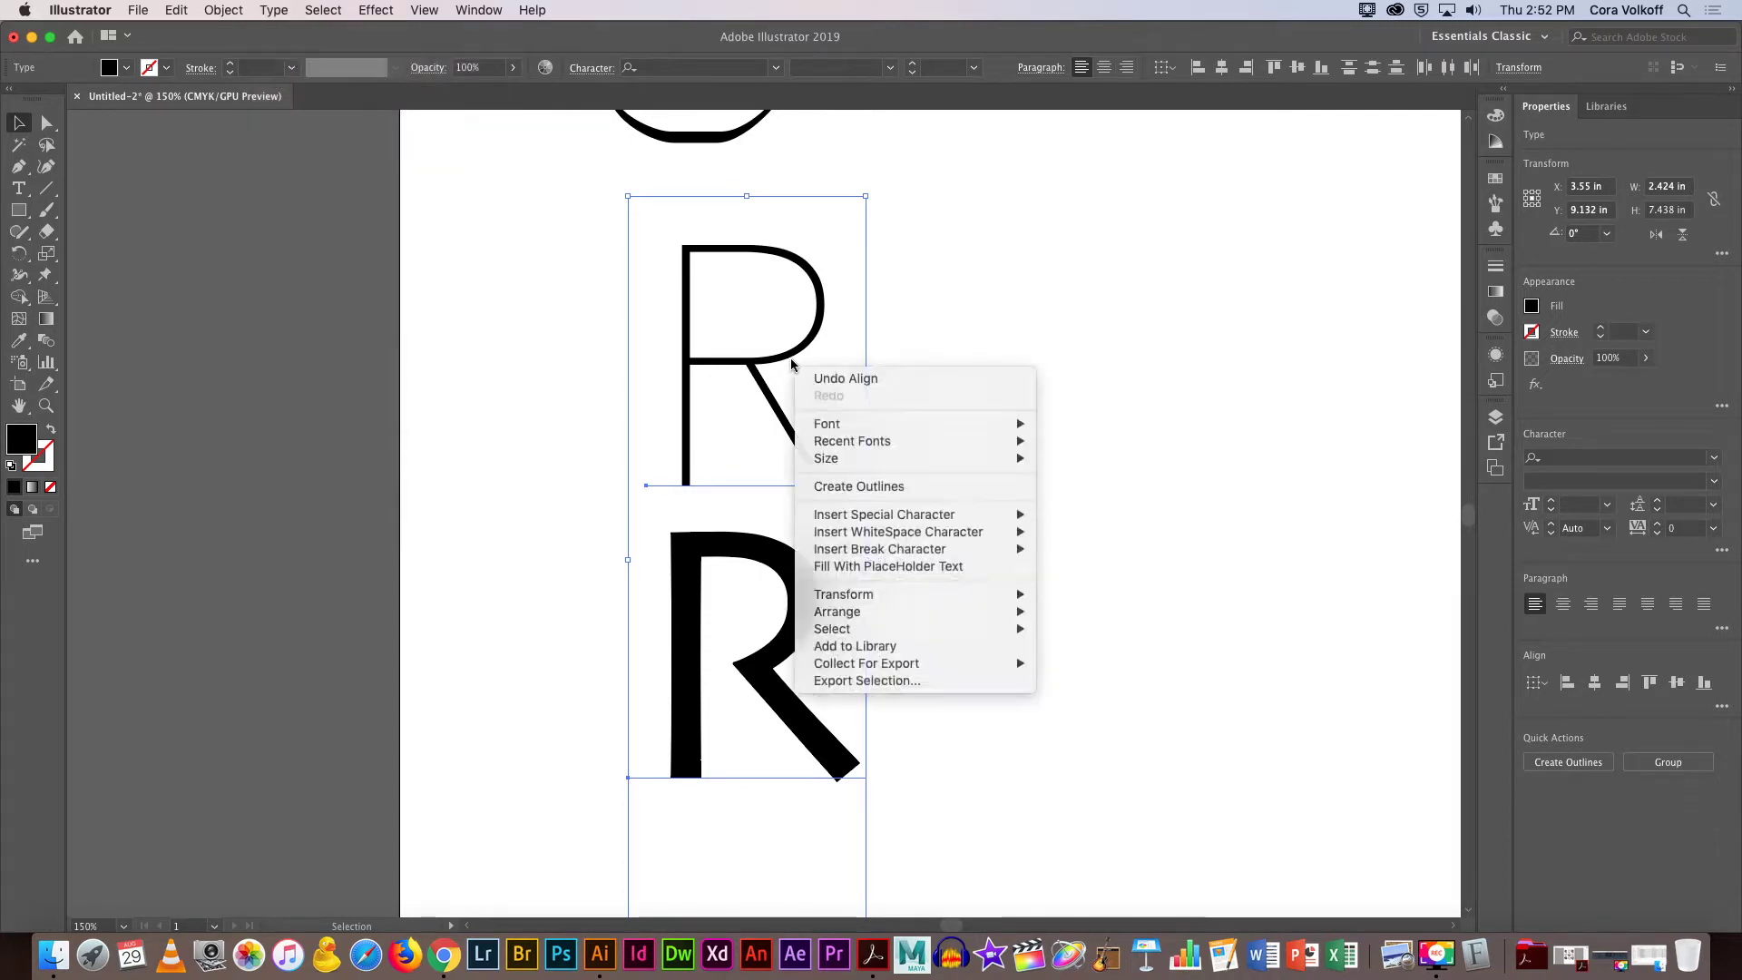
key("Escape")
right_click(790, 359)
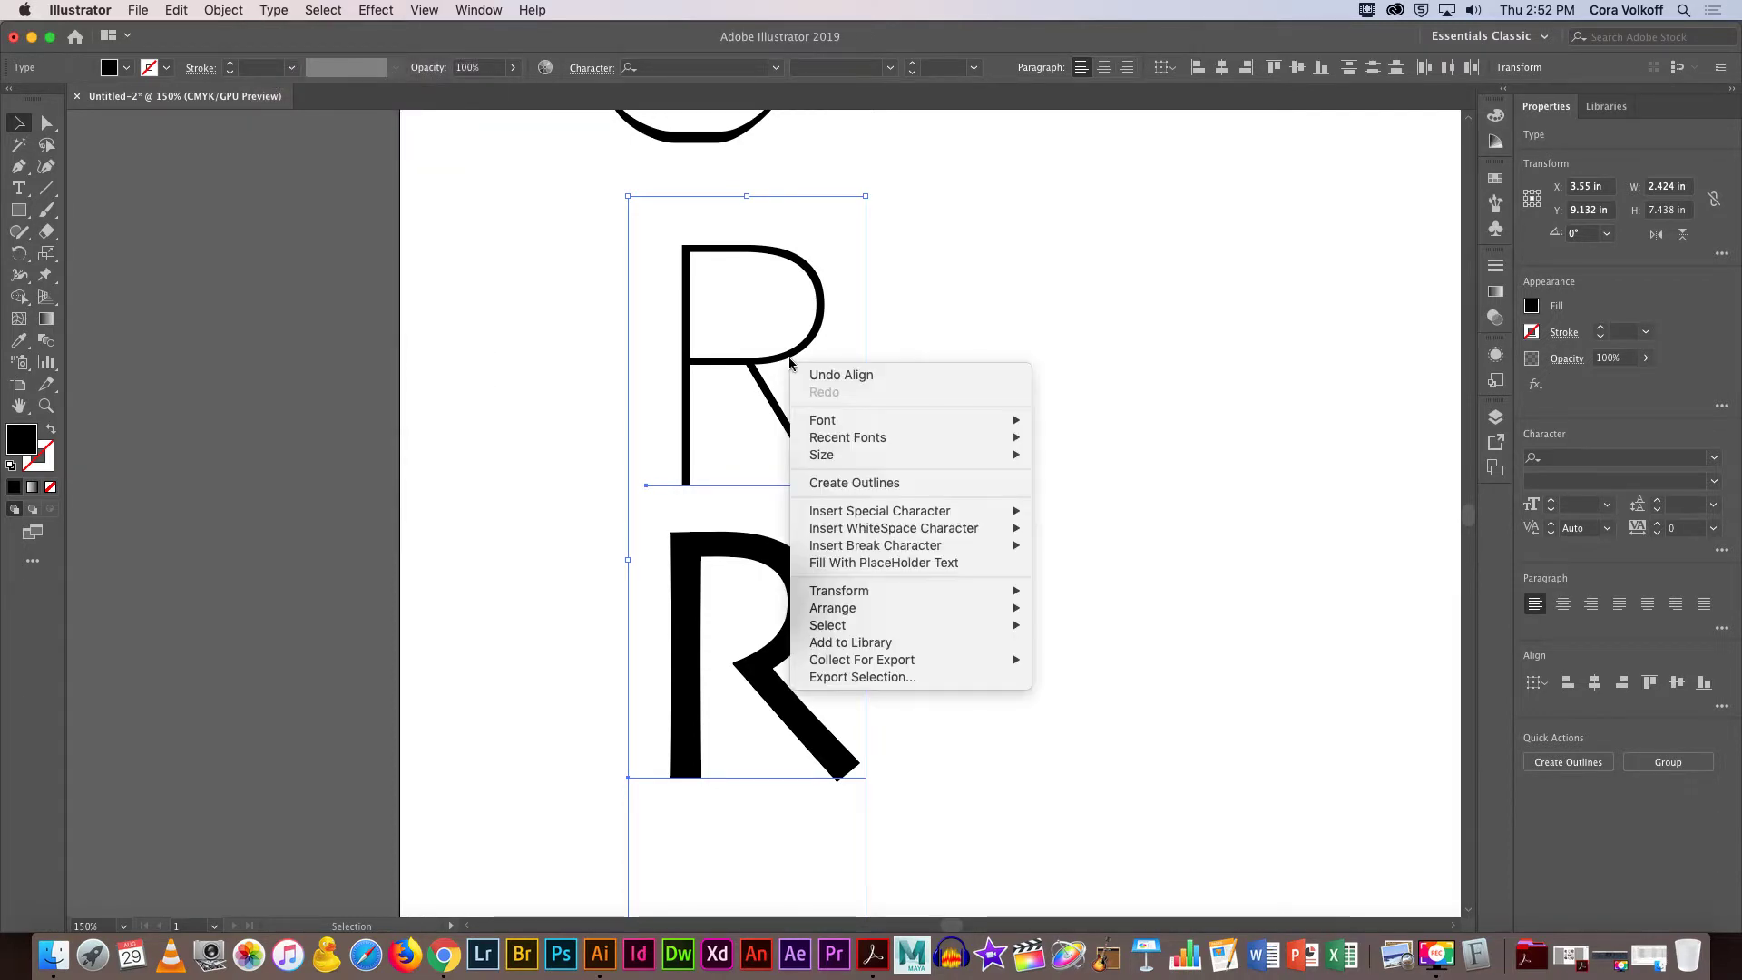
left_click(871, 488)
Select both outlined R groups and centre them horizontally on each other.
left_click(1018, 521)
left_click(807, 626)
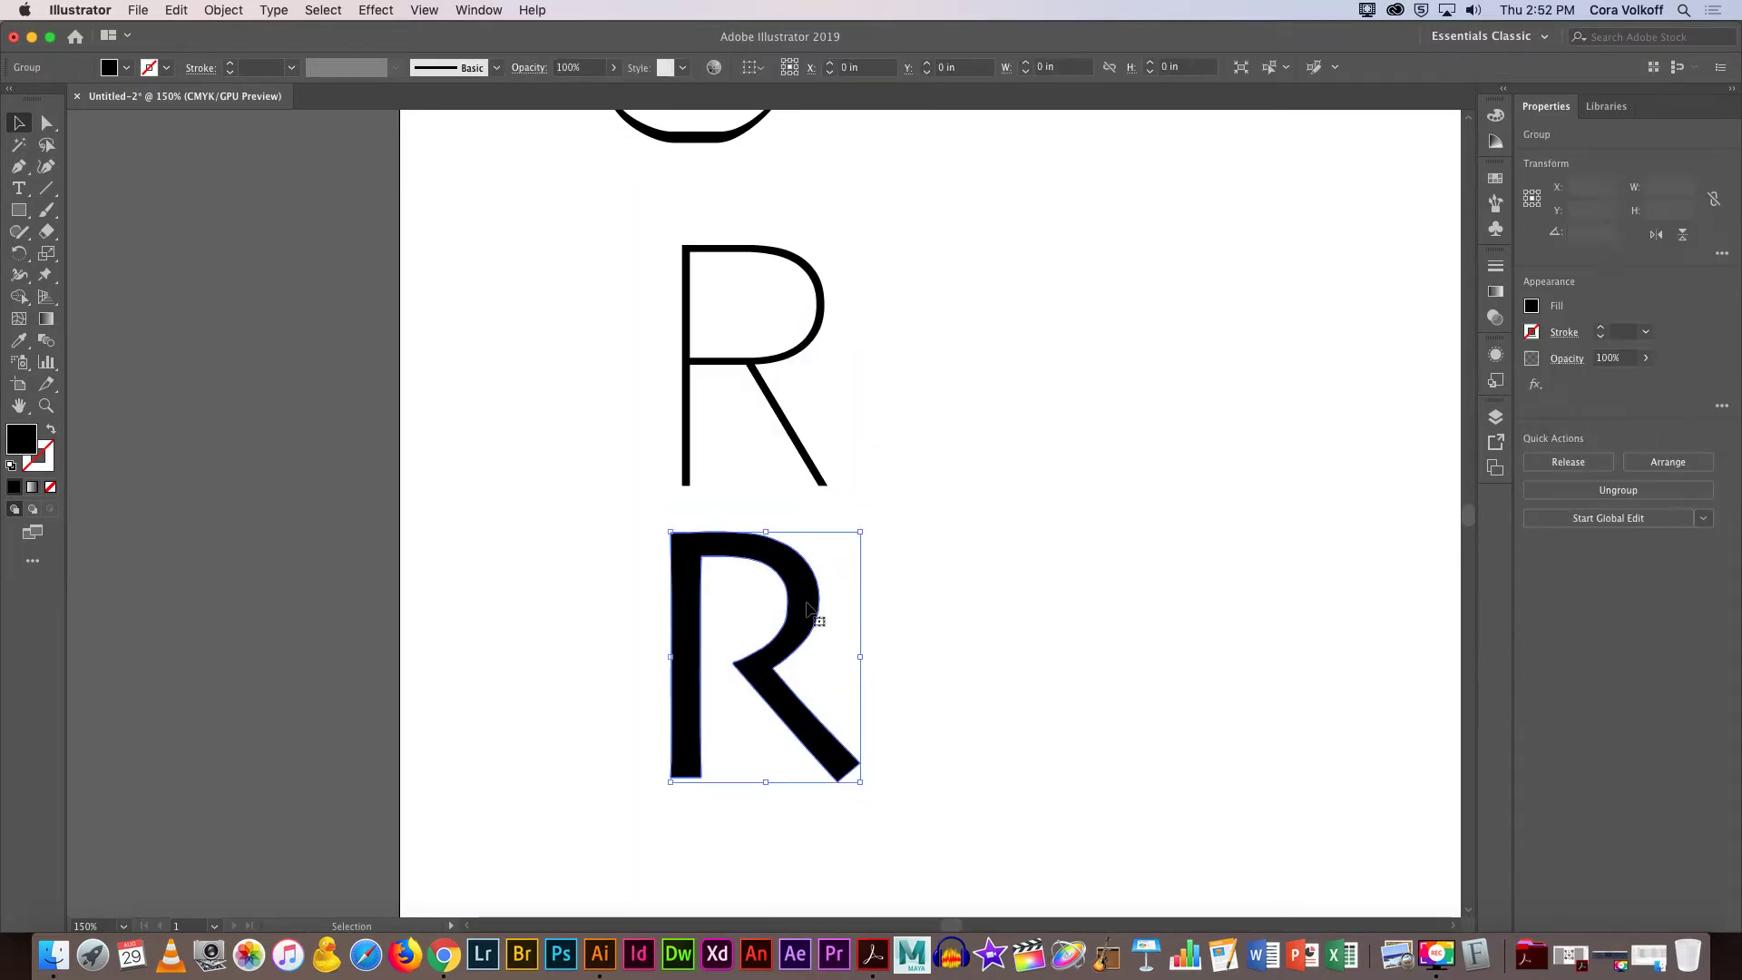
left_click(794, 426)
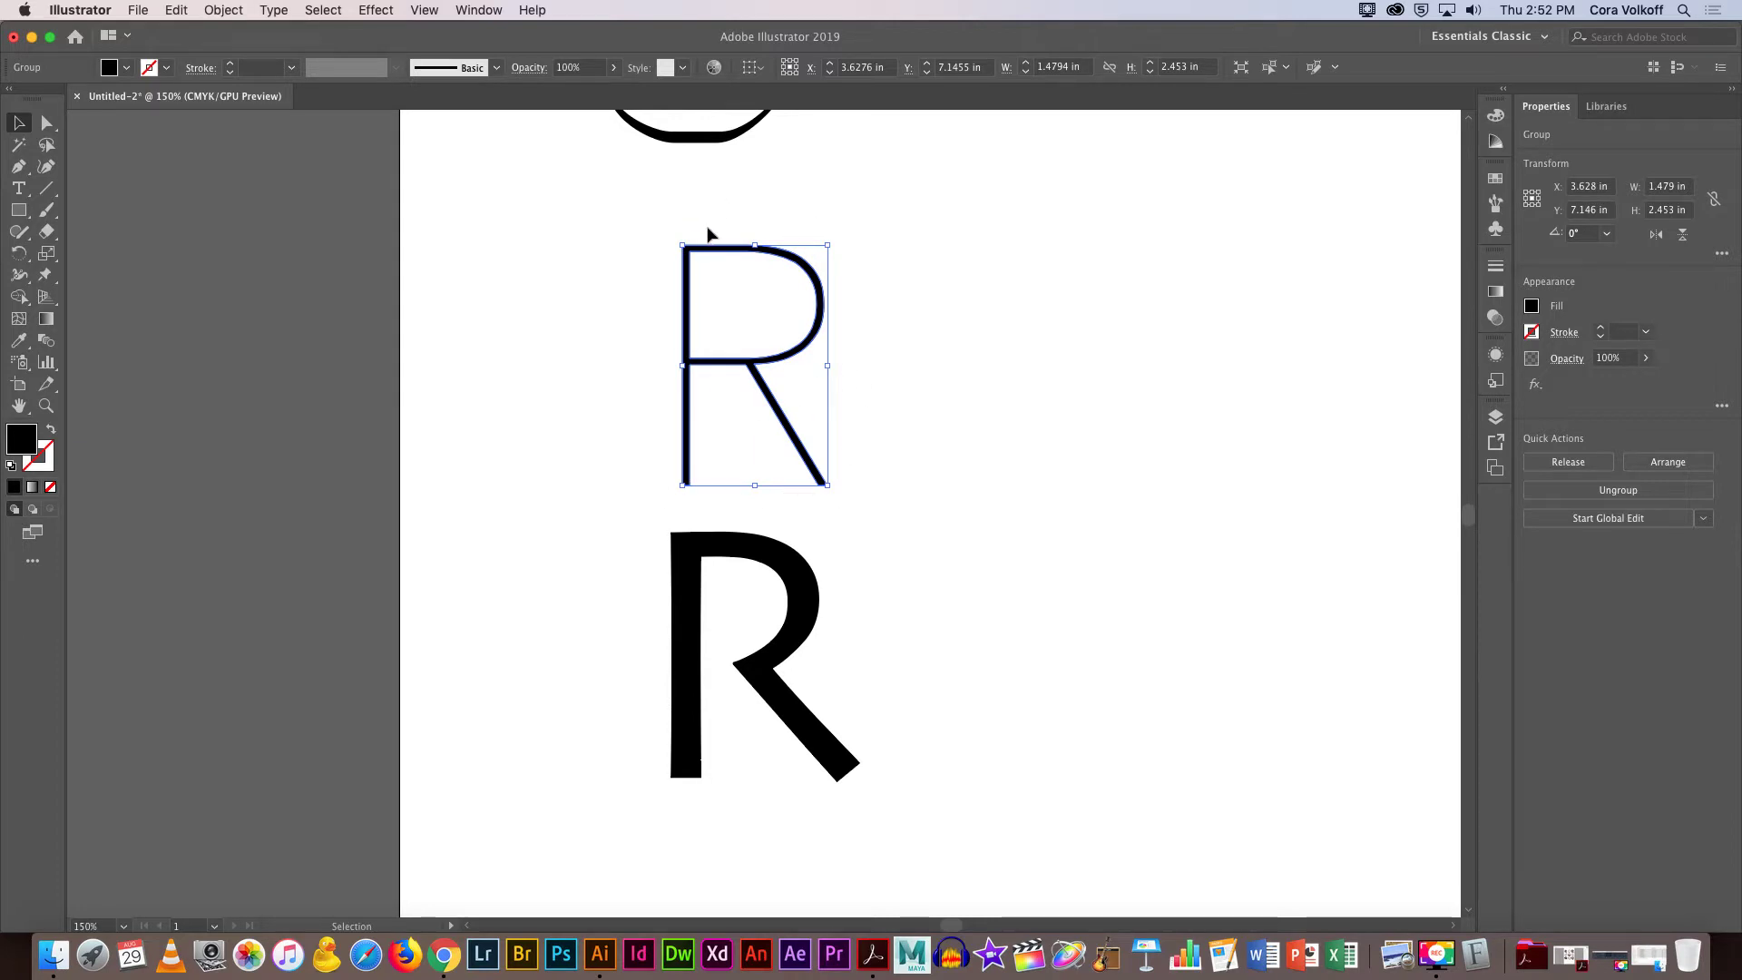
left_click(774, 575)
left_click(769, 567)
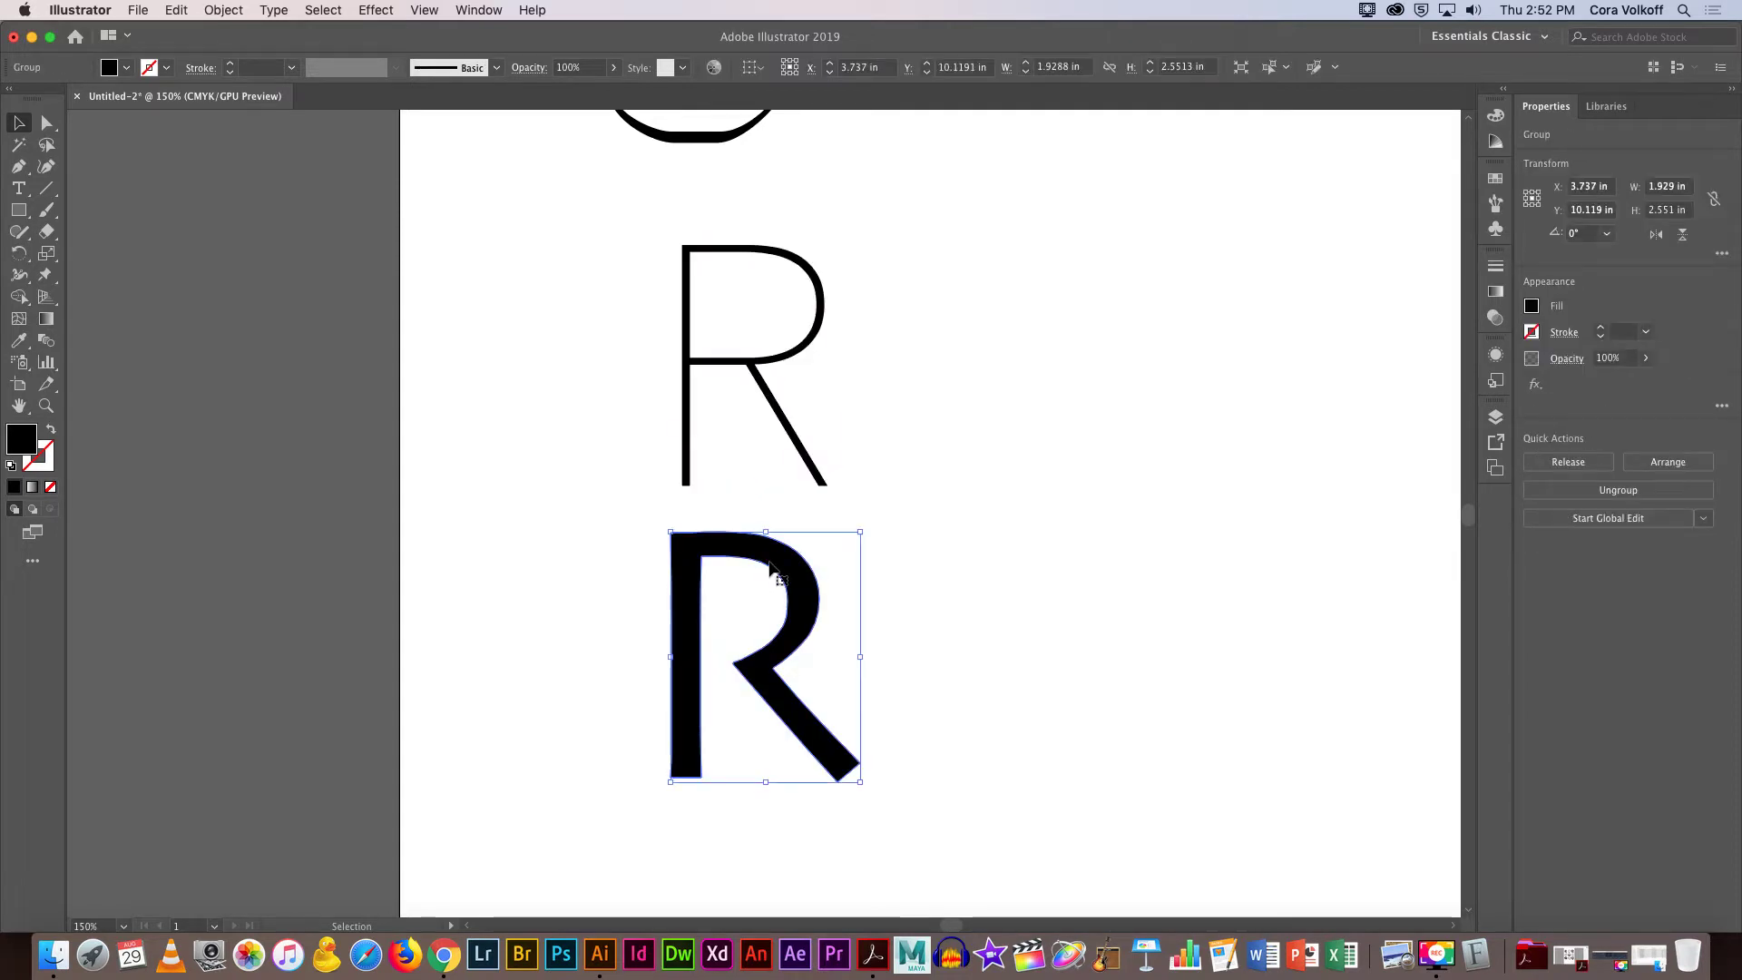
left_click(787, 435, "shift")
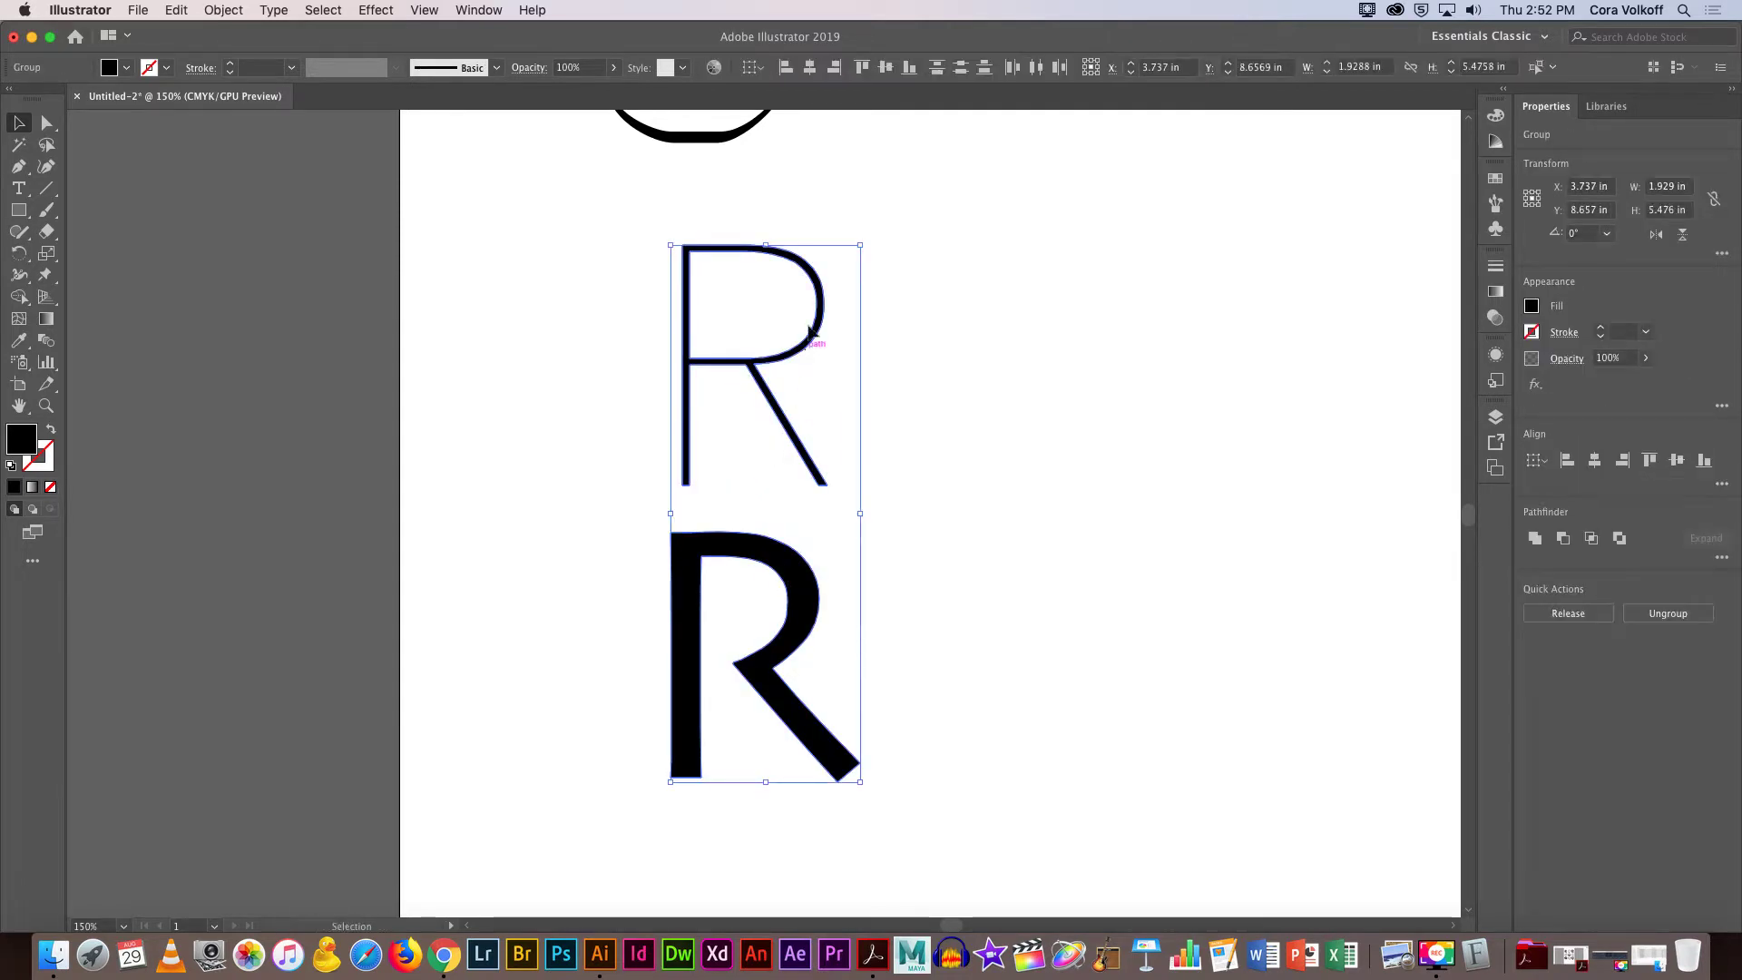
left_click(808, 66)
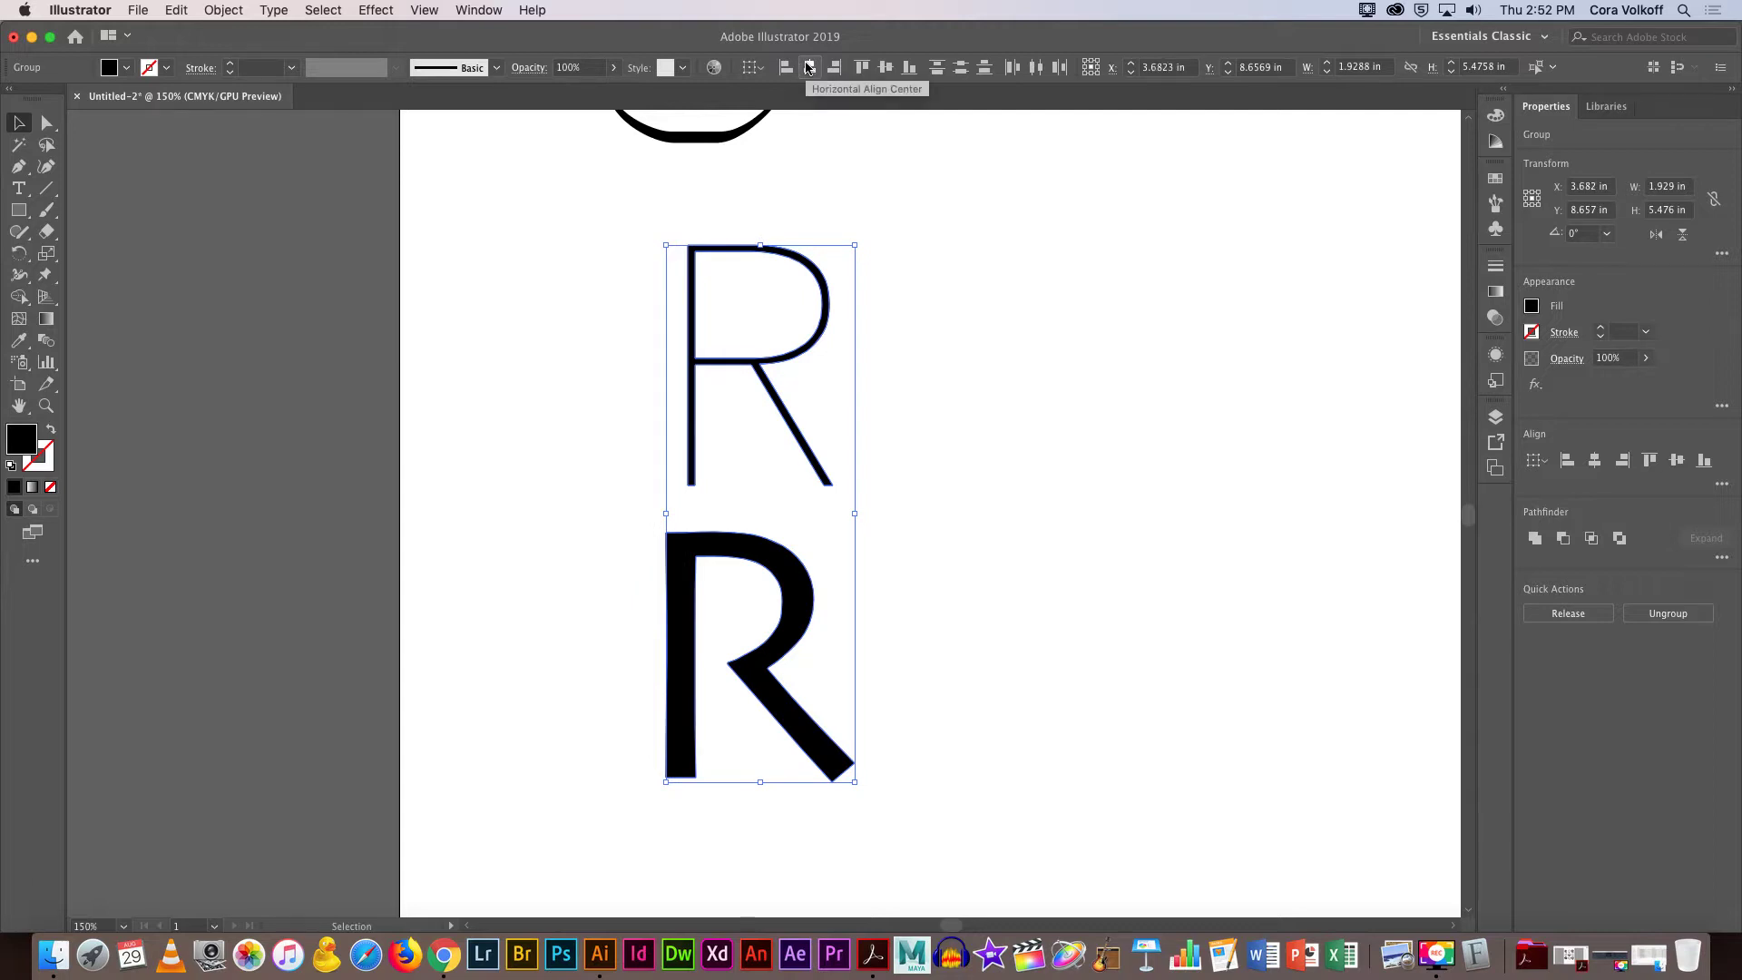
left_click(925, 296)
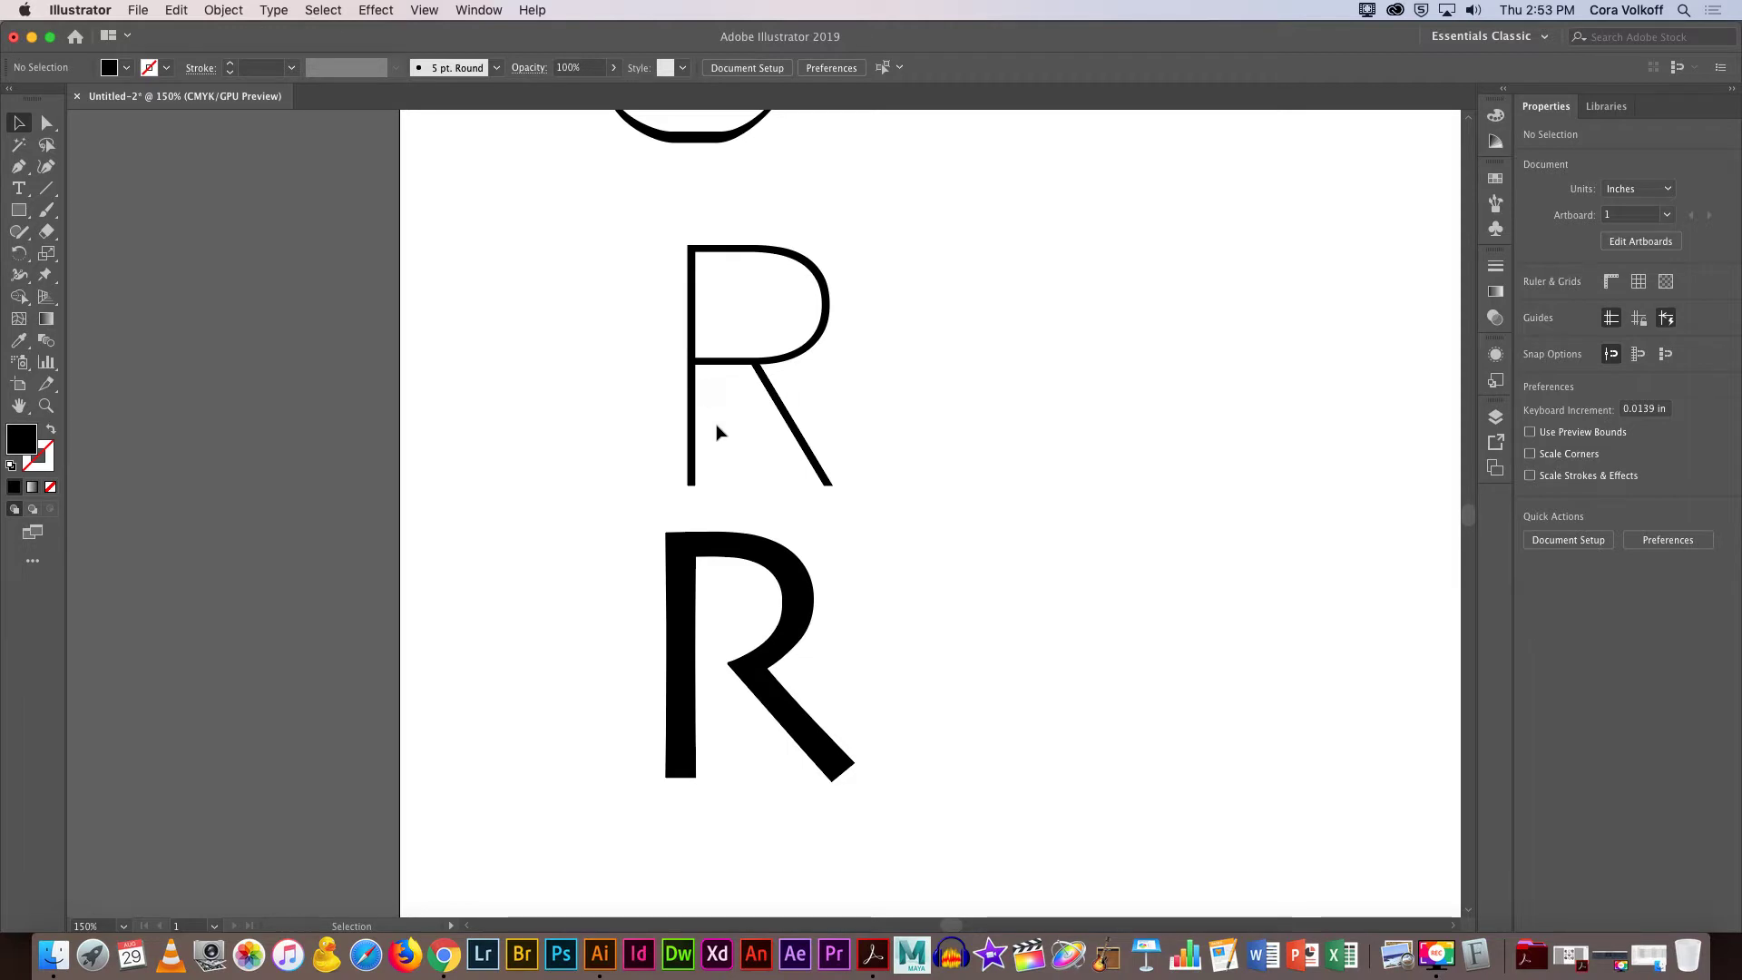
Shift the blackletter R slightly left and down, keeping it above the other two R's.
scroll(715, 428, "up", 5)
left_click_drag(727, 280, 703, 331)
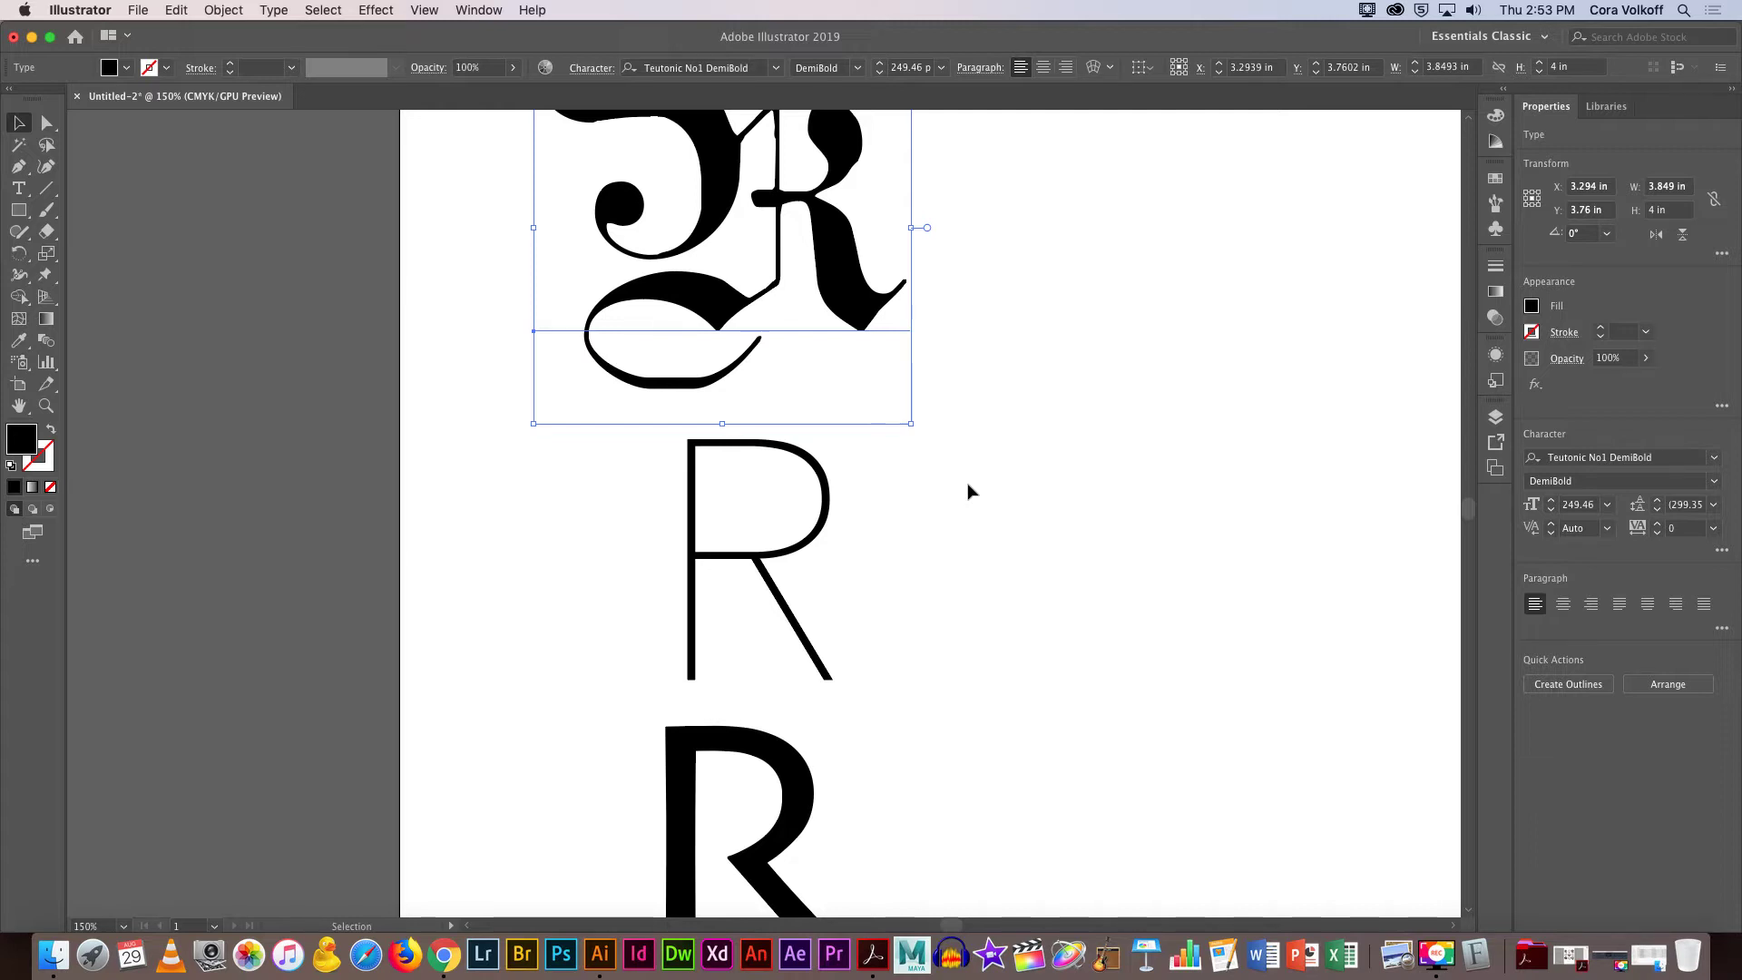
scroll(968, 491, "up", 2)
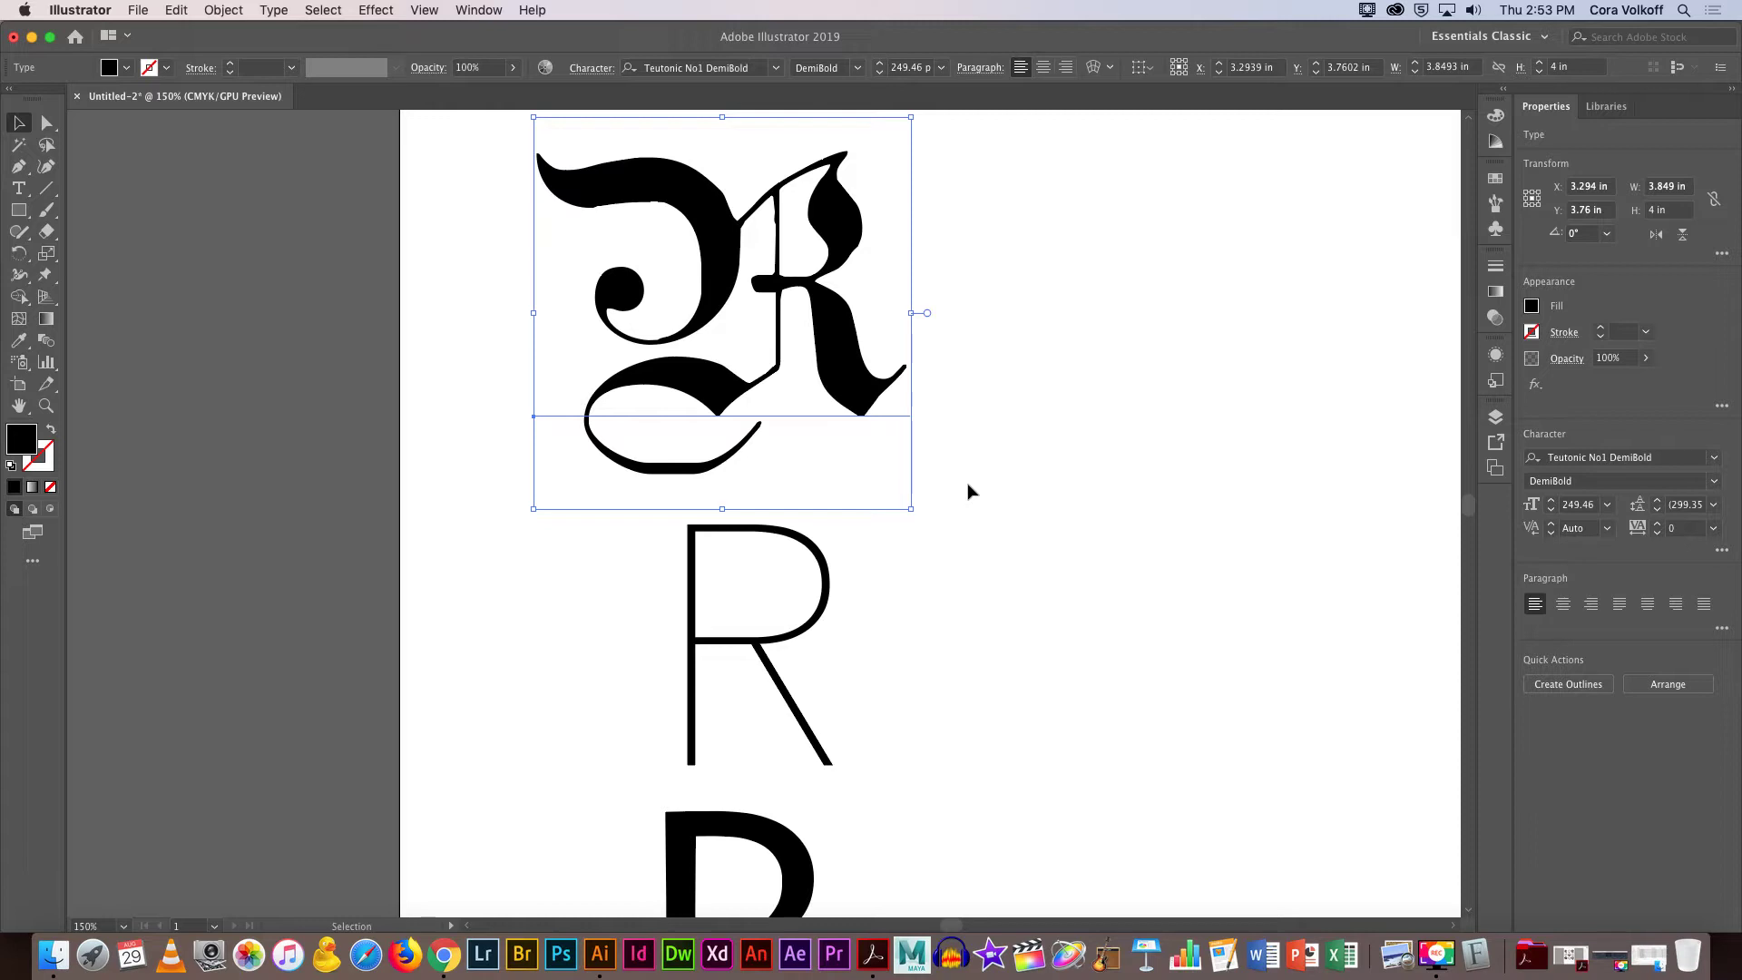
scroll(967, 492, "up", 2)
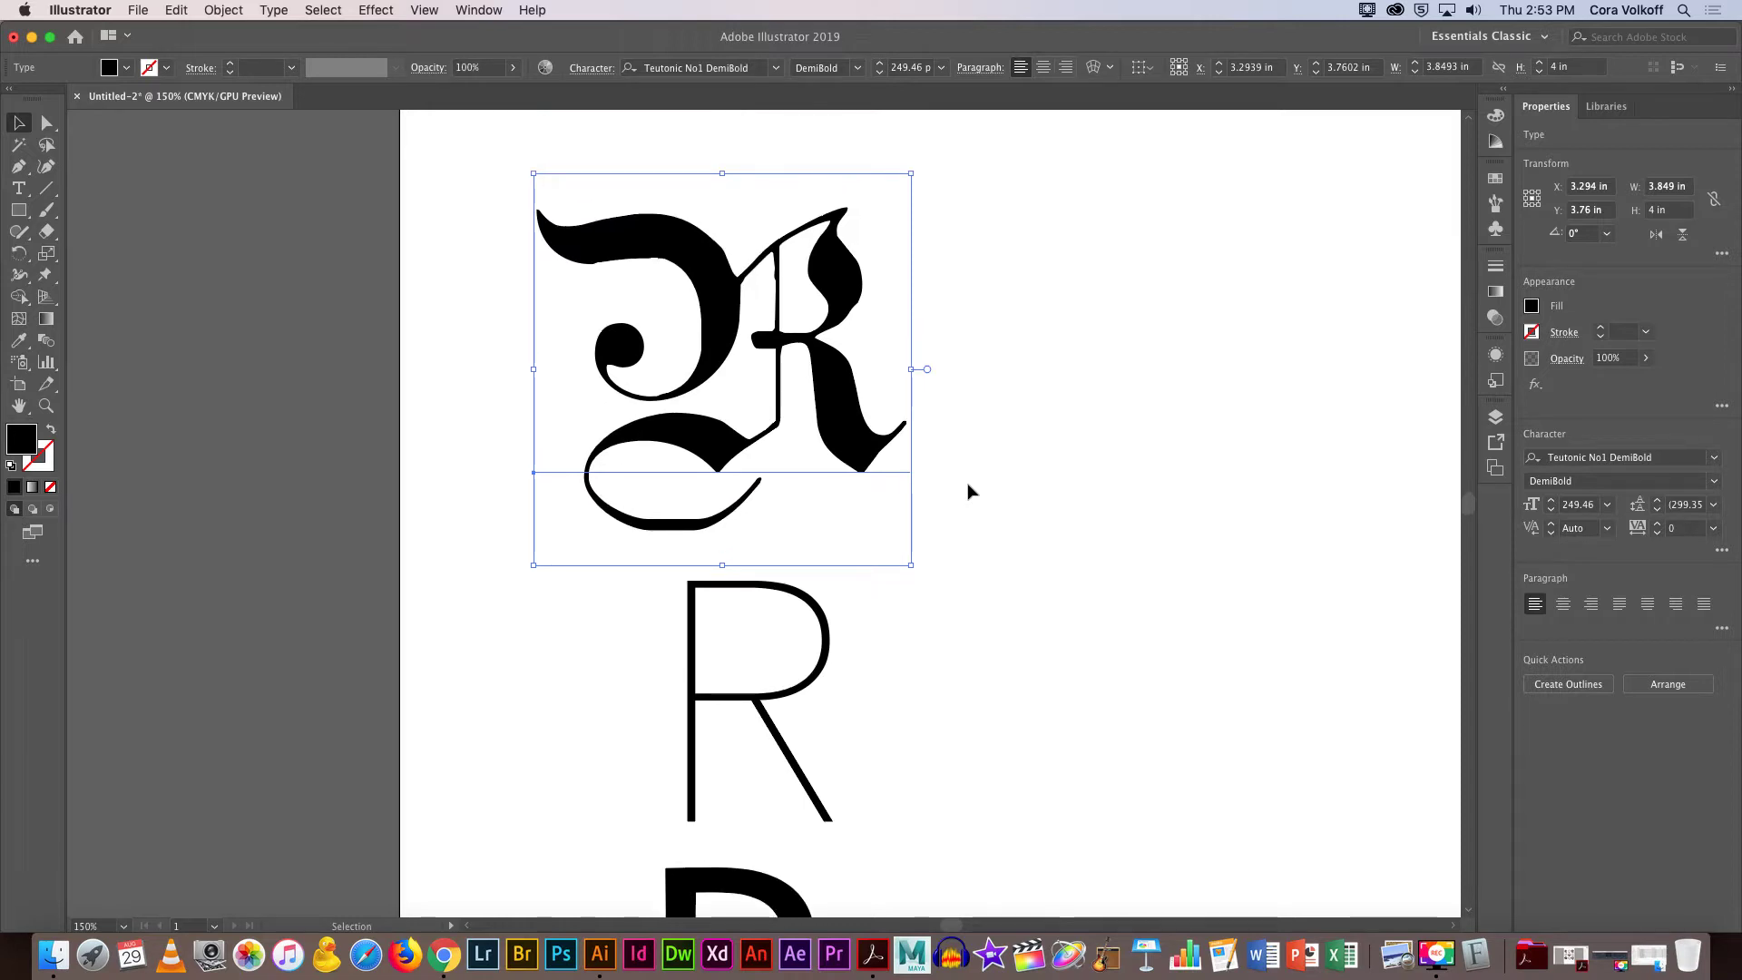
scroll(968, 492, "down", 2)
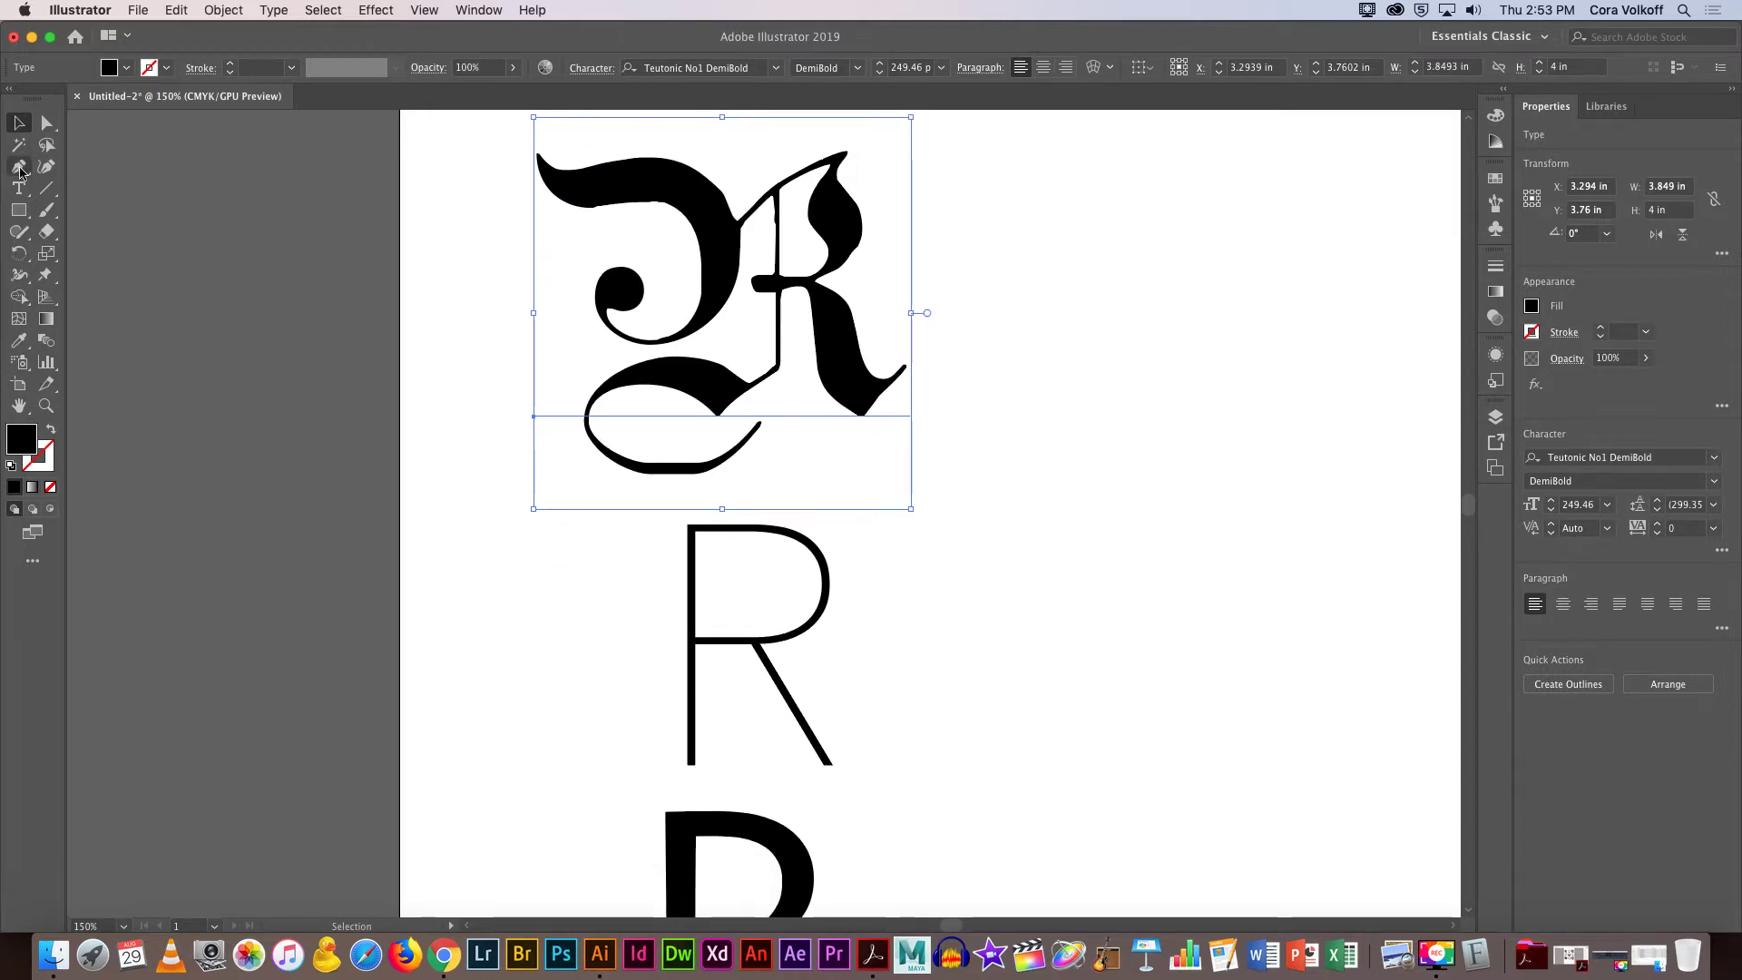
key("t")
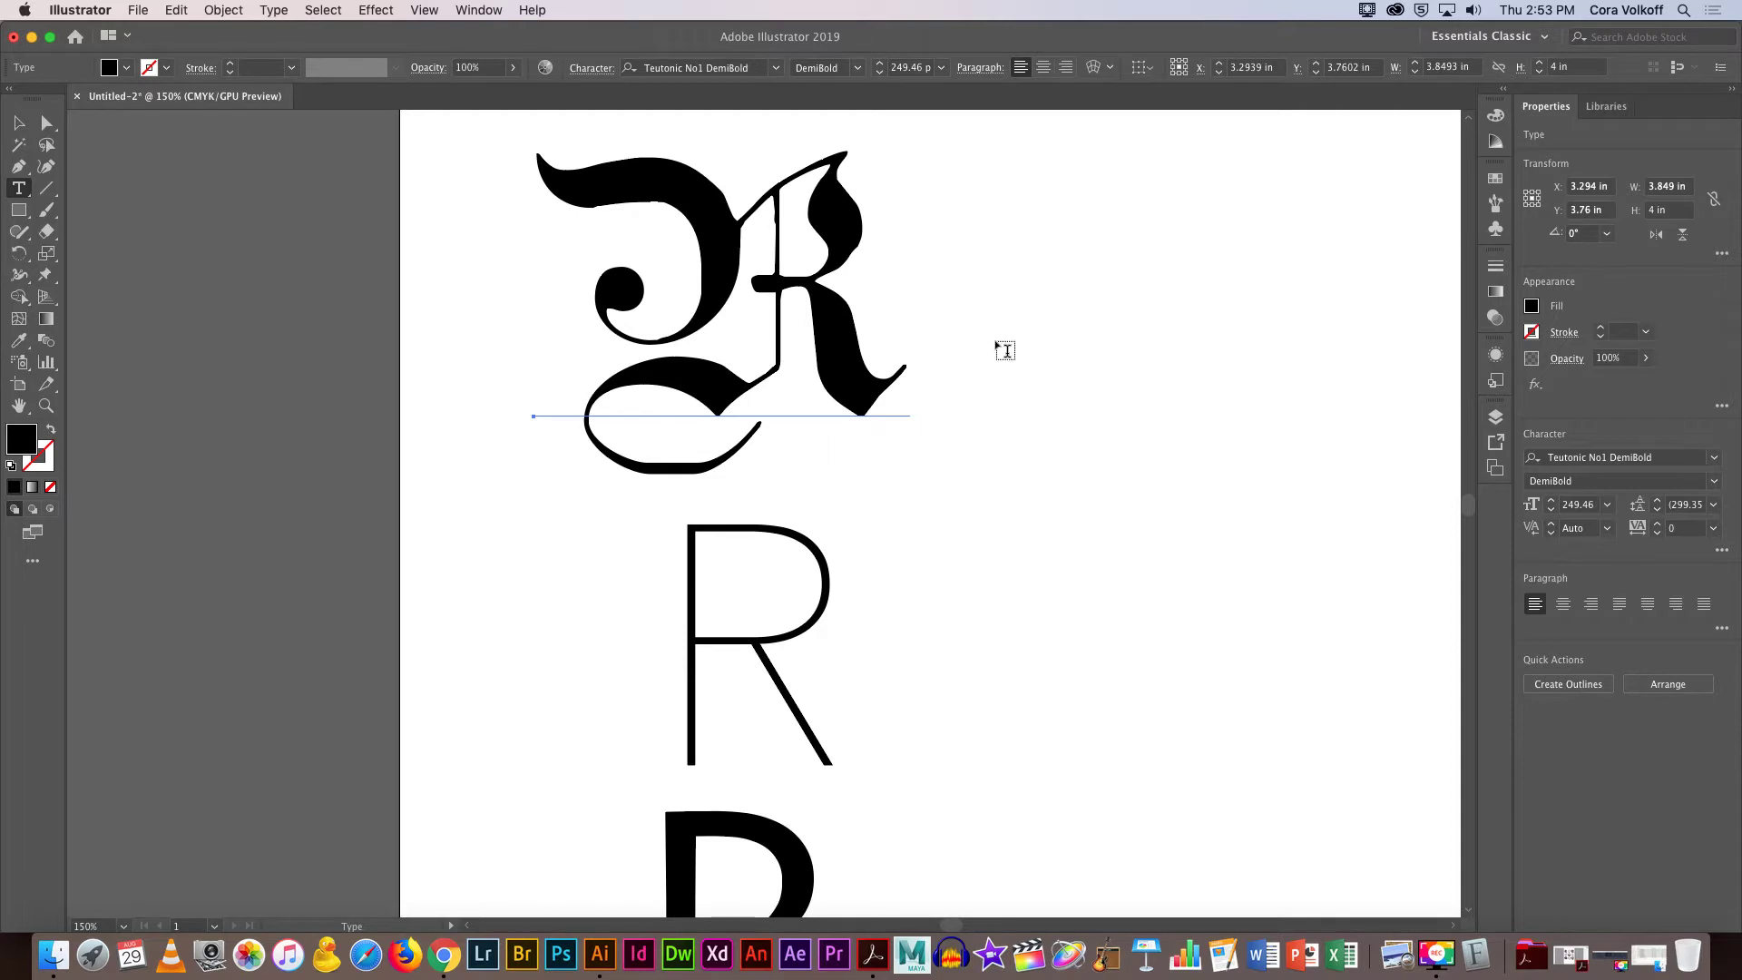
Type the label 'Dislplay | Blackletter' to the right of the blackletter R.
left_click(996, 340)
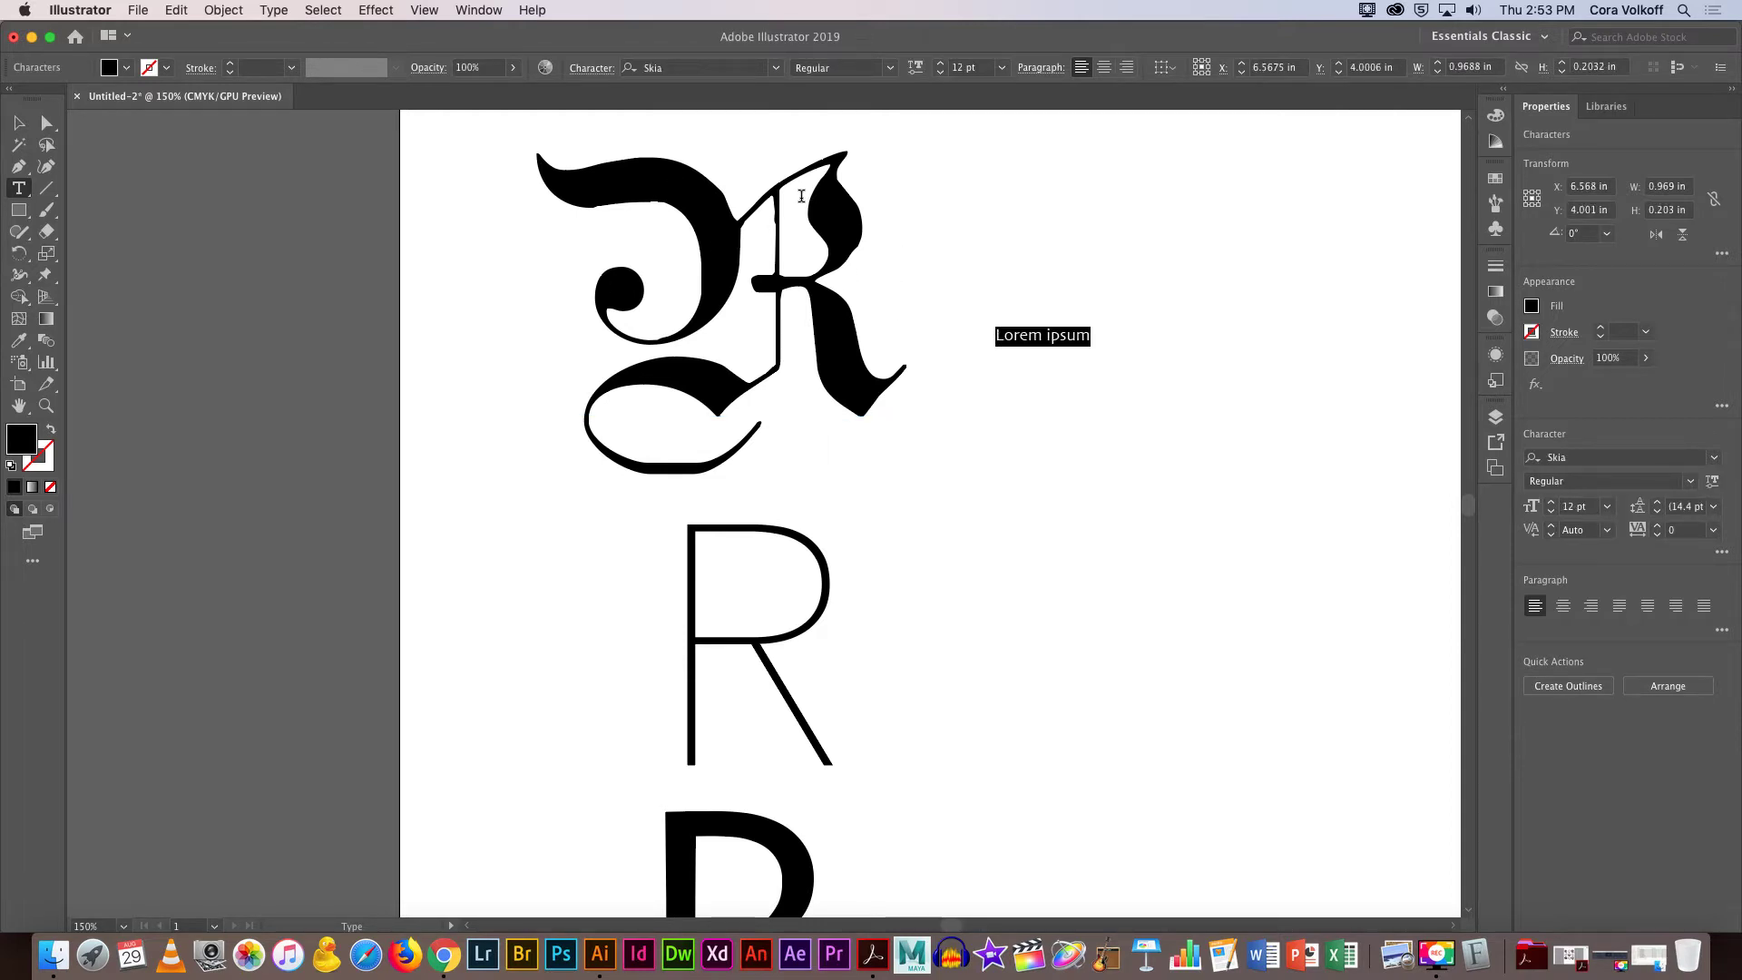
type("Bl")
type("Dislplay | blackletter")
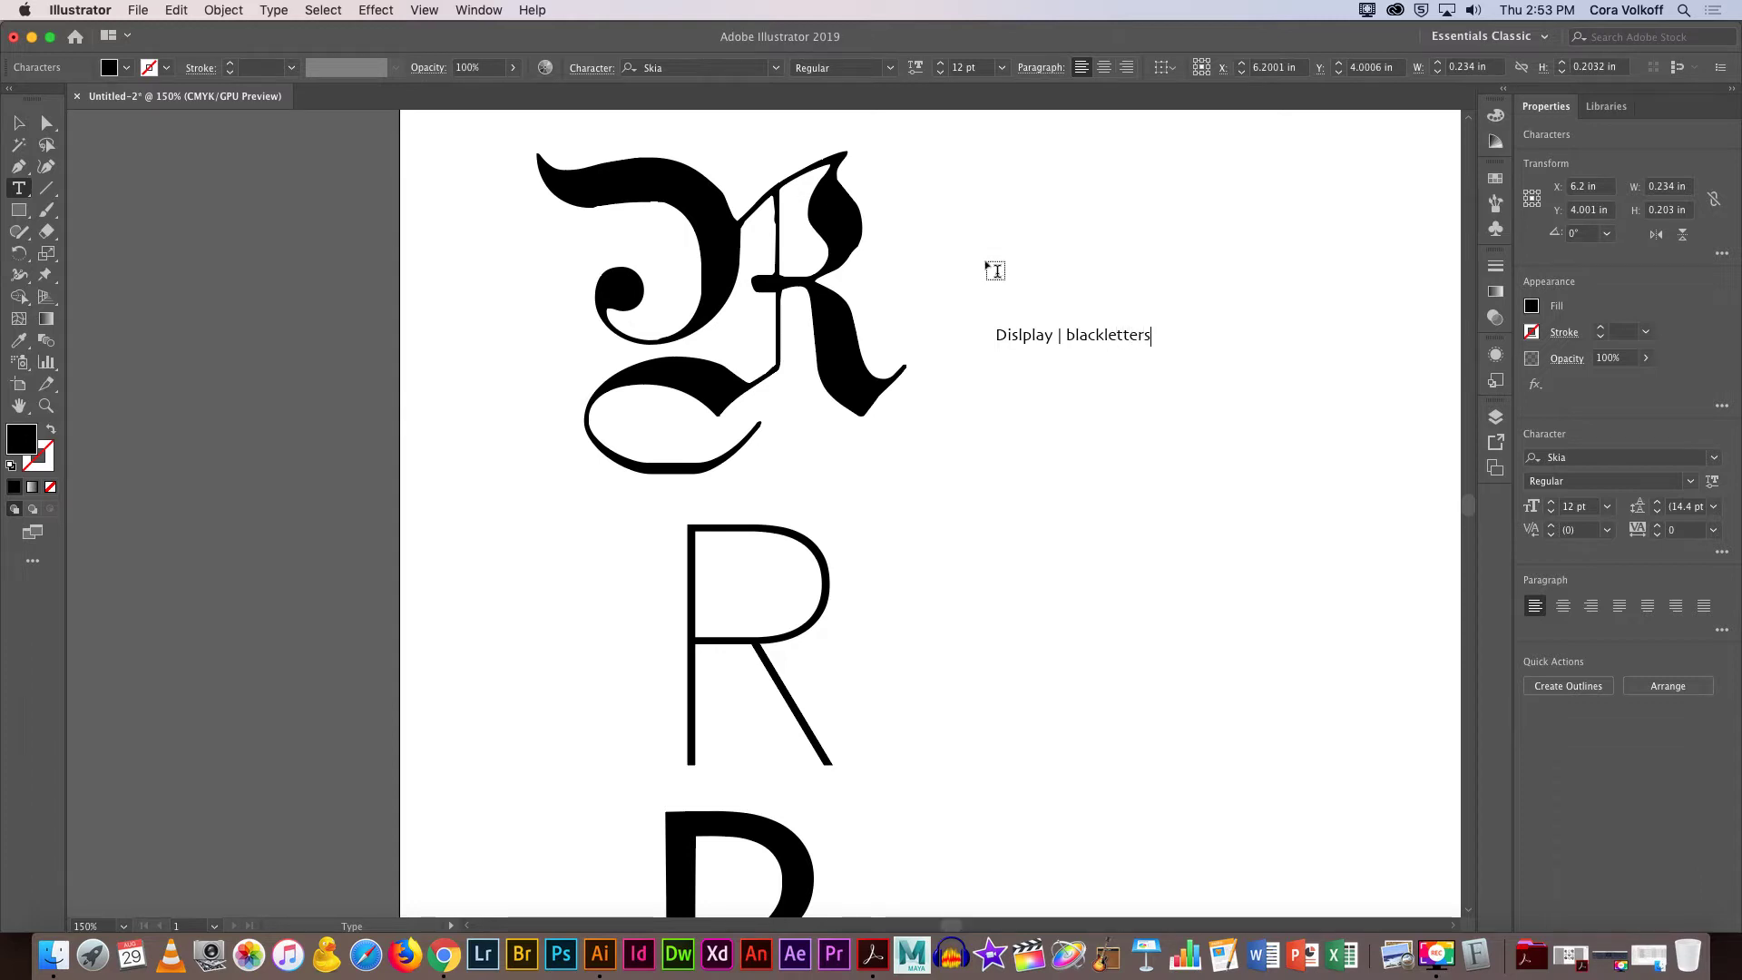
type("s")
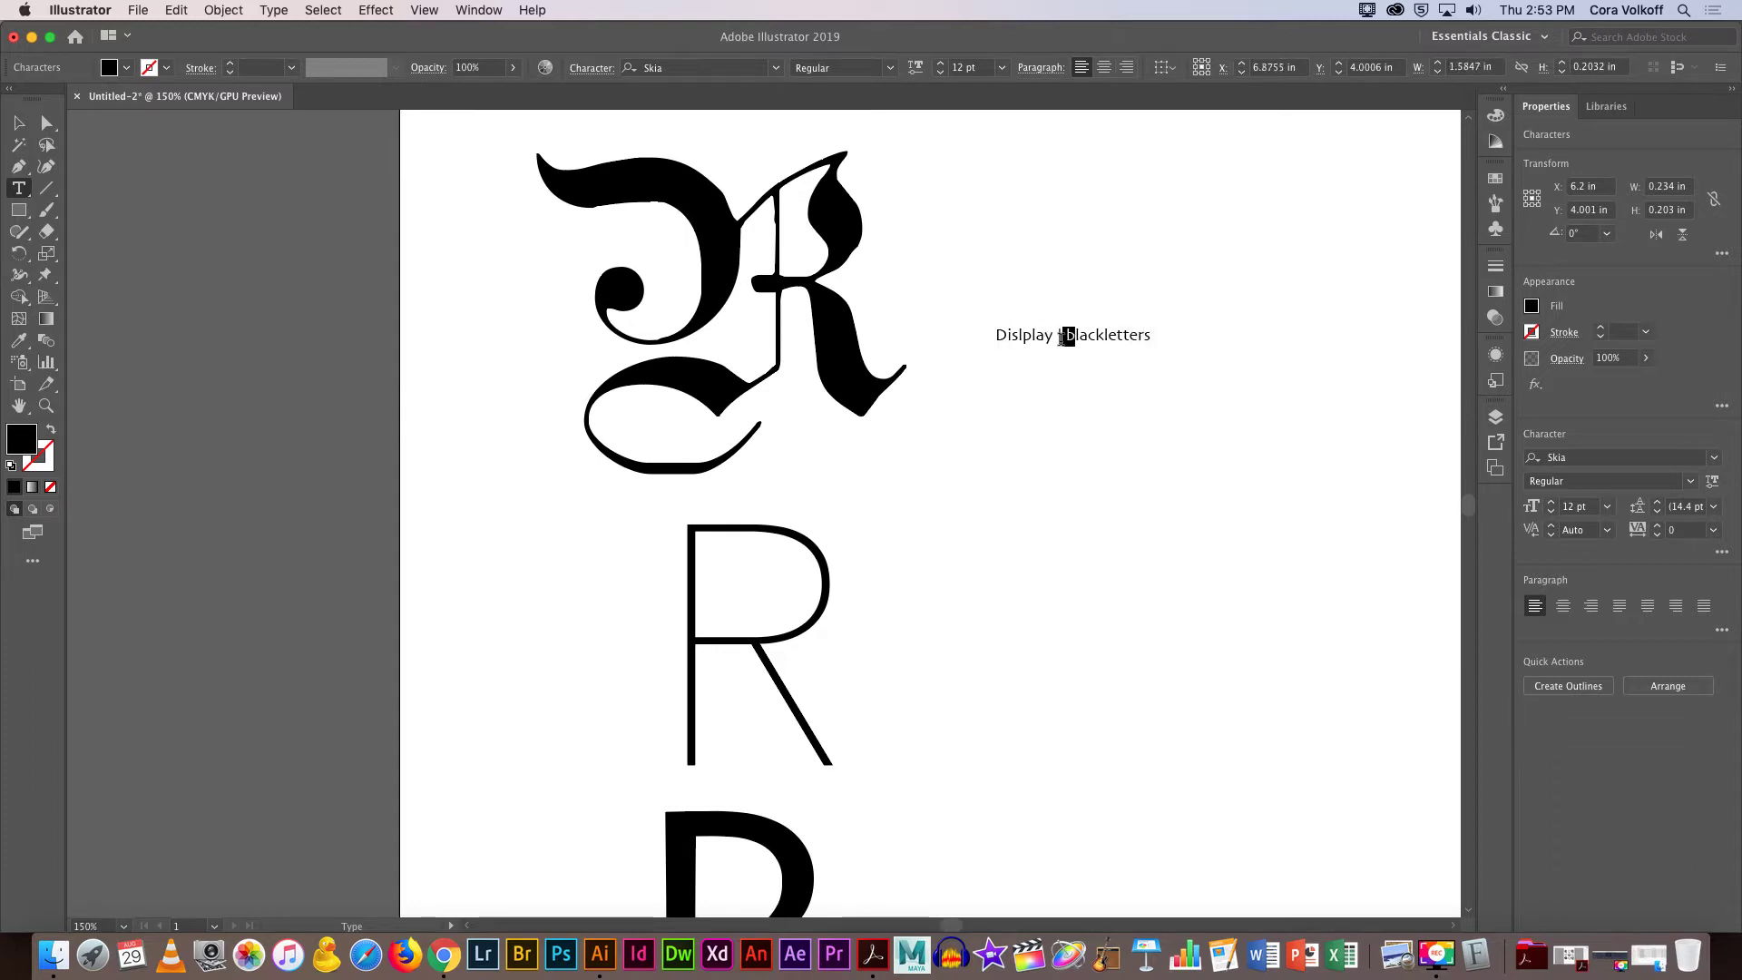
type("B")
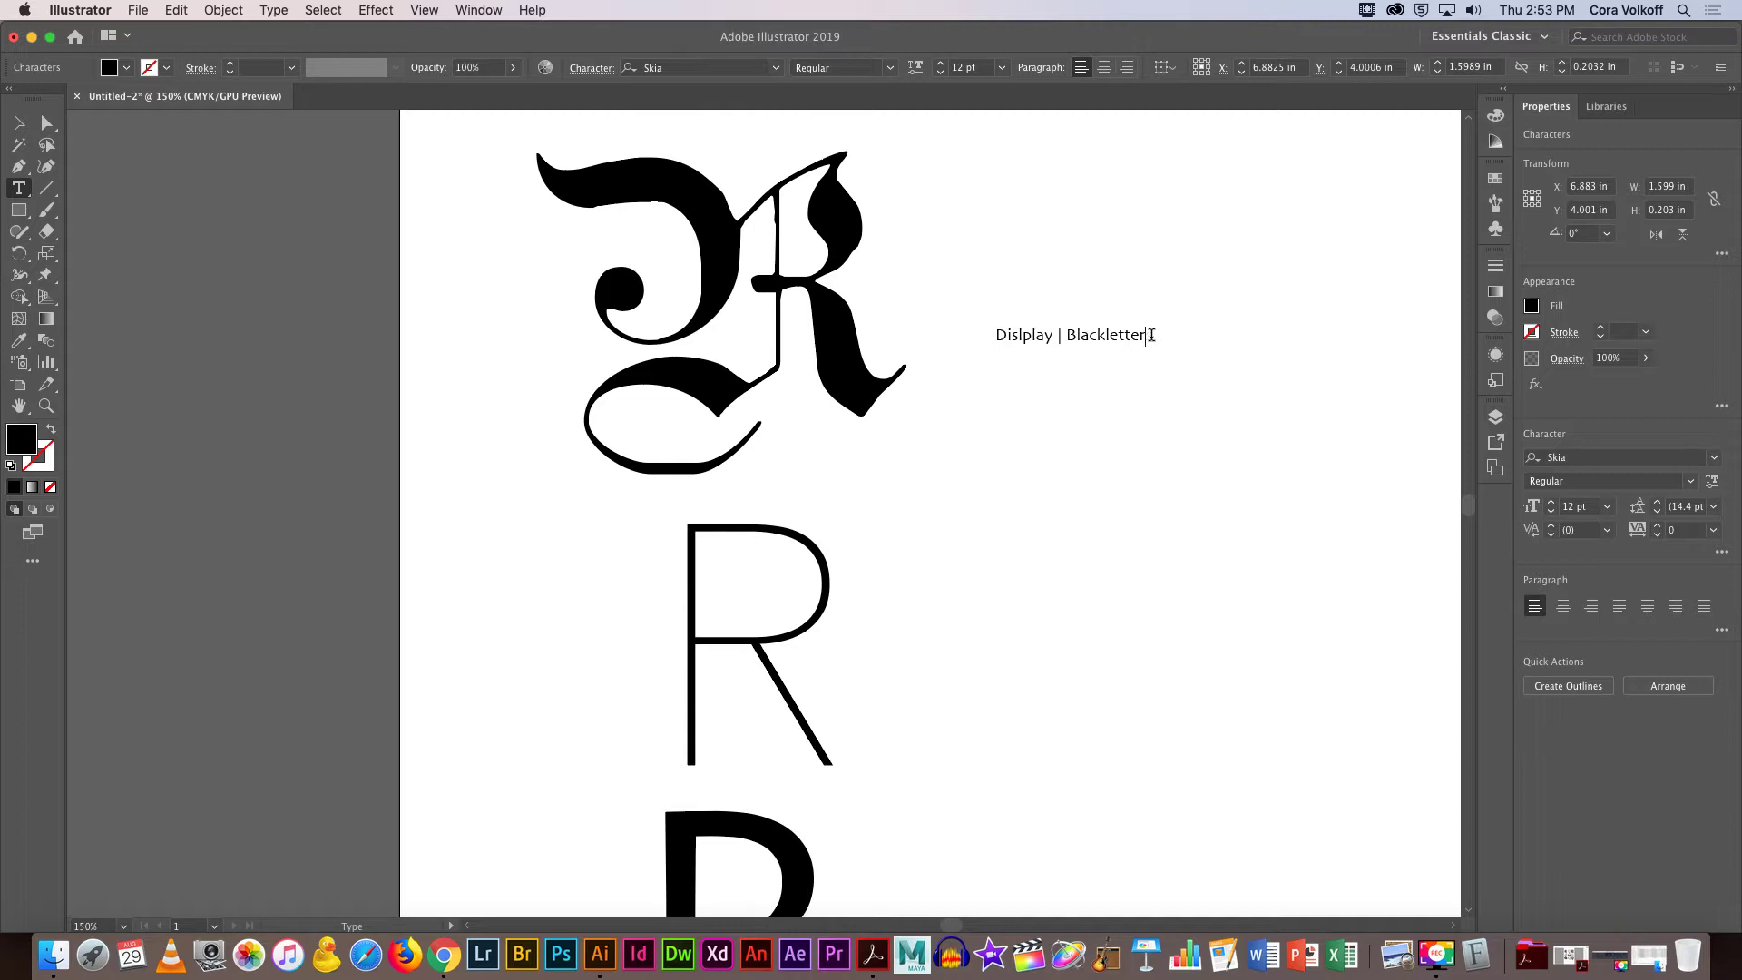
key("Escape")
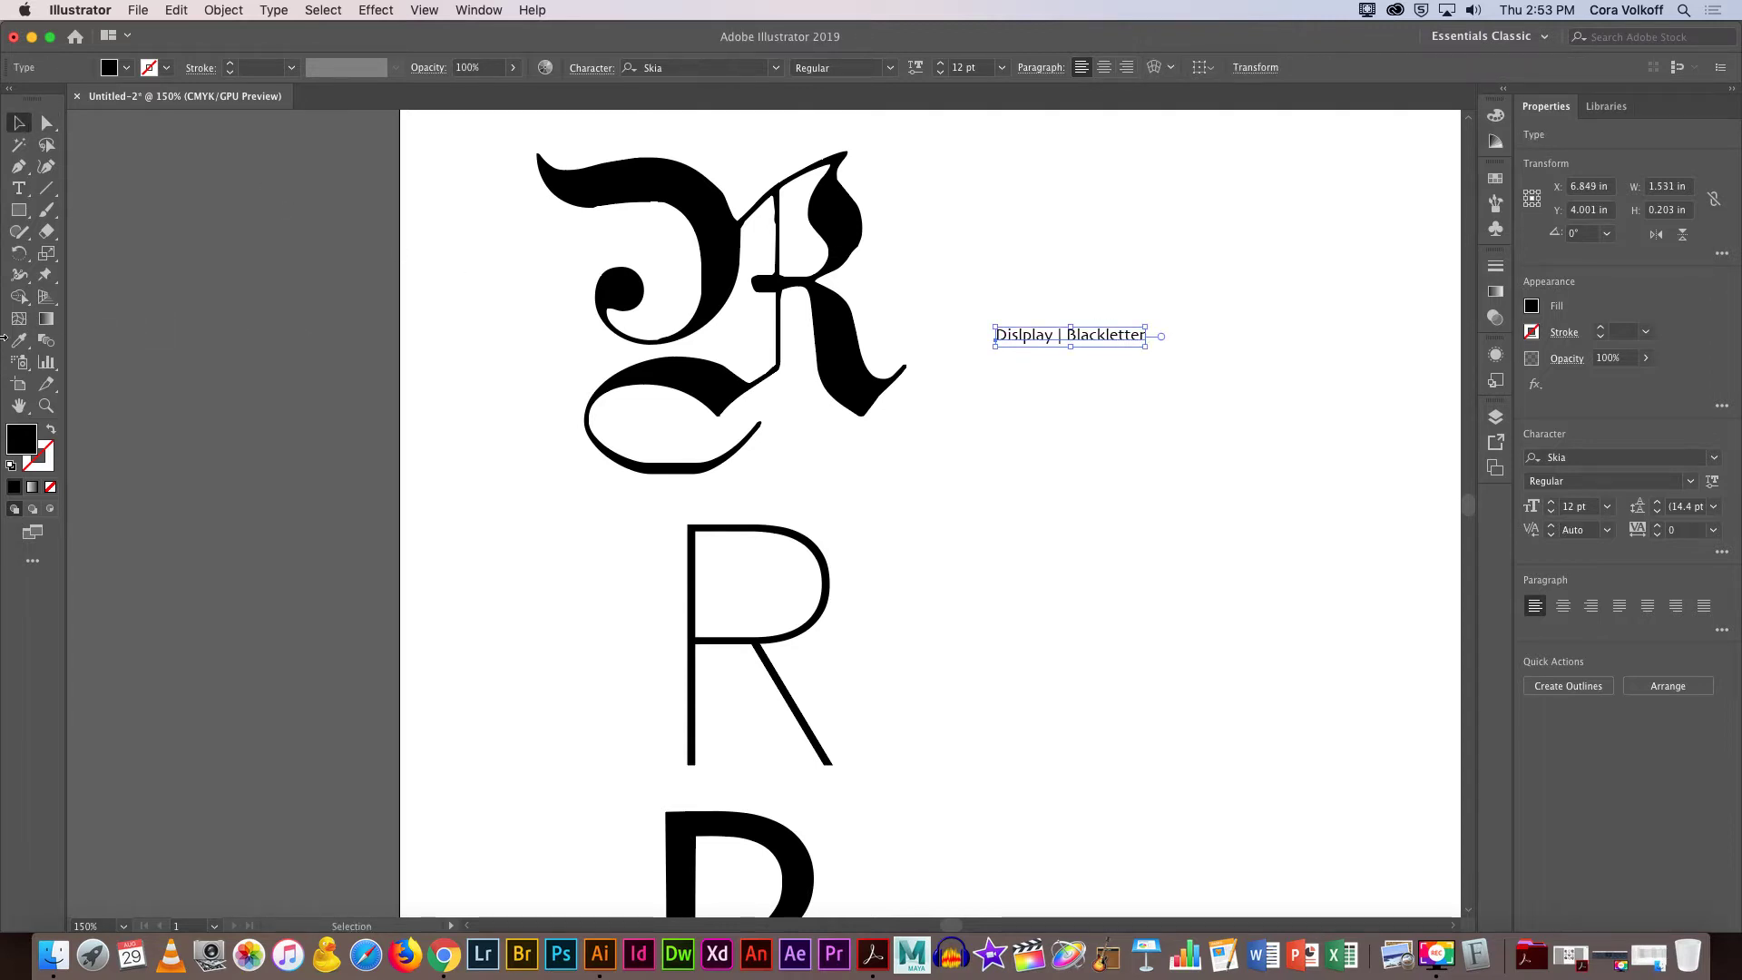
Give the label the blackletter R's Teutonic No1 DemiBold style, then resize and reposition it.
left_click(18, 340)
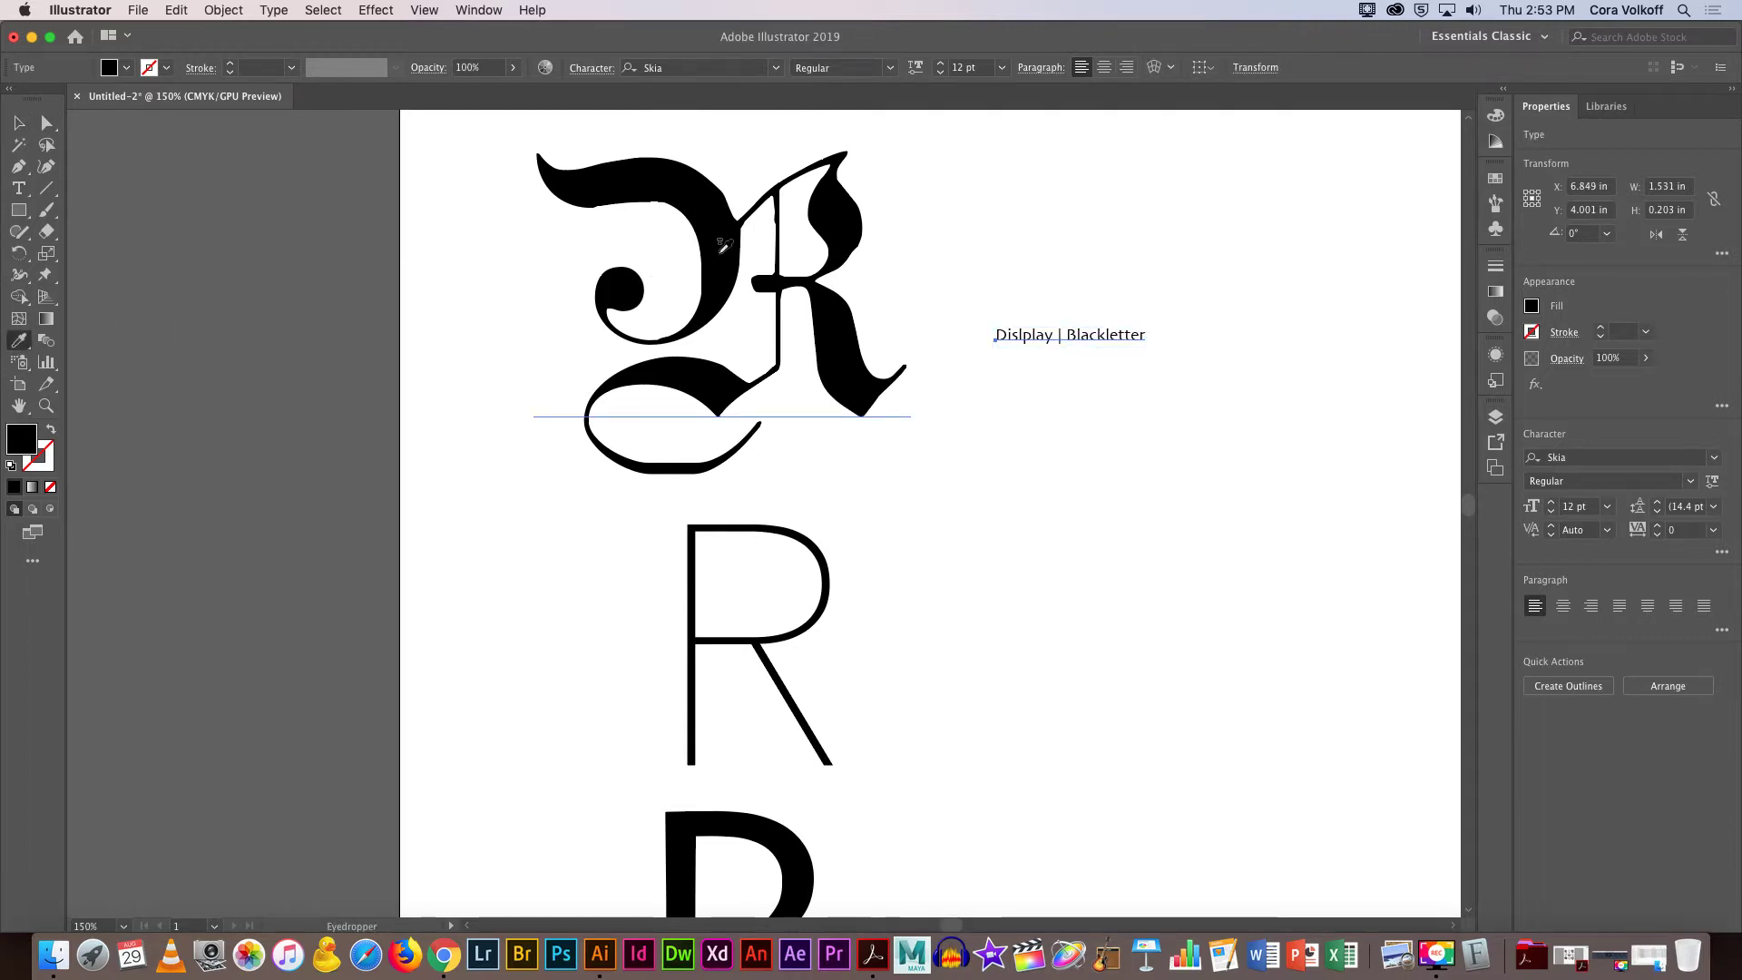
left_click(723, 241)
left_click(18, 122)
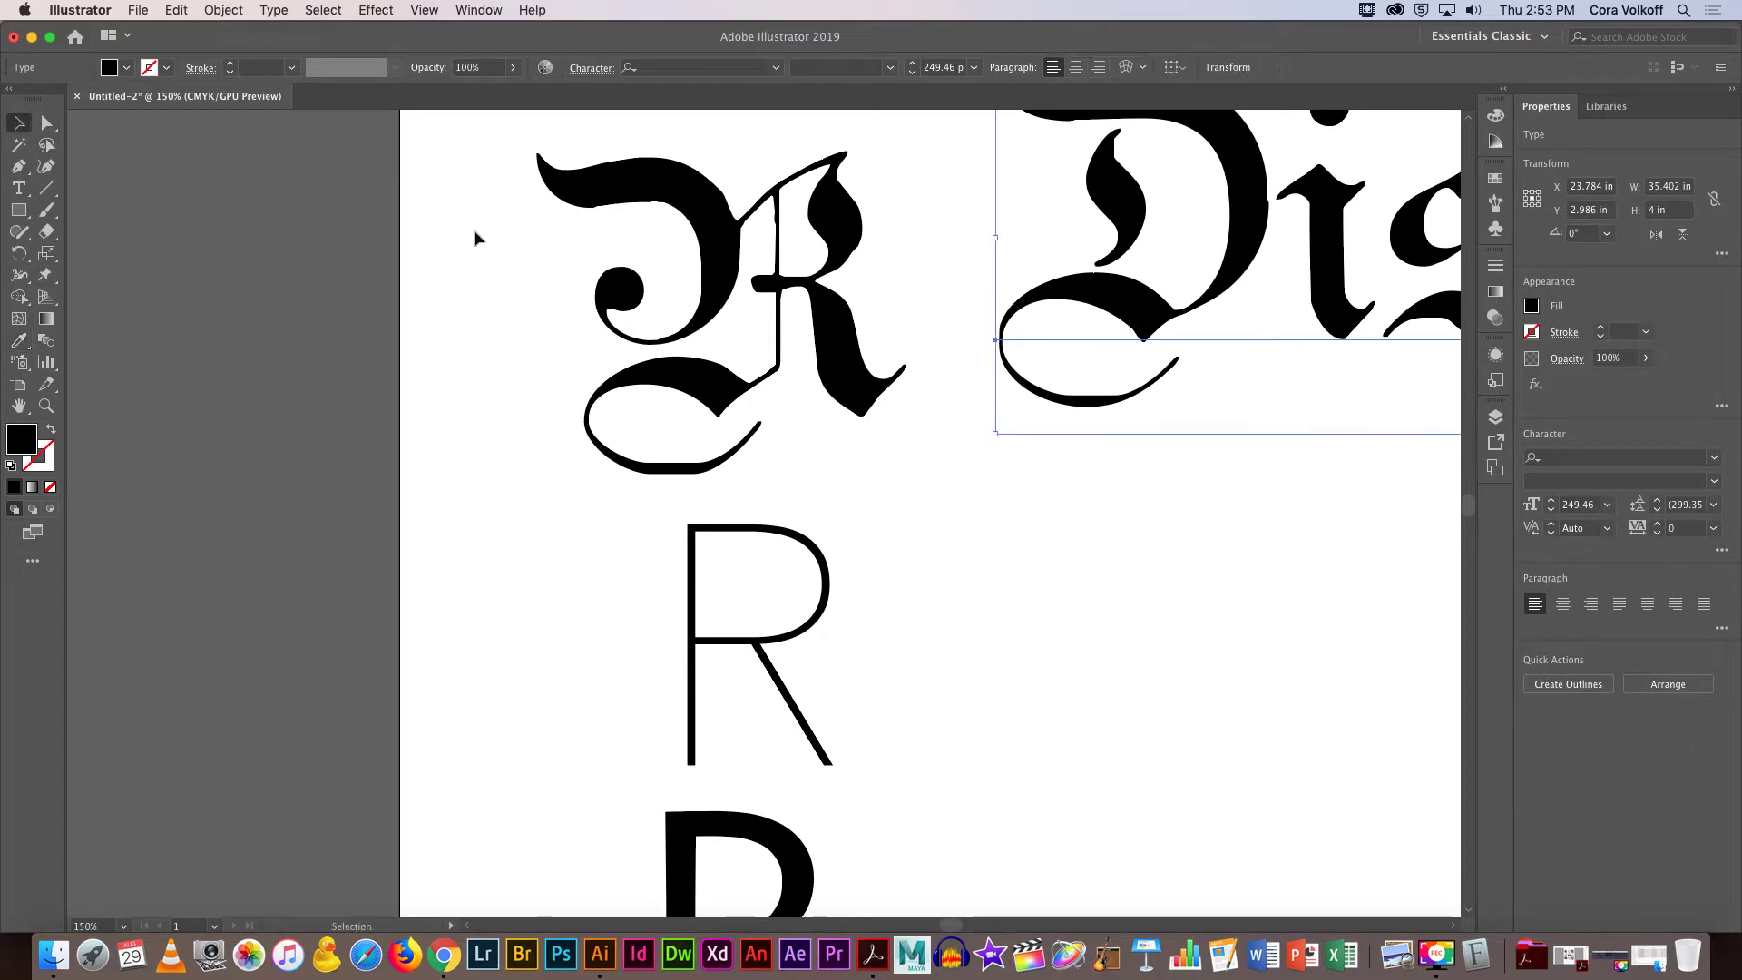
left_click_drag(995, 236, 1351, 293)
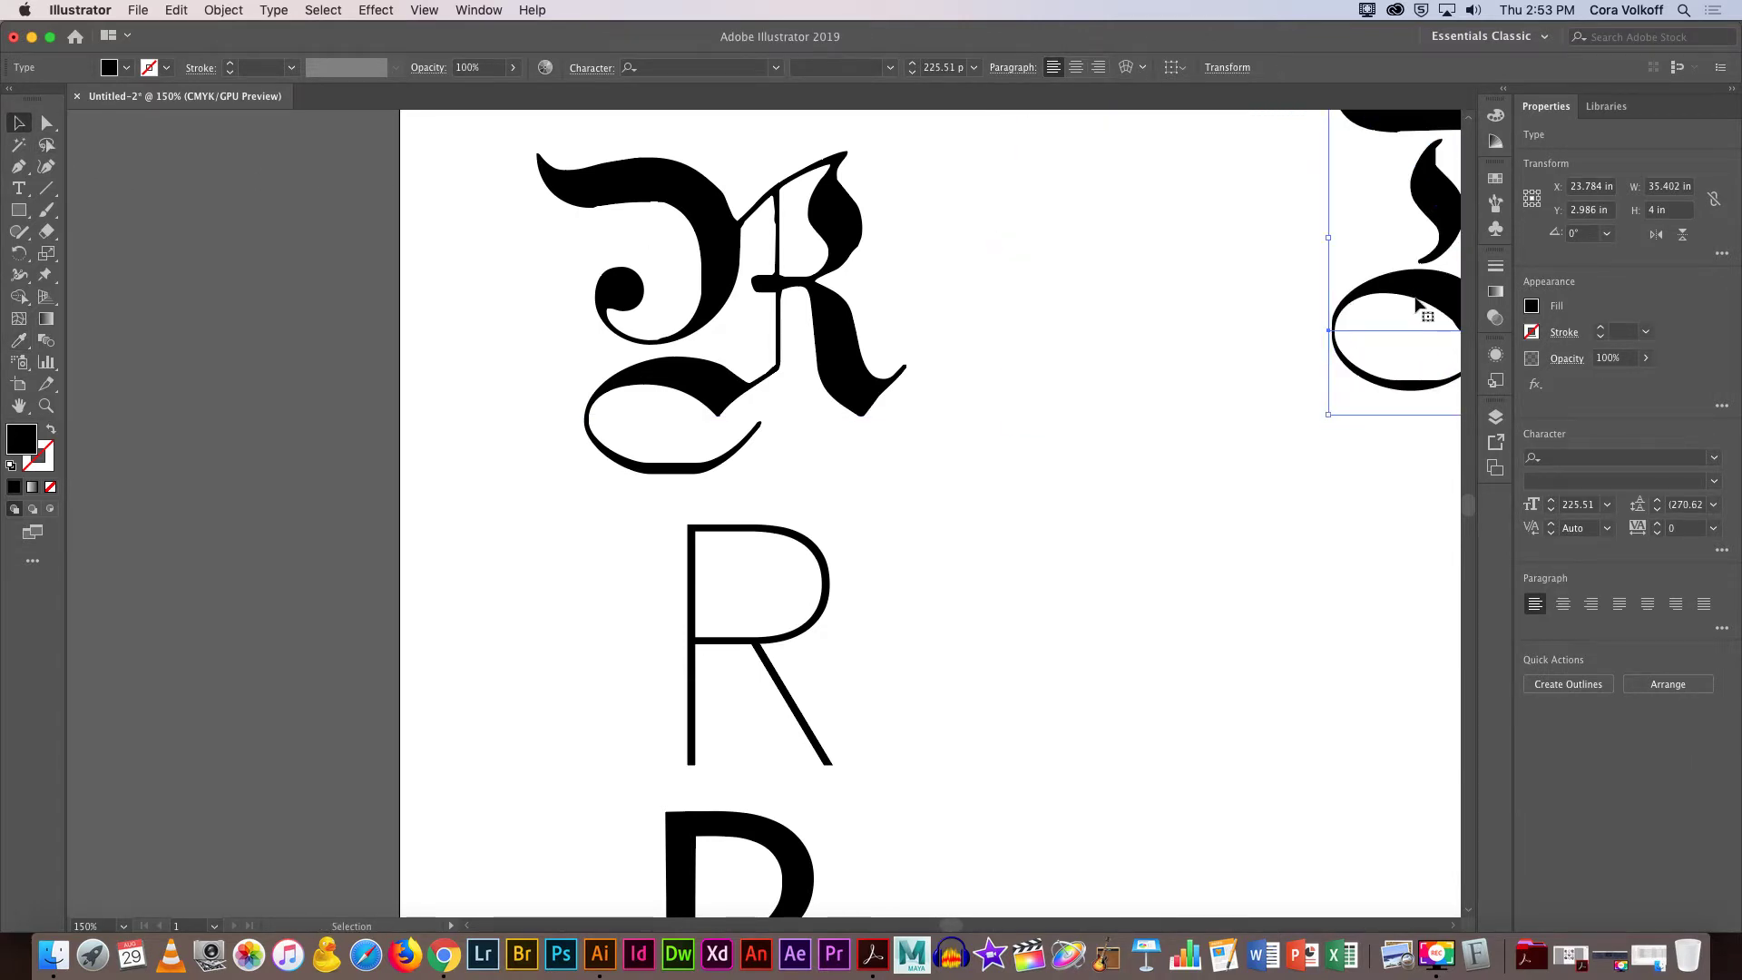
left_click_drag(1420, 204, 708, 467)
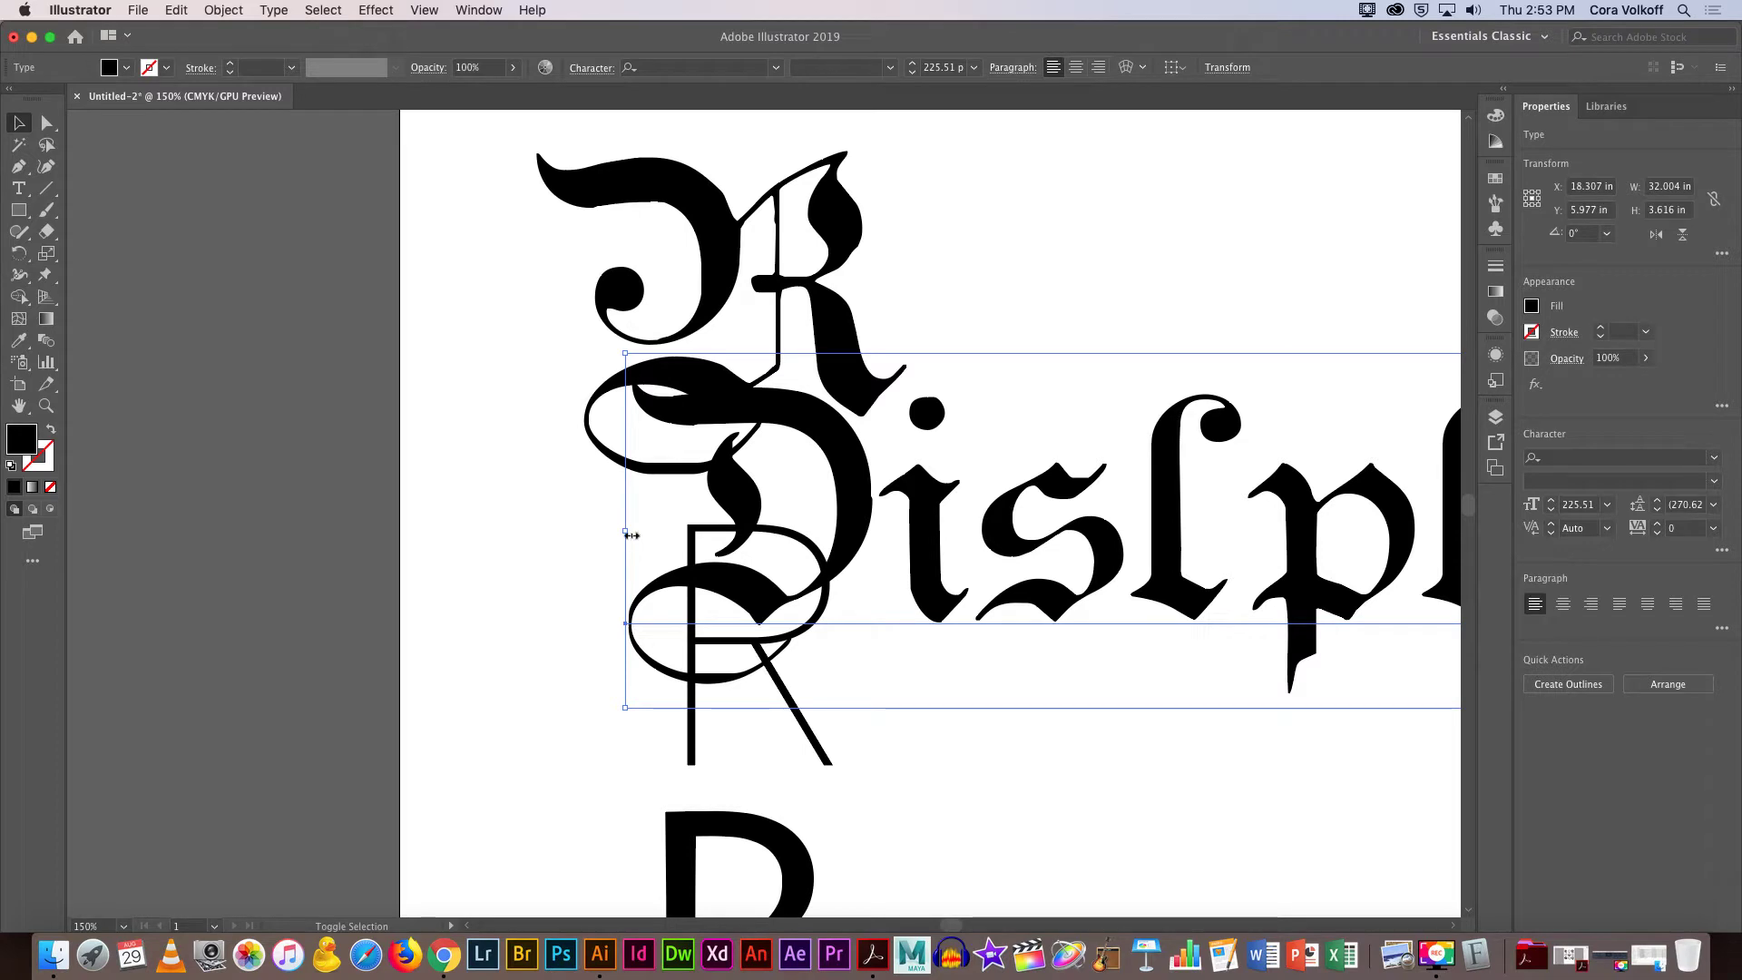
left_click_drag(627, 533, 1338, 540)
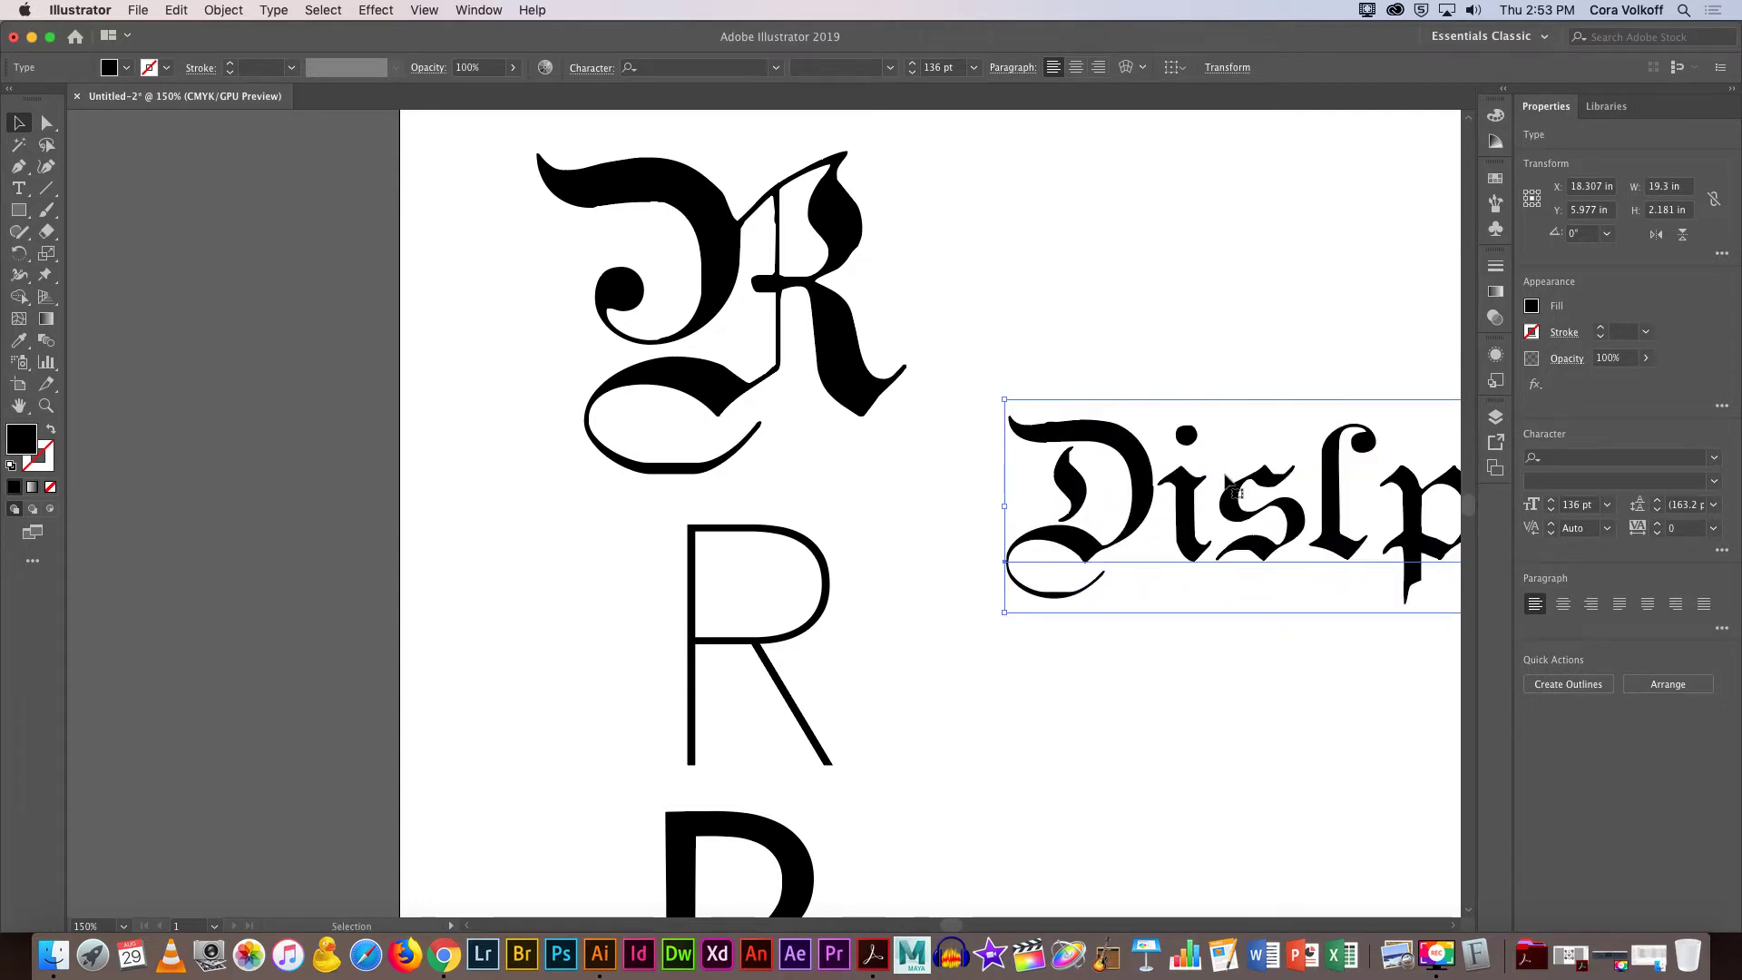
left_click_drag(1340, 478, 990, 436)
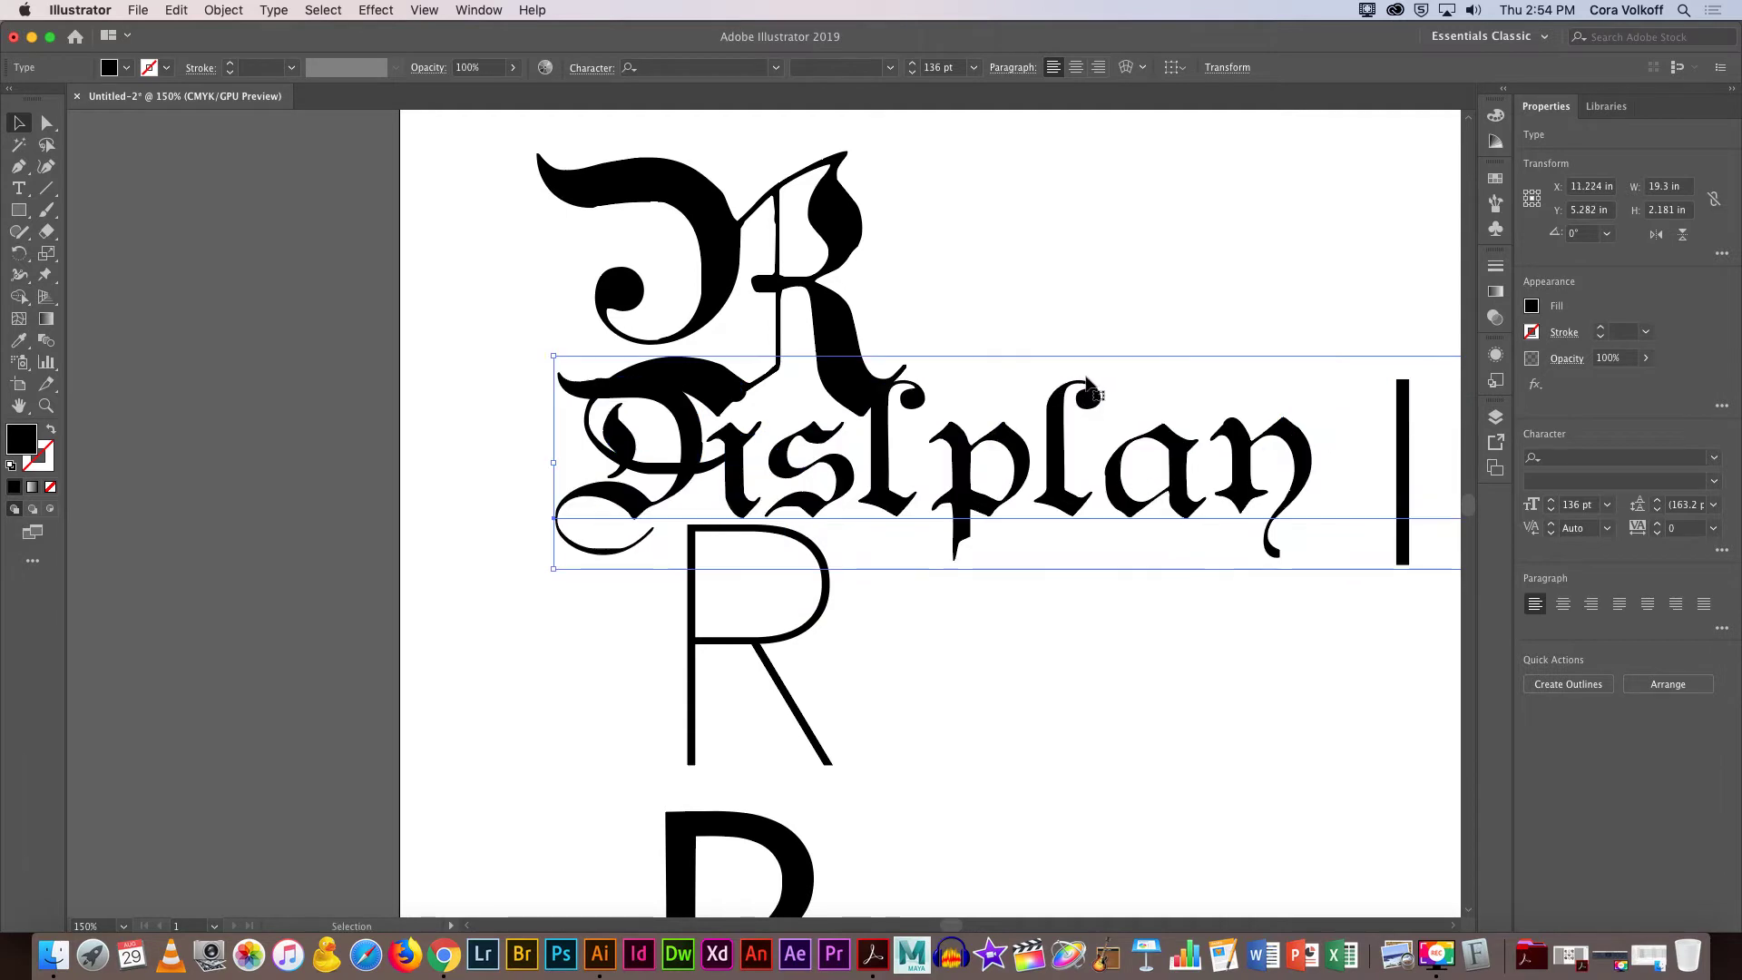
left_click(1076, 383)
left_click(1075, 389)
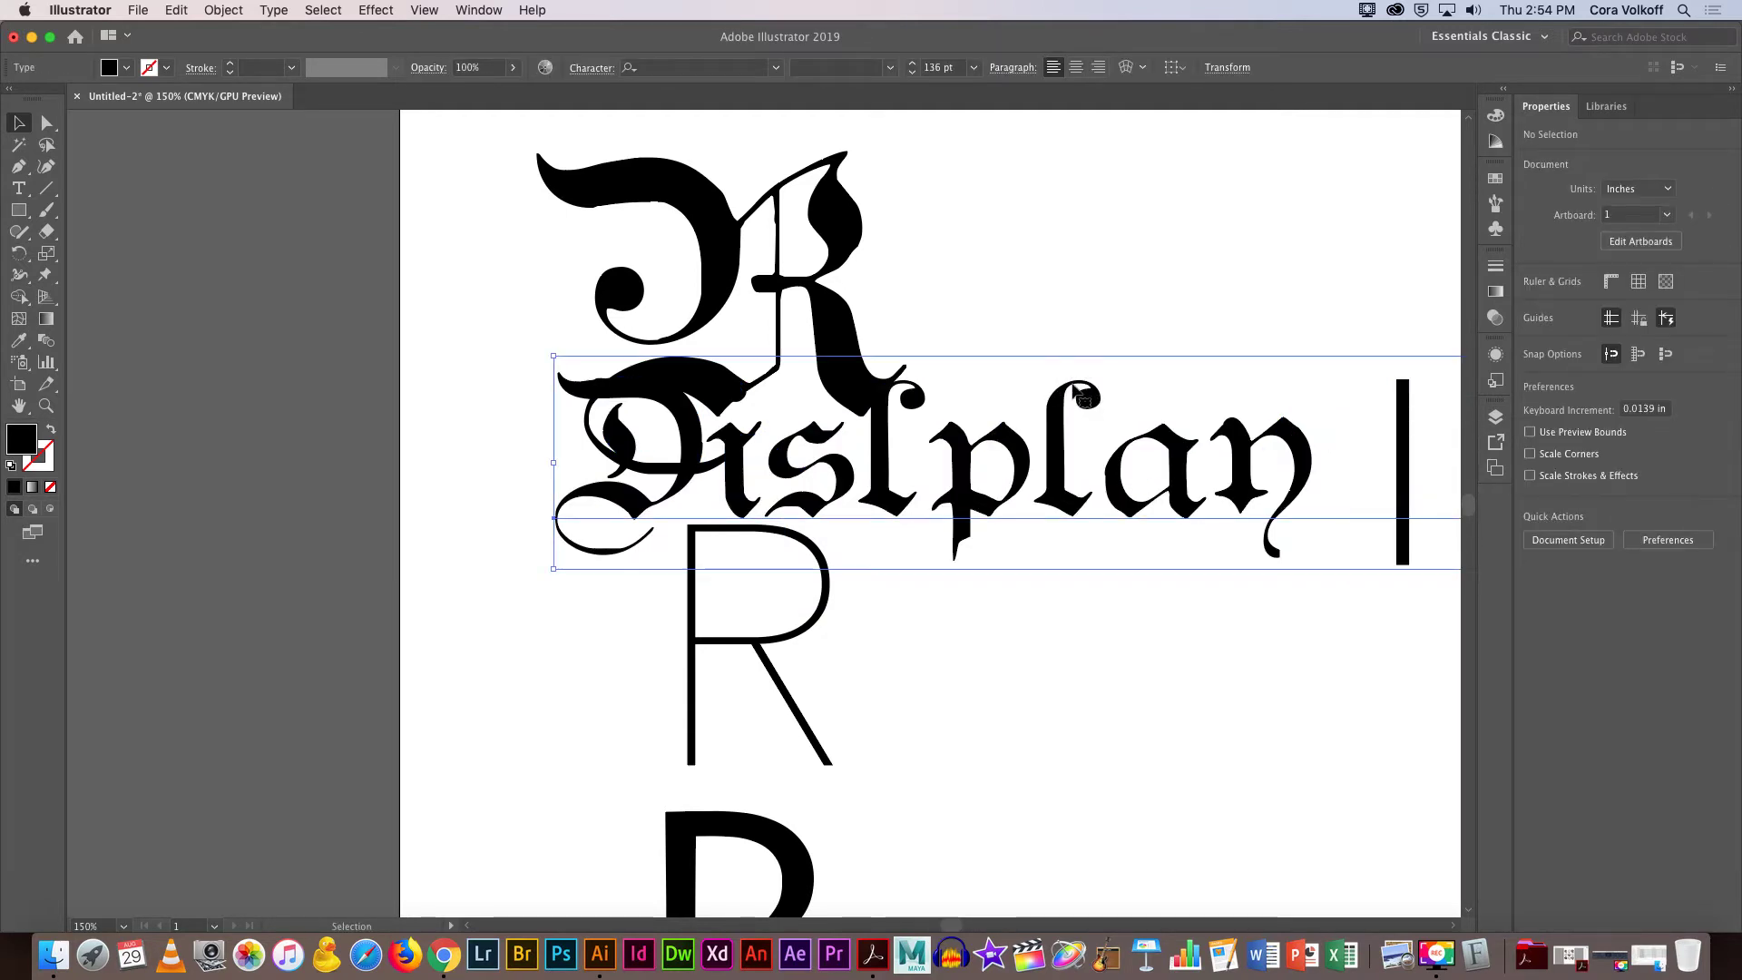
left_click_drag(1063, 467, 862, 467)
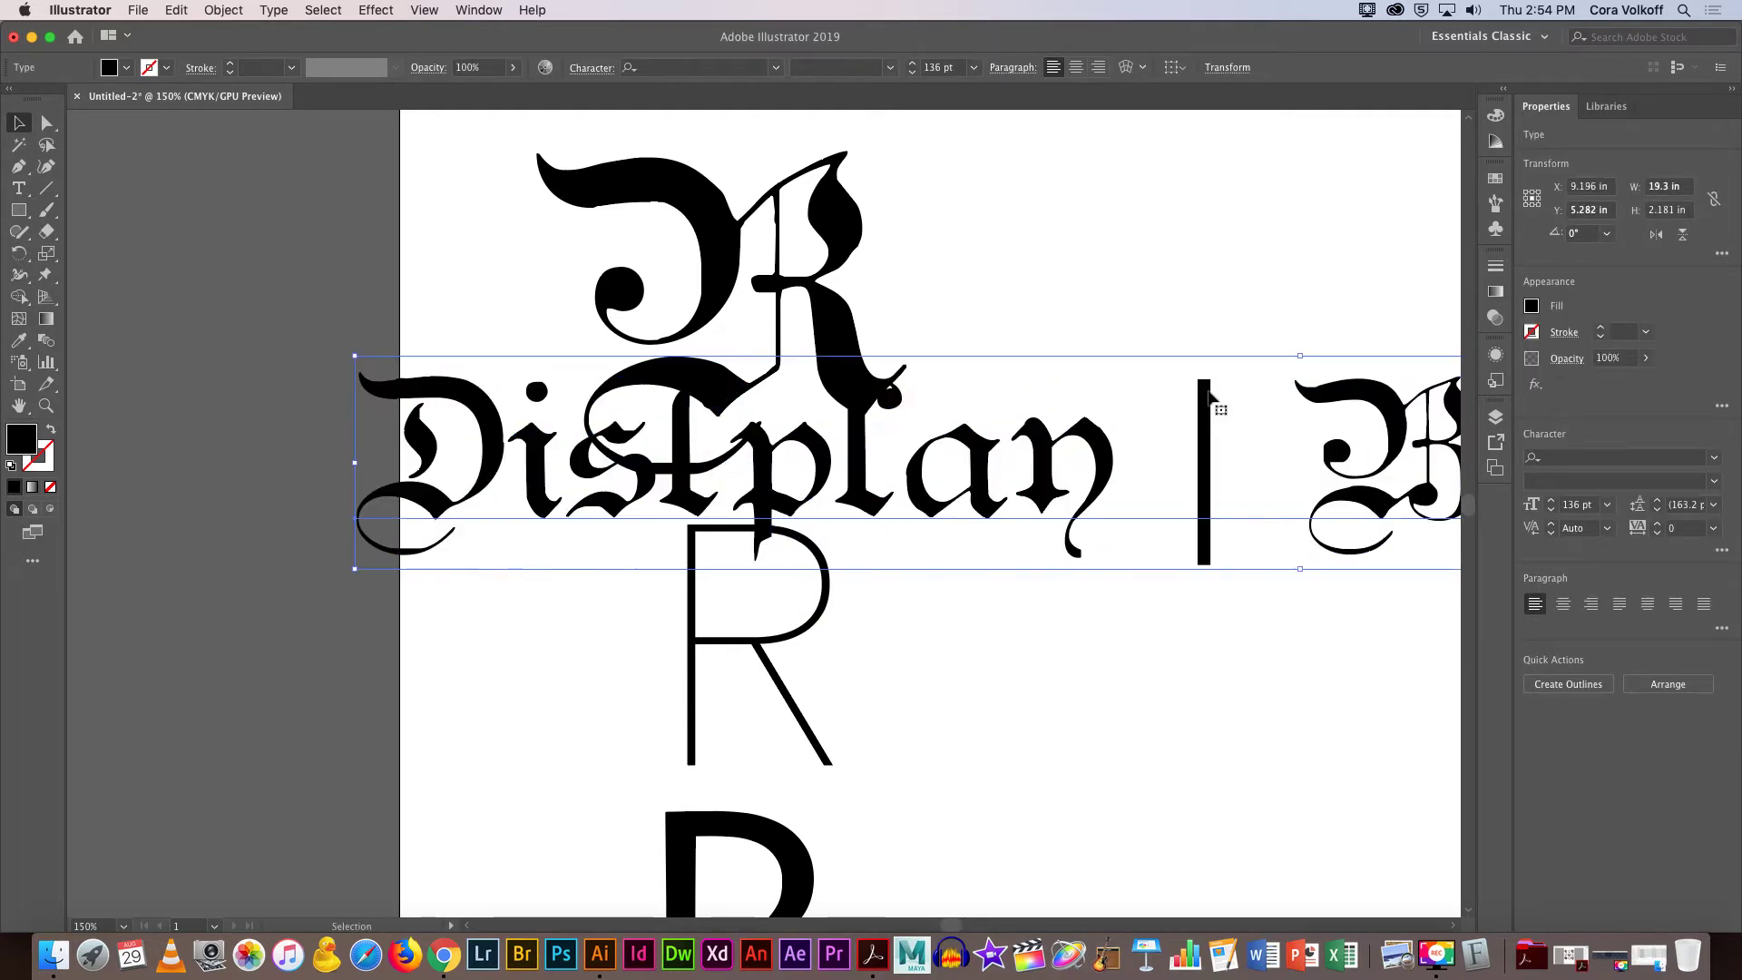
left_click_drag(1300, 356, 1279, 418)
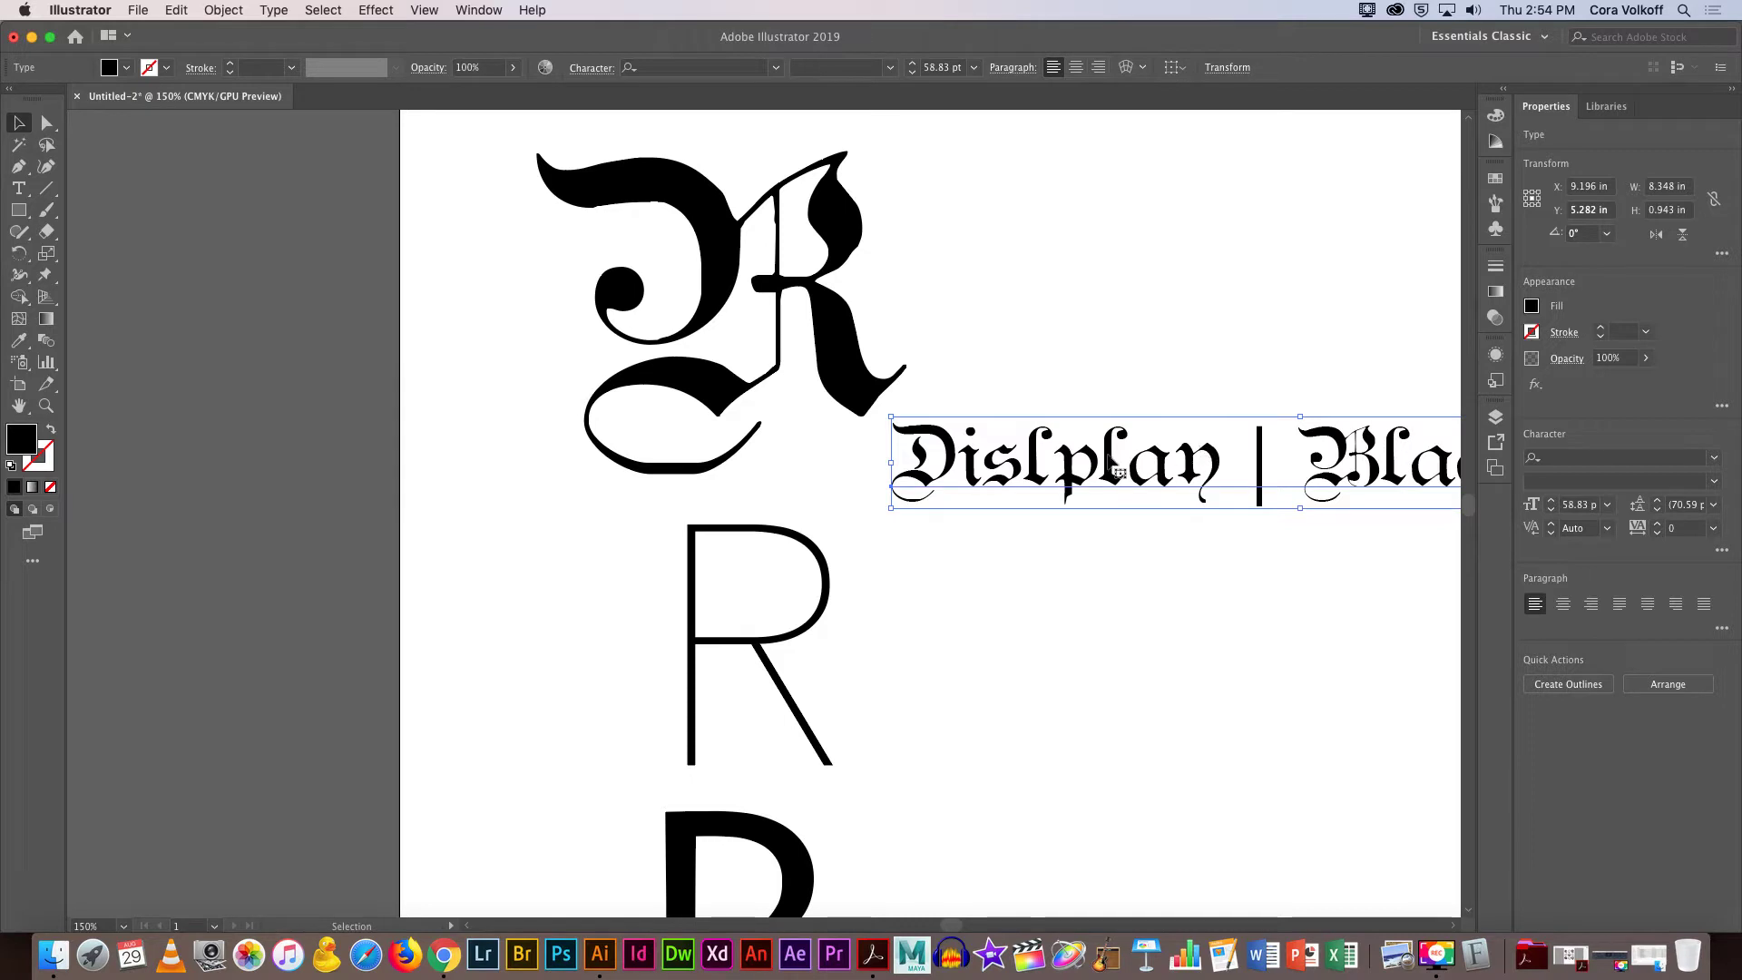
Delete the extra 'l' so the label reads 'Display | Blackletter'.
key("t")
left_click(1048, 464)
key("BackSpace")
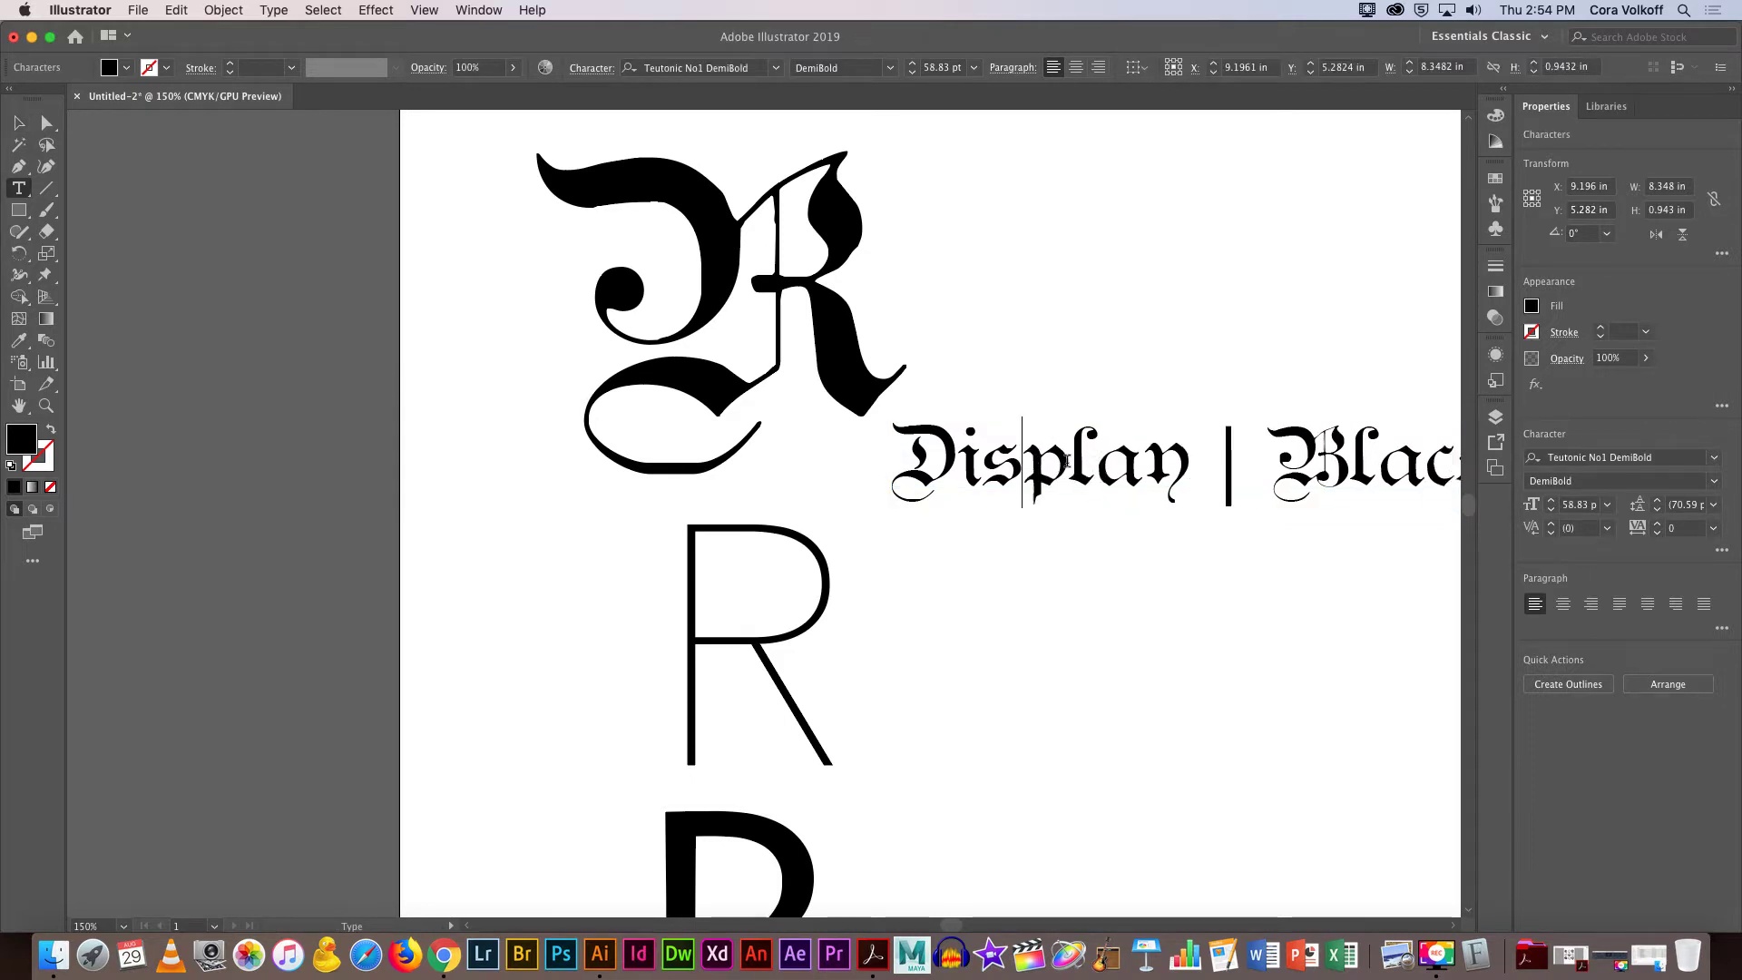
left_click_drag(1144, 464, 1172, 467)
left_click(1172, 467)
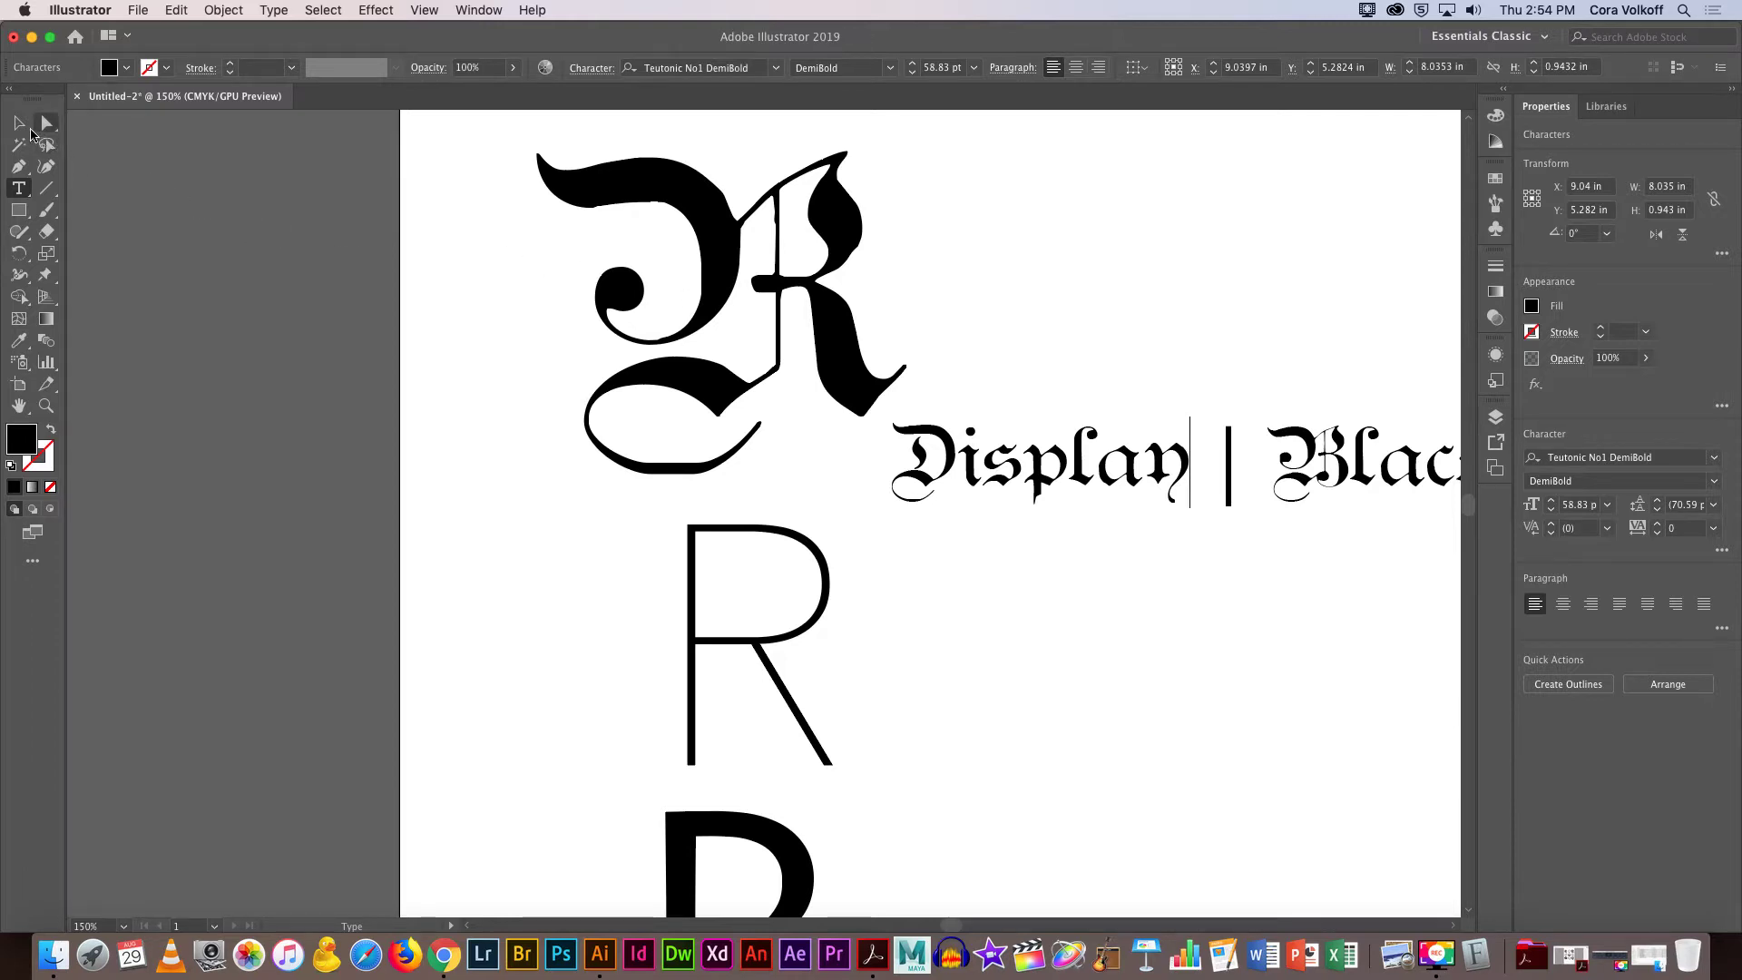
key("Escape")
Move the label up beside the blackletter R and shrink it to about 26.8 pt.
left_click_drag(941, 475, 961, 289)
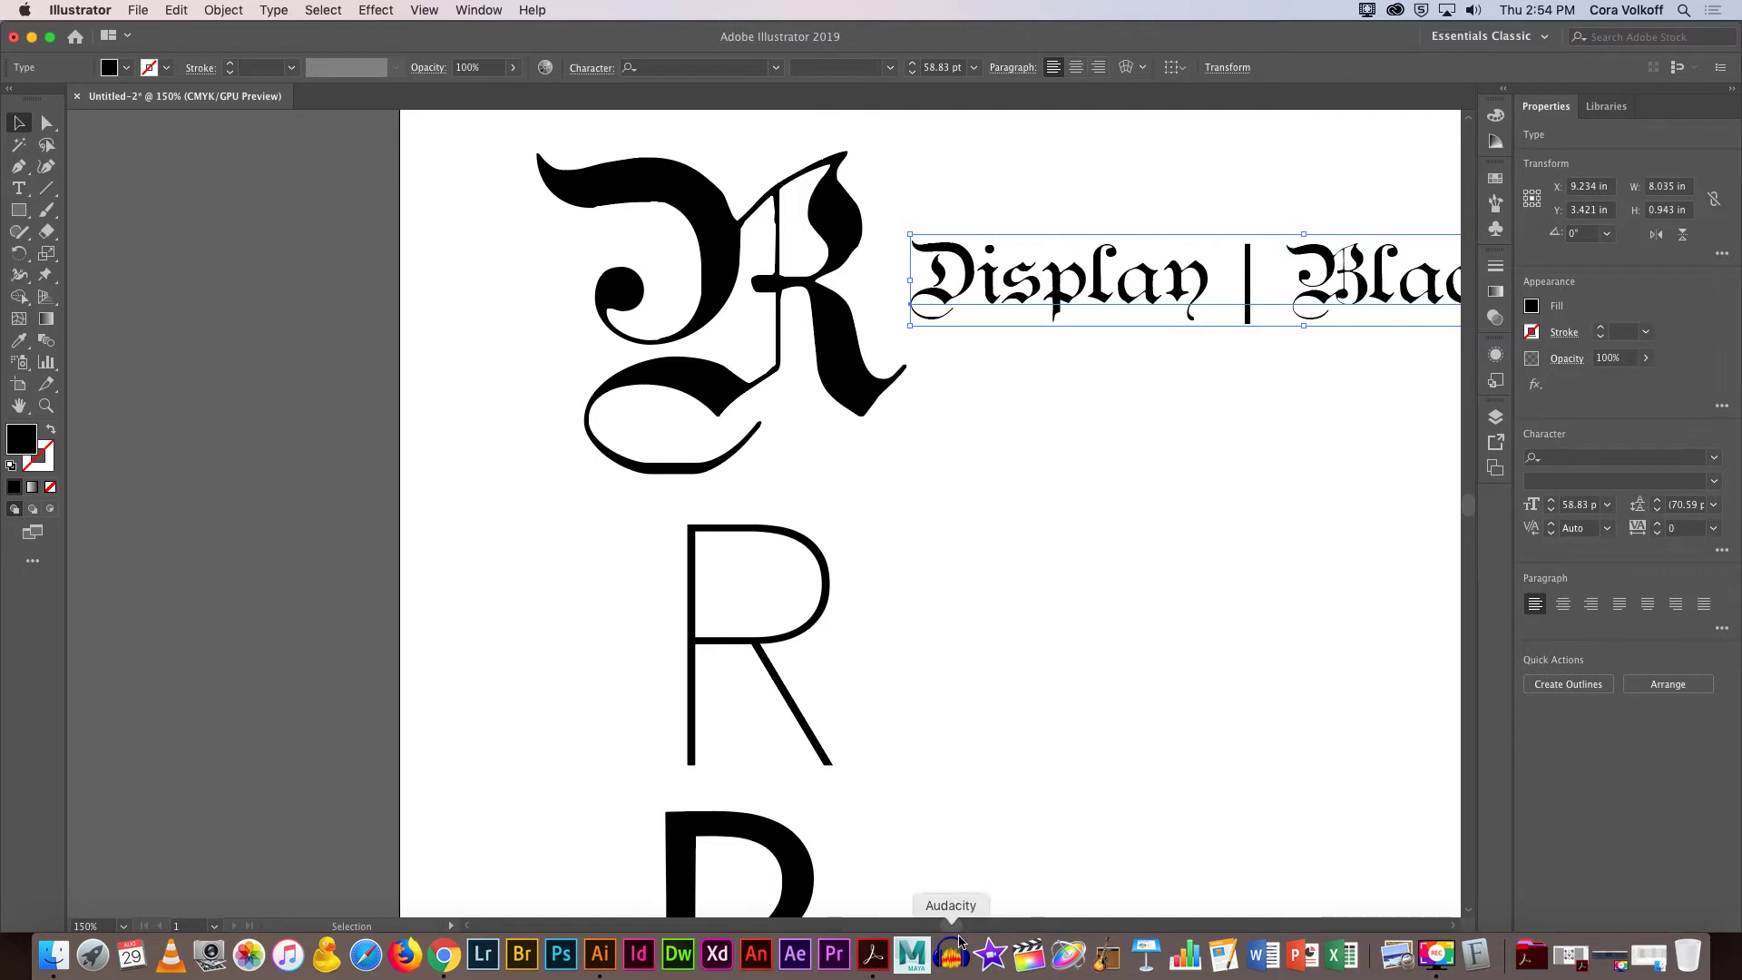
left_click_drag(951, 925, 965, 927)
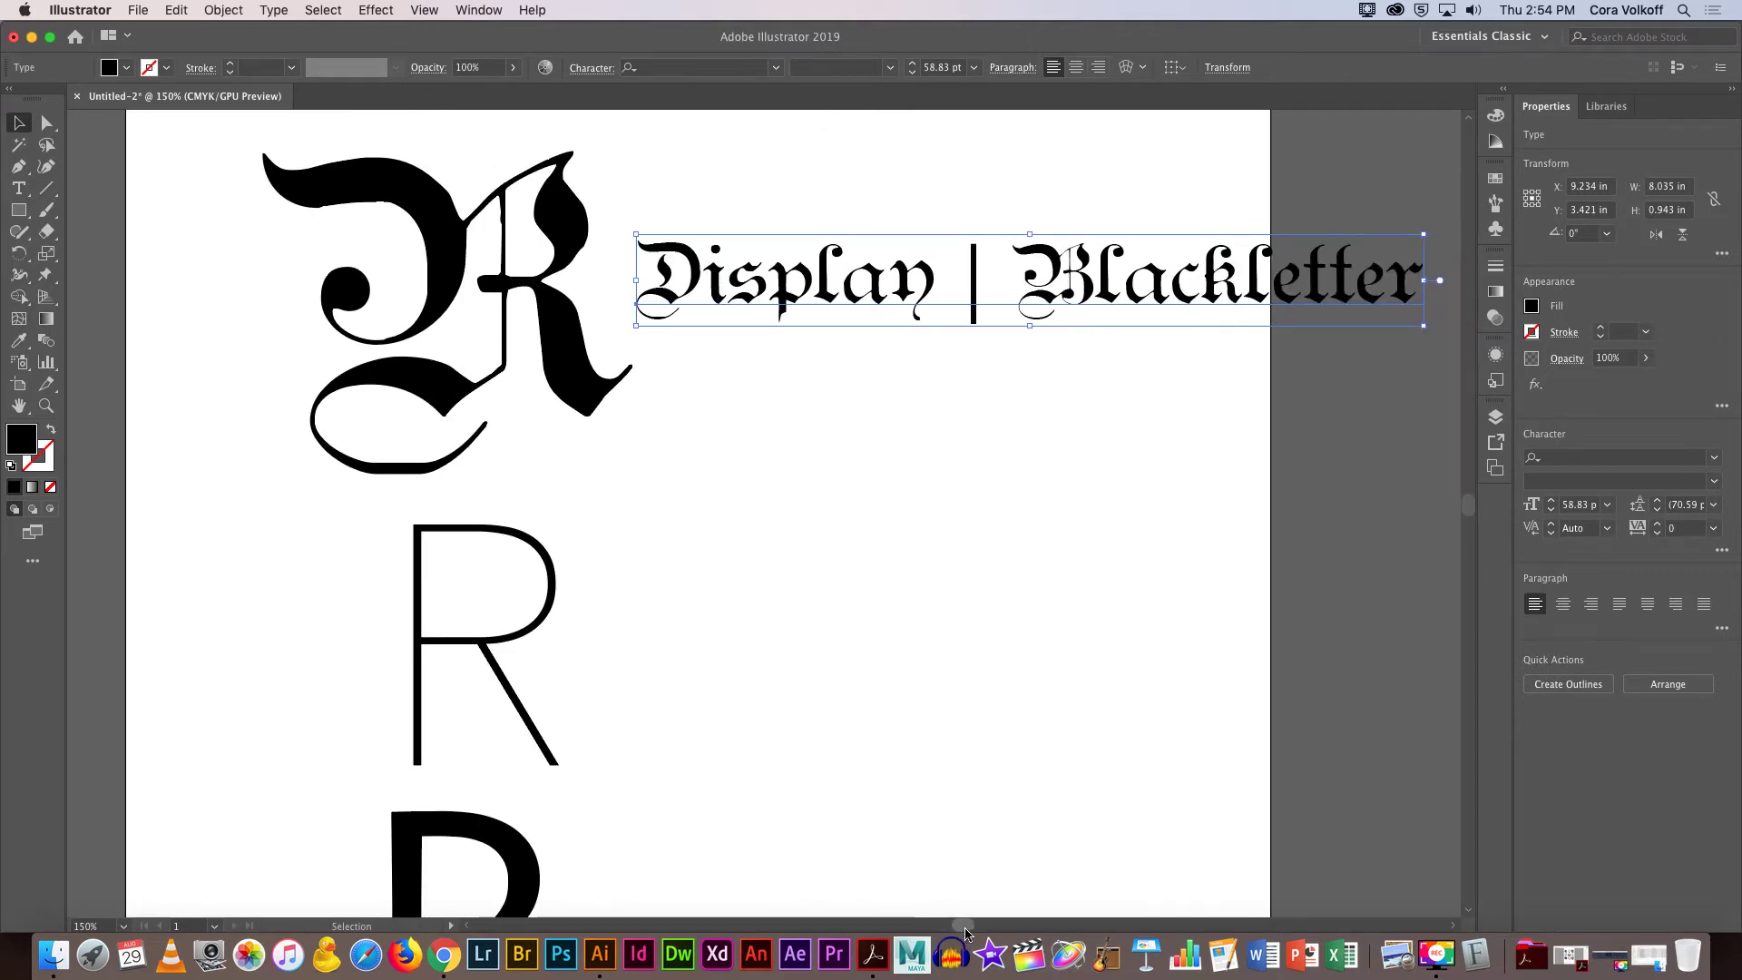
left_click_drag(1427, 329, 1220, 277)
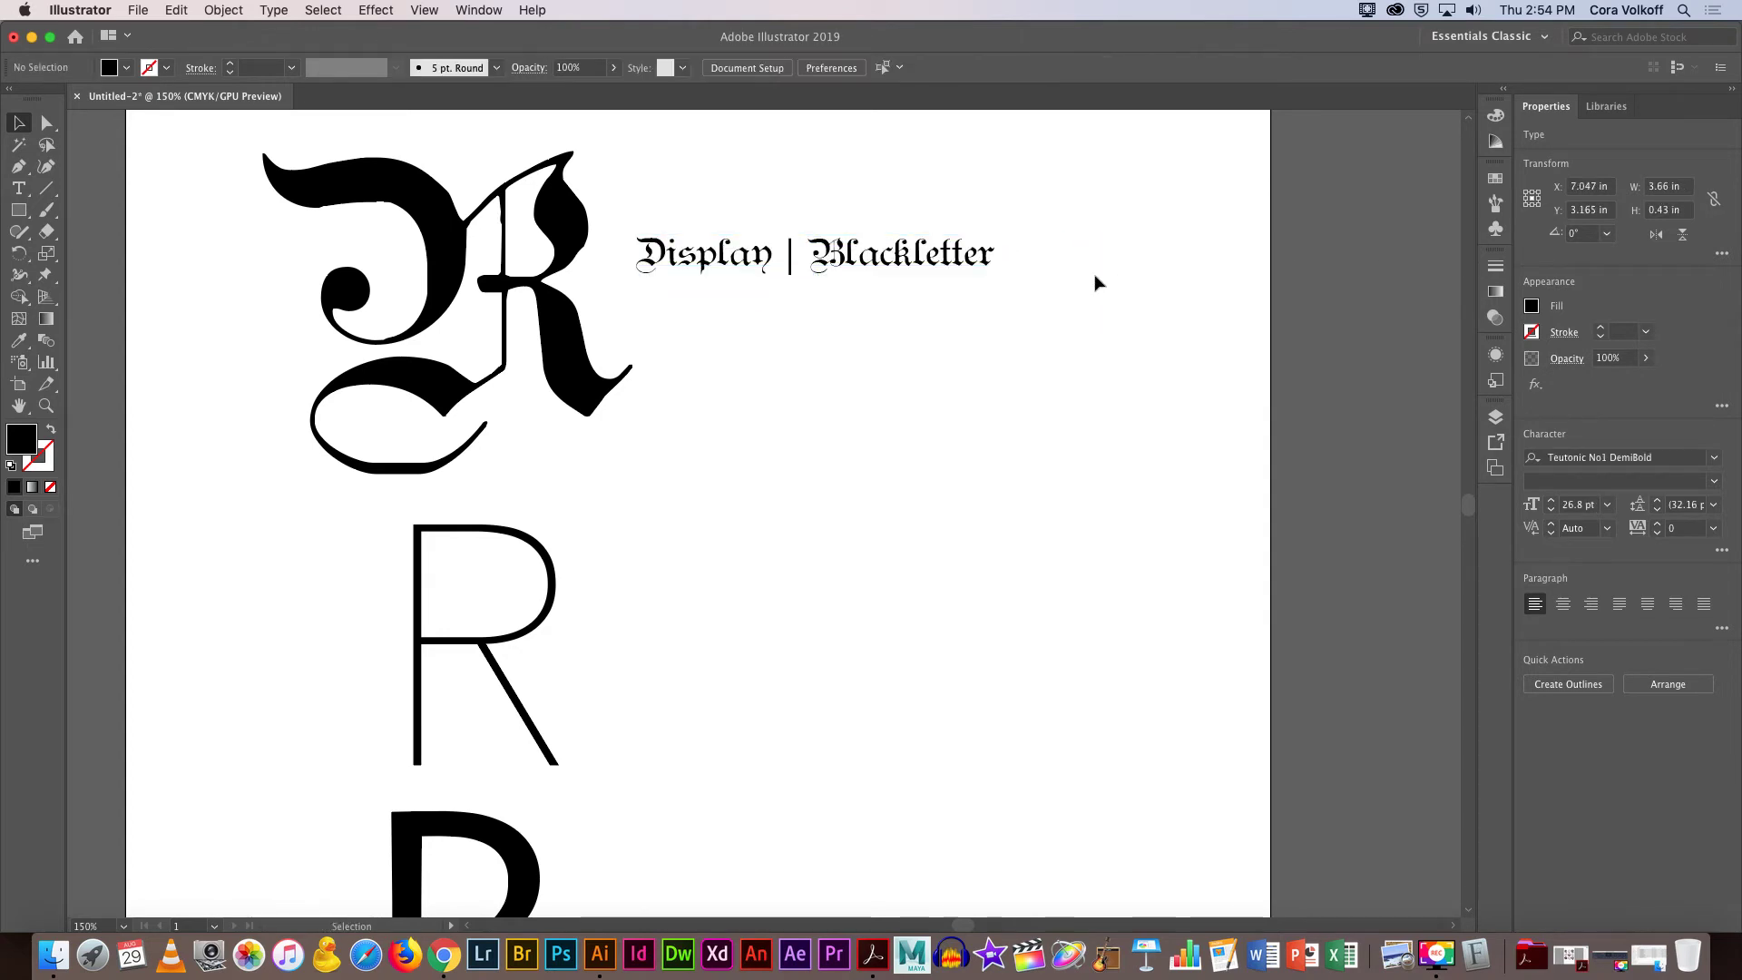
left_click(1077, 281)
left_click(968, 268)
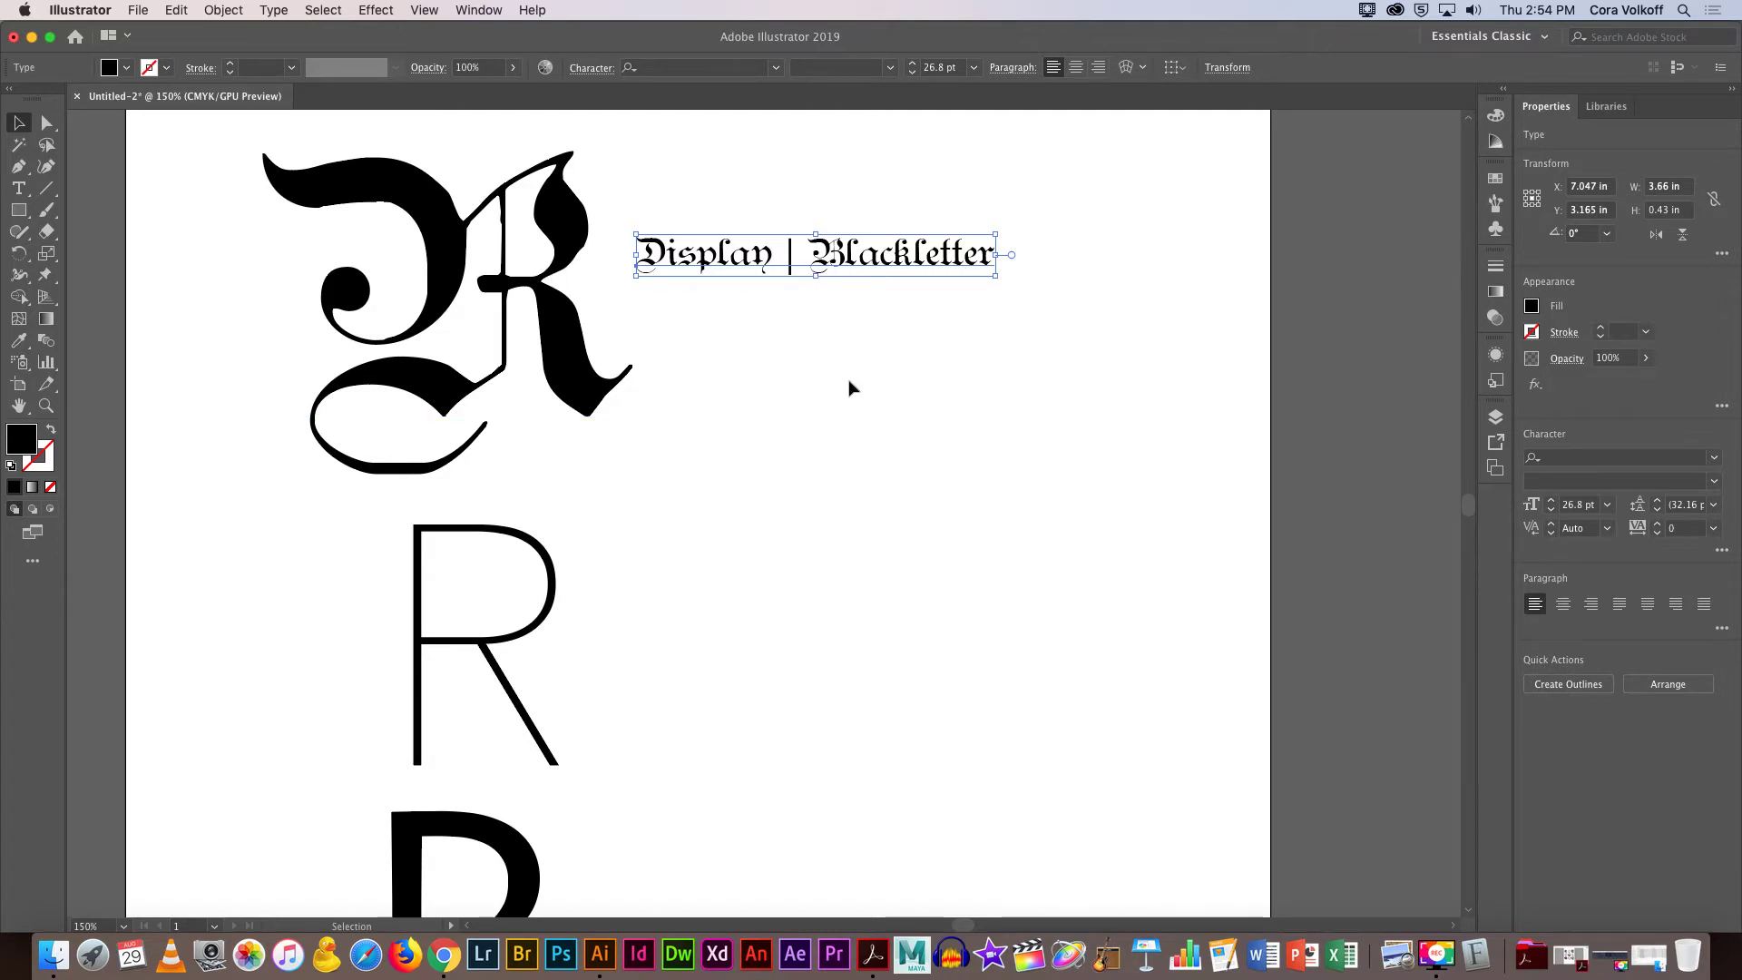
Type a second Teutonic No1 DemiBold R, about 249.46 pt, to the right of the label.
scroll(850, 389, "down", 1)
scroll(850, 389, "down", 4)
scroll(850, 388, "up", 15)
scroll(850, 389, "down", 4)
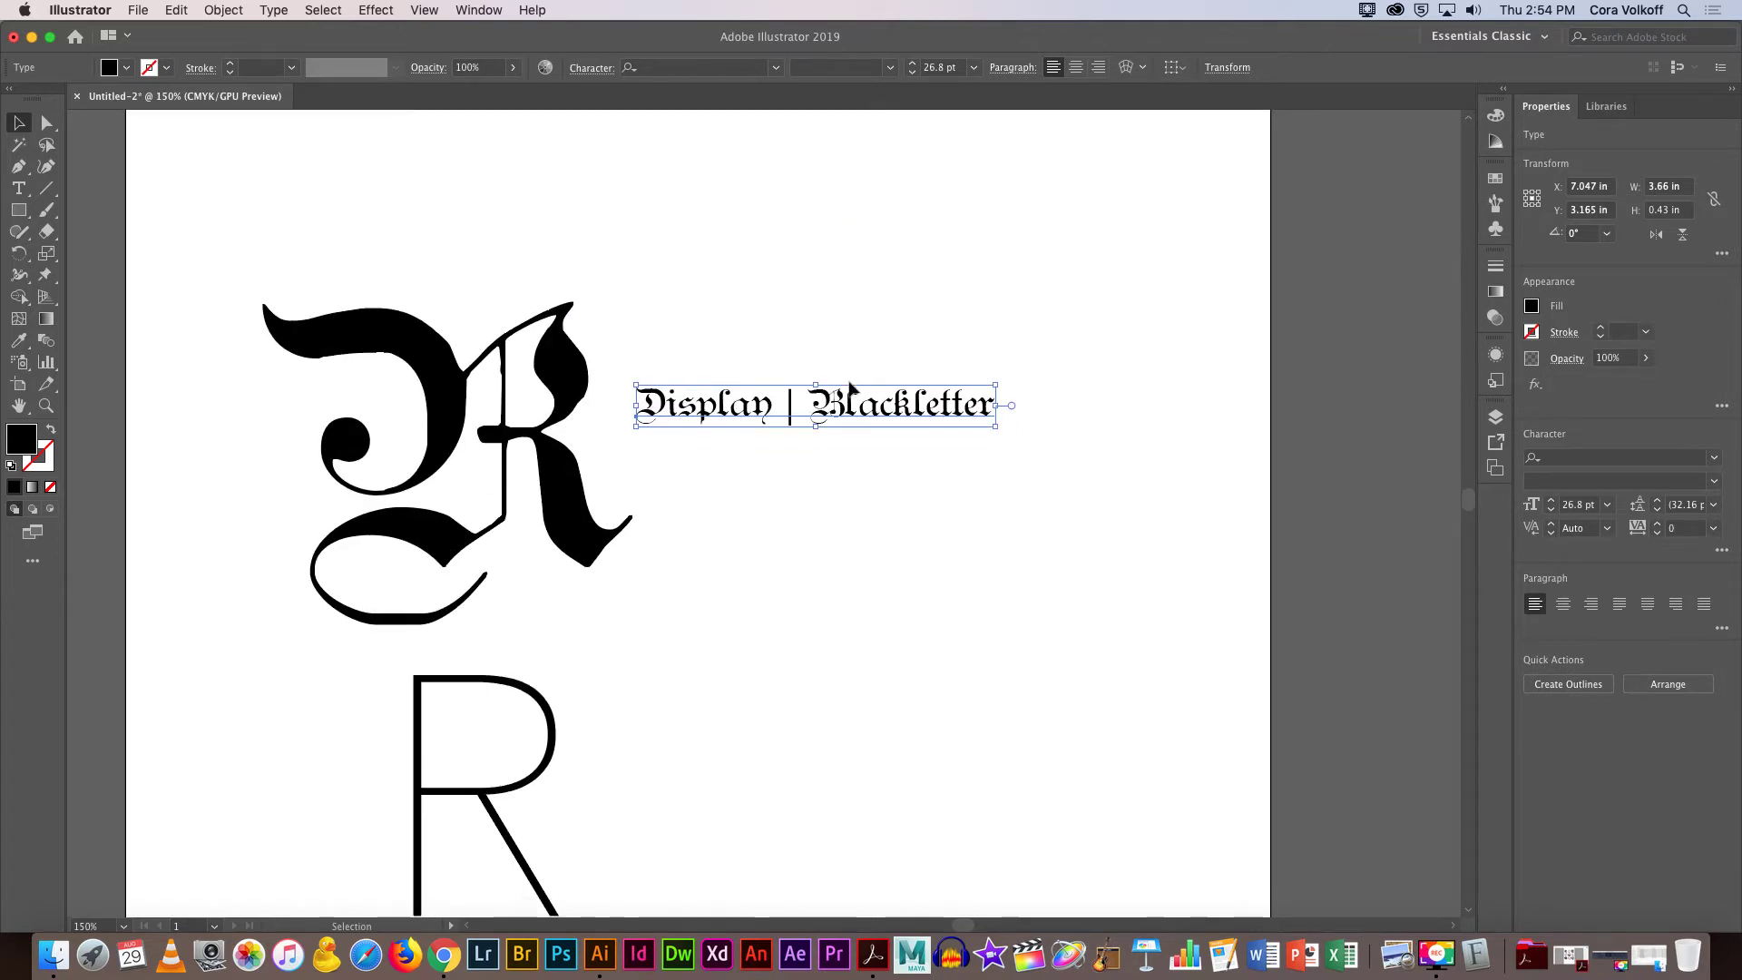
left_click(483, 364)
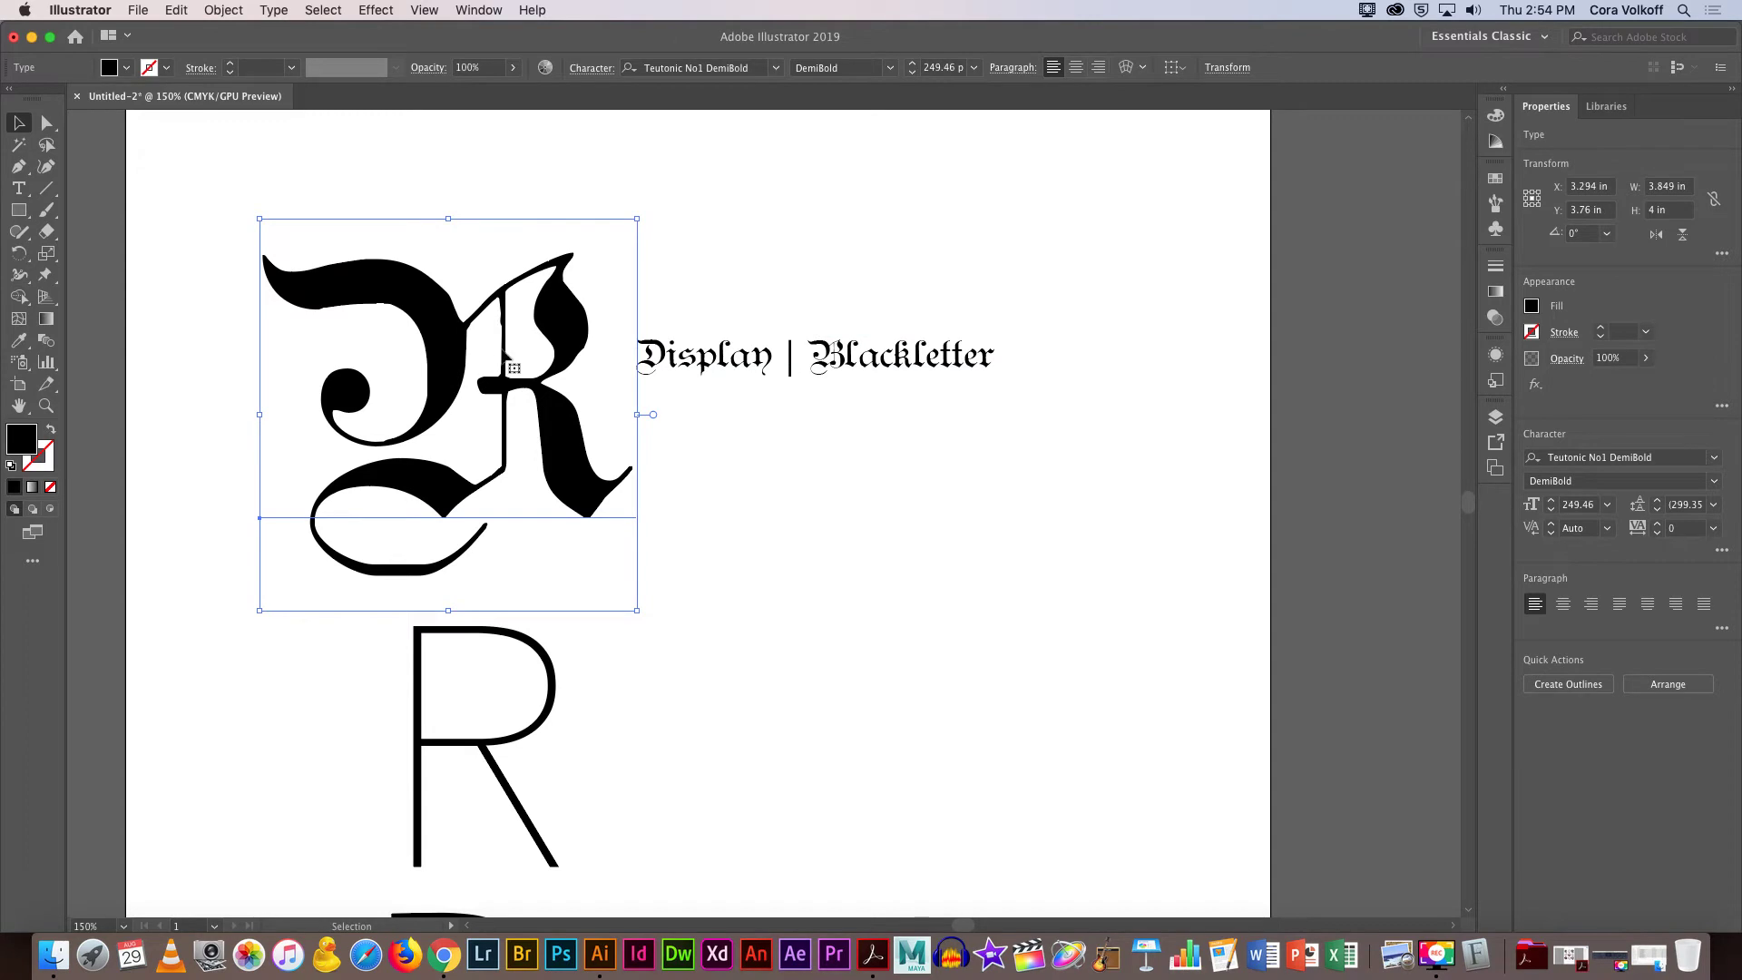
scroll(508, 481, "down", 5)
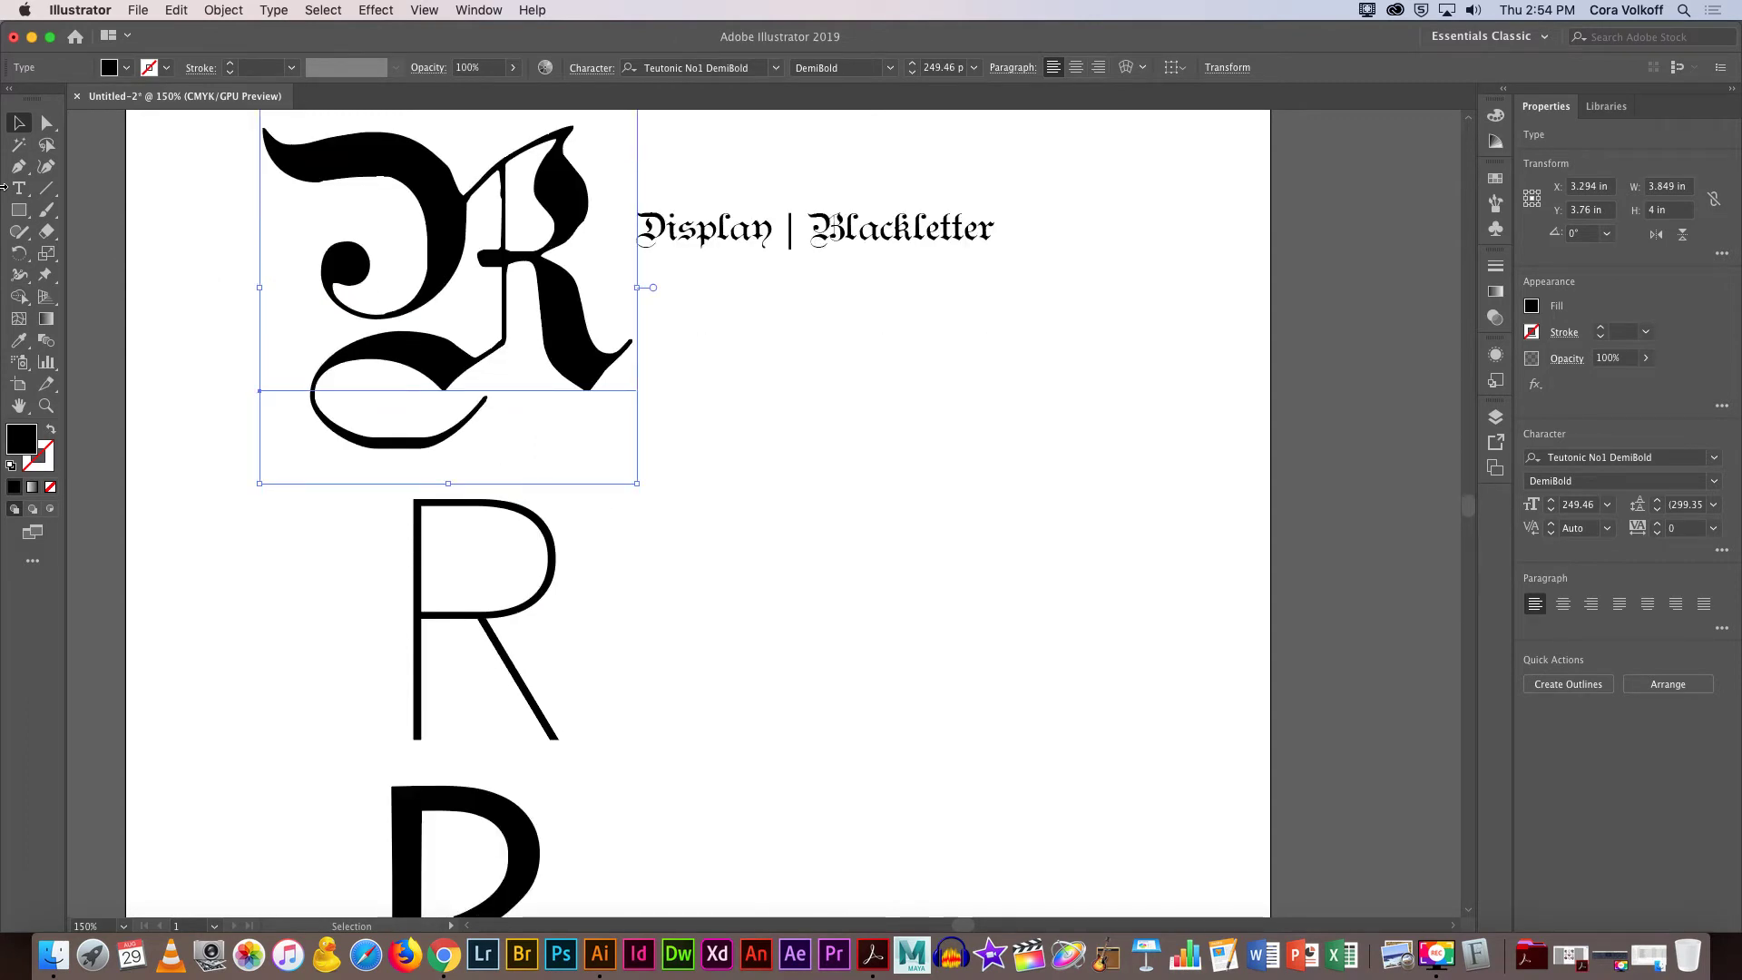
left_click(14, 189)
left_click(898, 421)
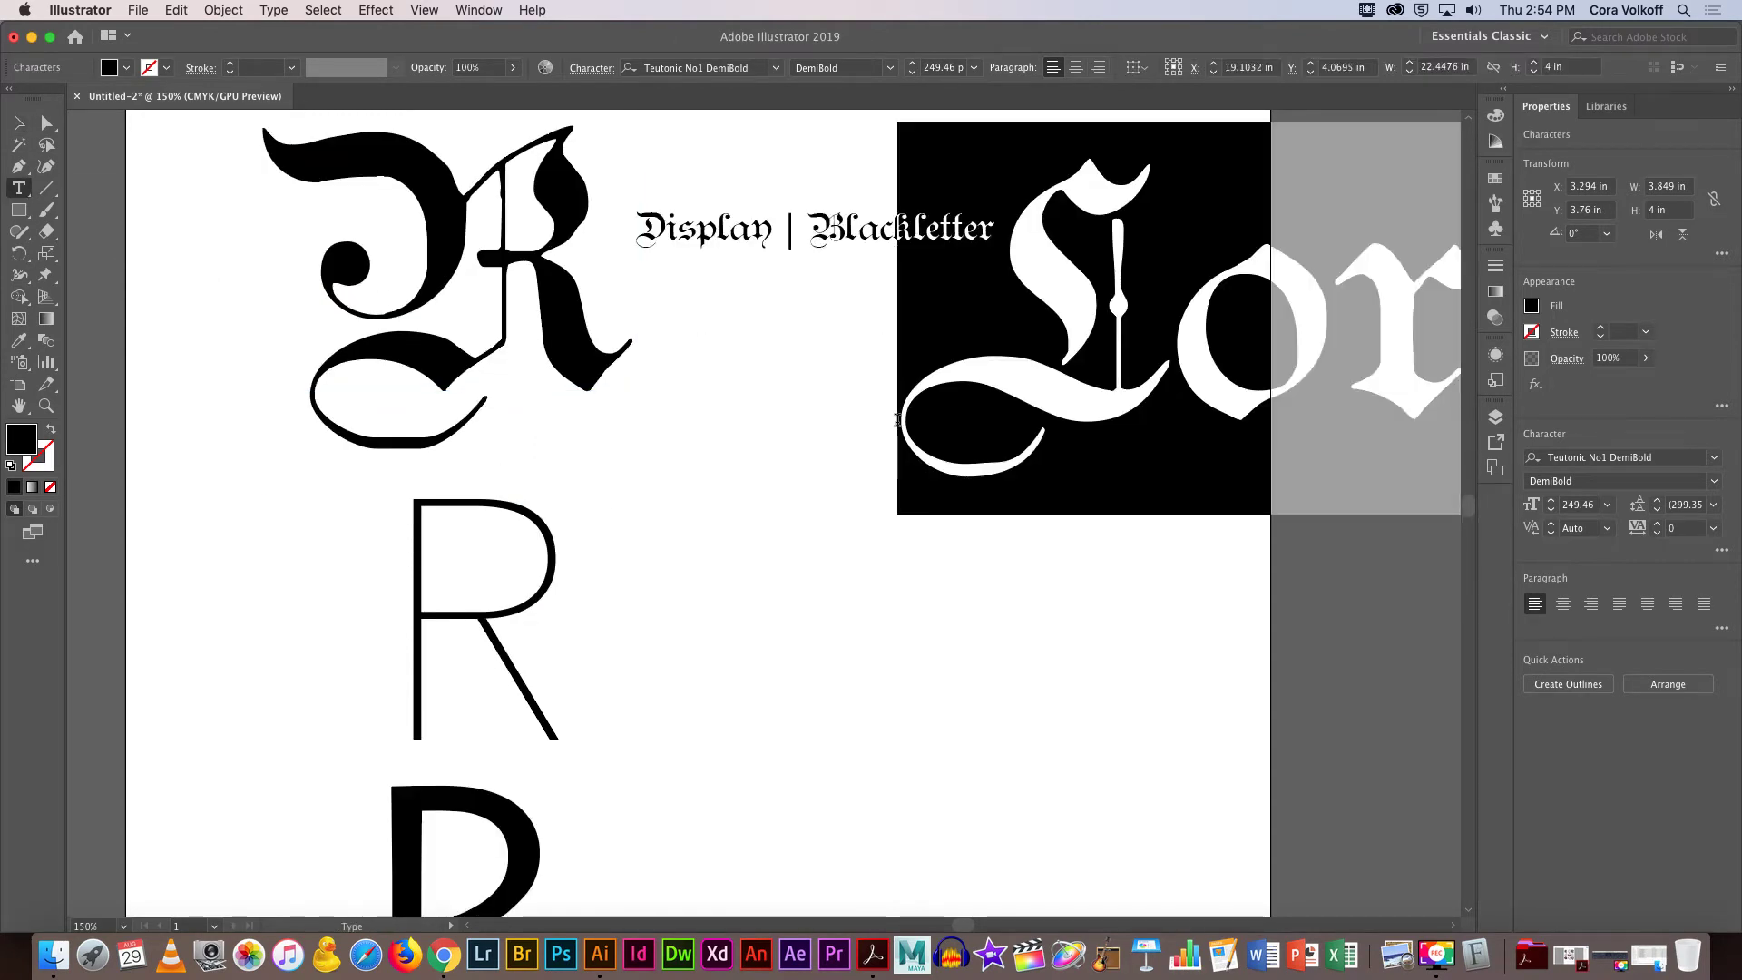
type("R")
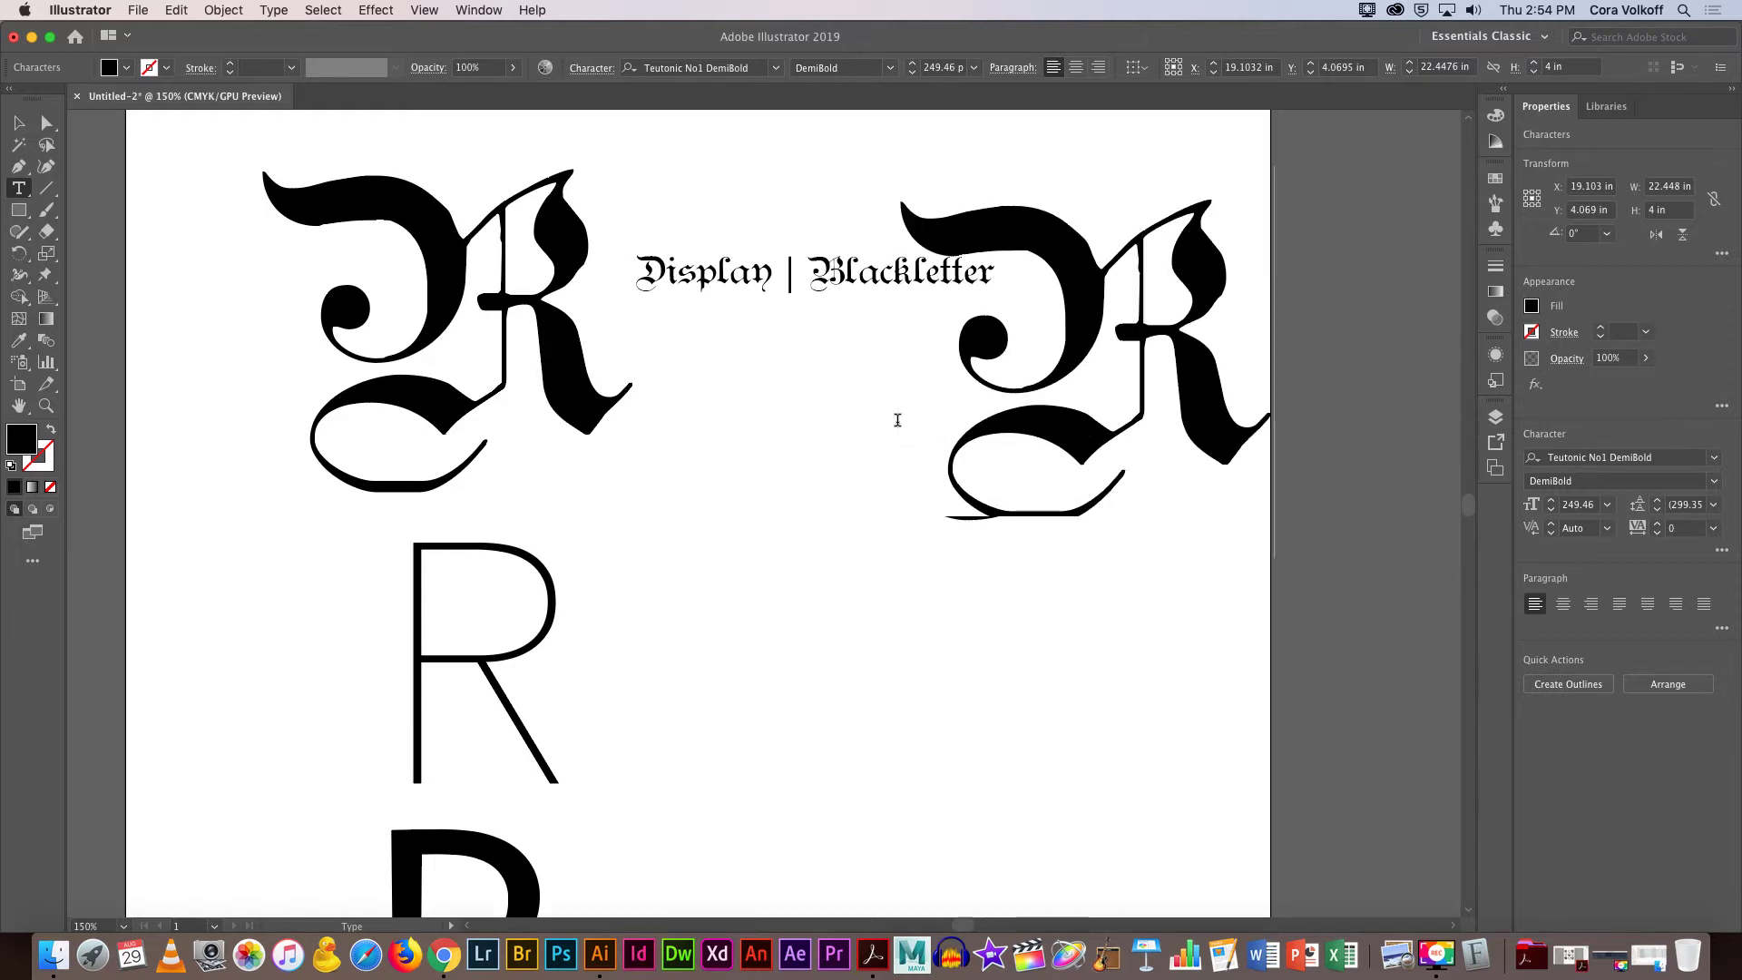
left_click(18, 124)
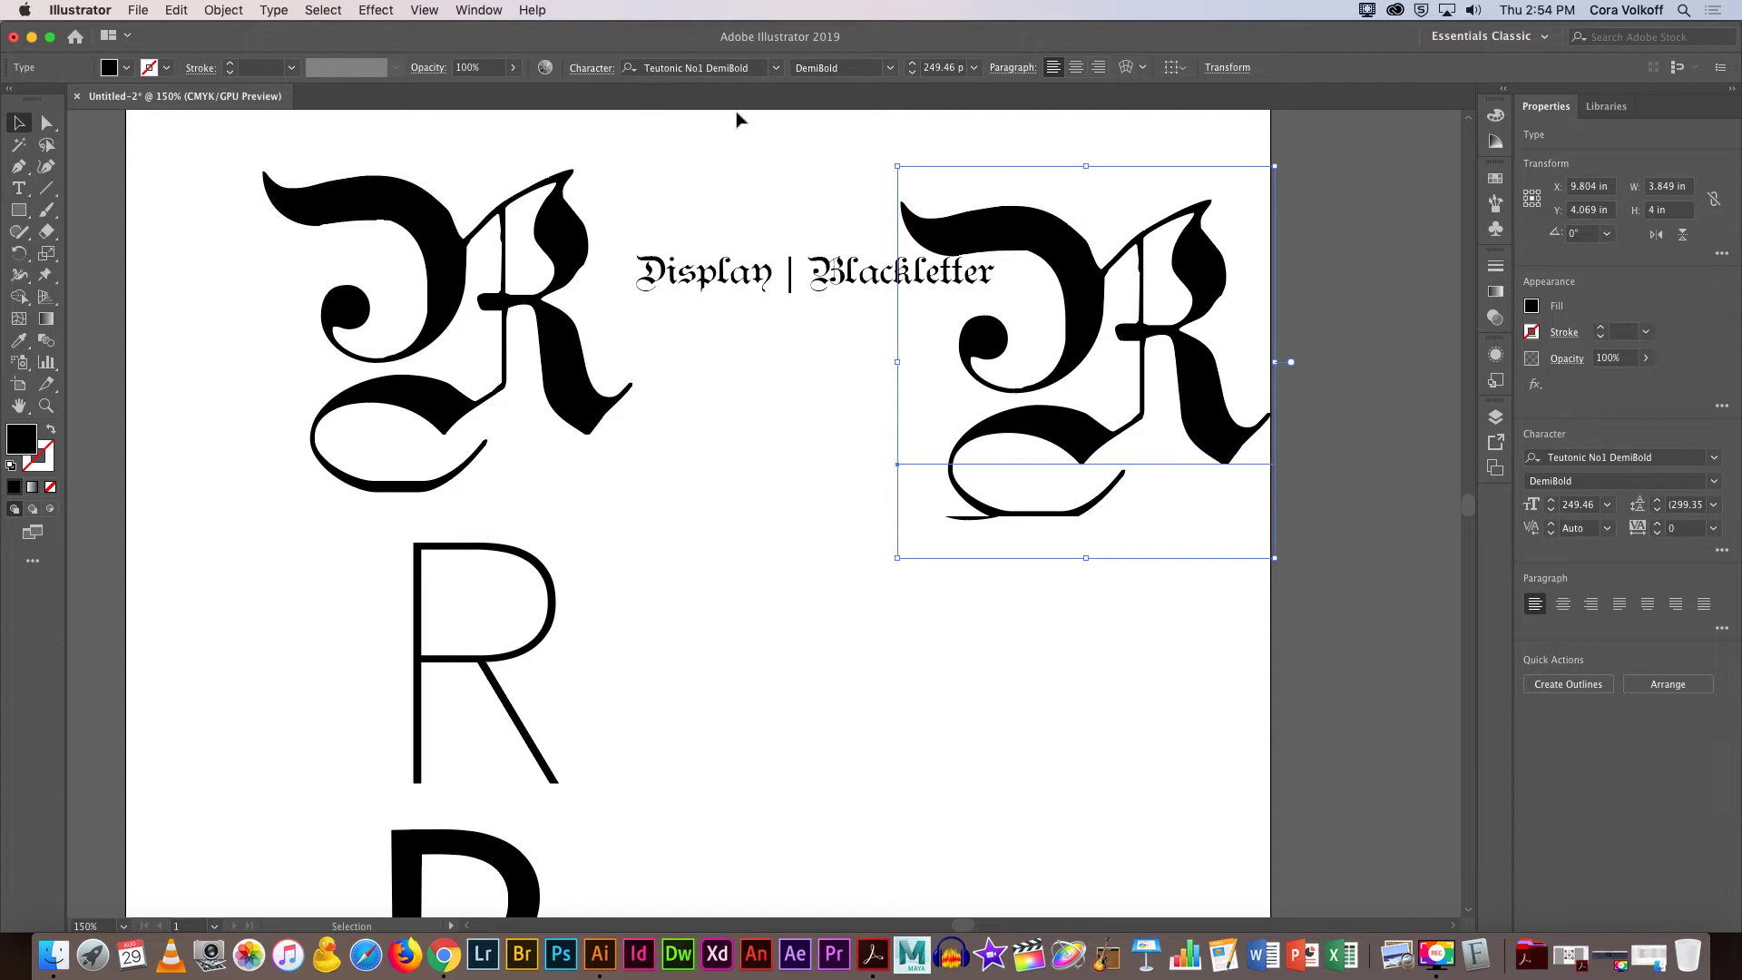
Convert the new blackletter R into outlines.
right_click(995, 243)
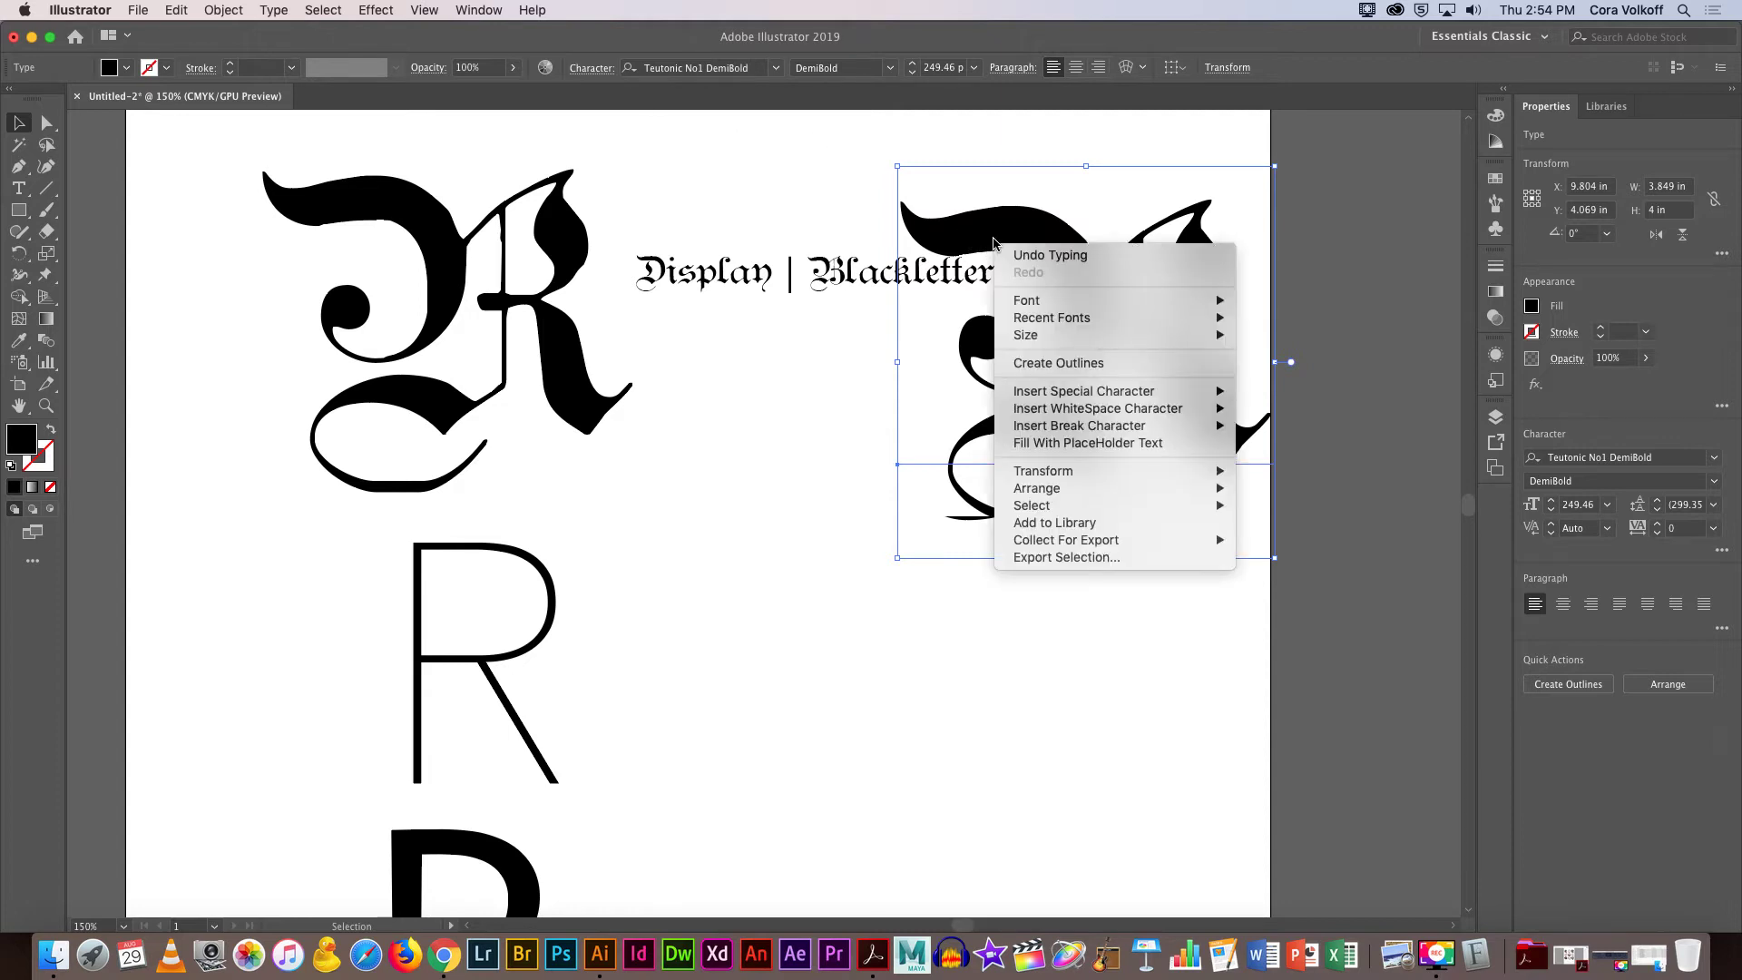
left_click(1044, 363)
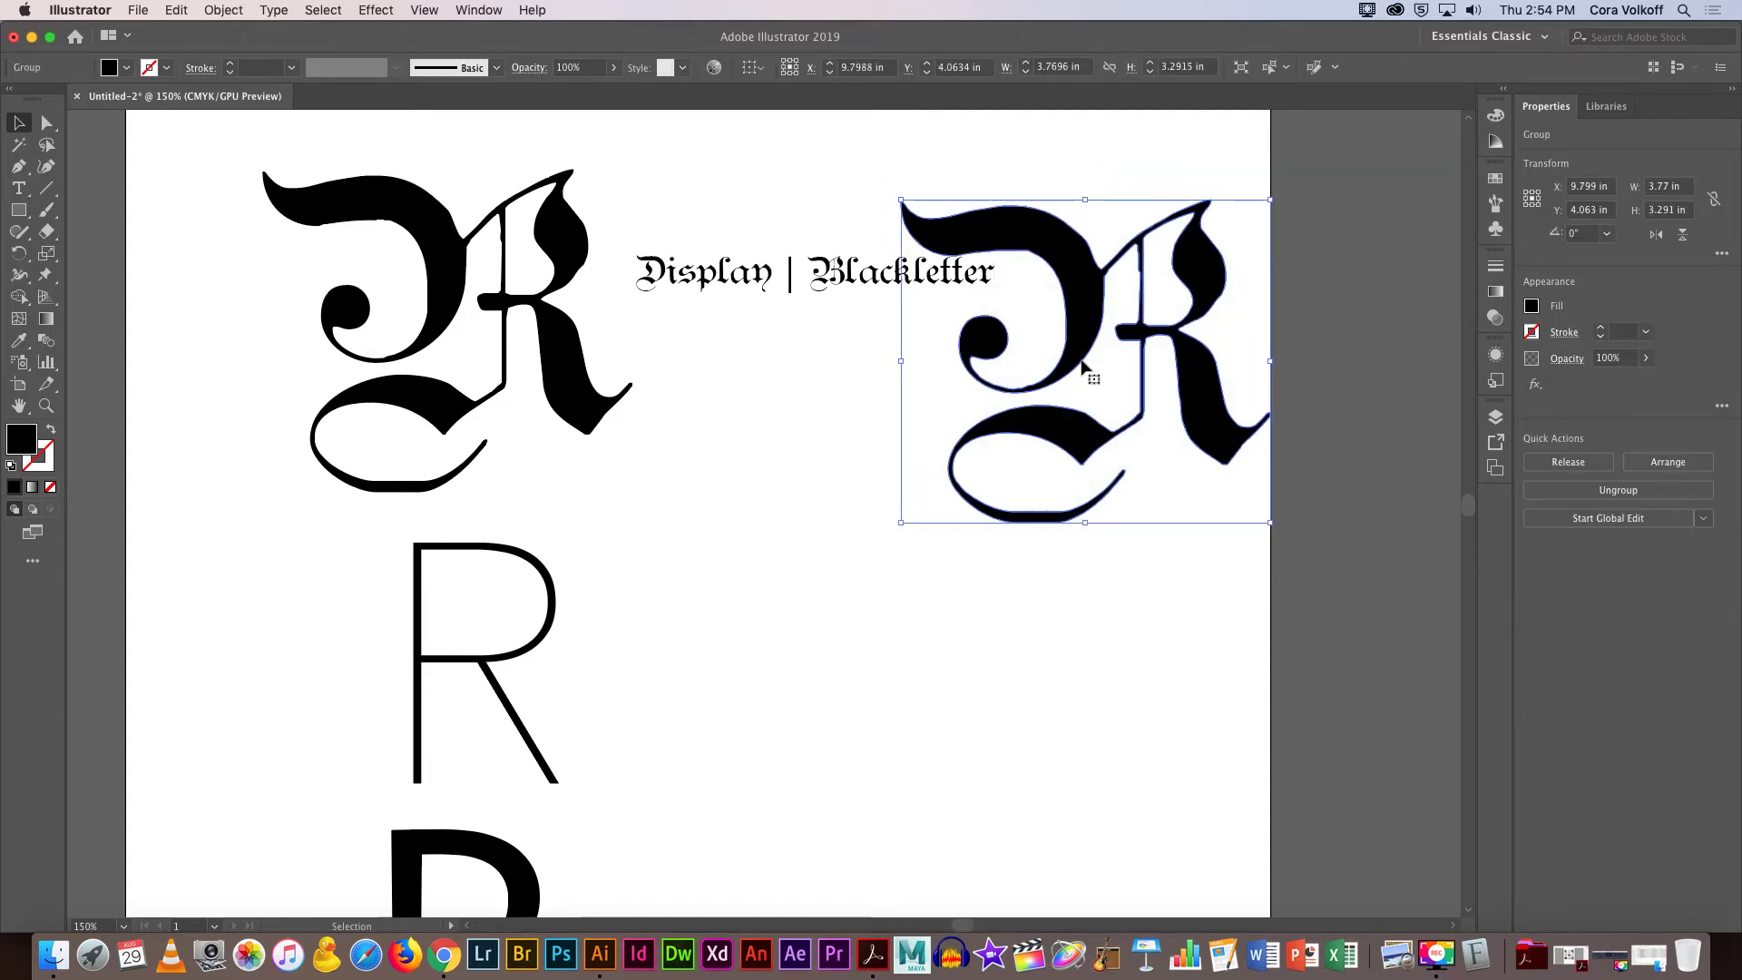
double_click(1083, 340)
left_click(1114, 347)
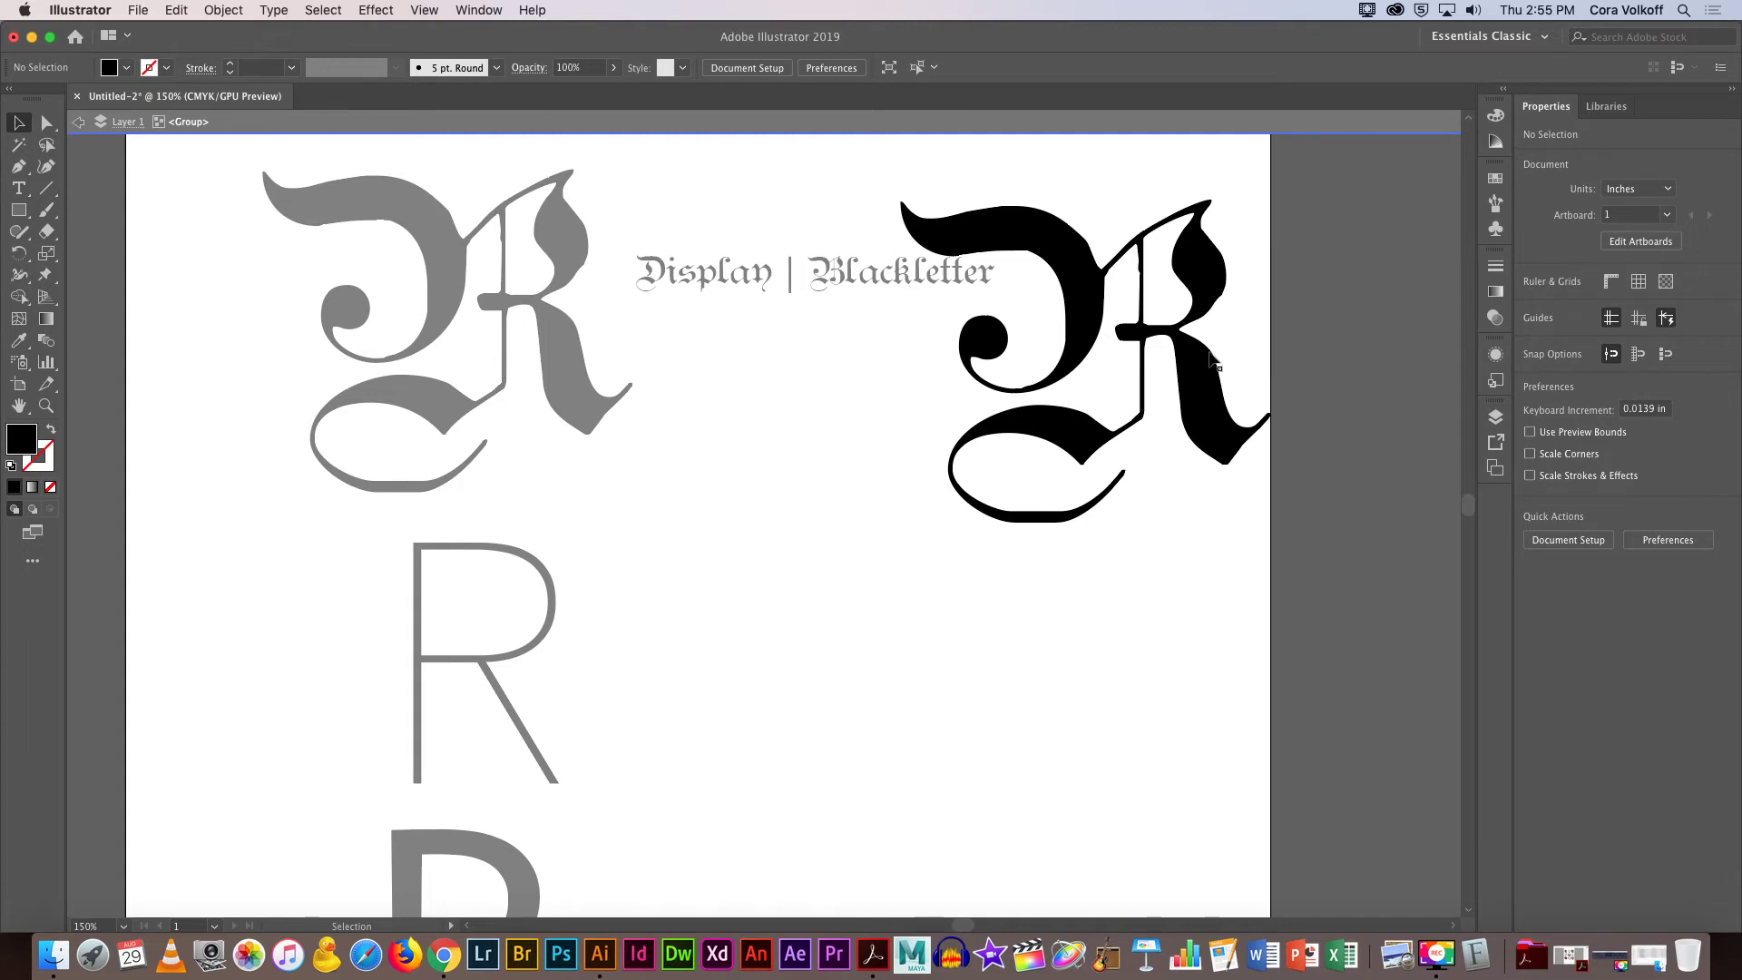
left_click(1195, 388)
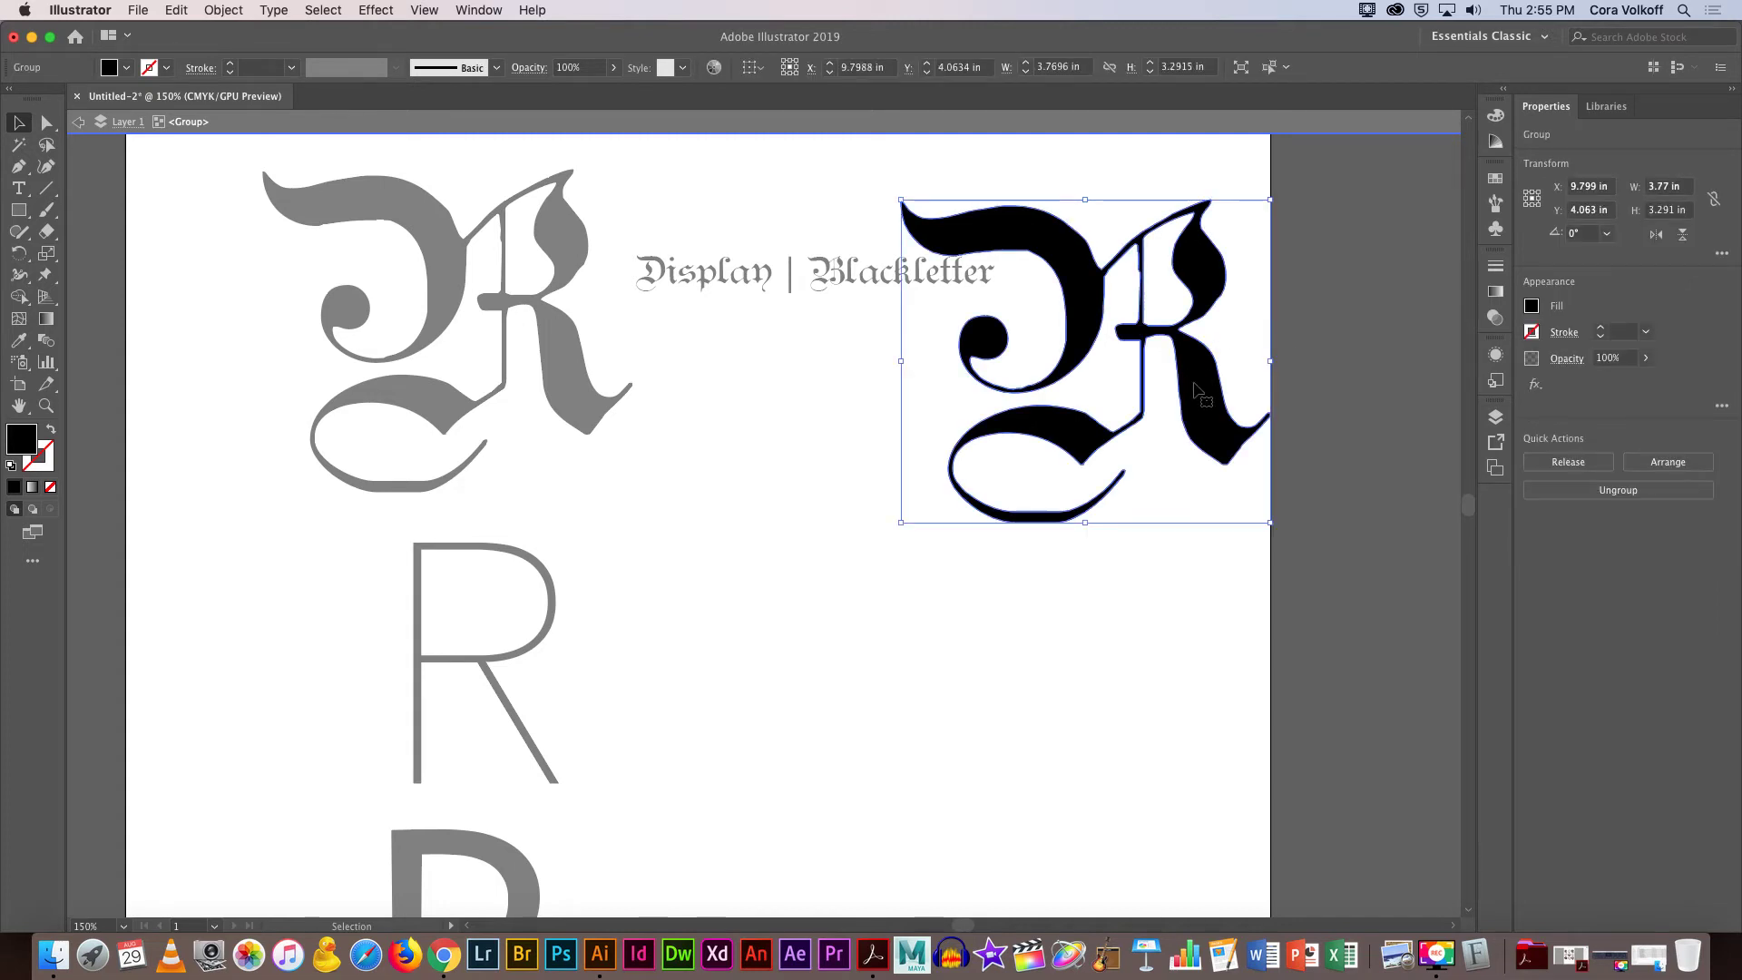
left_click(533, 372)
double_click(595, 393)
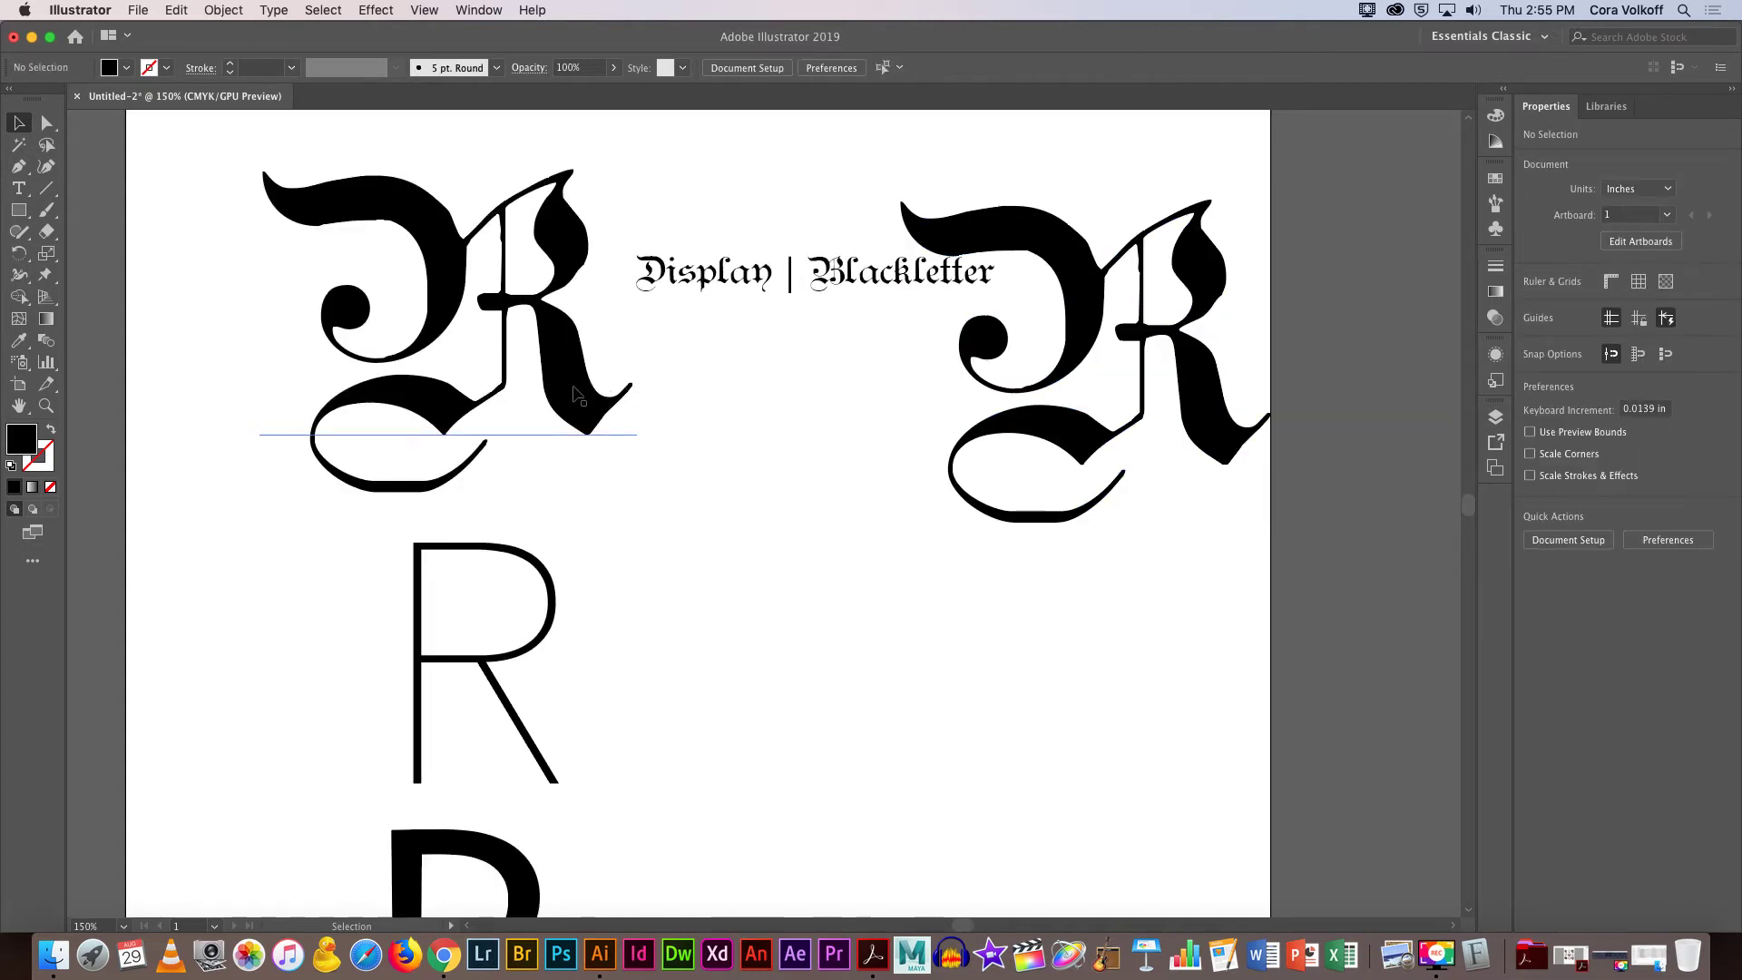
Change the left R to Arial Black and move the outlined R below the 'Display | Blackletter' label.
left_click(590, 397)
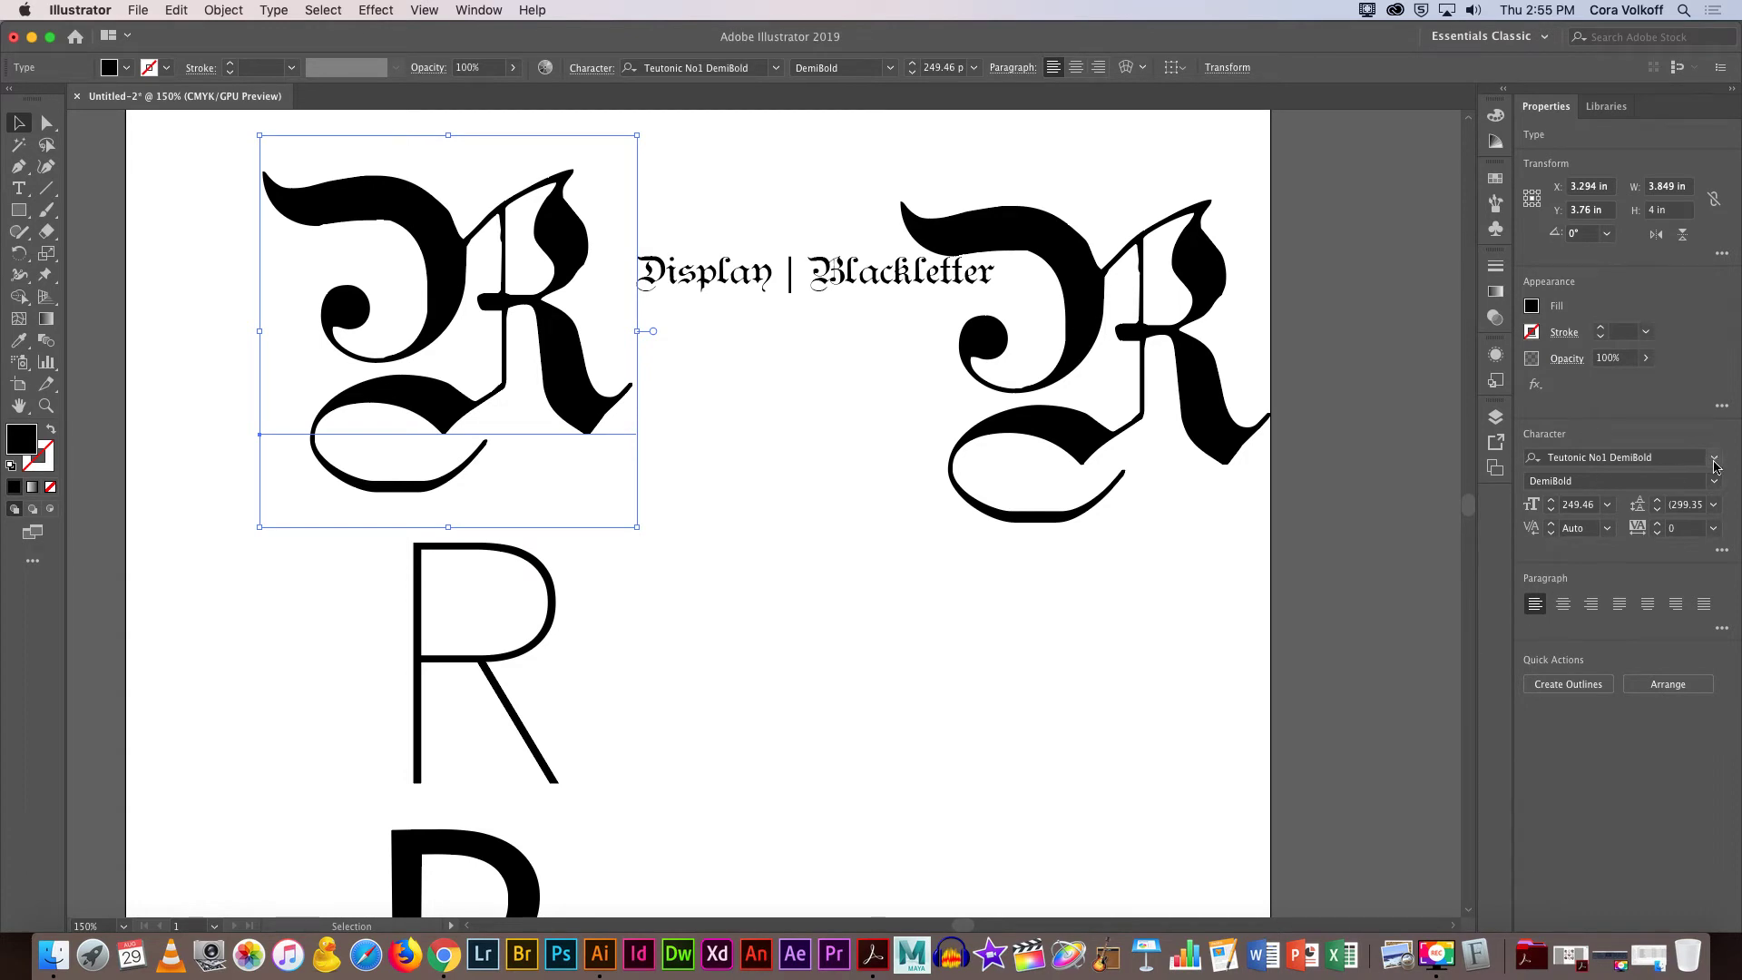
left_click(1715, 465)
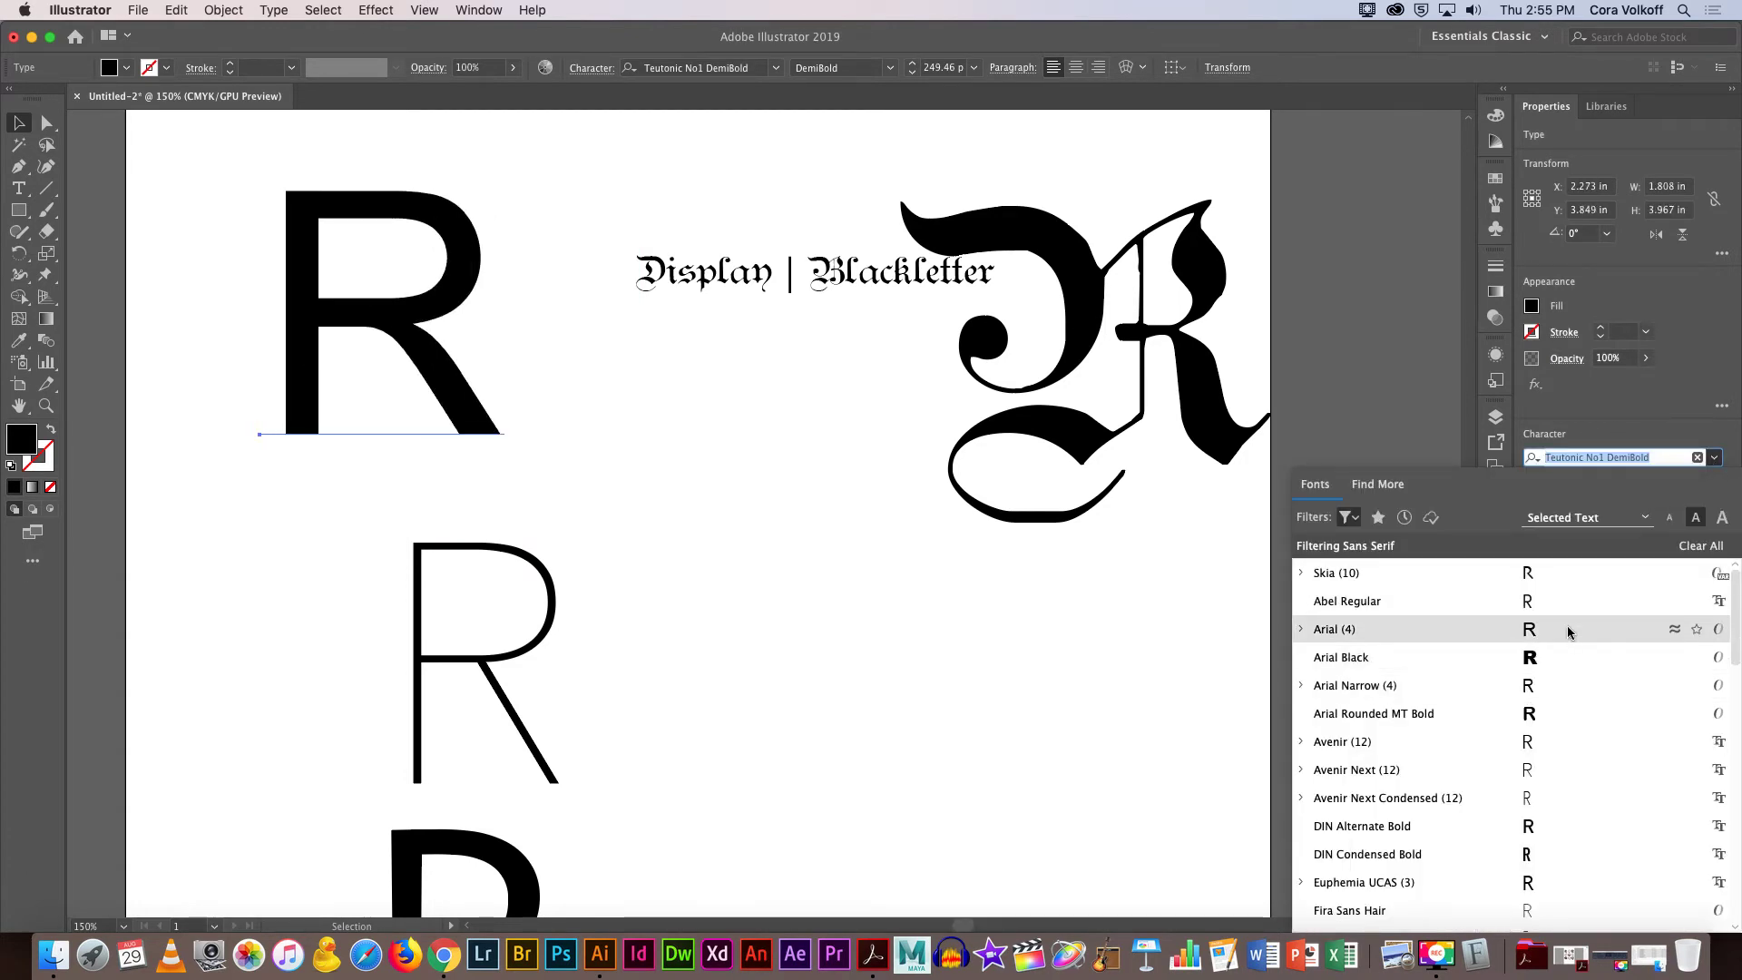
left_click(1557, 660)
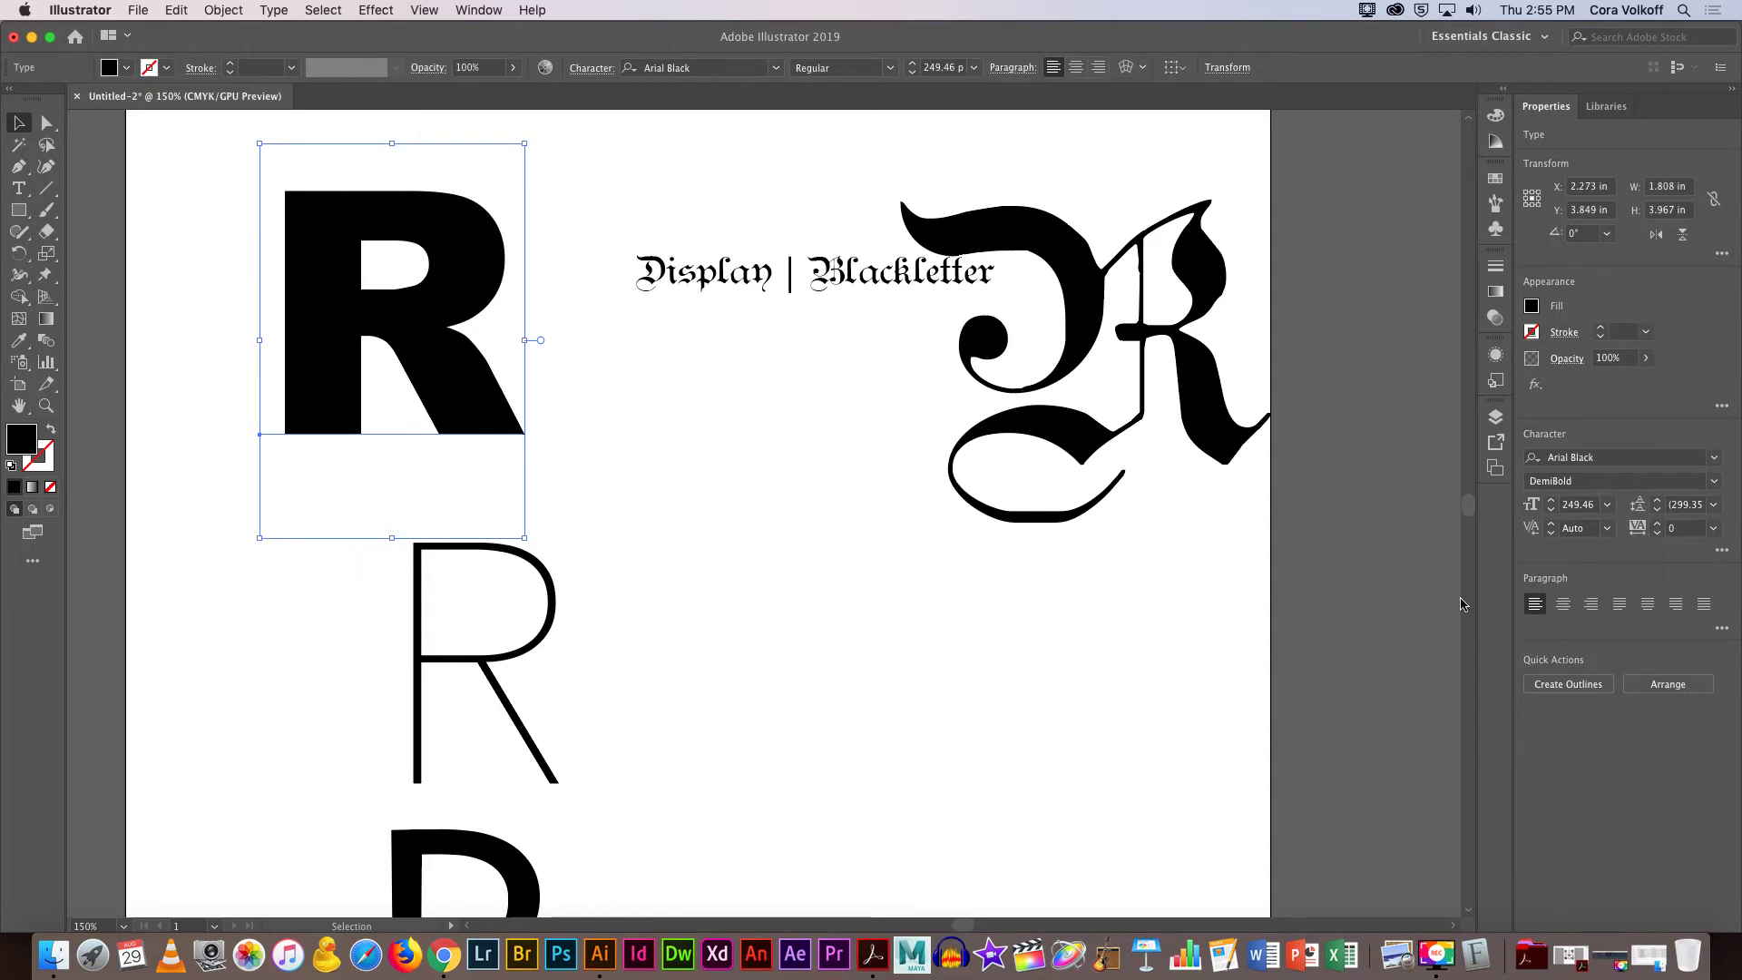
left_click_drag(1204, 409, 986, 555)
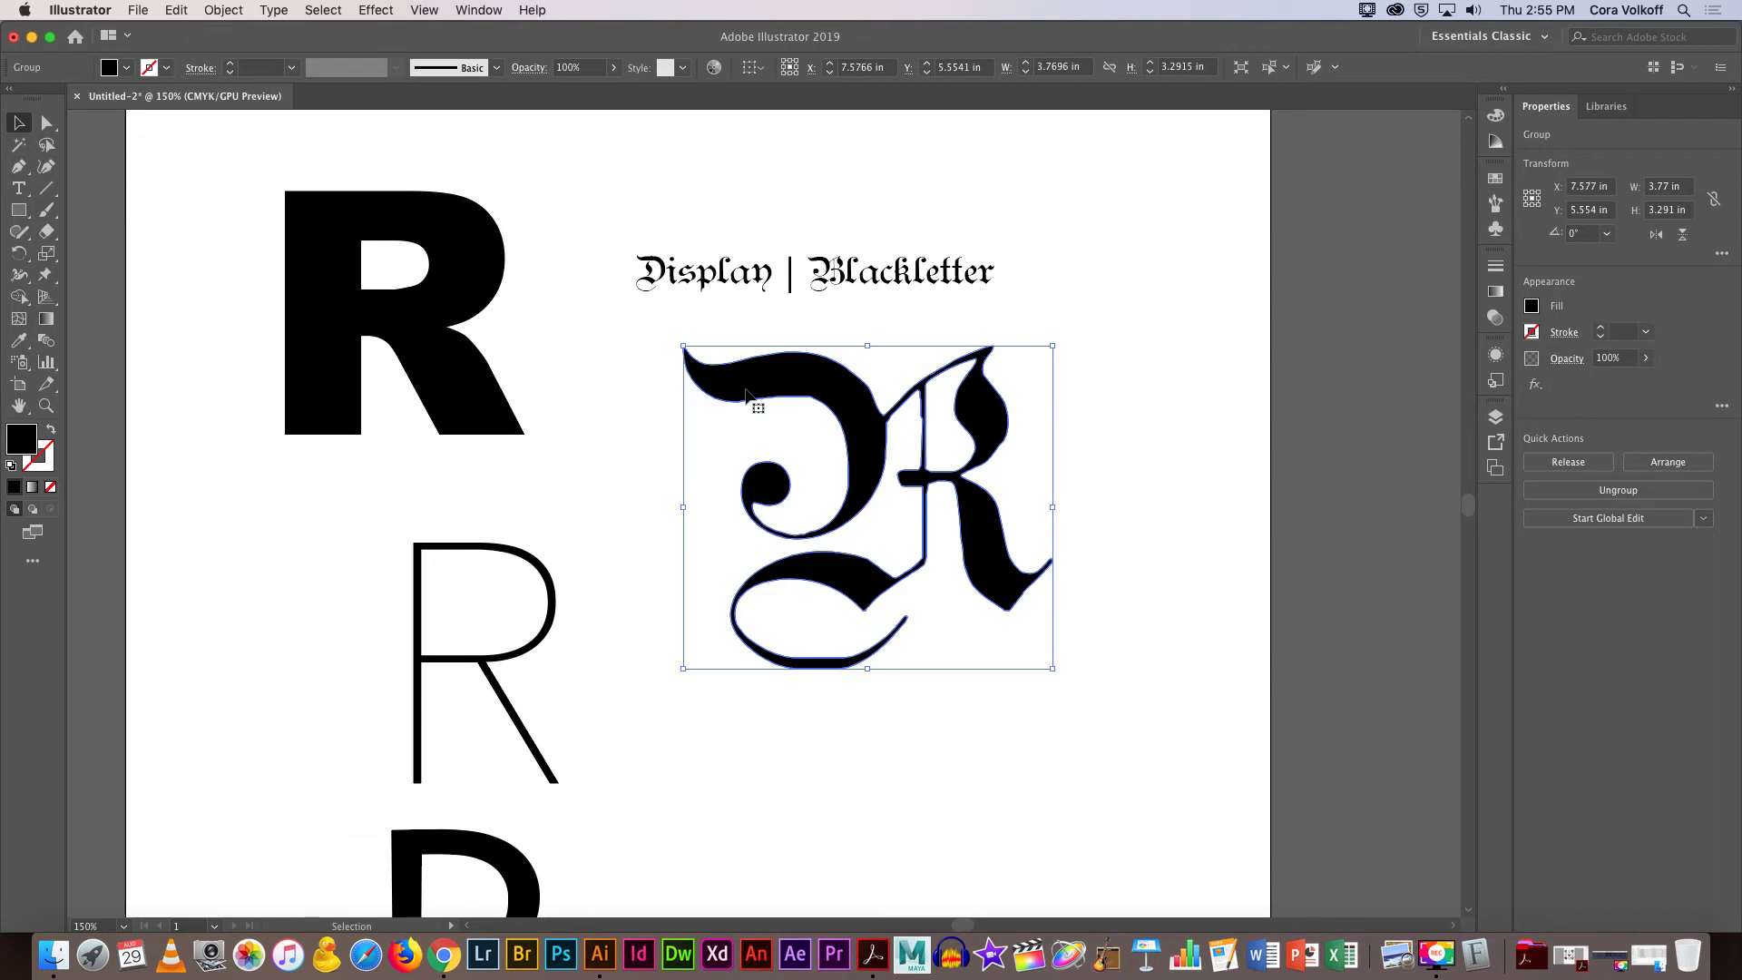
Return to Chrome's 'Free Fonts!' Font Squirrel tab.
left_click(444, 957)
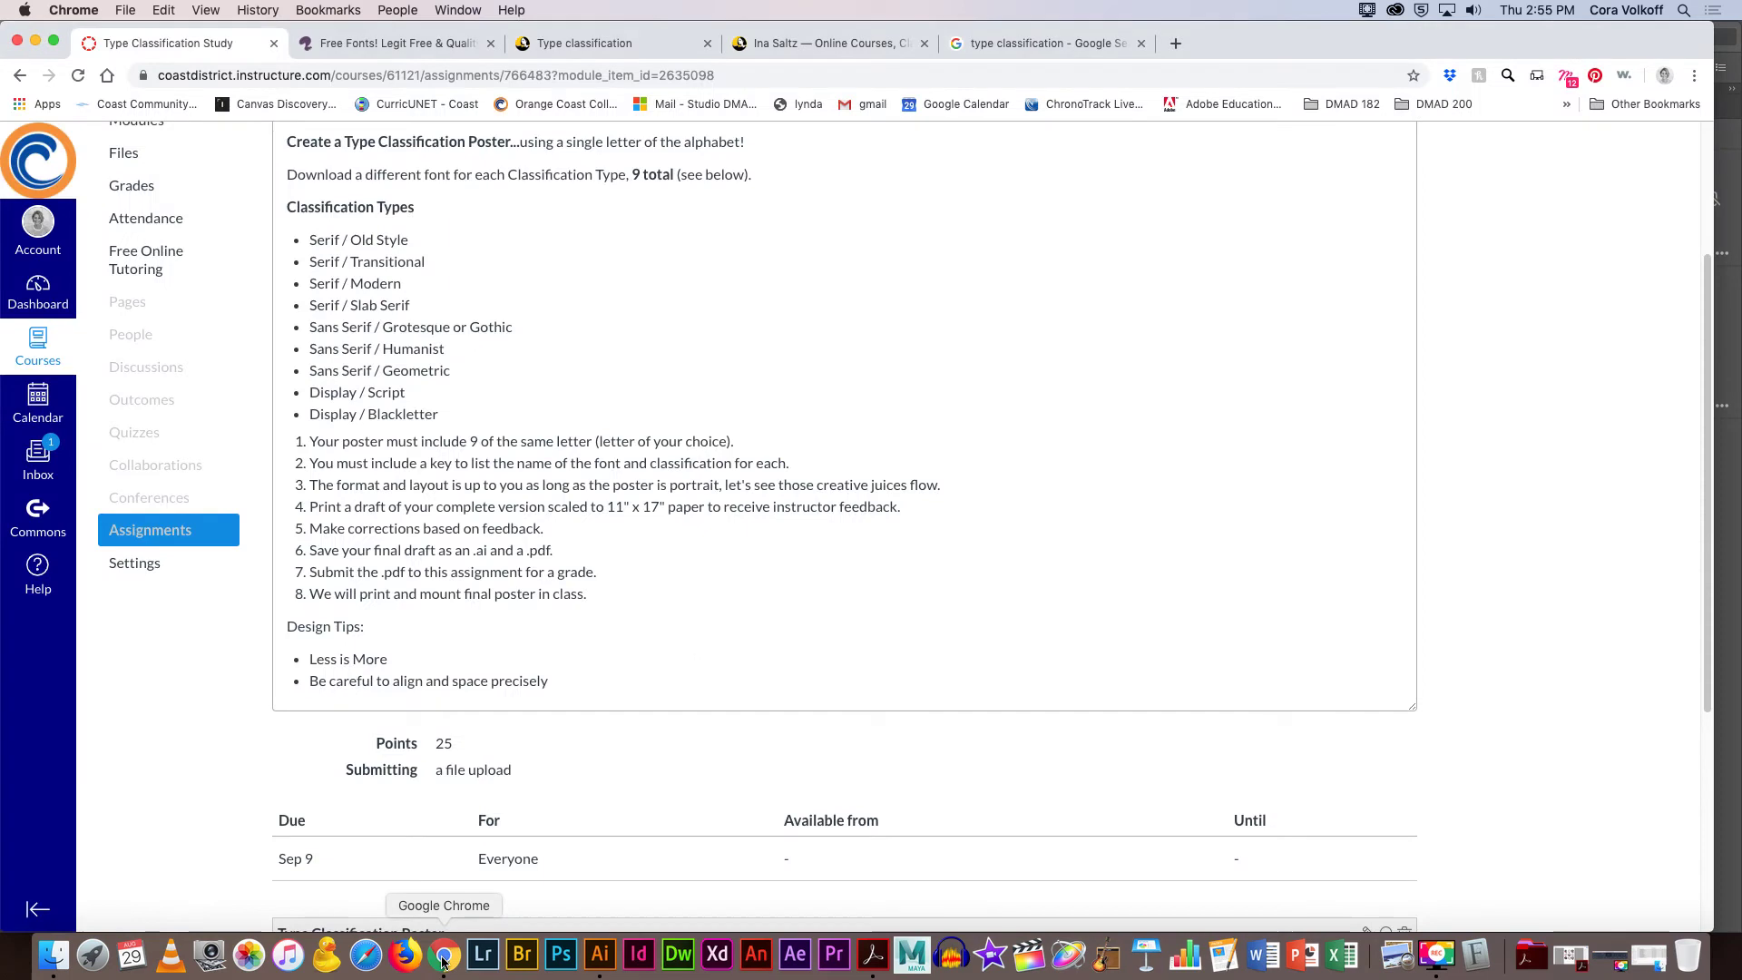
left_click(372, 44)
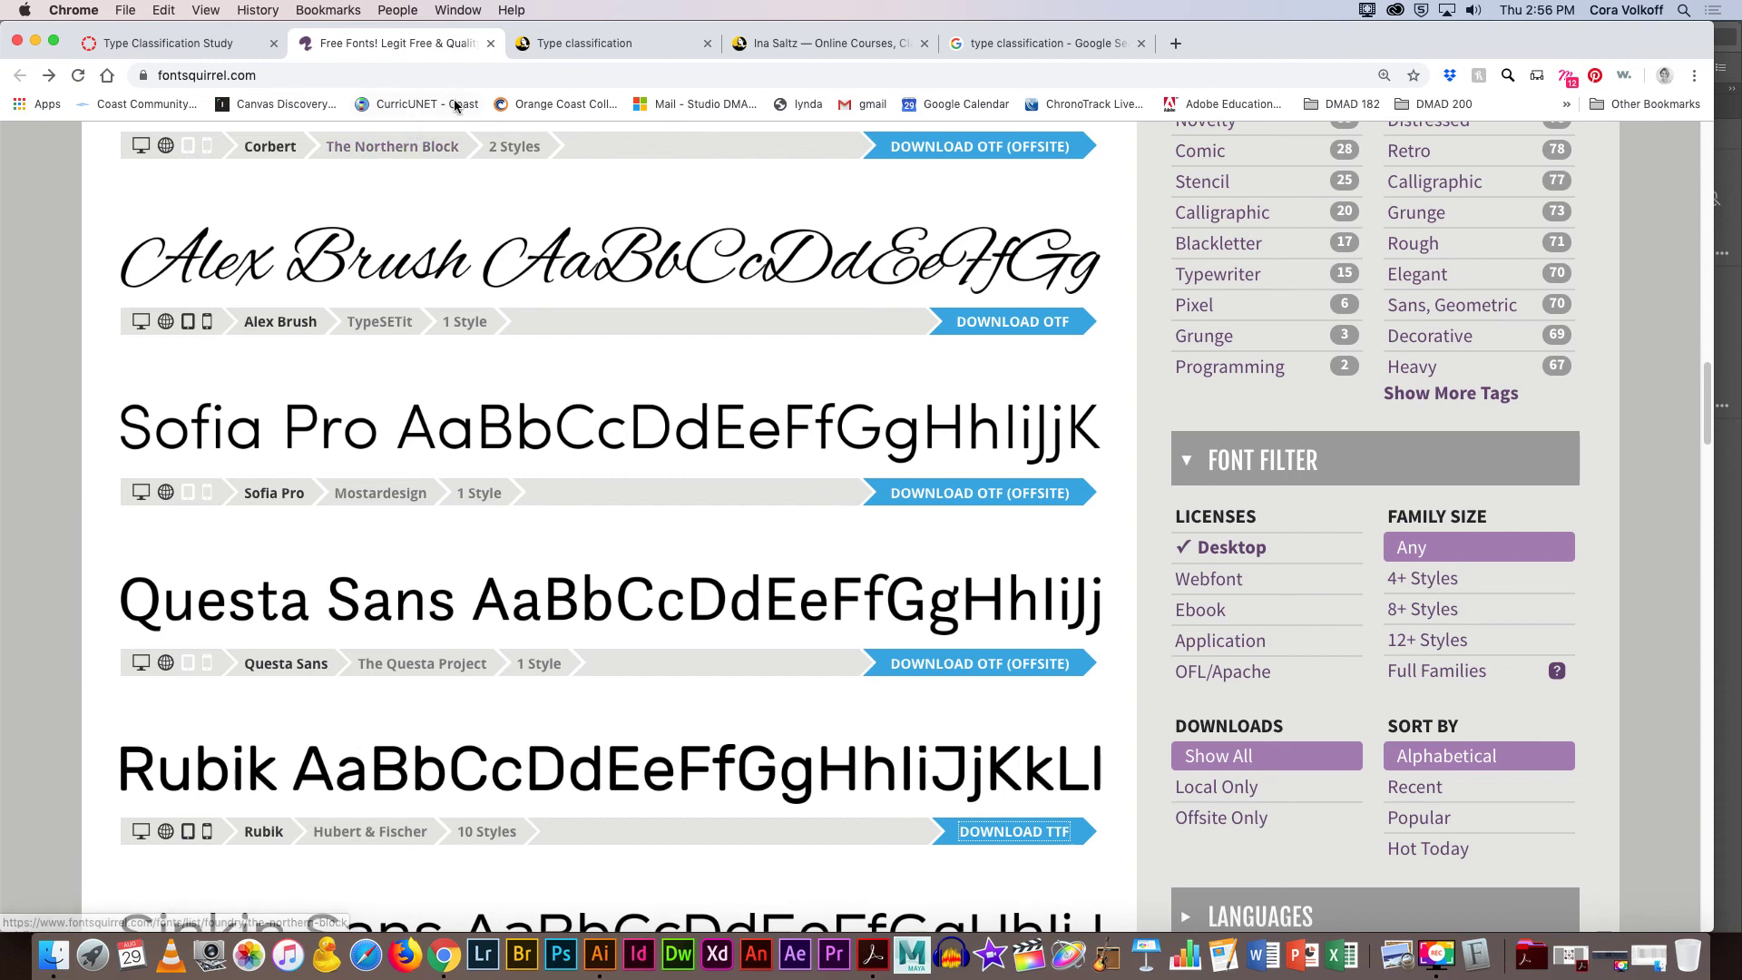
Scroll the Font Squirrel list to the Milkshake, Source Sans Pro and Nexa Rust samples.
scroll(561, 185, "up", 3)
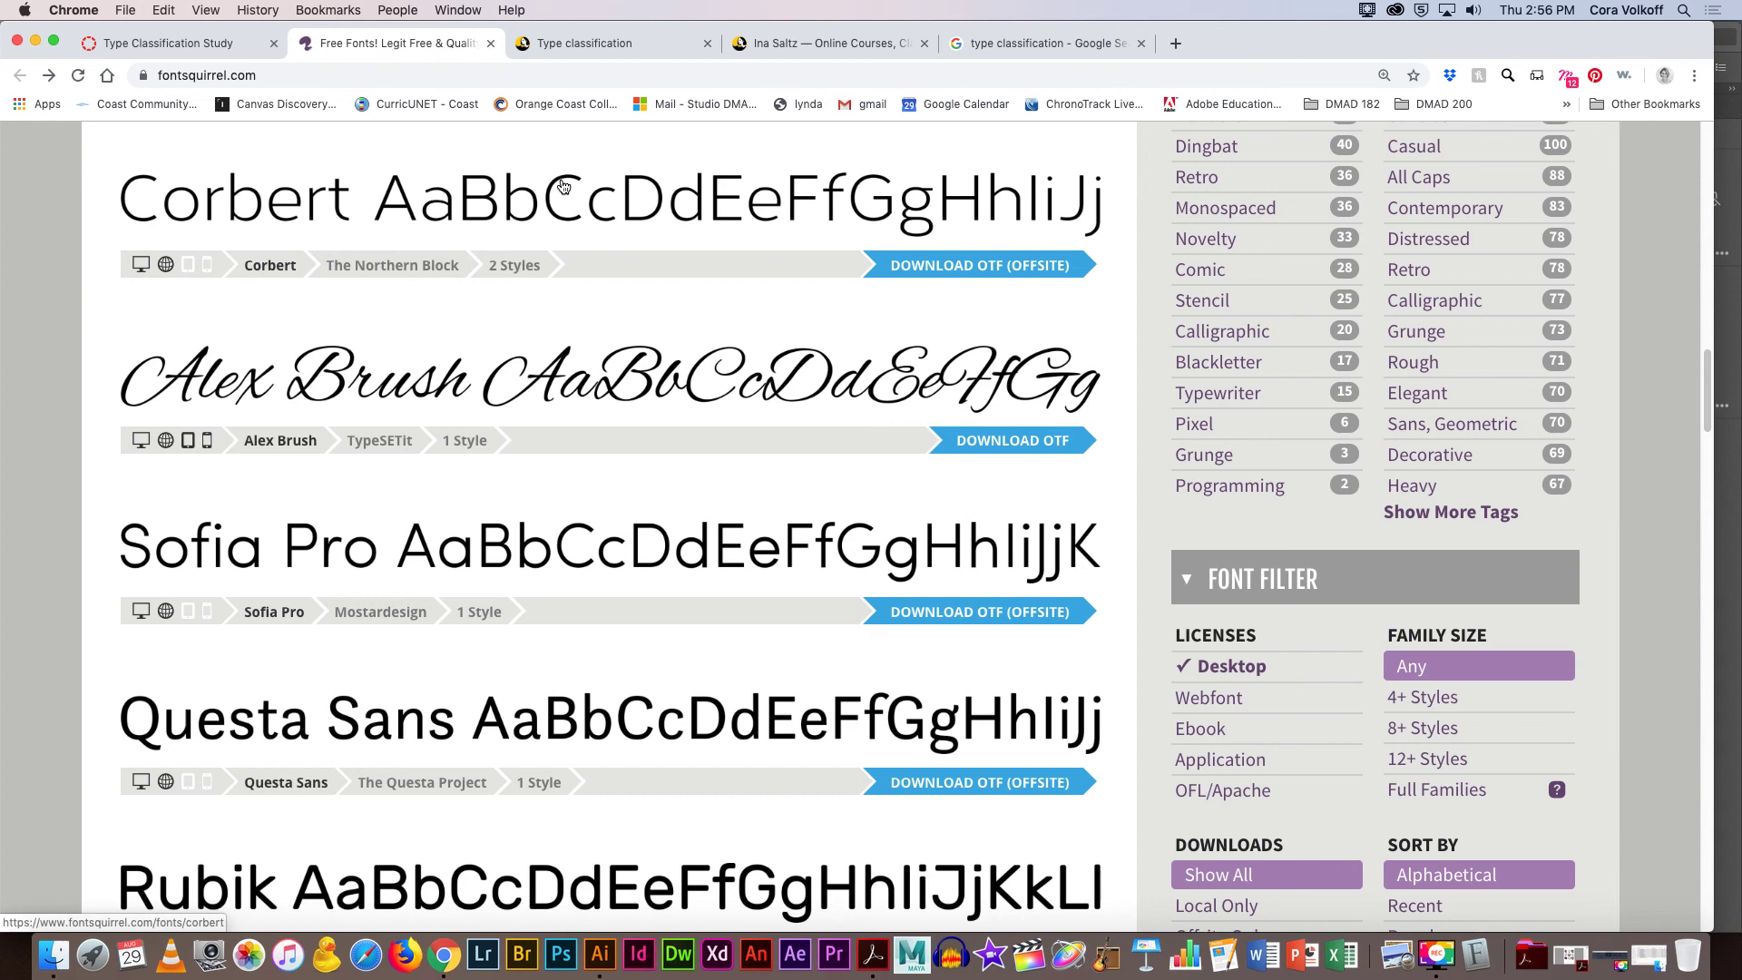
scroll(562, 186, "up", 1)
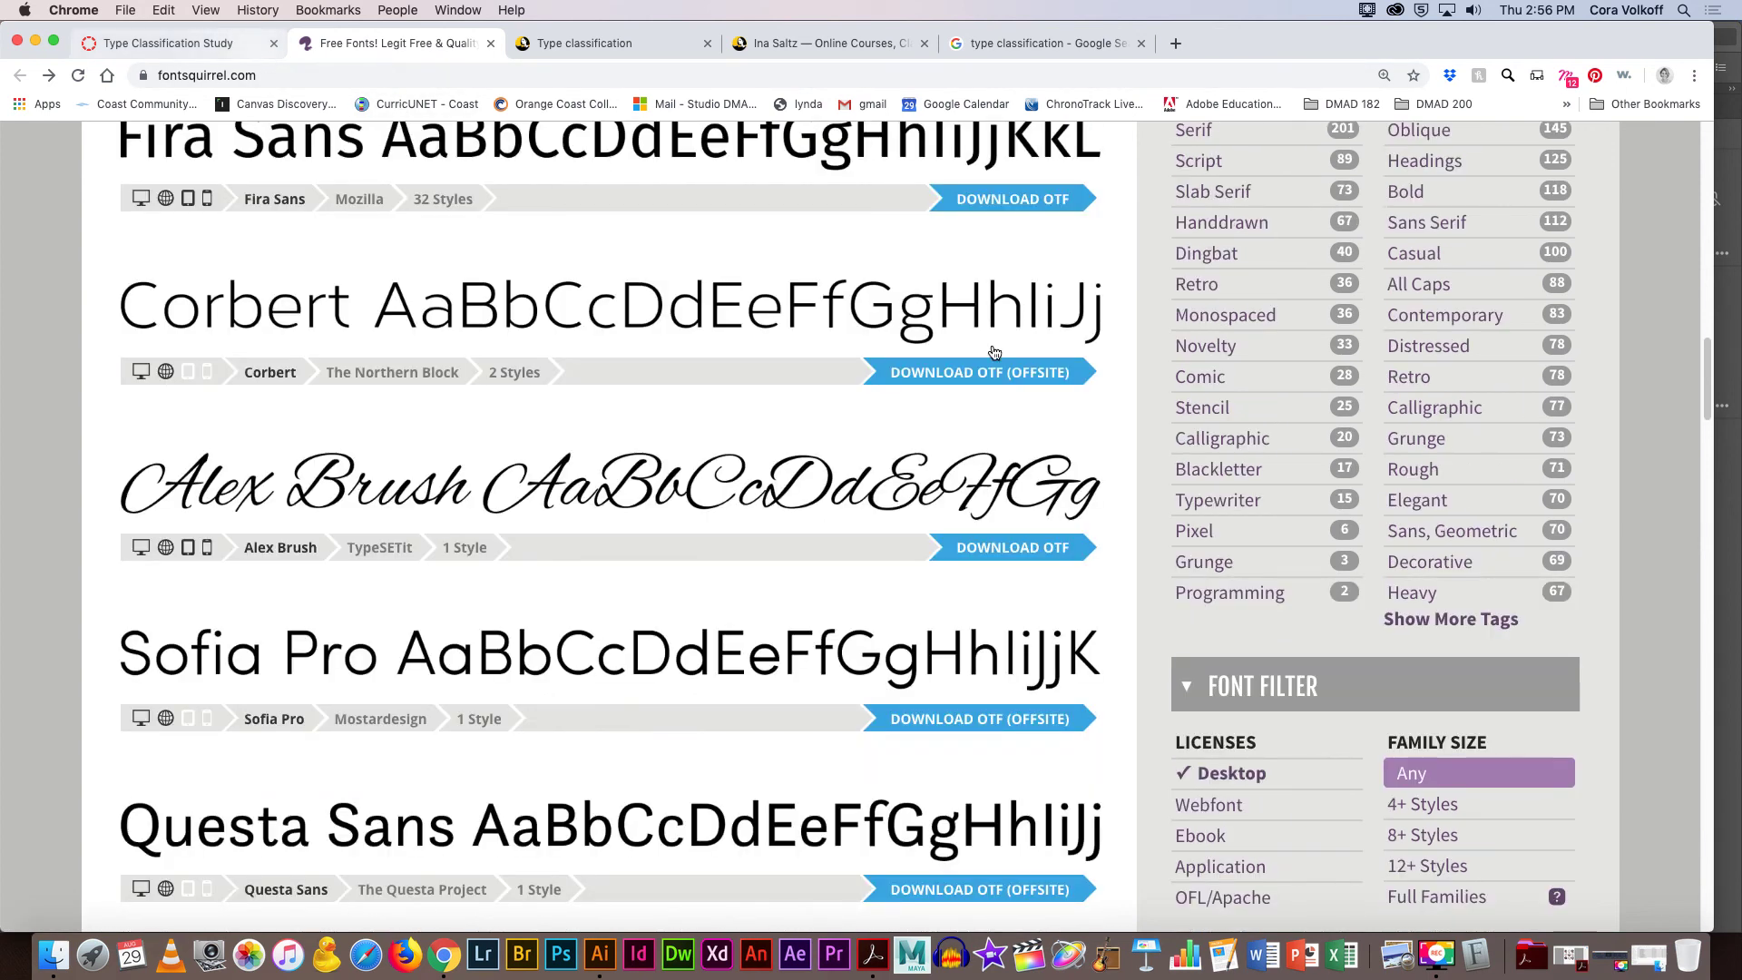
scroll(998, 354, "up", 5)
scroll(1007, 387, "up", 4)
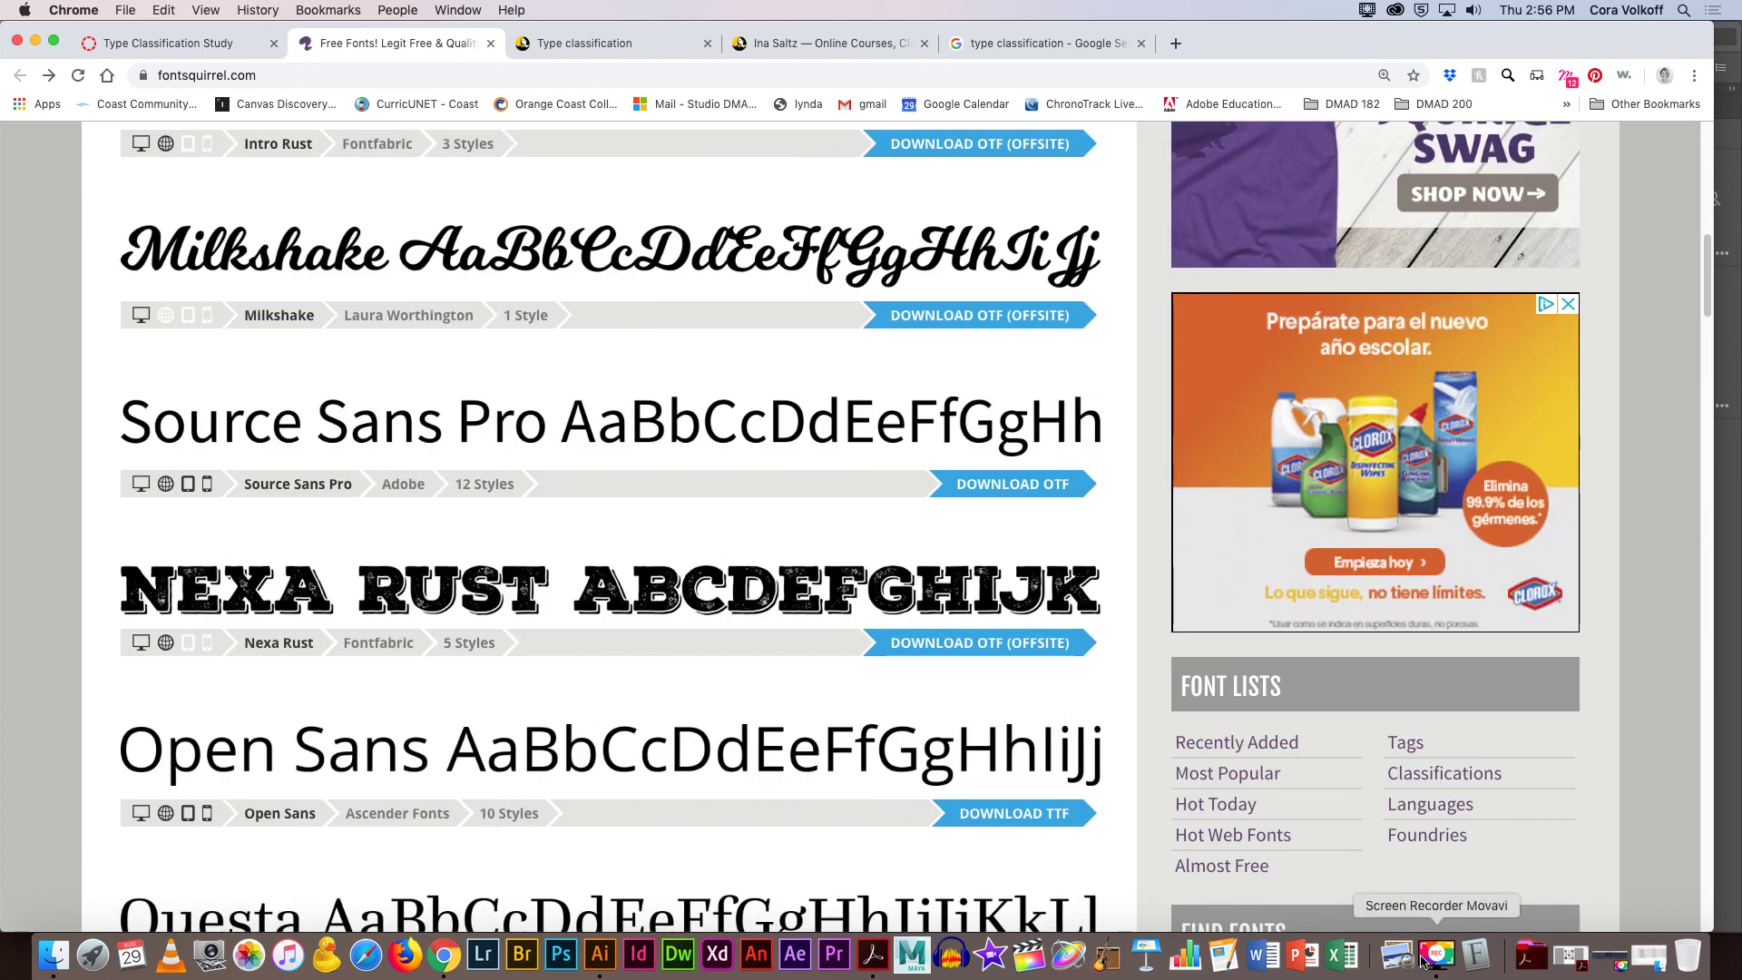
left_click(1441, 957)
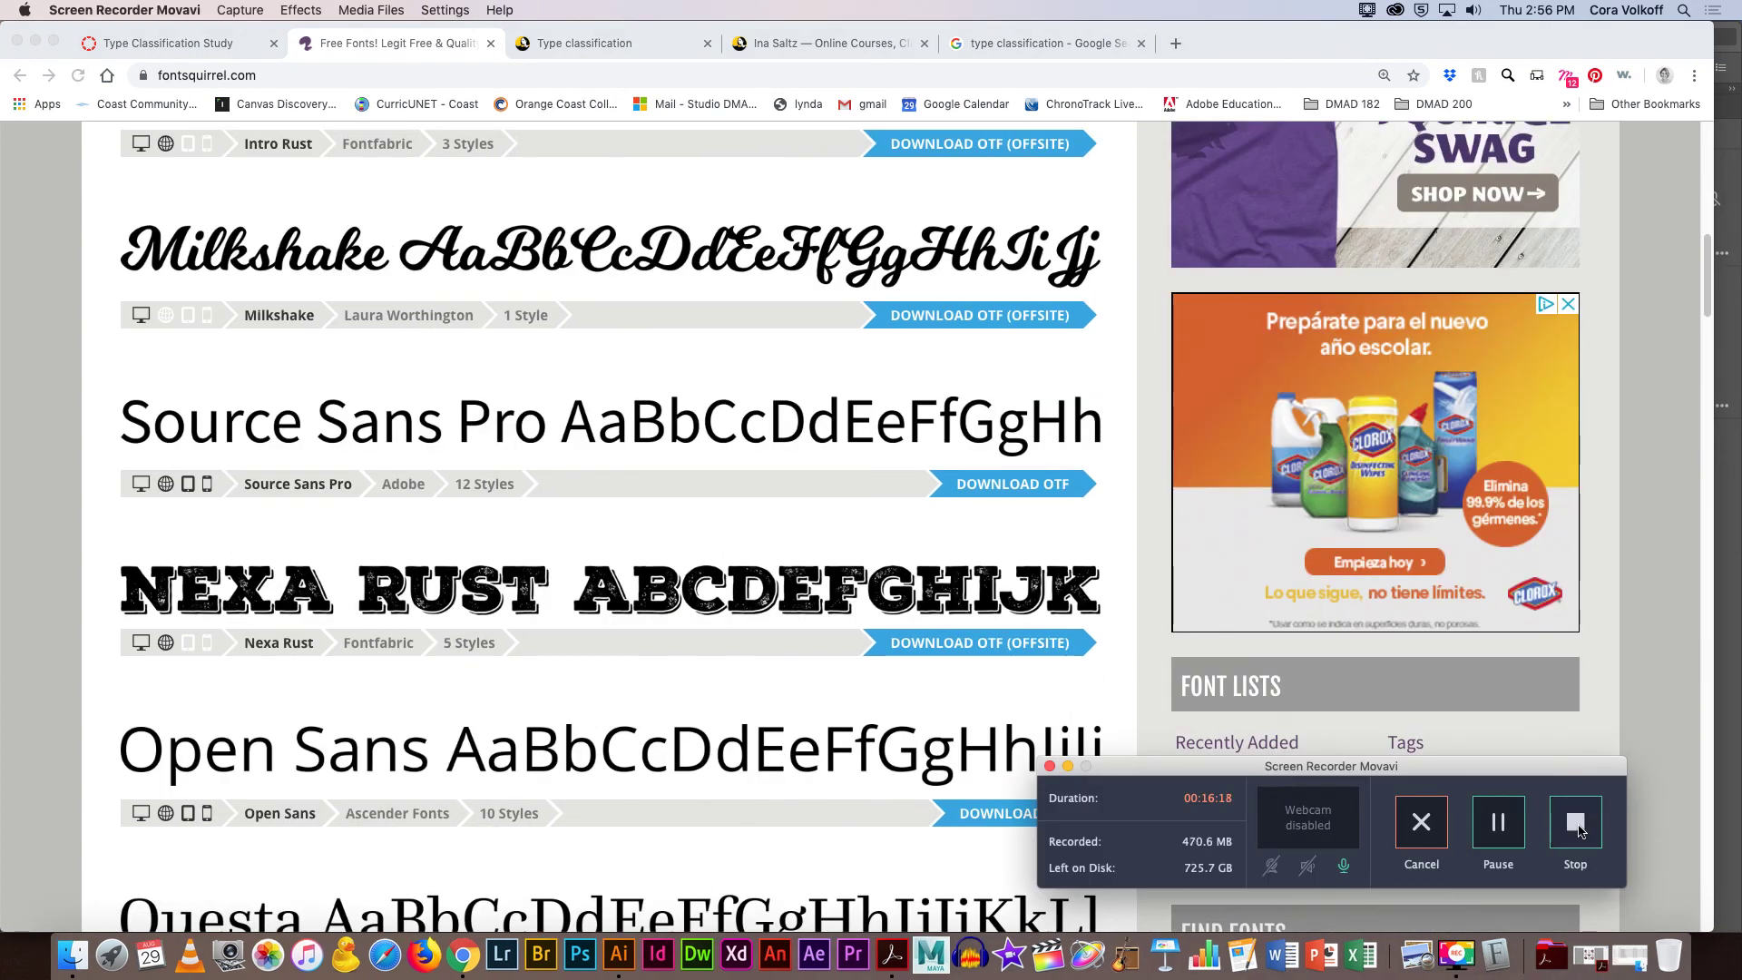